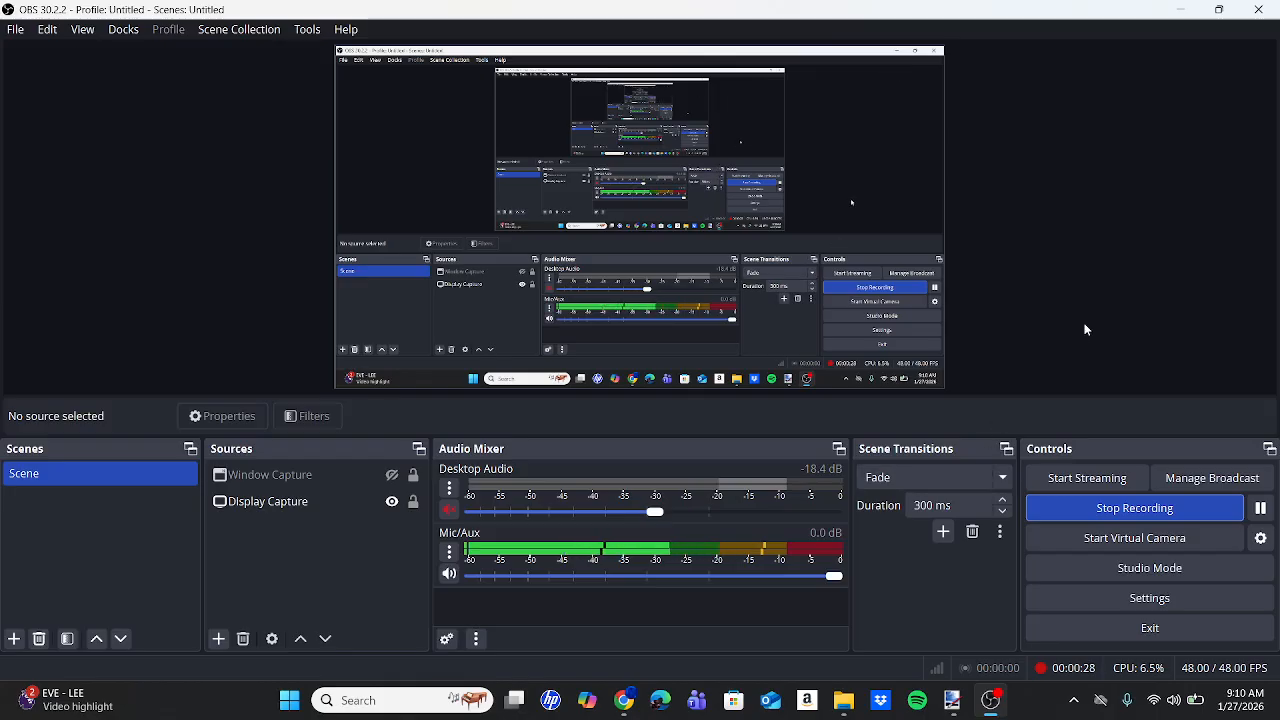
Switch from OBS Studio to the Bus Signs folder of sign PNGs in File Explorer.
left_click(844, 702)
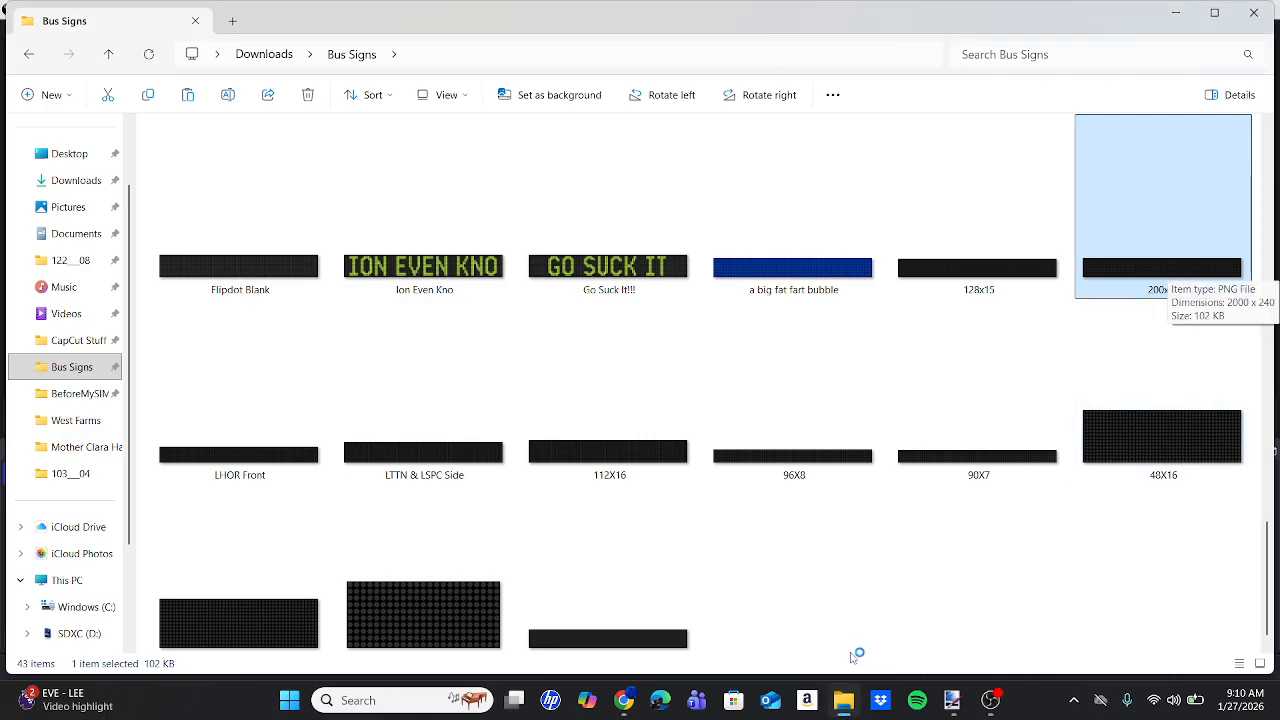
Look over the M4 Limited bus photo in Chrome.
left_click(623, 700)
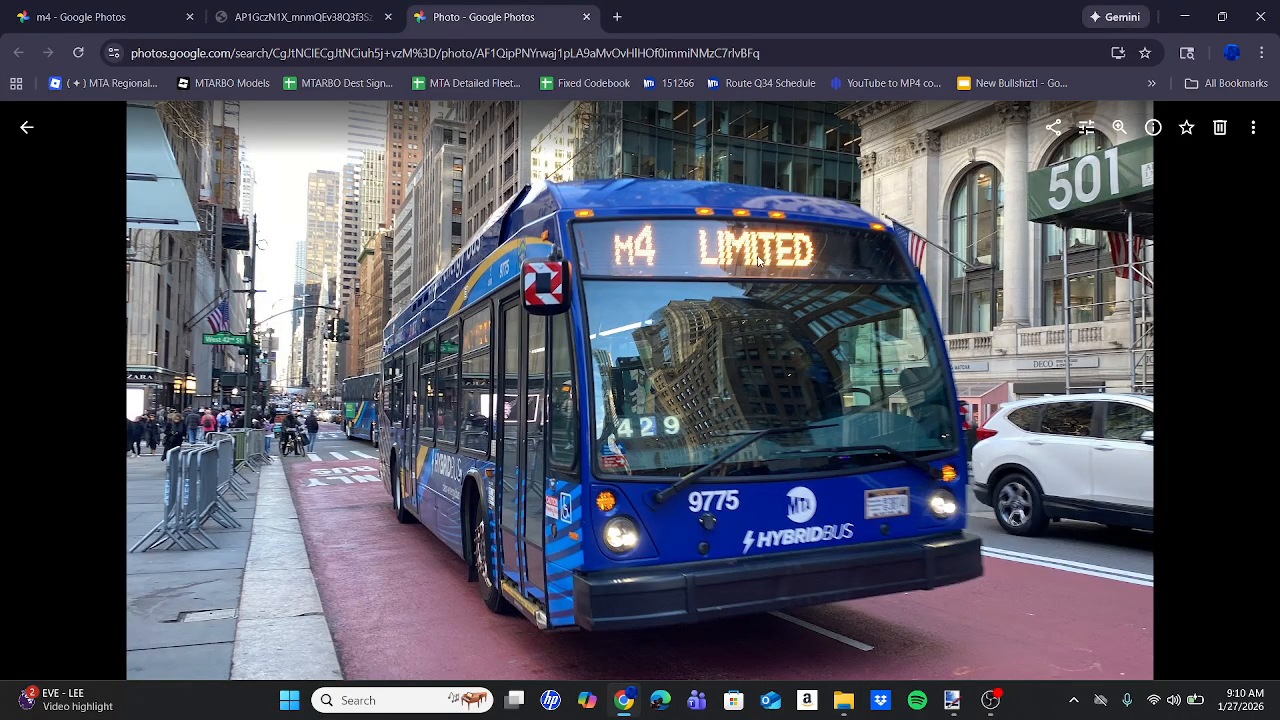
scroll(459, 348, "up", 5)
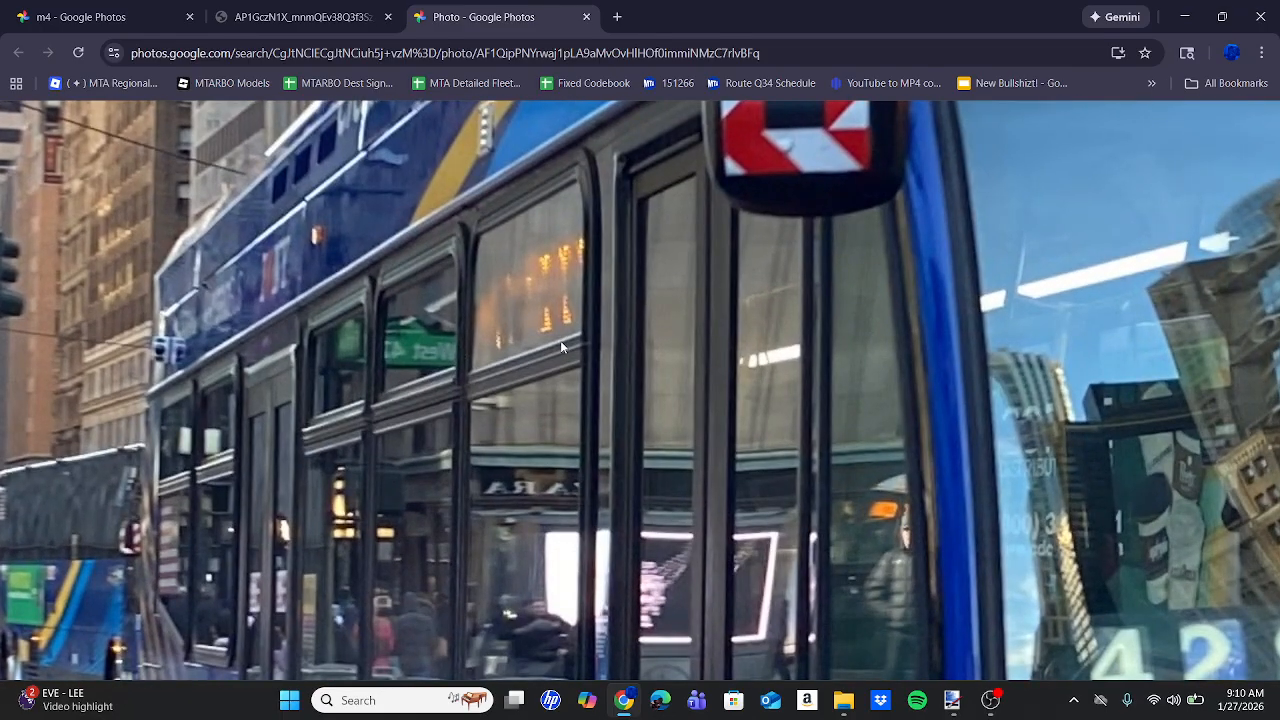
scroll(570, 278, "down", 5)
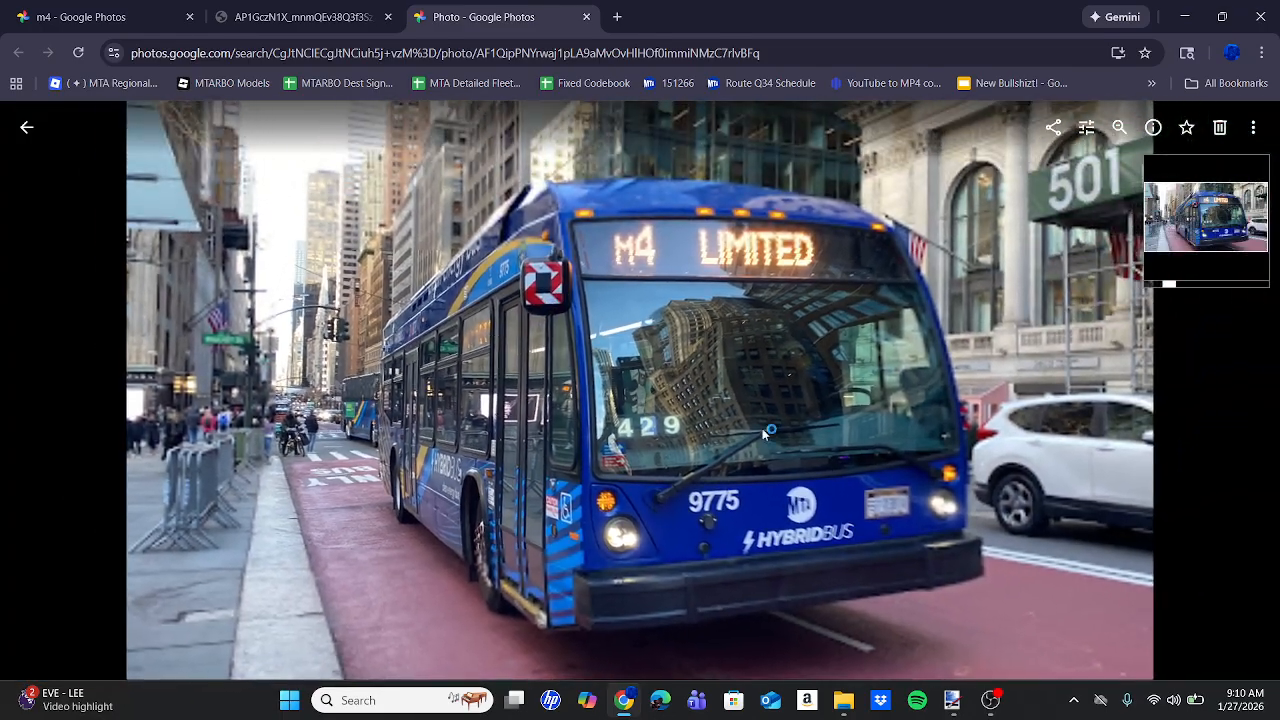
Rename the LTTN & LSPC Side sign image in Bus Signs to 120x16.
left_click(843, 700)
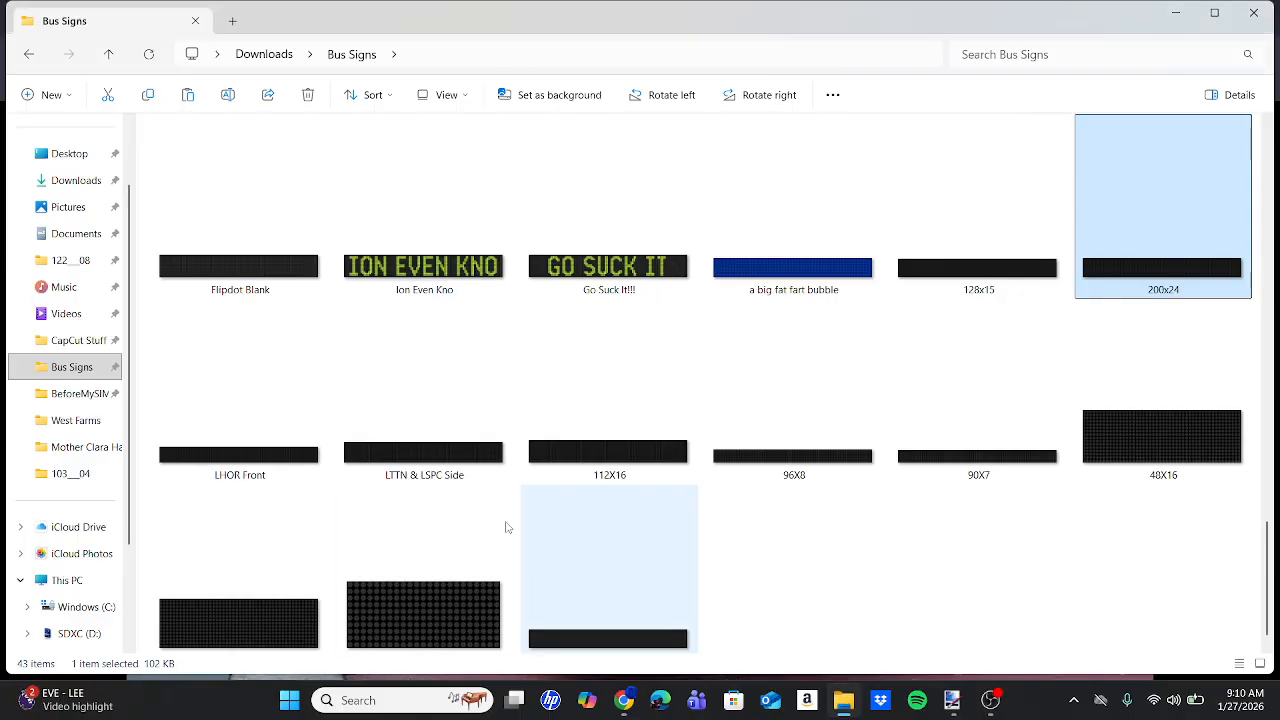
left_click(410, 478)
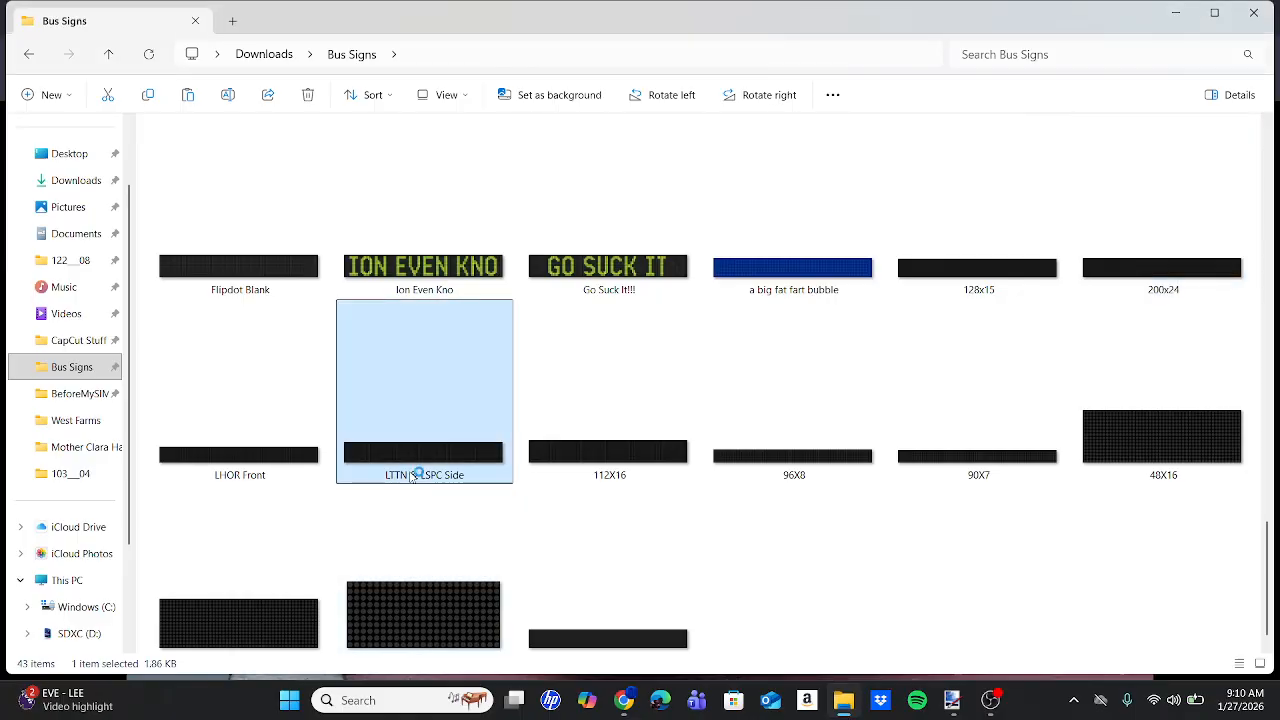
left_click(420, 476)
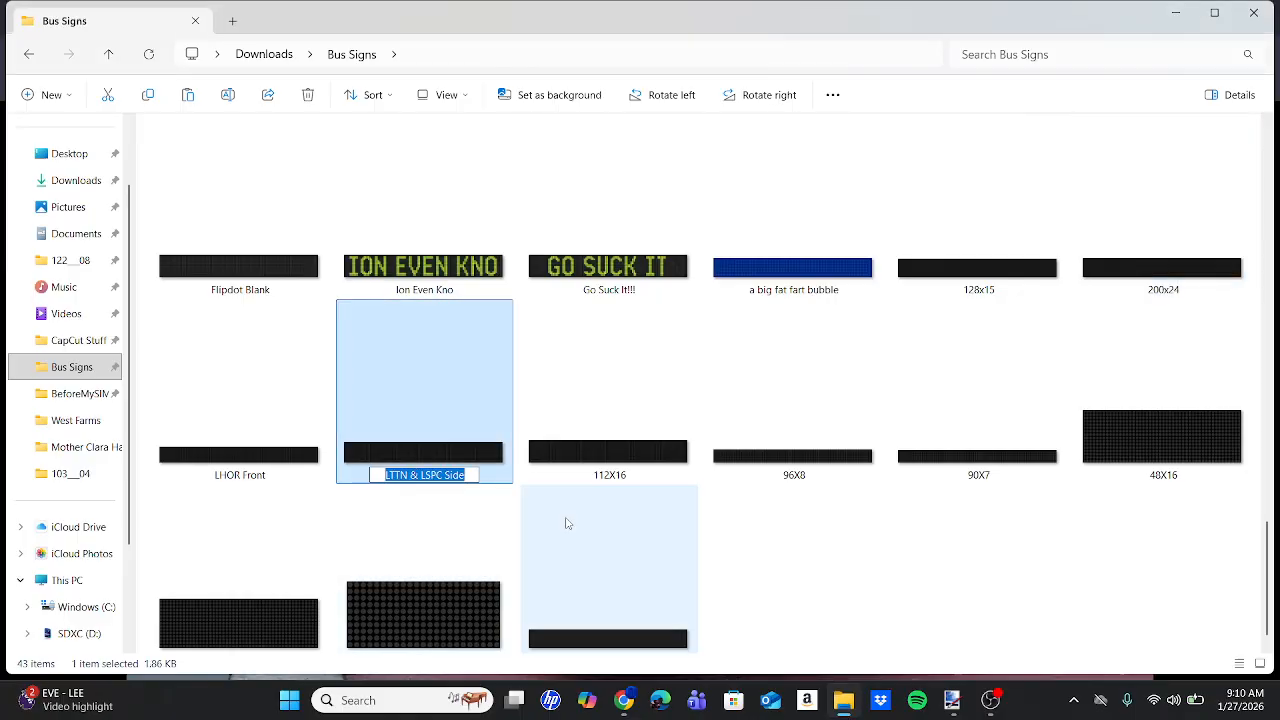
type("120x16")
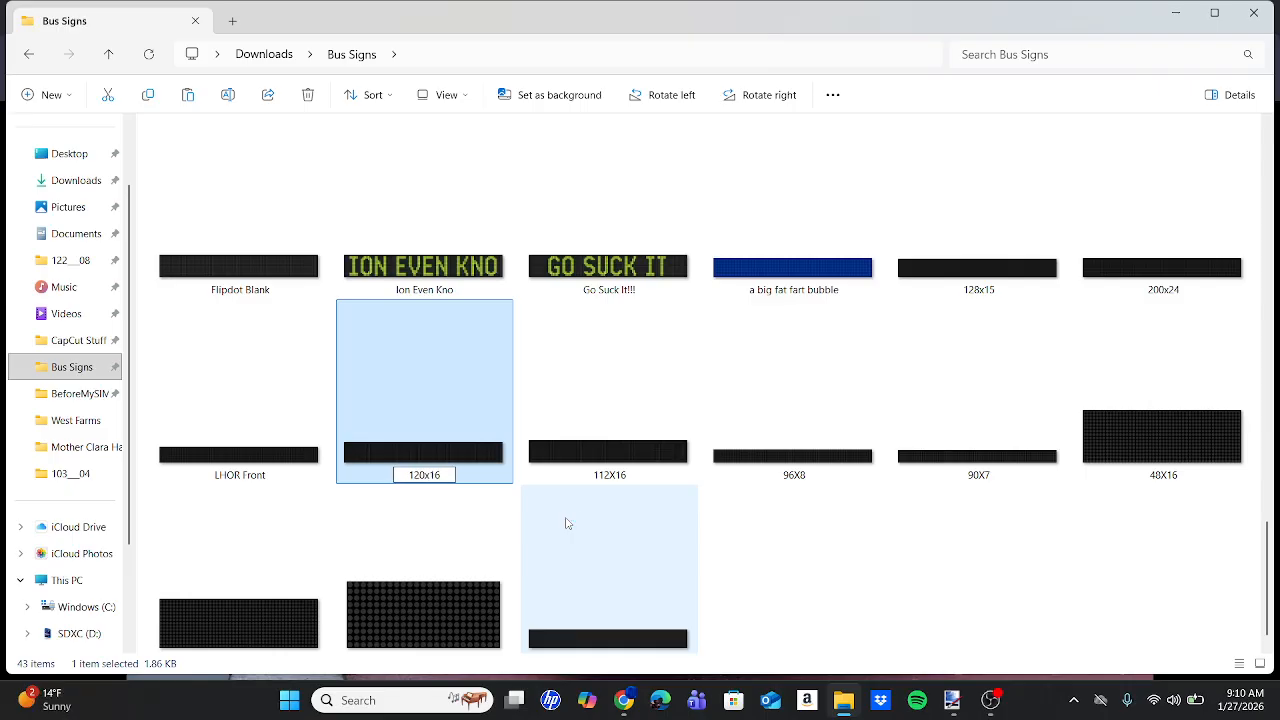
key("Return")
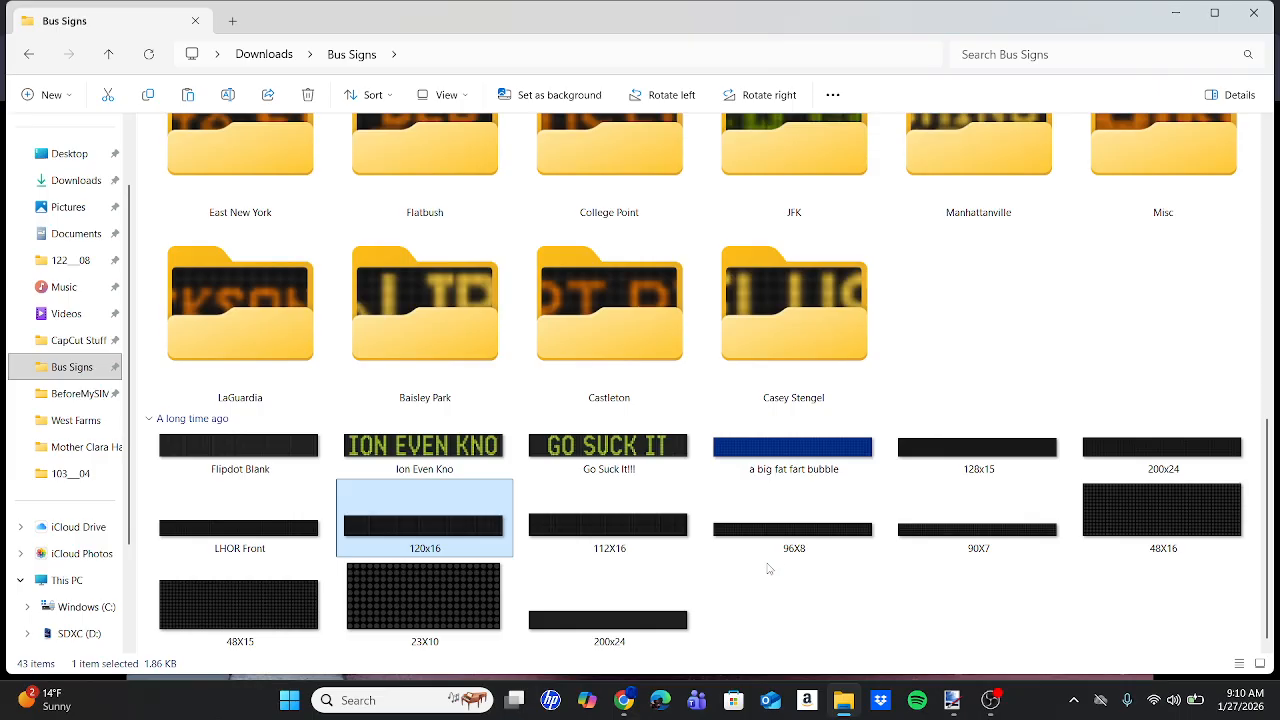
left_click(623, 700)
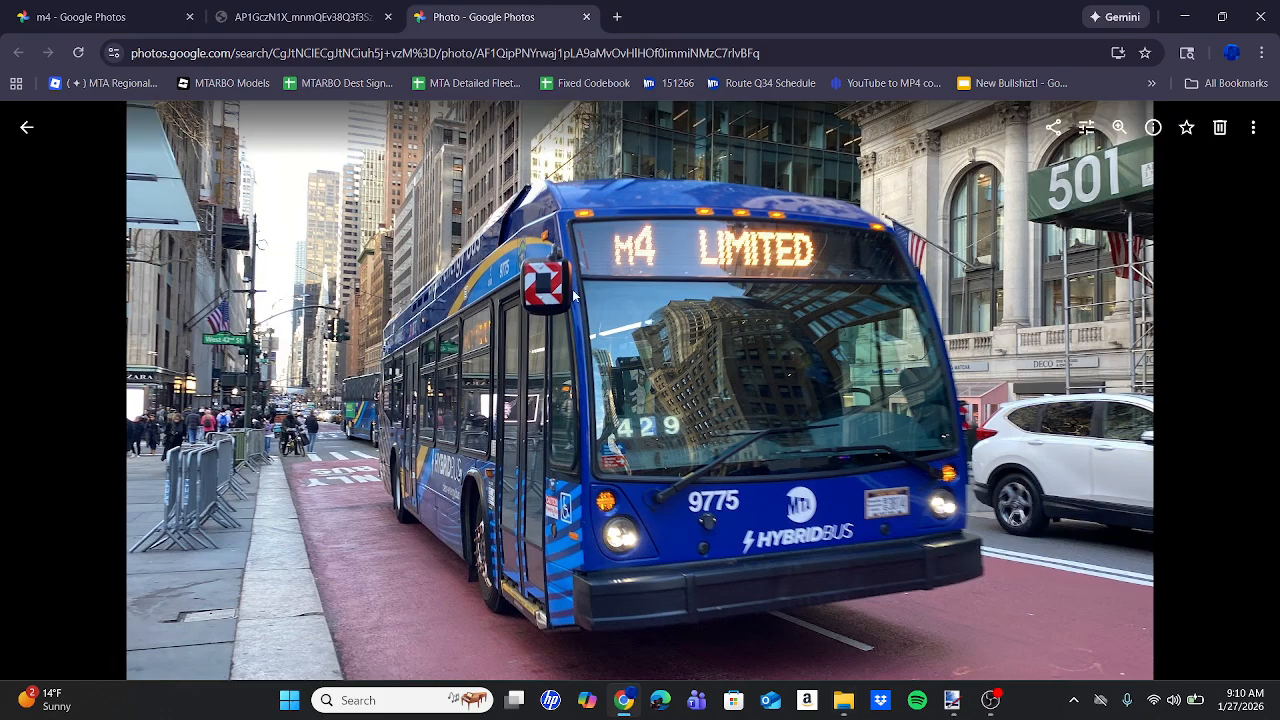
View the yellow M4 bus rear photo, then select the 48X16 sign image.
left_click(98, 12)
left_click(483, 326)
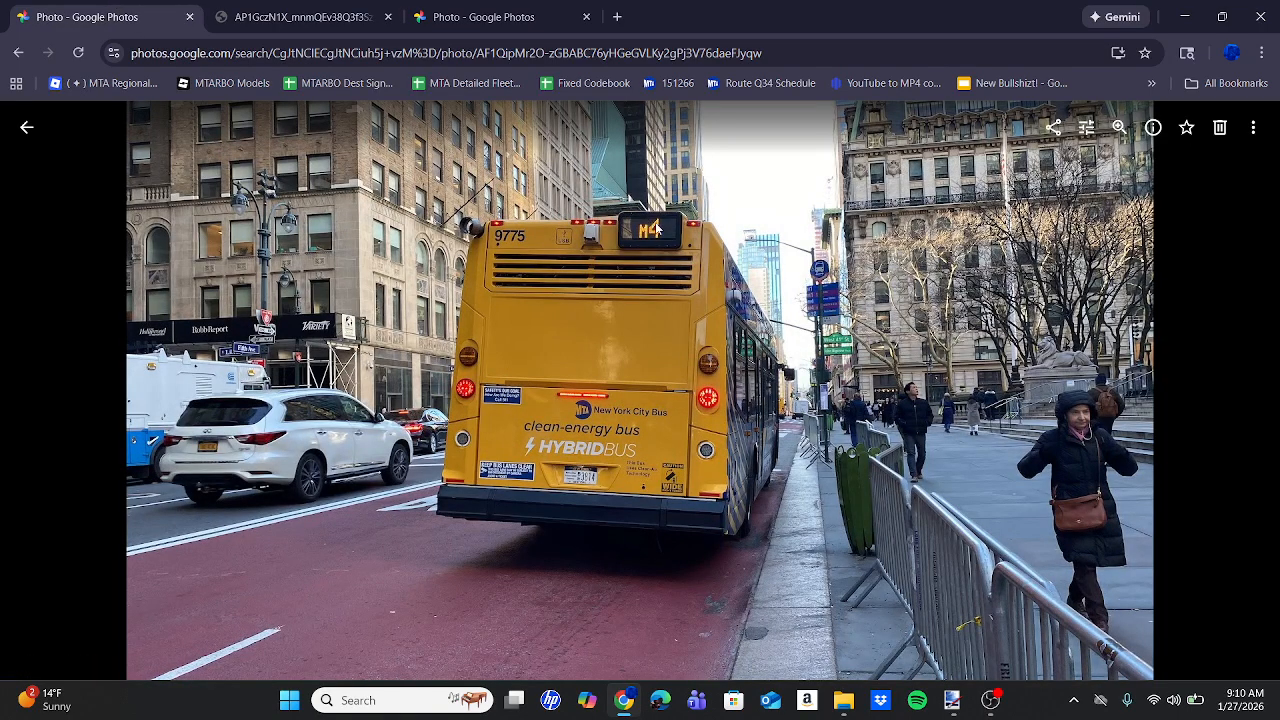
left_click(843, 700)
left_click(1148, 507)
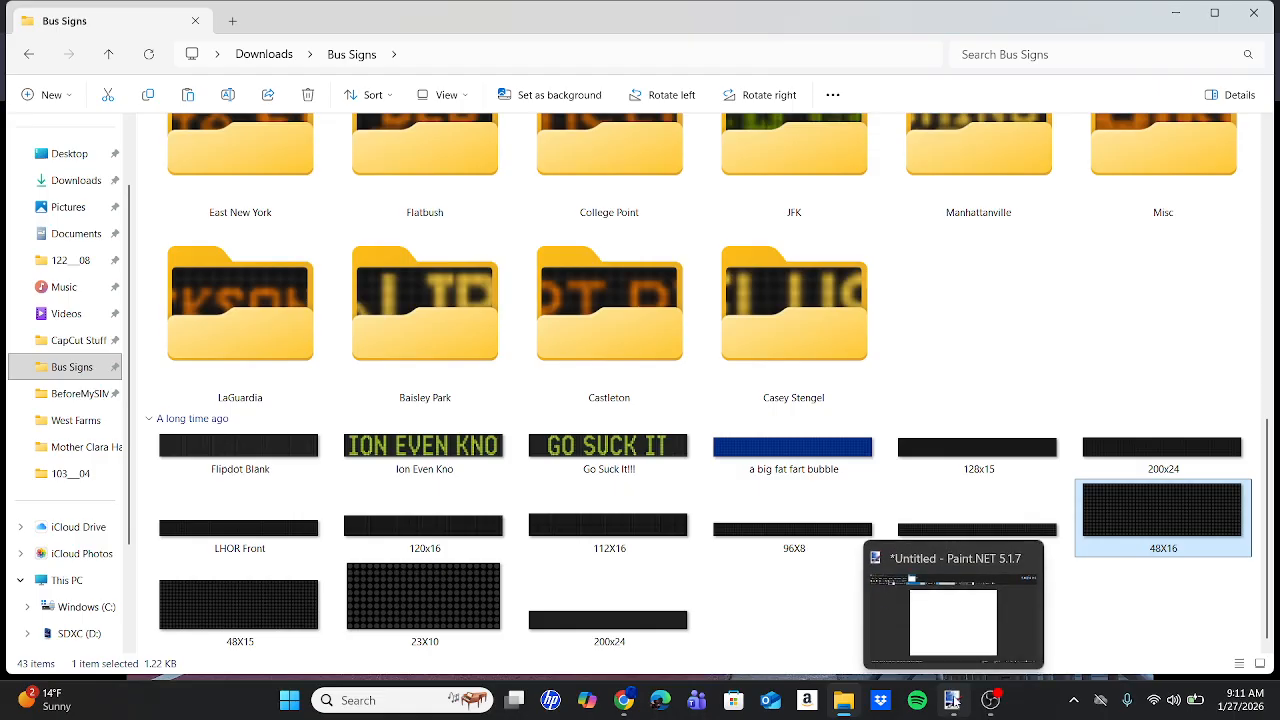
Resize the Paint.NET image to width 2000 and height 240 after checking the 200x24 sign.
left_click(954, 701)
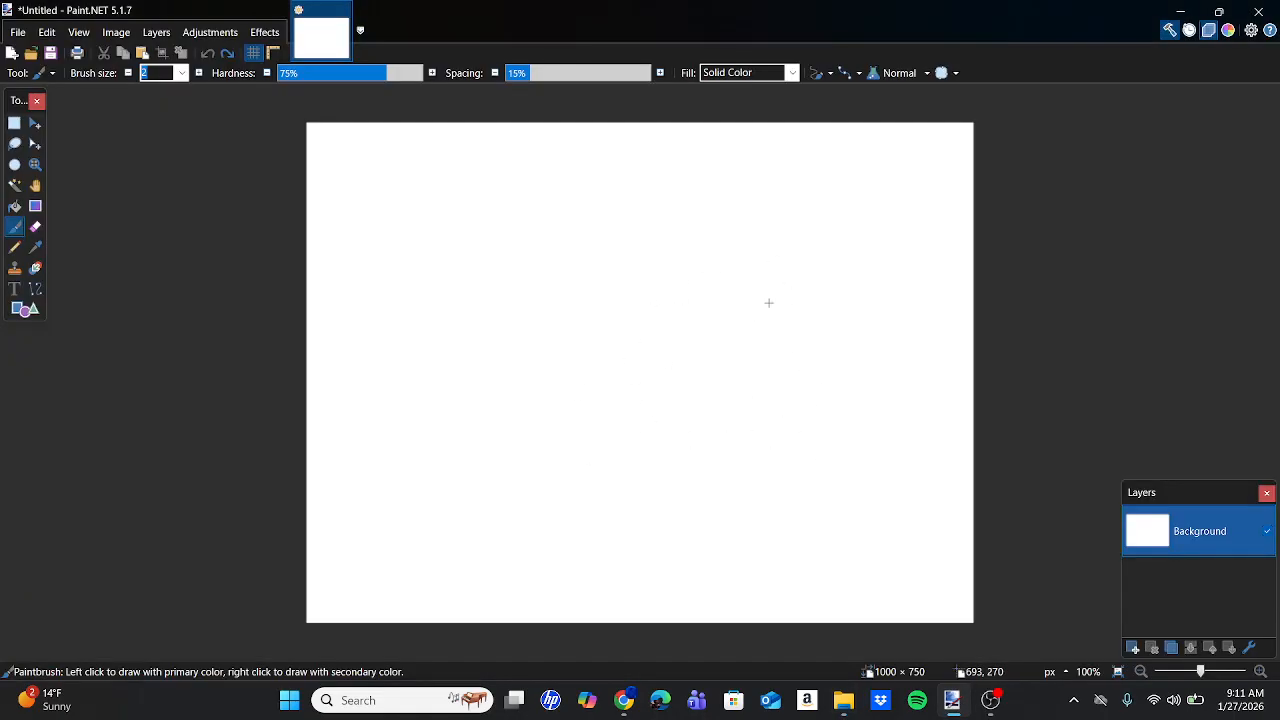
left_click(117, 32)
left_click(130, 75)
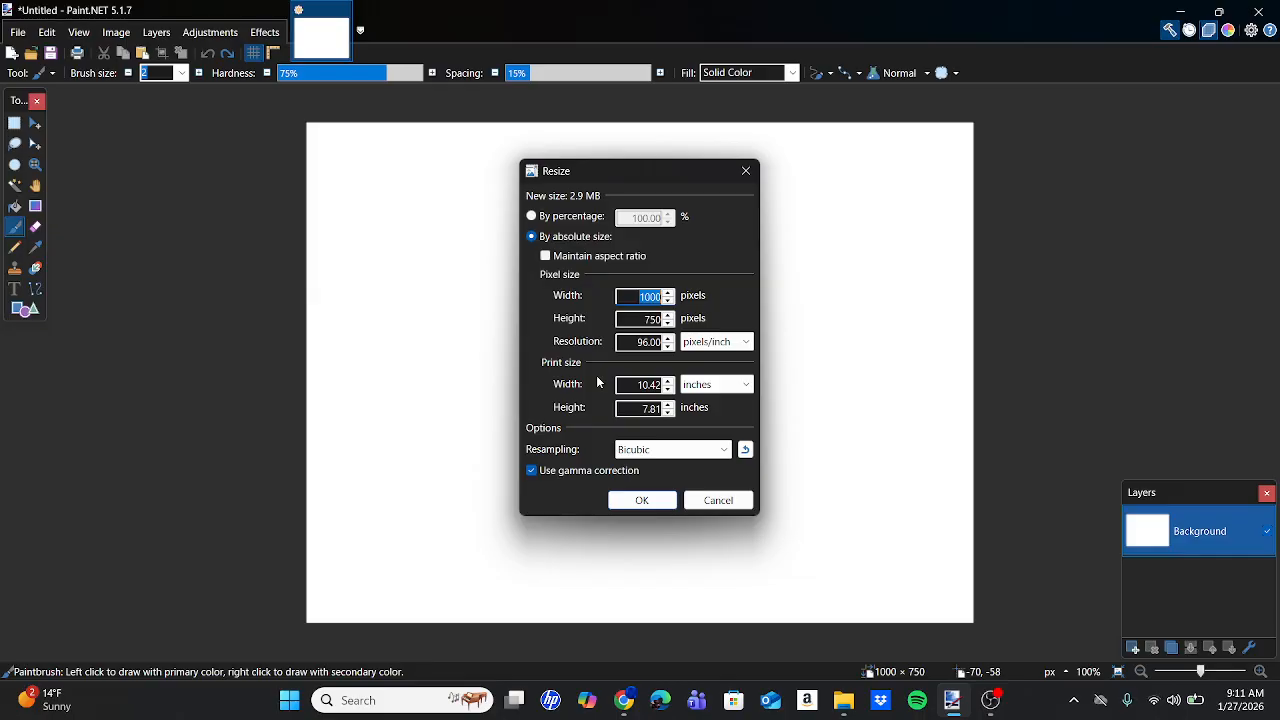
left_click(843, 700)
left_click(1150, 461)
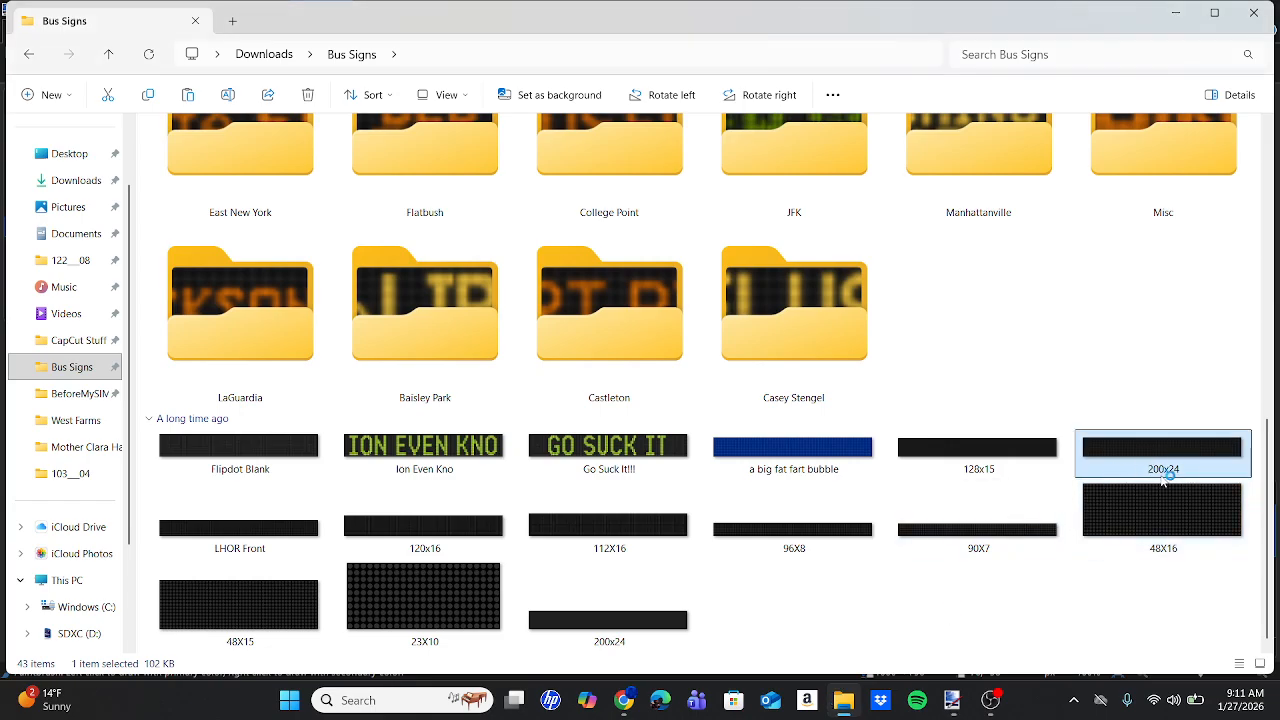
left_click(952, 700)
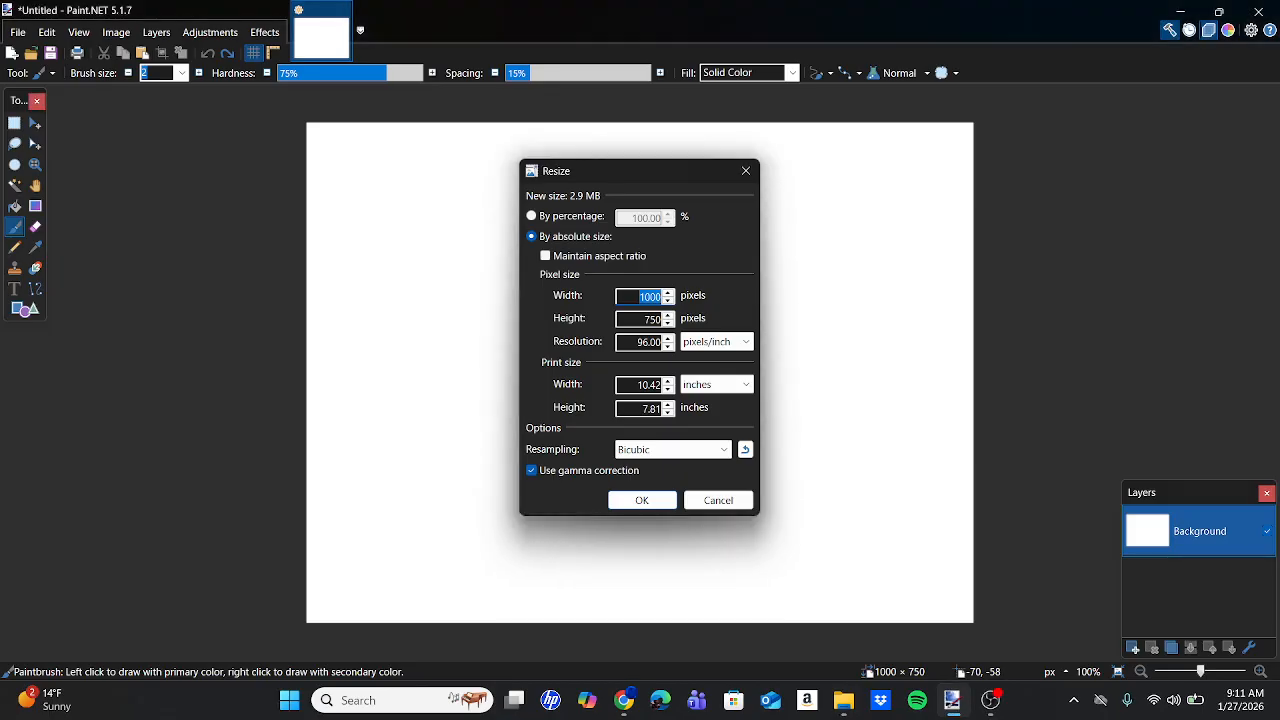
type("2000")
left_click(652, 318)
type("240")
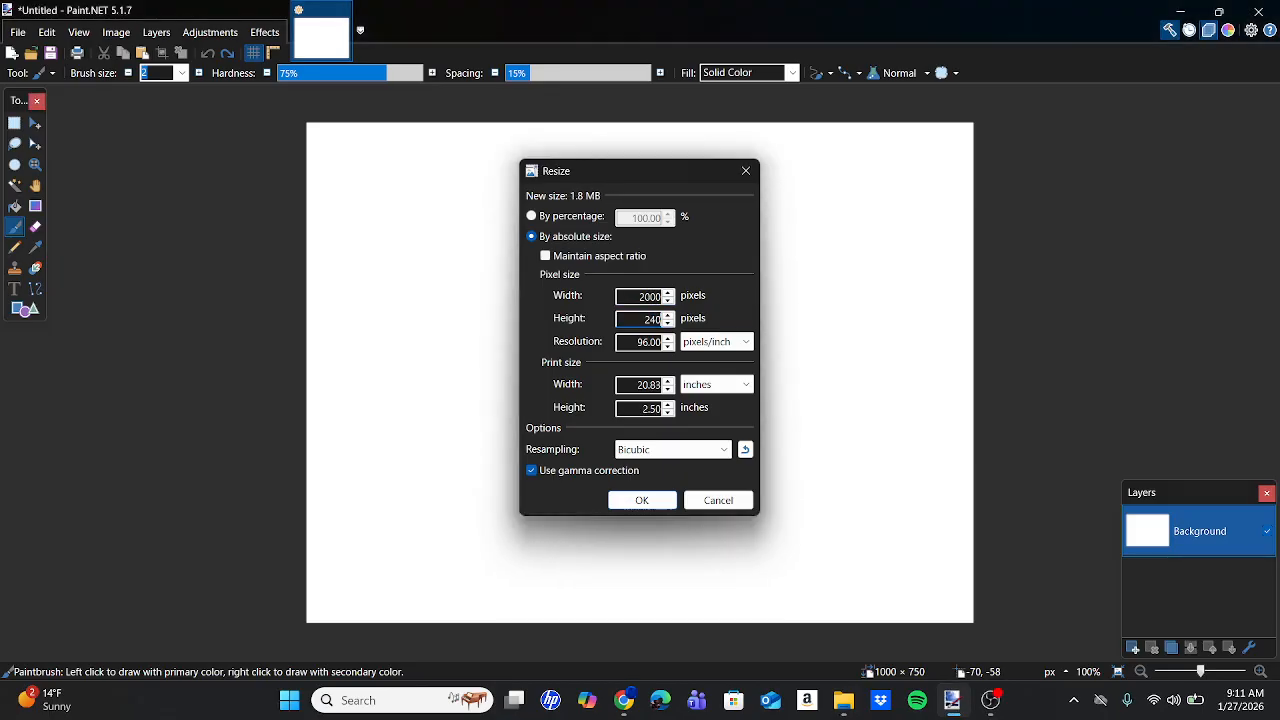
key("Return")
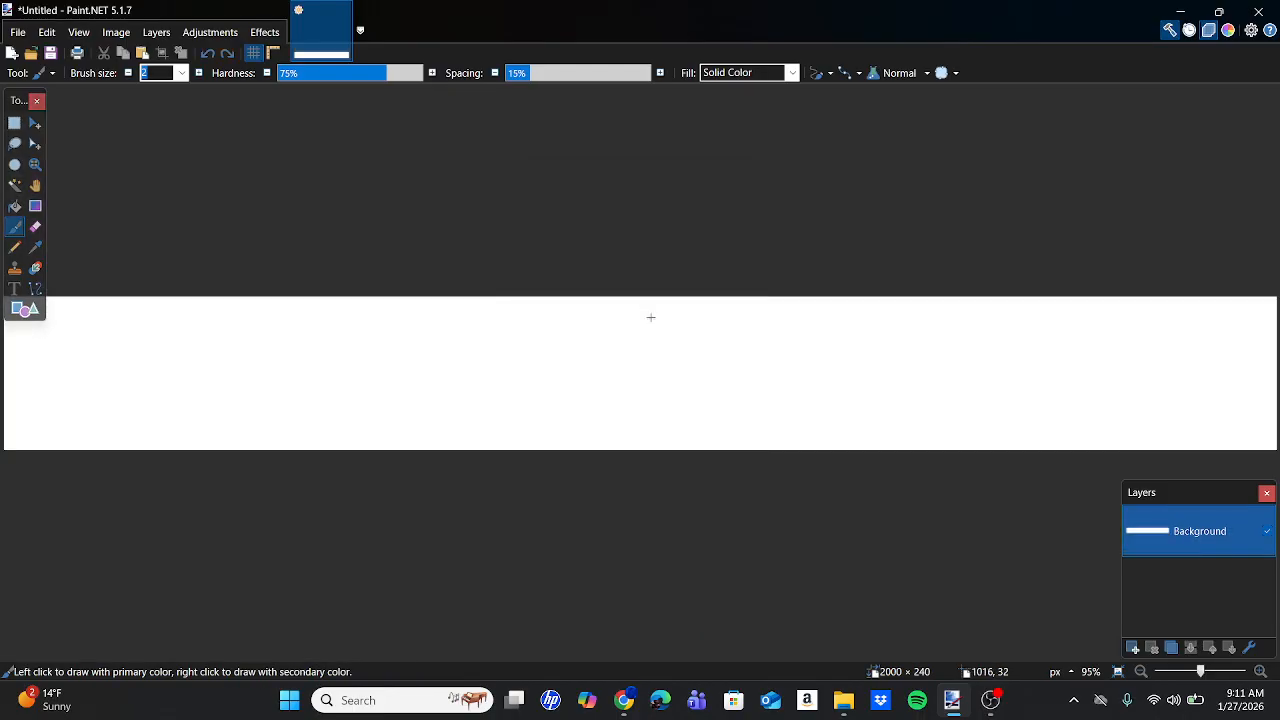
Fill the whole canvas with the dark dot-matrix LED grid.
left_click(843, 700)
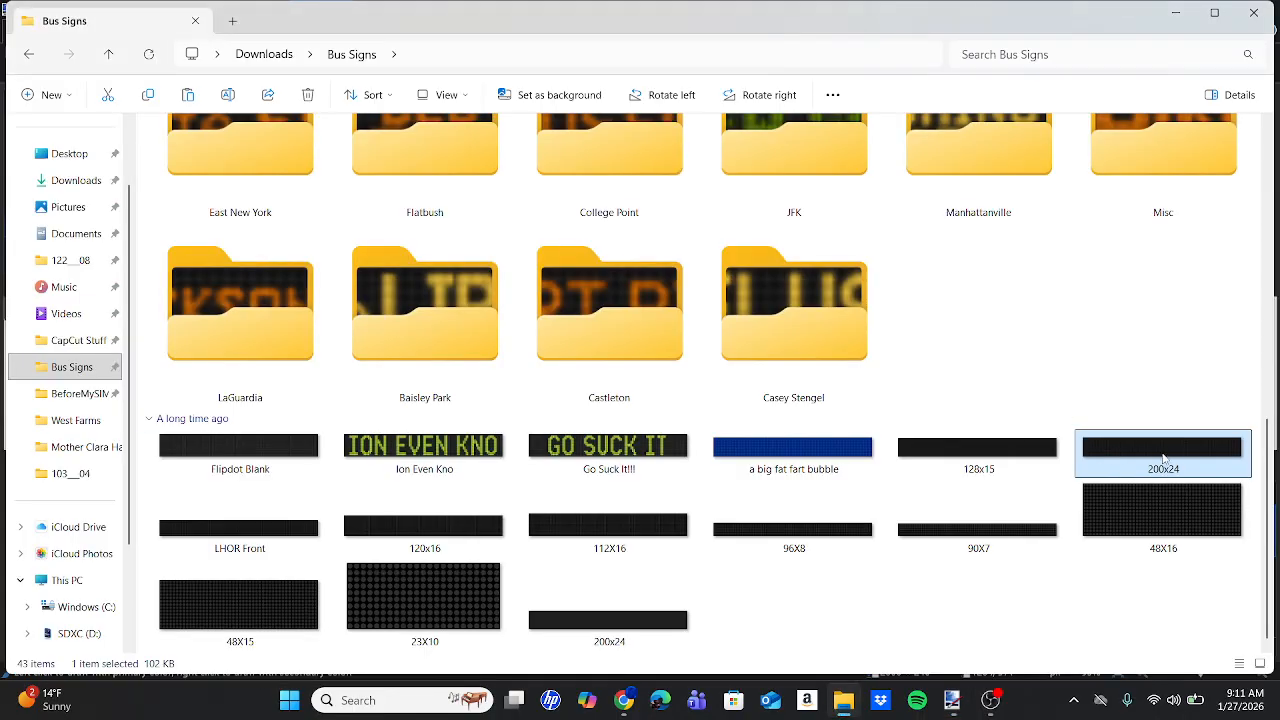
left_click(955, 702)
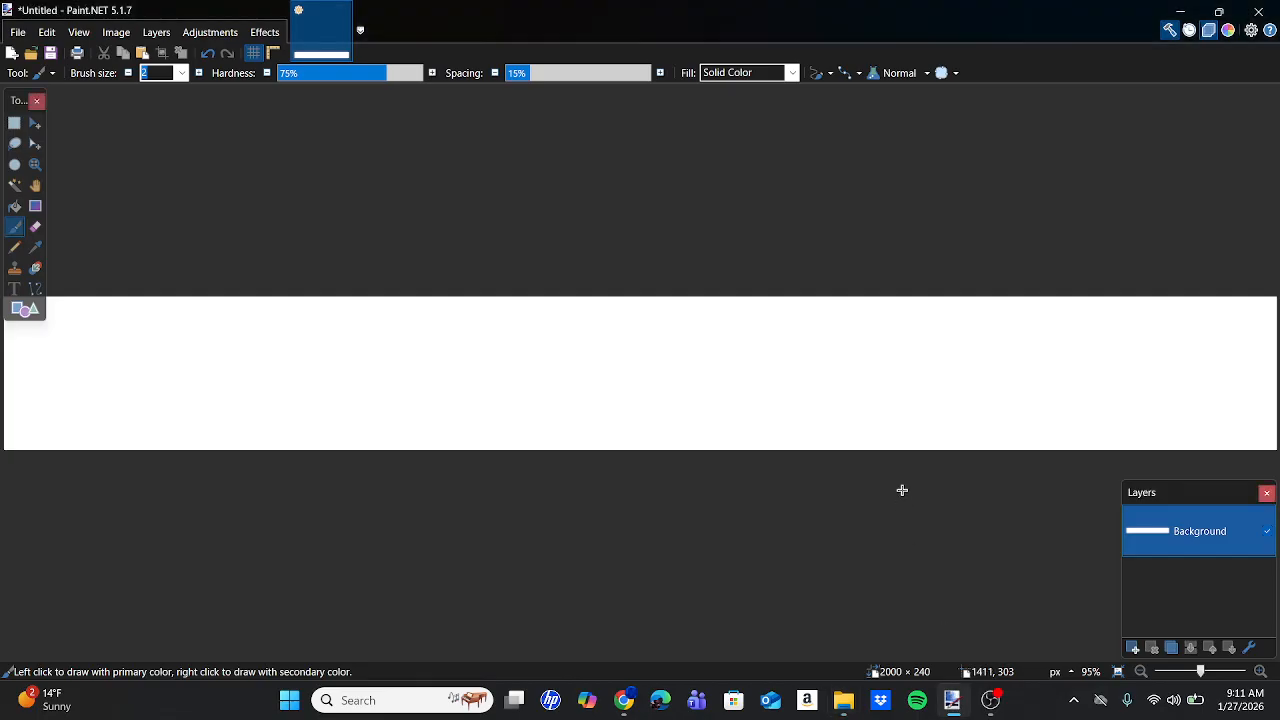
key("ctrl+a")
key("Delete")
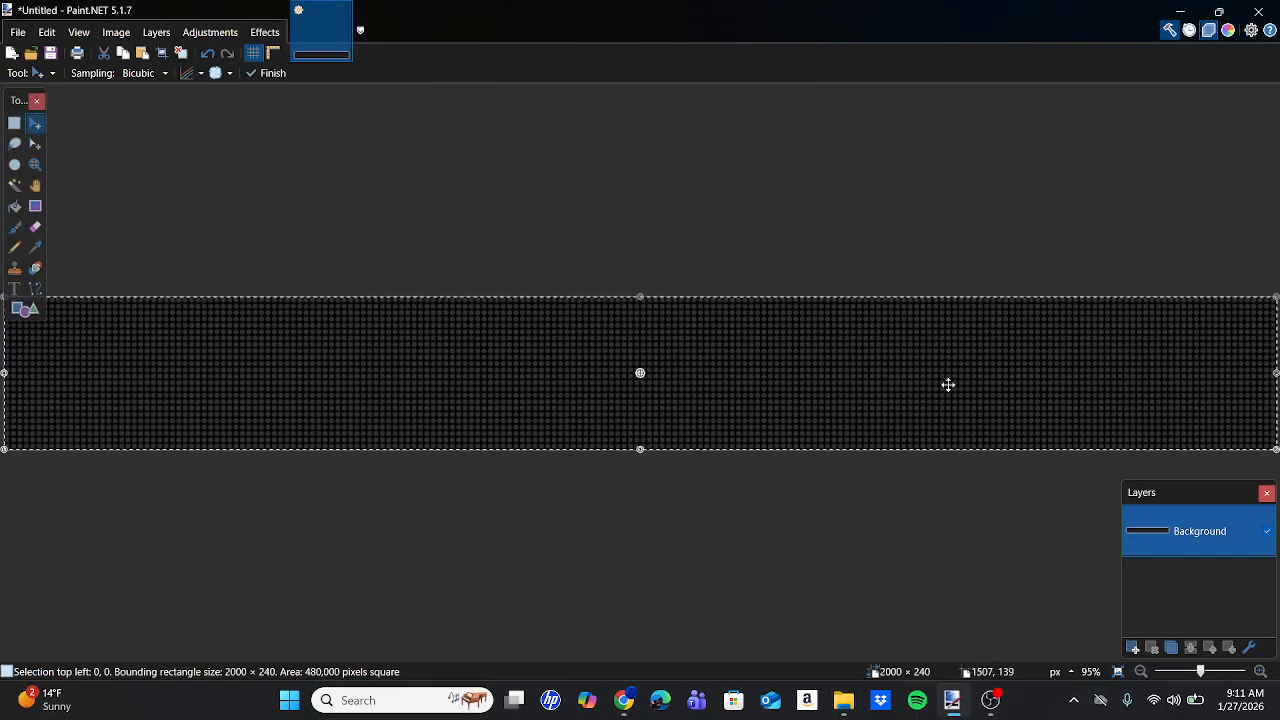
Add Layer 2 above the grid and pick the Text tool.
left_click(1133, 649)
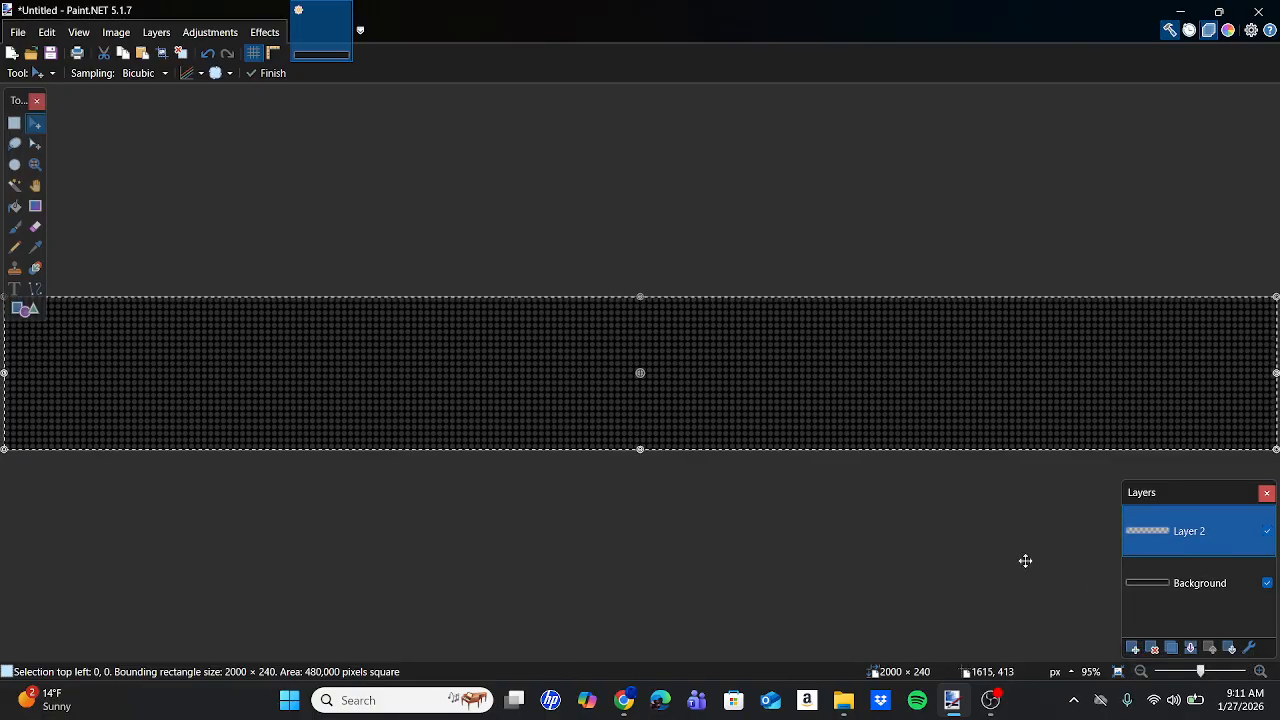
left_click(15, 289)
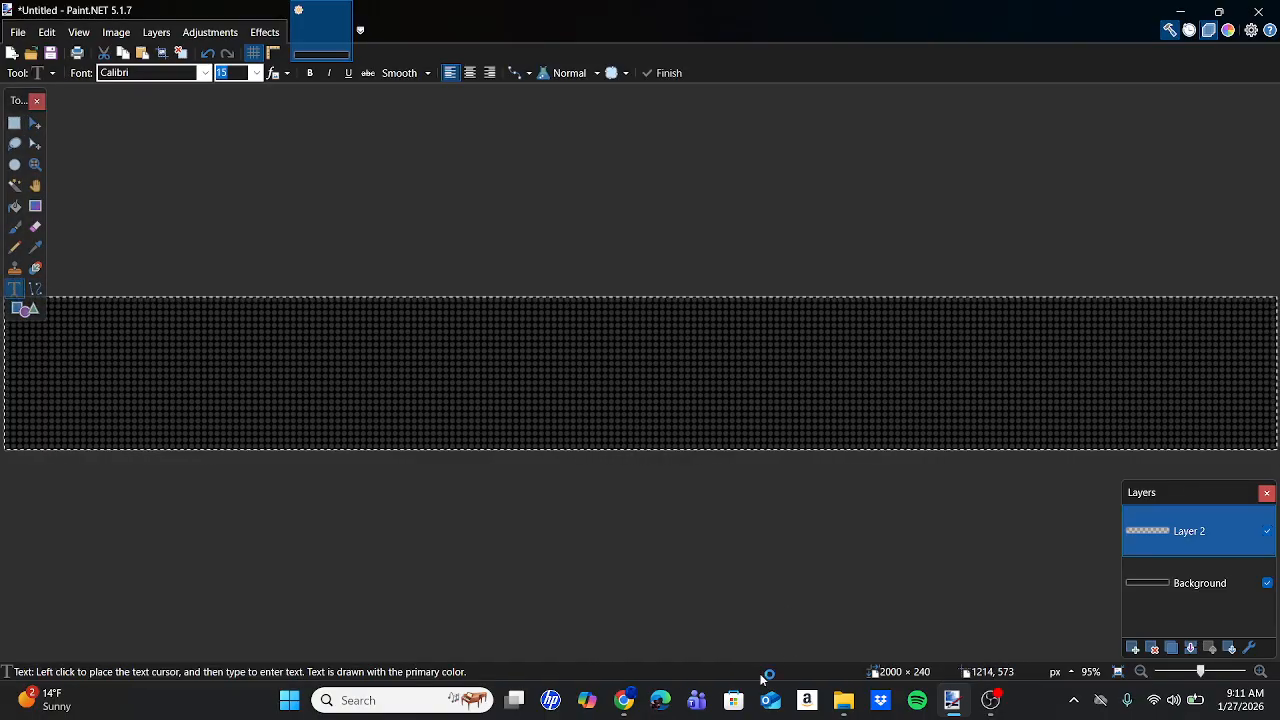
left_click(625, 702)
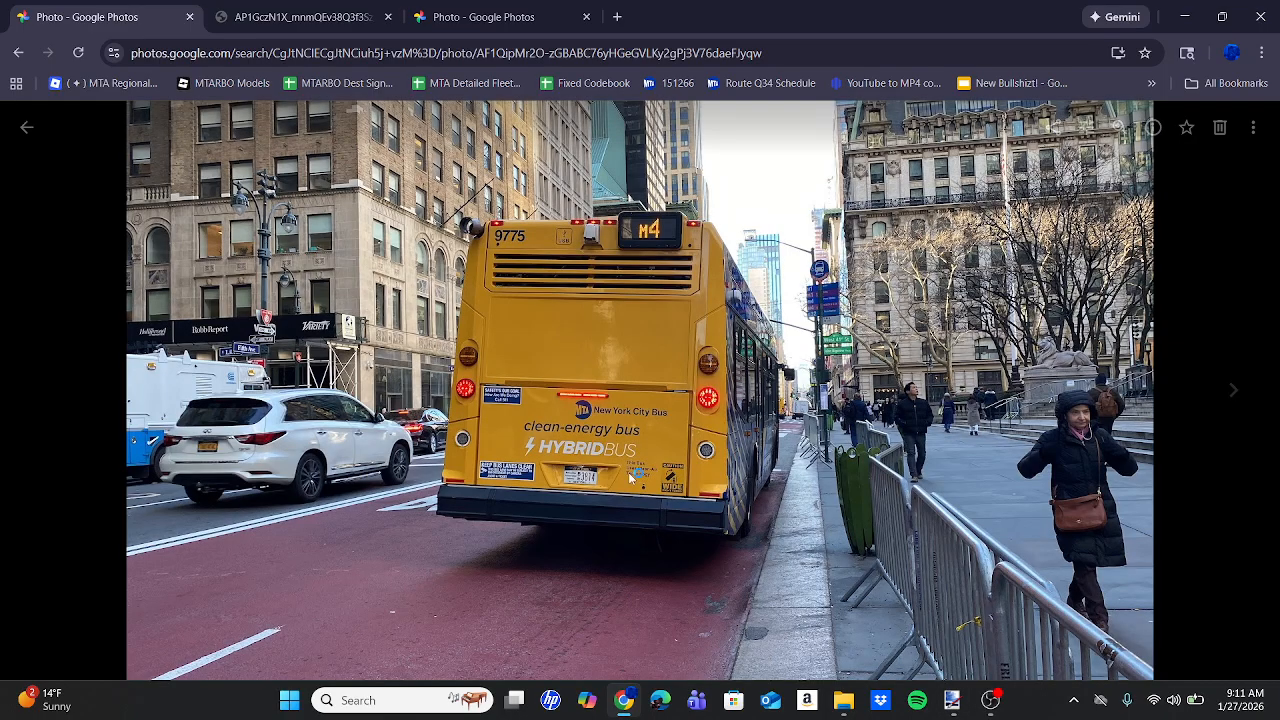
left_click(438, 6)
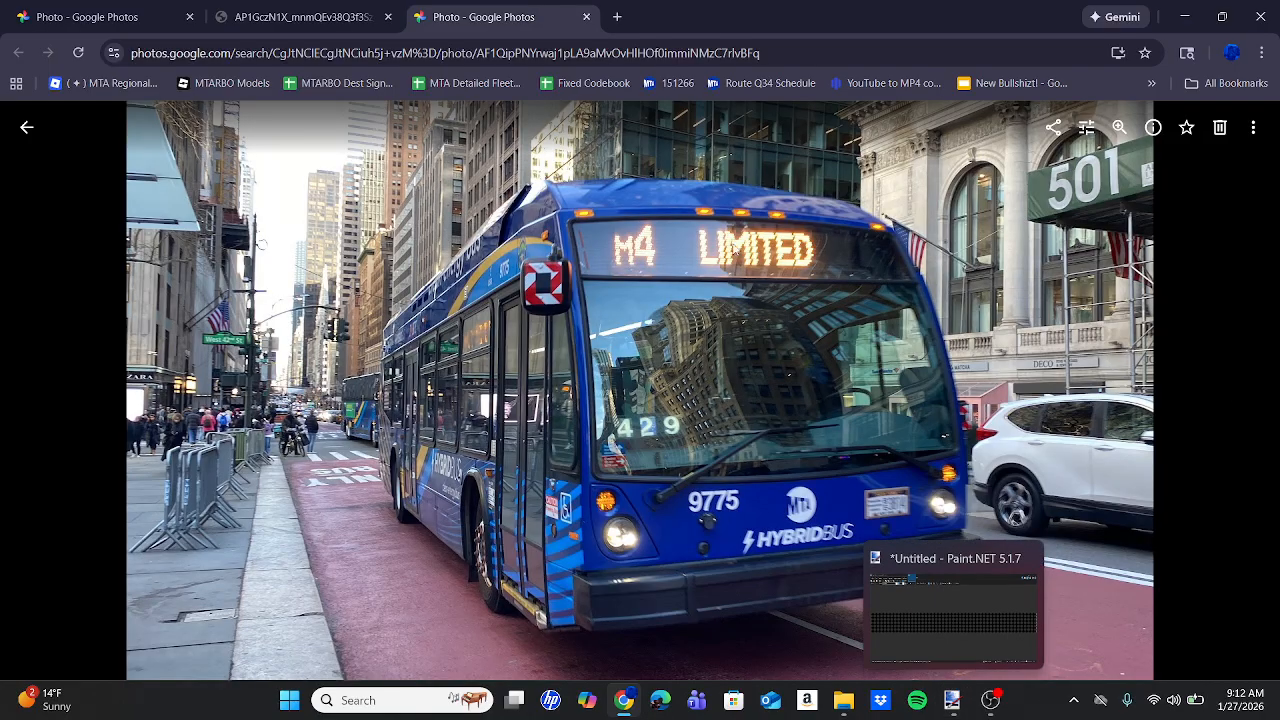
Open the BTM's Sign Fonts spreadsheet in a new browser tab.
left_click(620, 10)
type("fo")
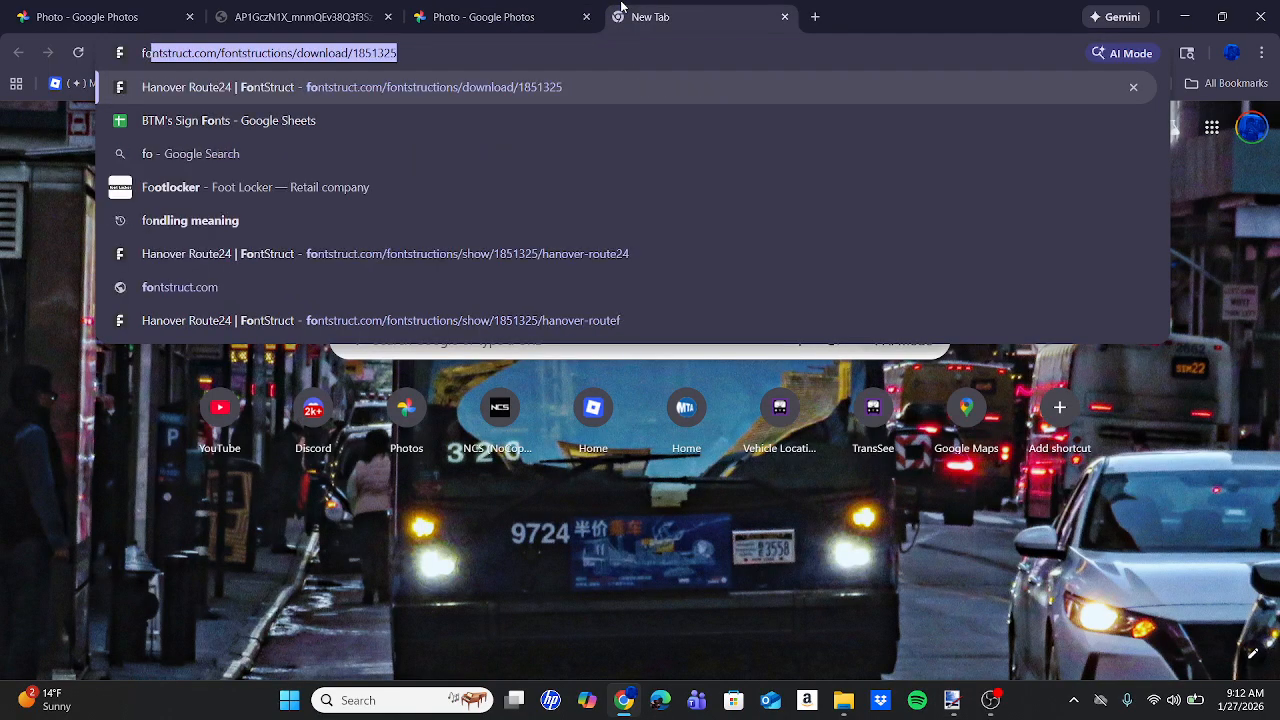
key("BackSpace")
key("Return")
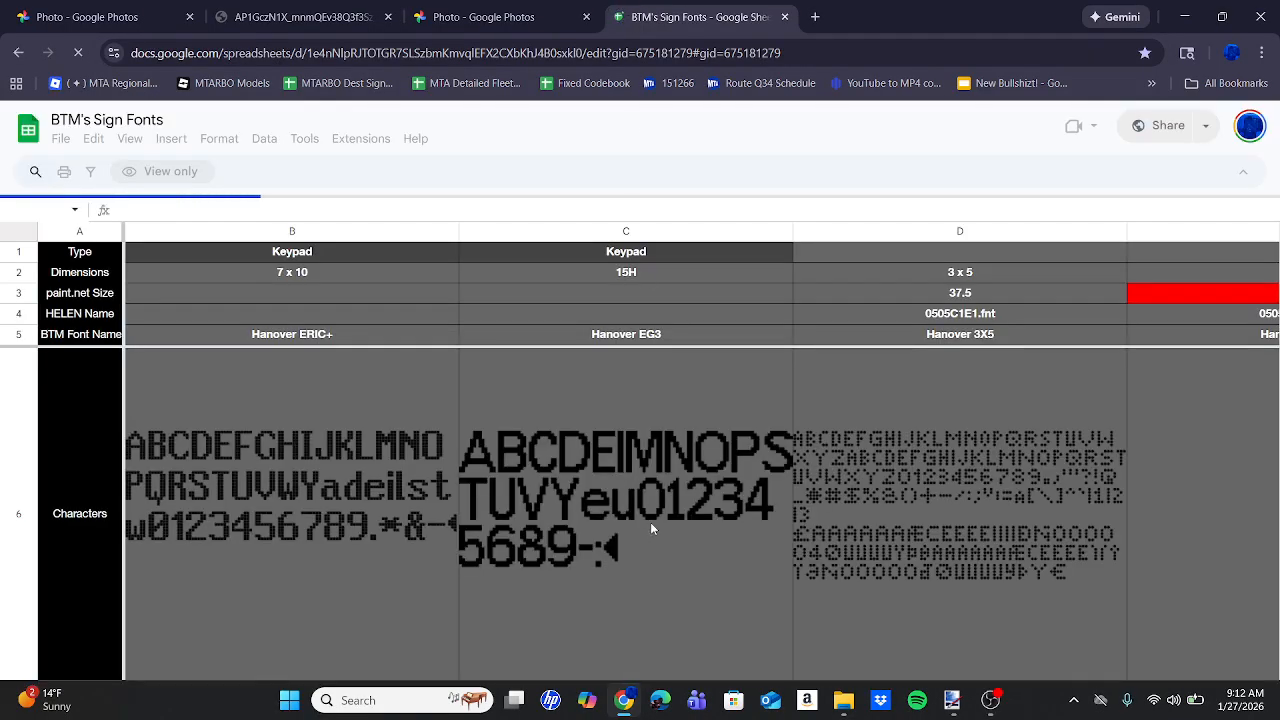
Find the Luminator Route24S row and its 127.5 size in Spectrum MTA Custom columns AF–AH.
scroll(650, 522, "down", 3)
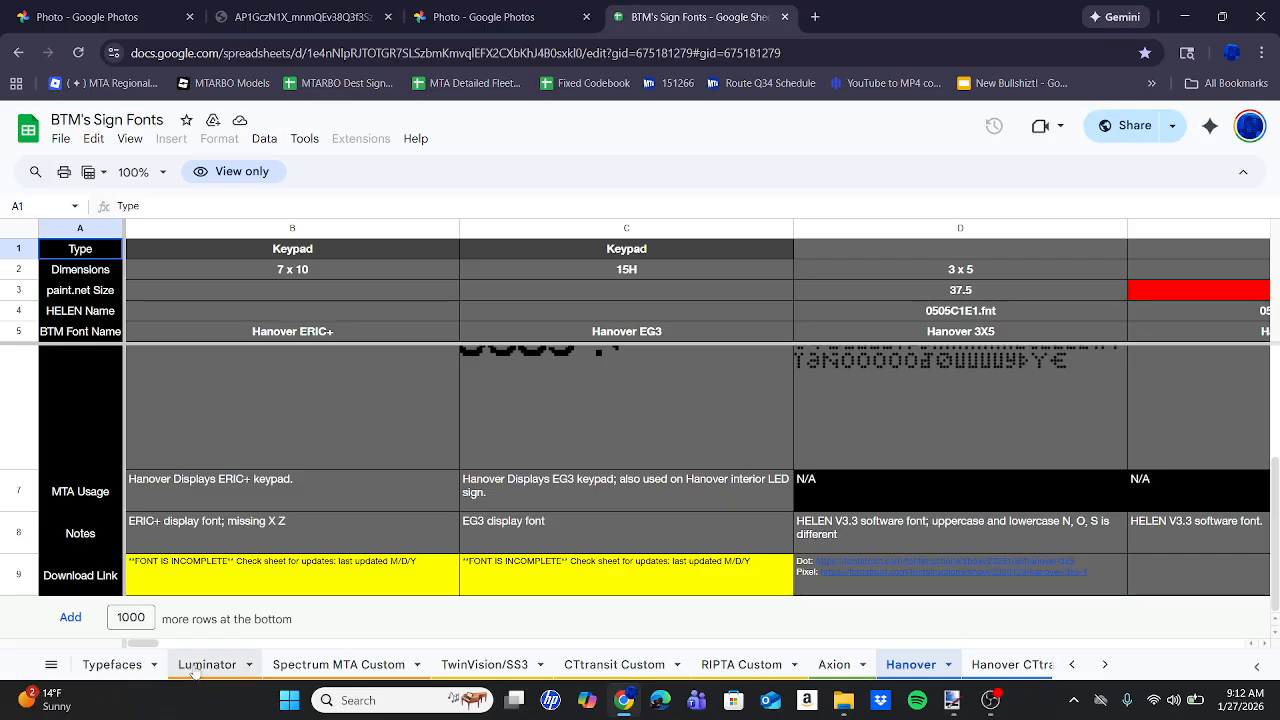
left_click(341, 665)
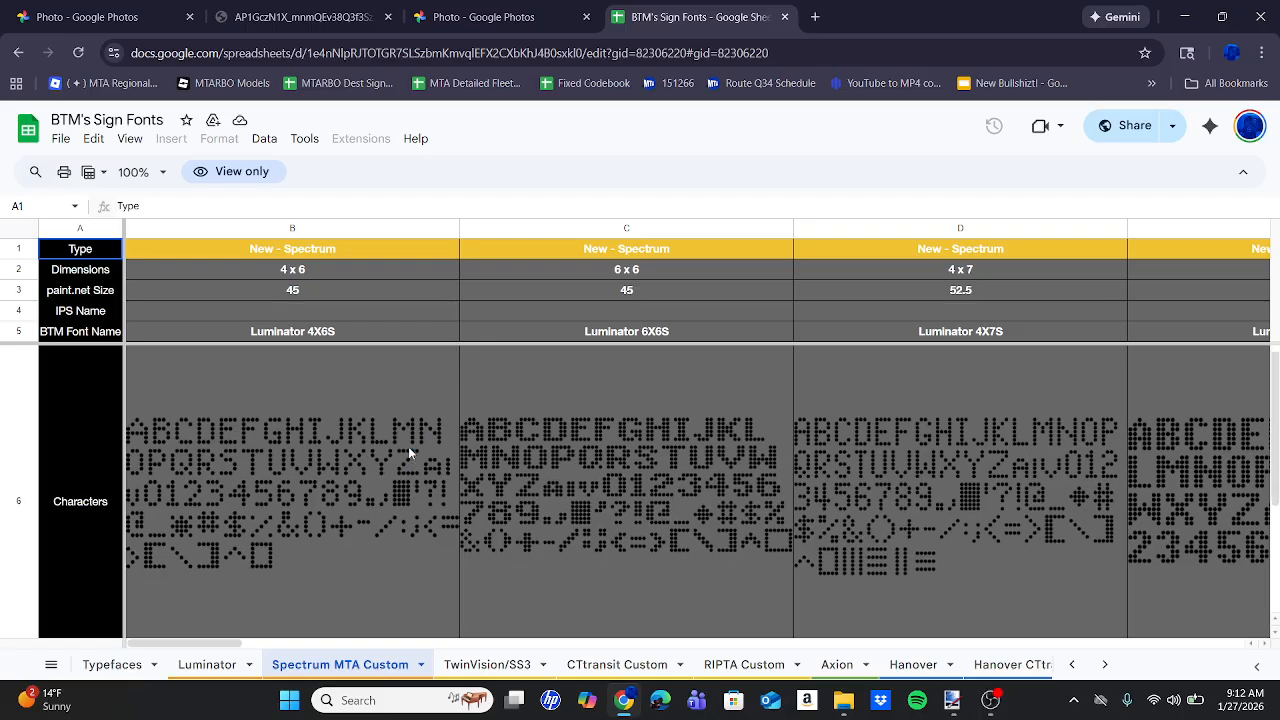
scroll(408, 446, "down", 1)
scroll(409, 453, "right", 20)
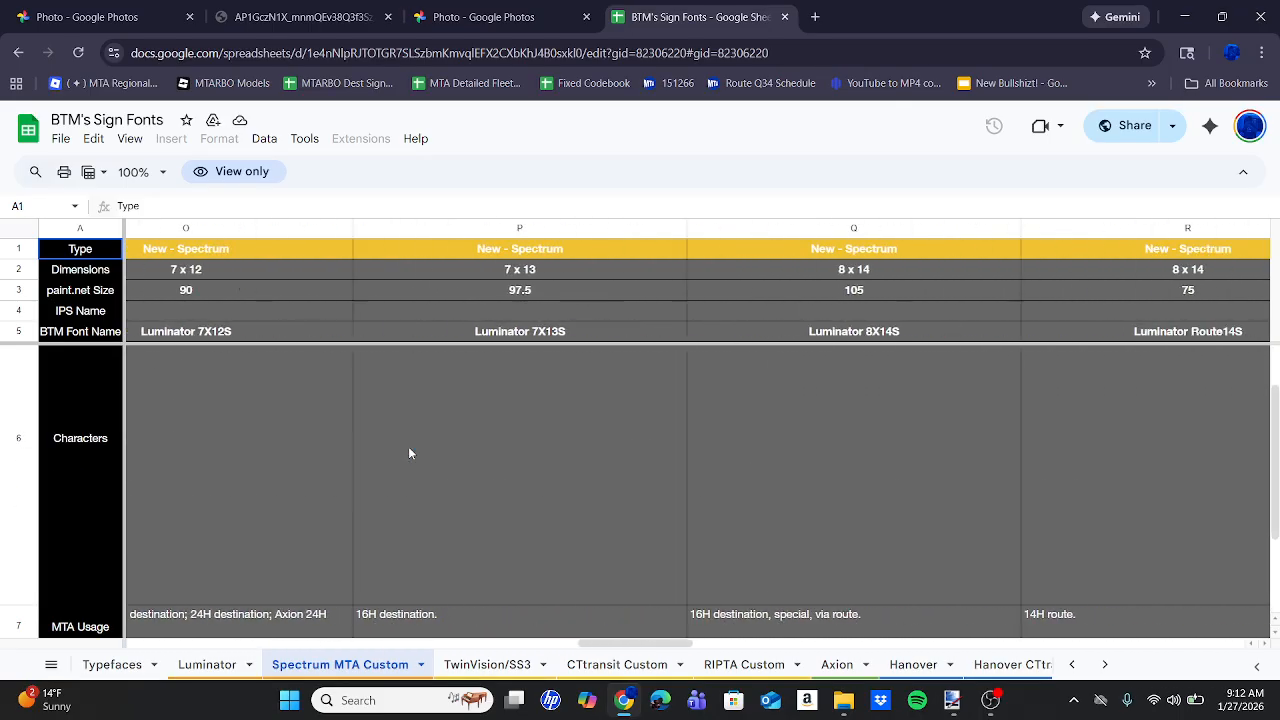
scroll(409, 453, "right", 12)
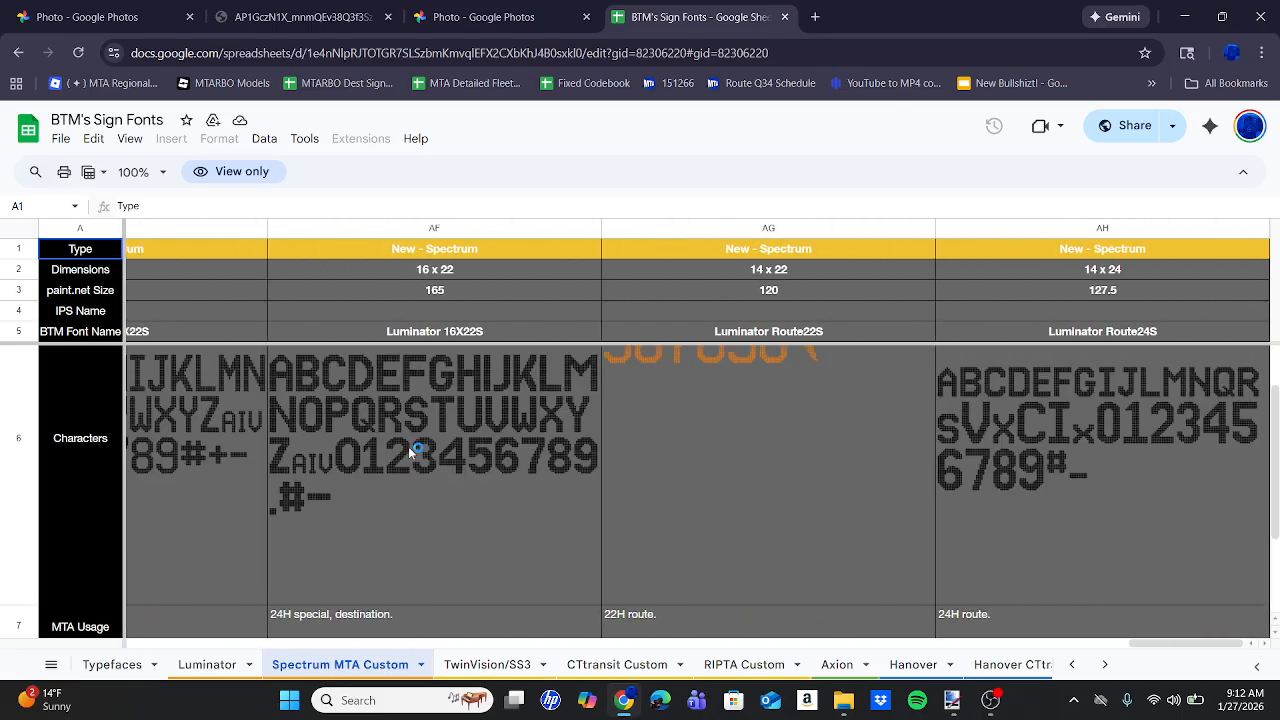
scroll(408, 446, "up", 1)
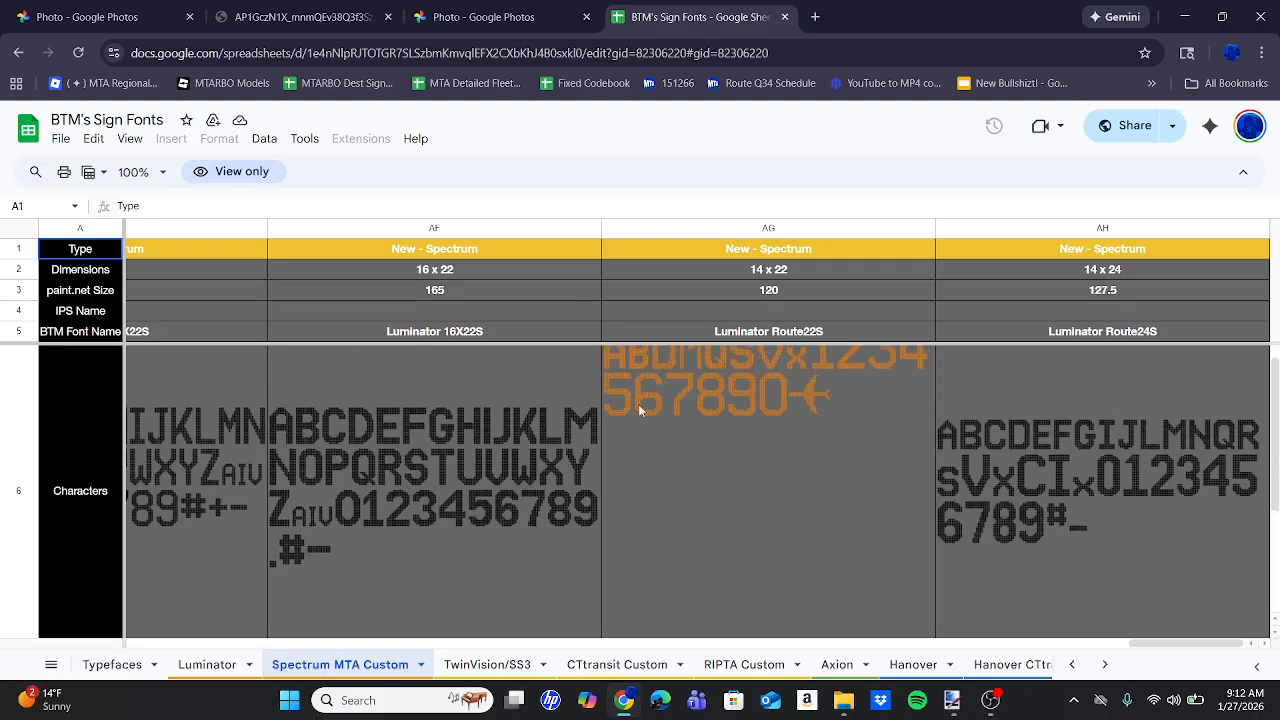
scroll(1163, 397, "down", 3)
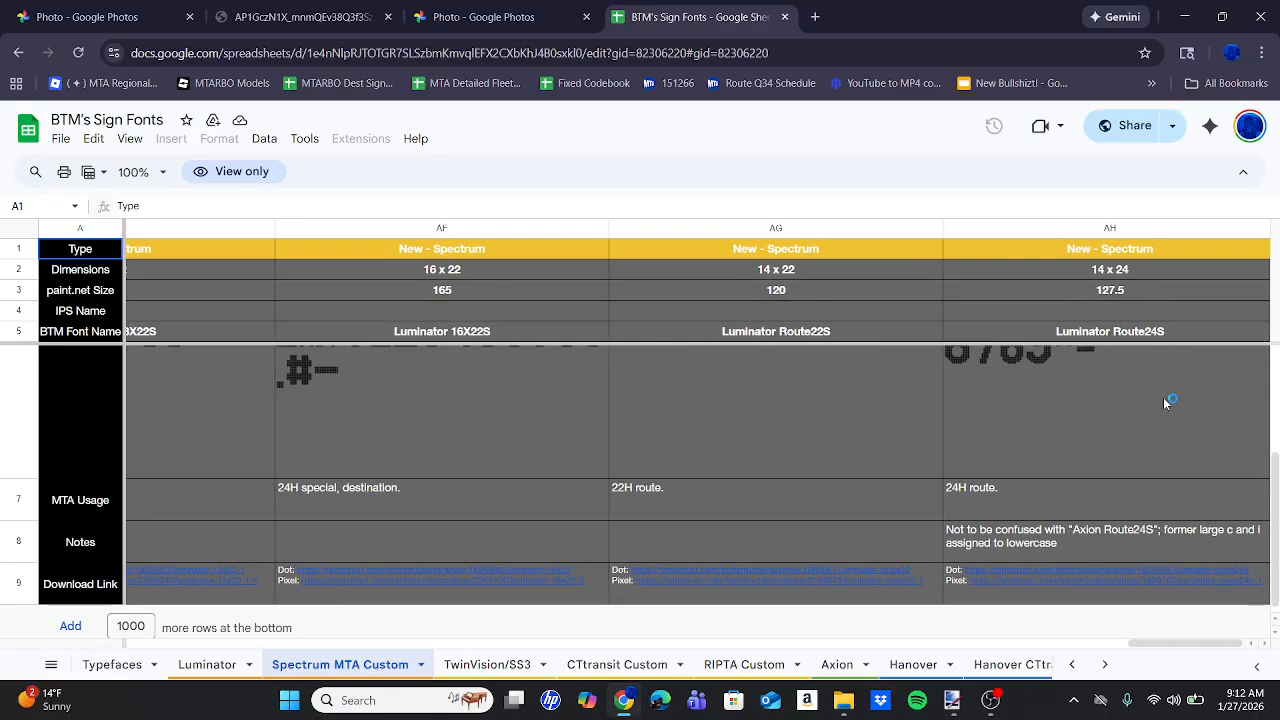
scroll(1099, 393, "up", 3)
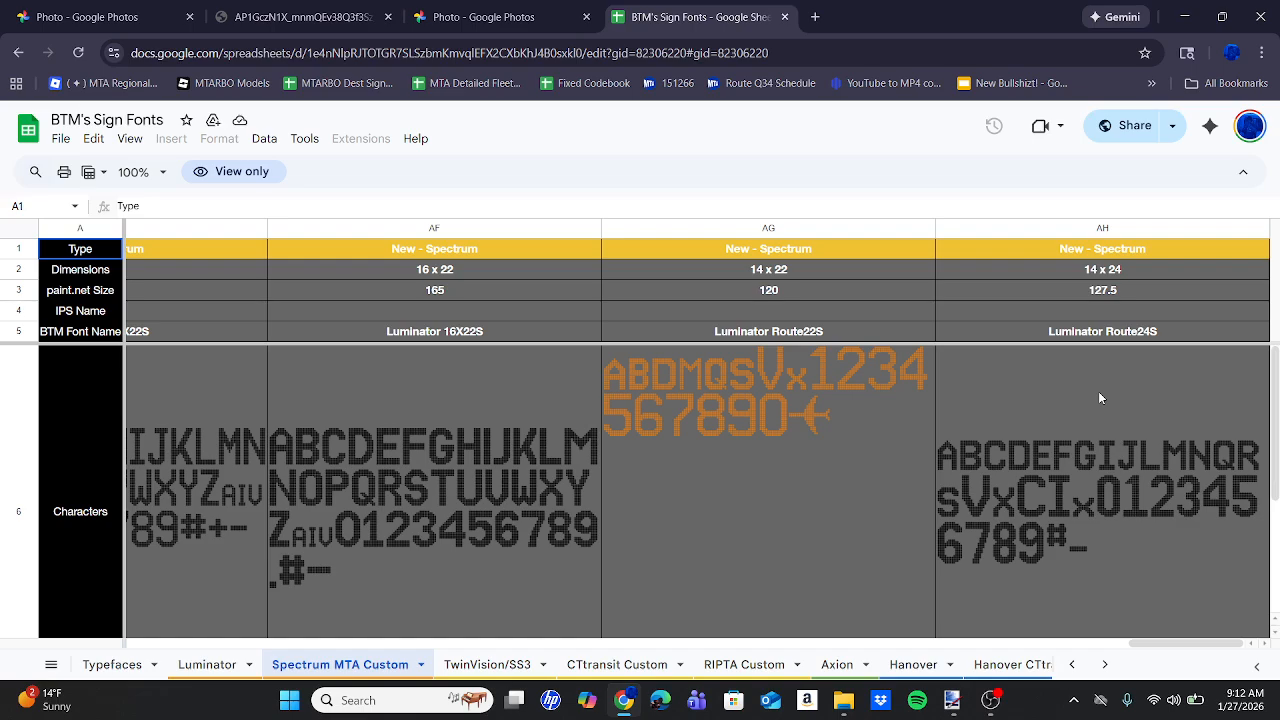
scroll(1088, 412, "down", 3)
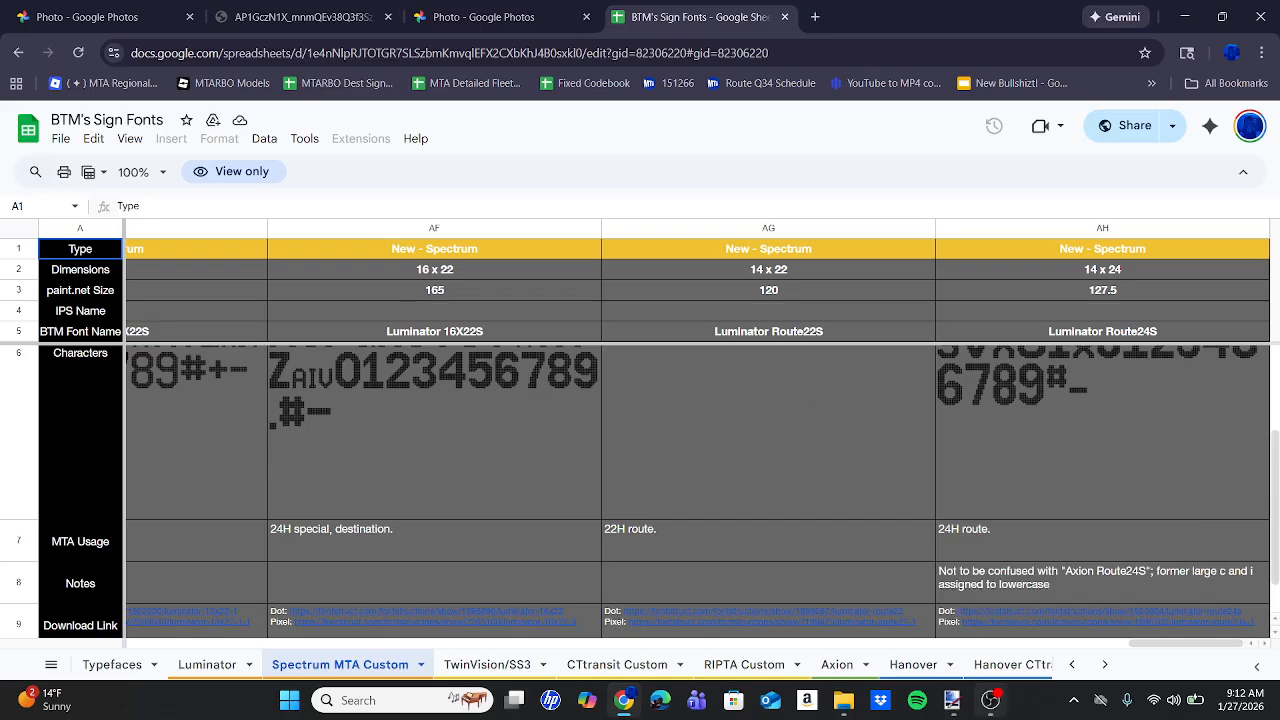
left_click(952, 700)
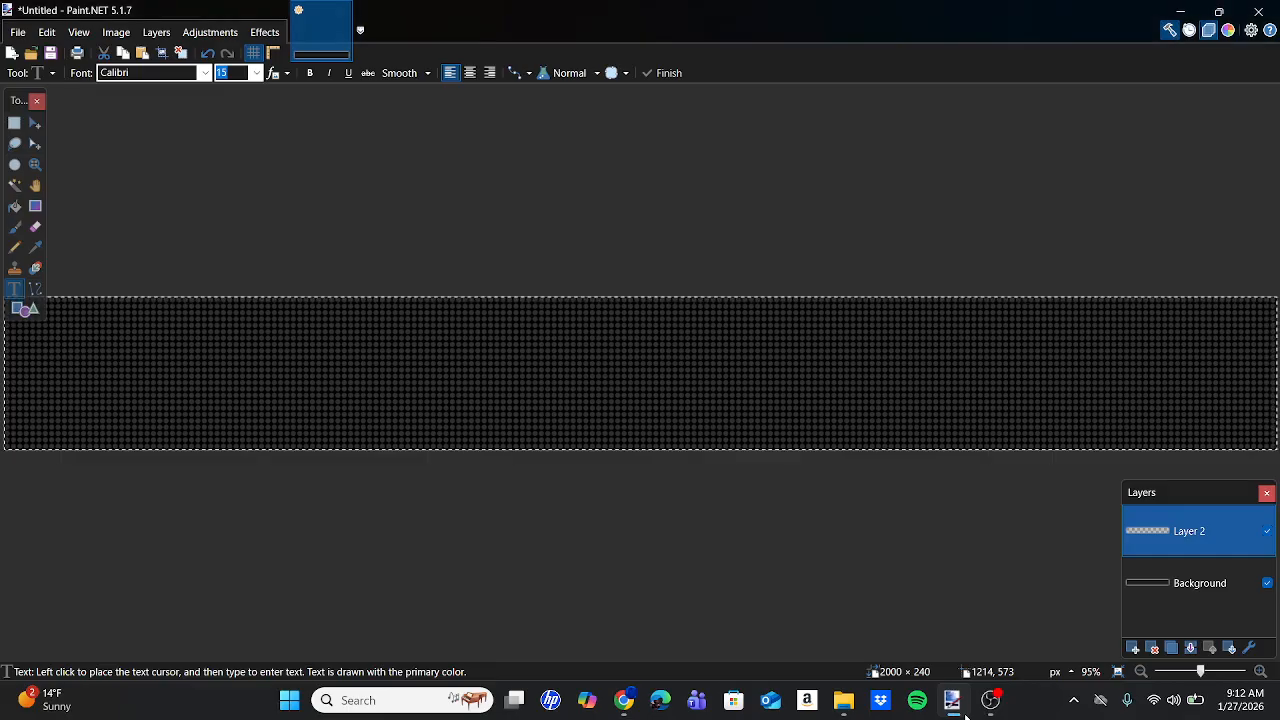
Place a text insertion point on the sign and choose the Luminator Route24S font.
left_click(71, 374)
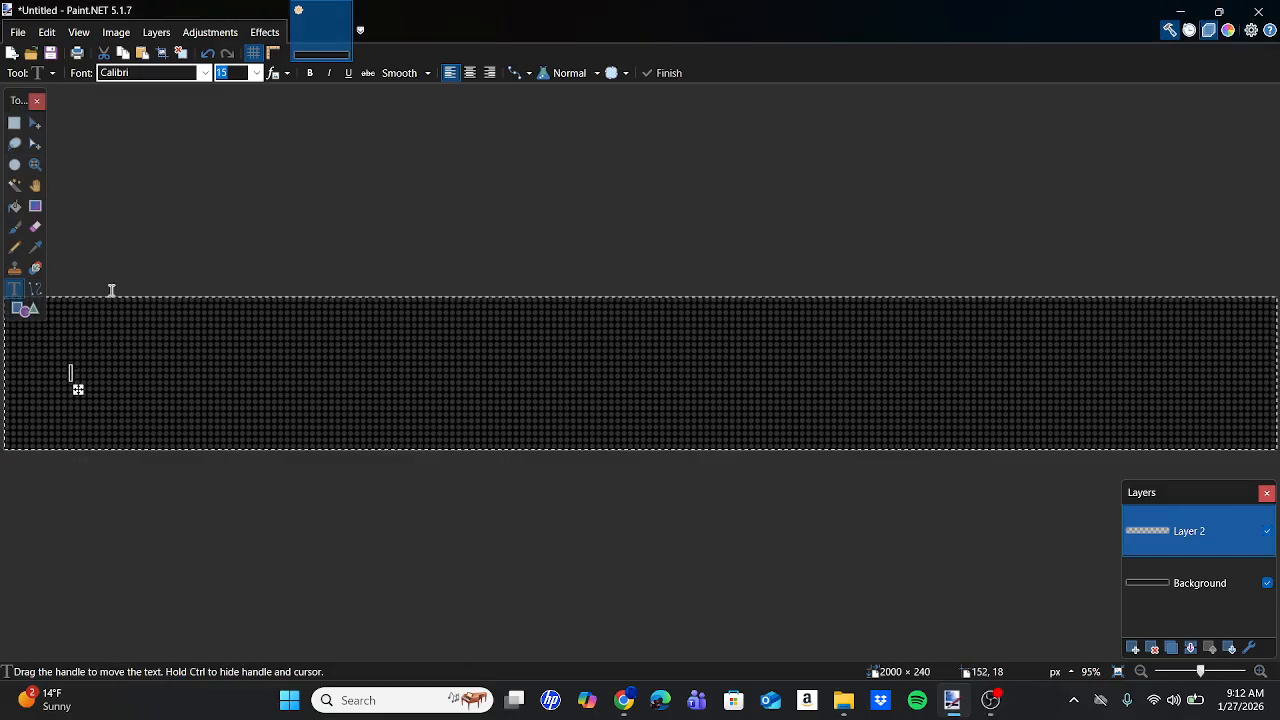
left_click(153, 75)
scroll(176, 396, "down", 15)
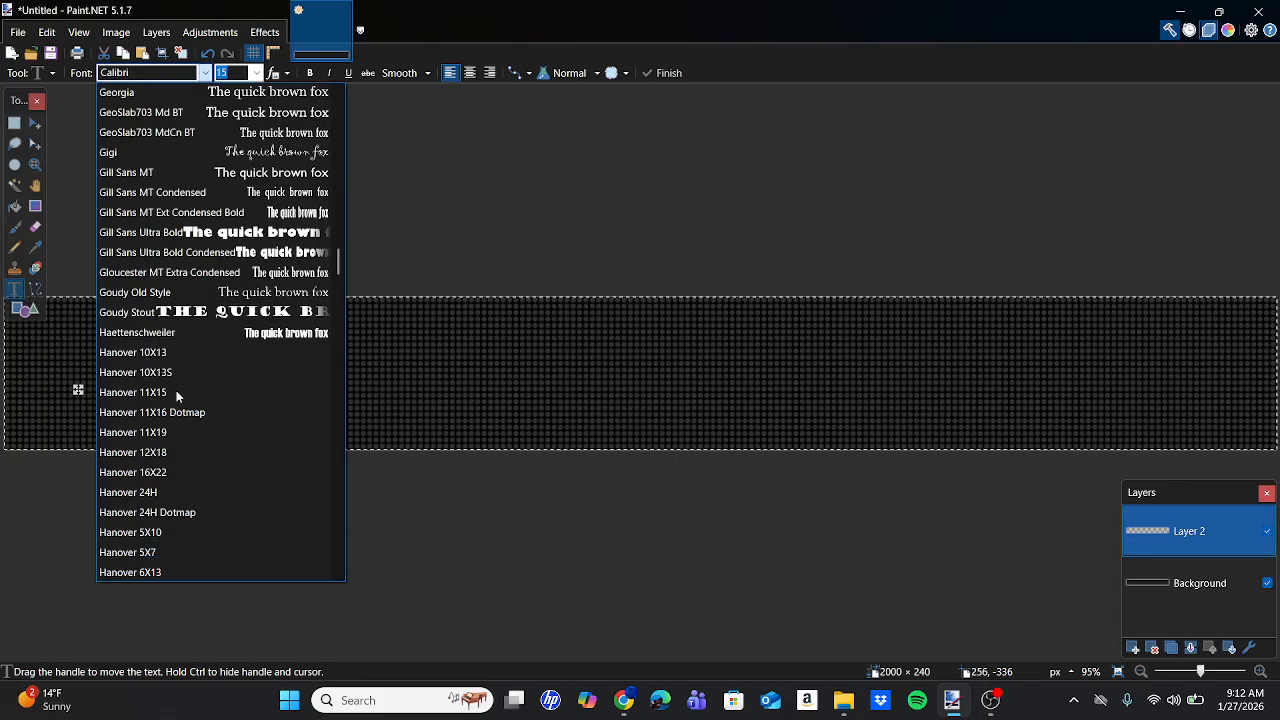
scroll(176, 396, "down", 20)
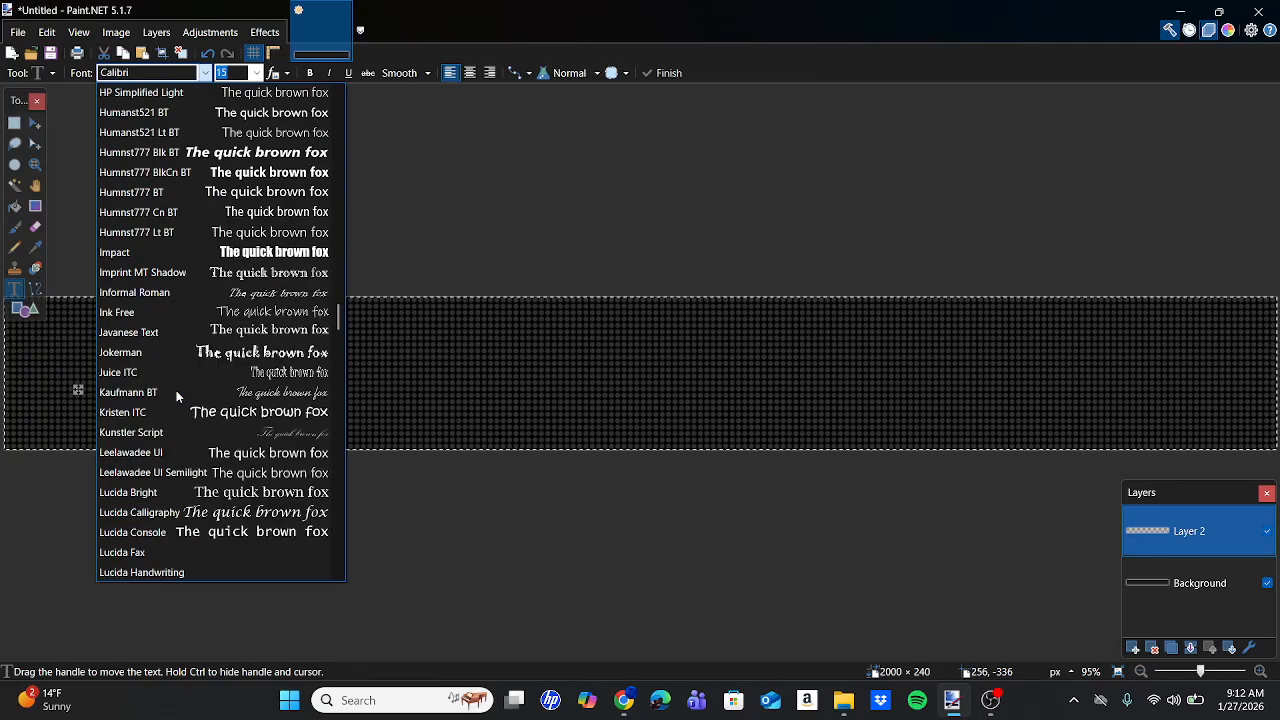
scroll(176, 396, "down", 20)
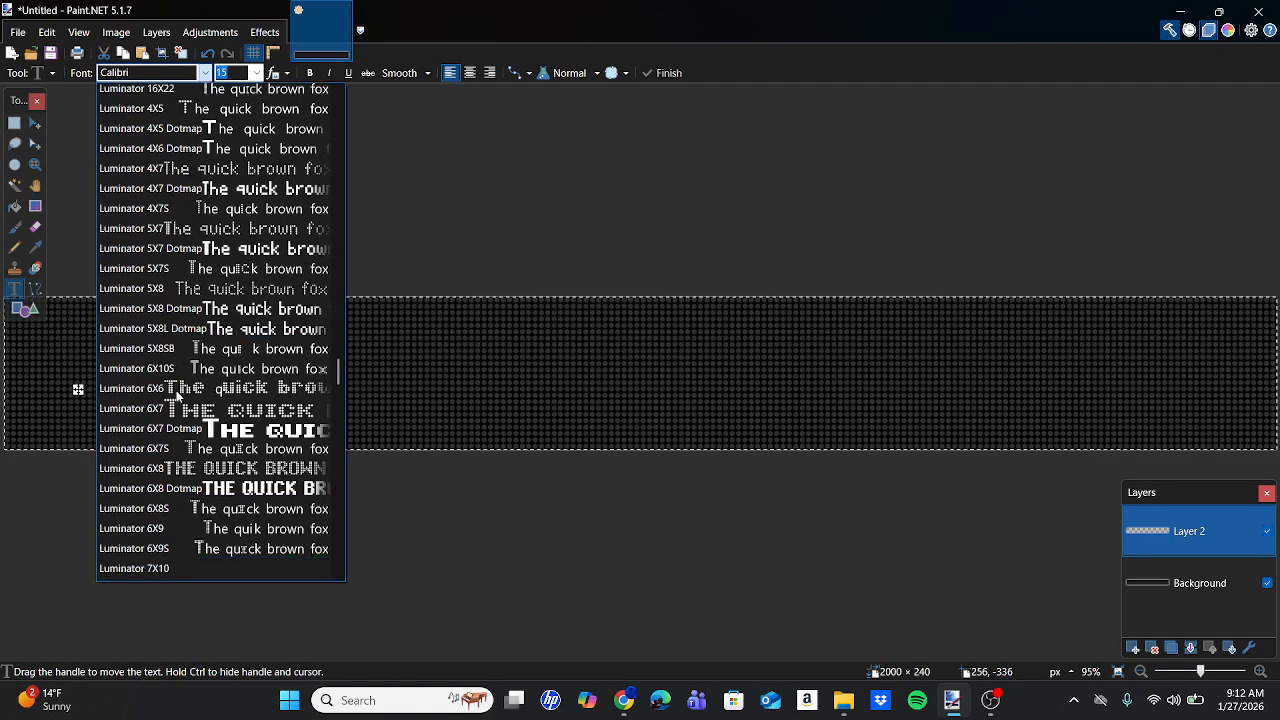
scroll(176, 396, "down", 10)
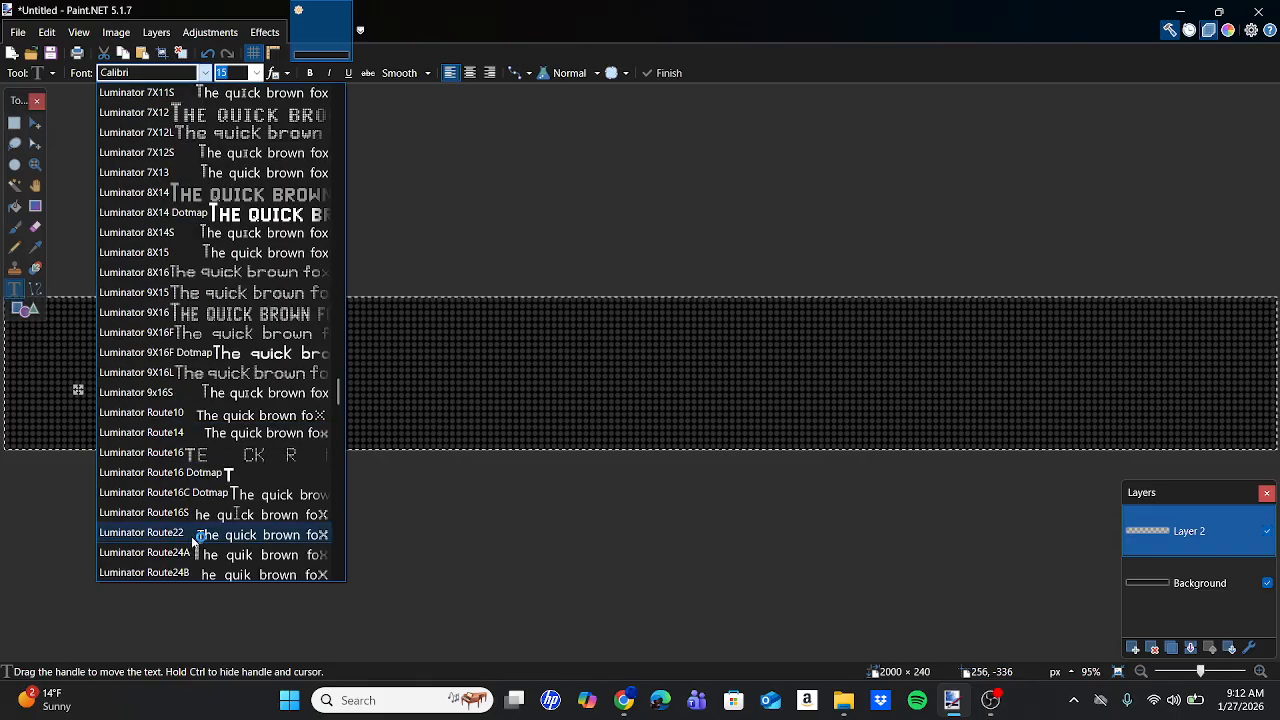
scroll(193, 540, "down", 1)
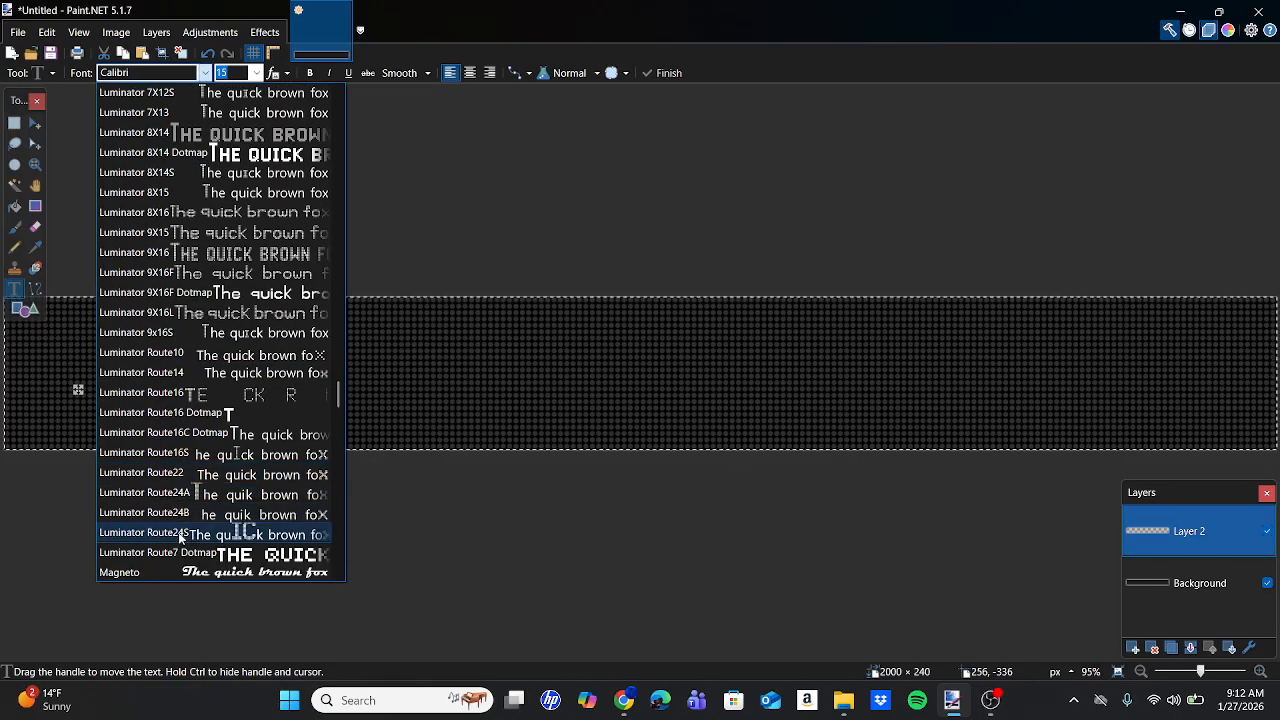
left_click(203, 533)
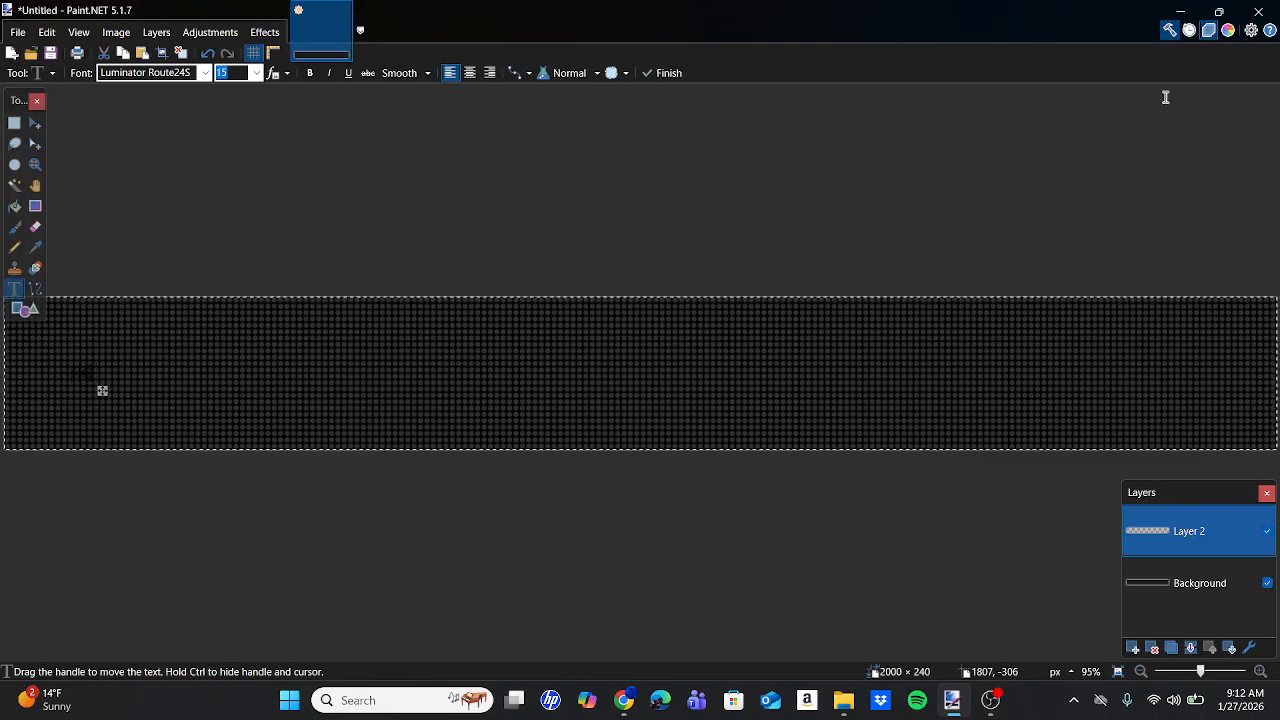
left_click(1227, 32)
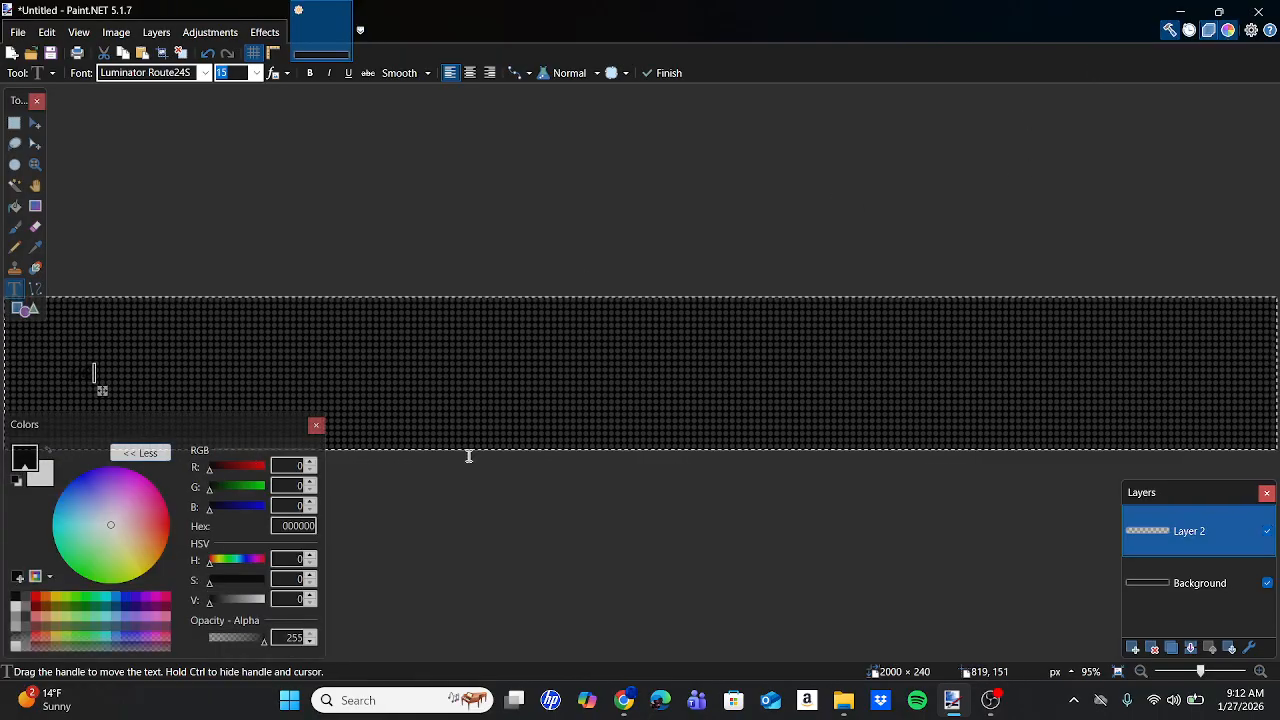
Colour the M4 text orange FF6A00 from the palette.
left_click(44, 599)
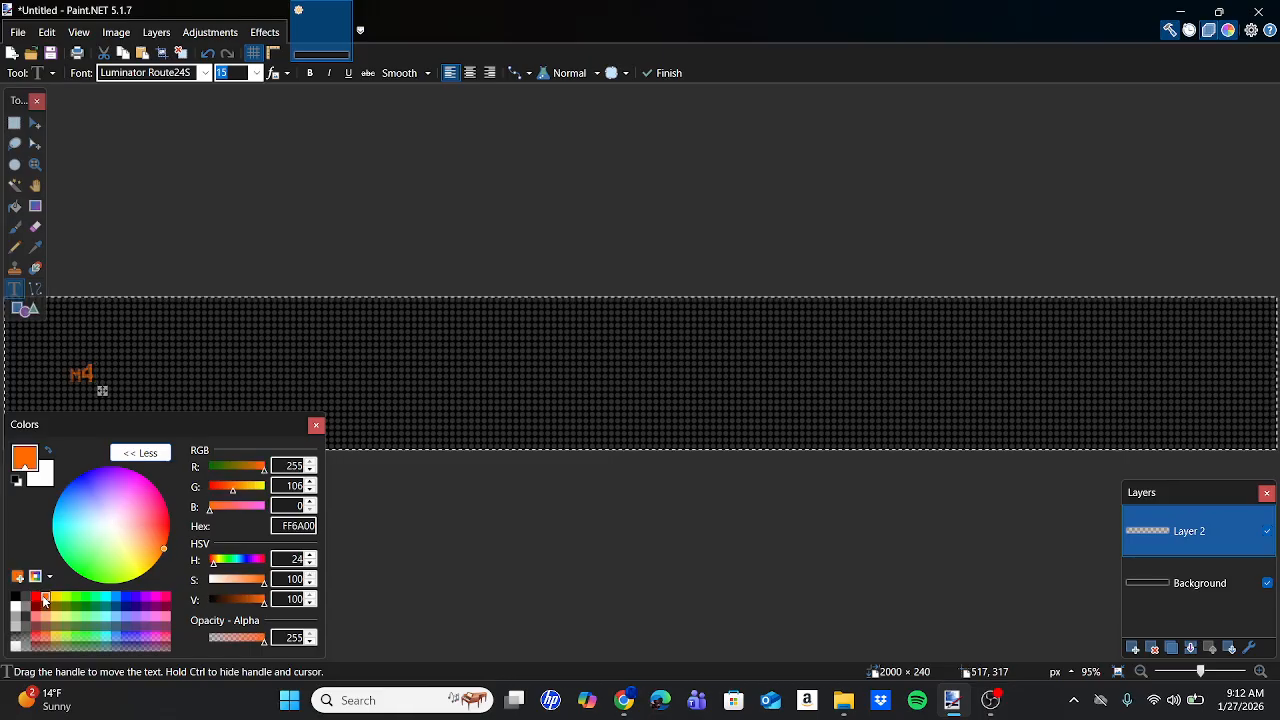
left_click(316, 428)
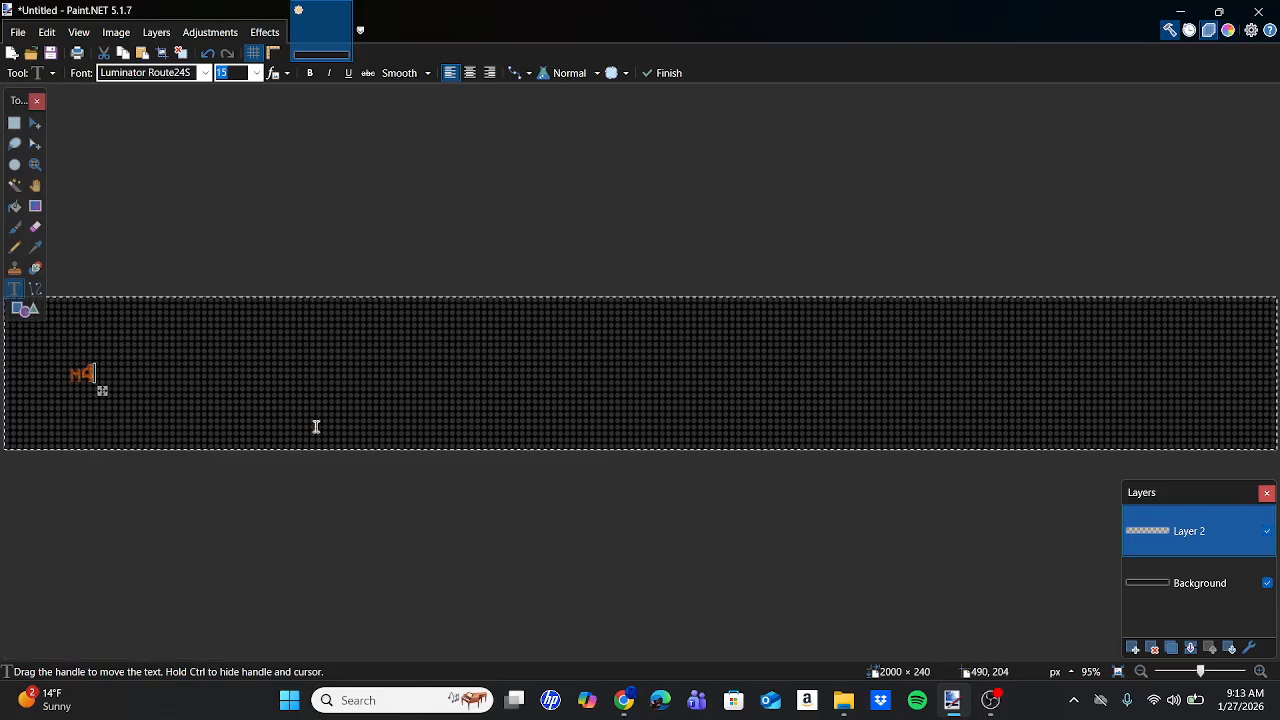
left_click(626, 704)
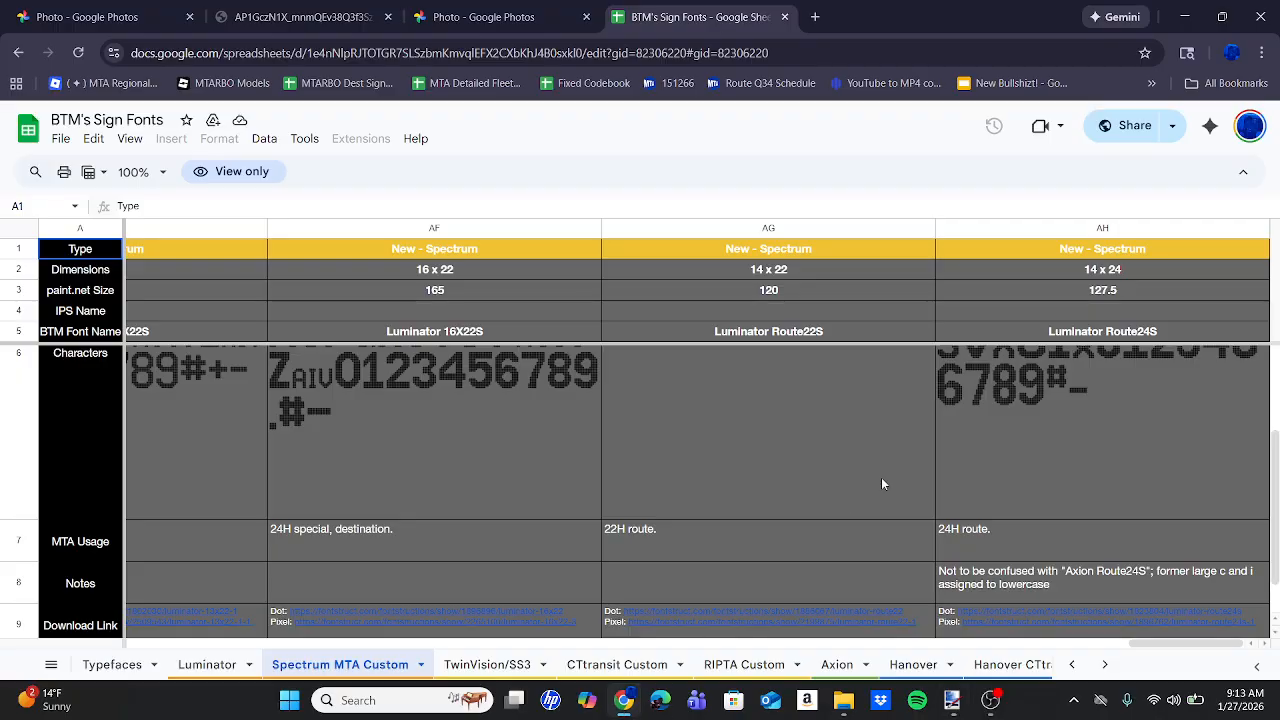
Set the M4 text to size 127.5 and drag it to the sign's left edge.
left_click(952, 700)
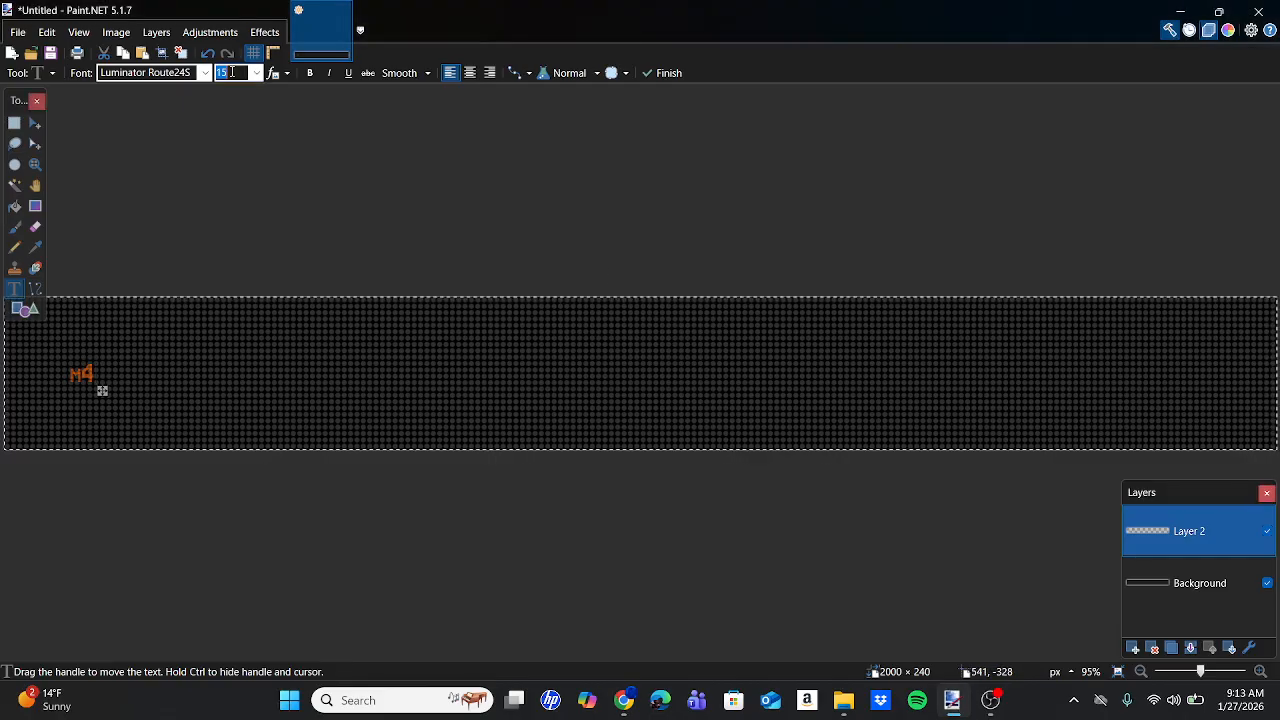
type("127.5")
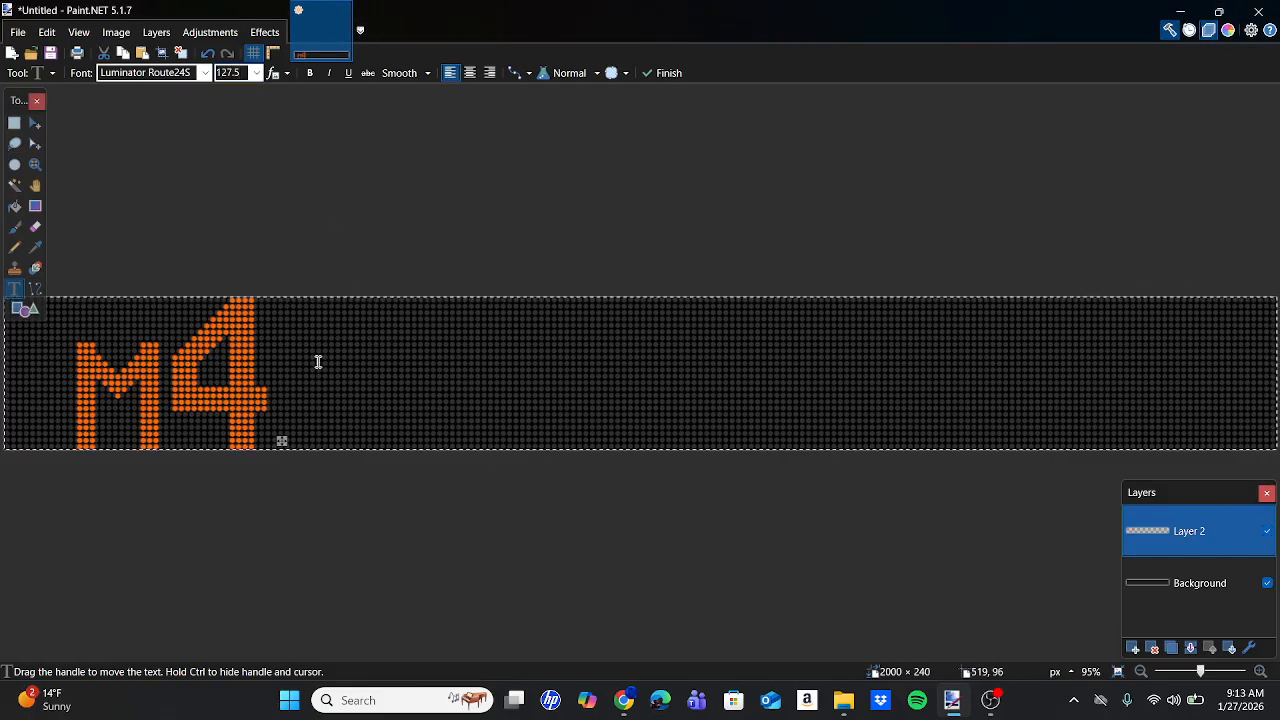
scroll(149, 437, "up", 5)
scroll(148, 443, "left", 3)
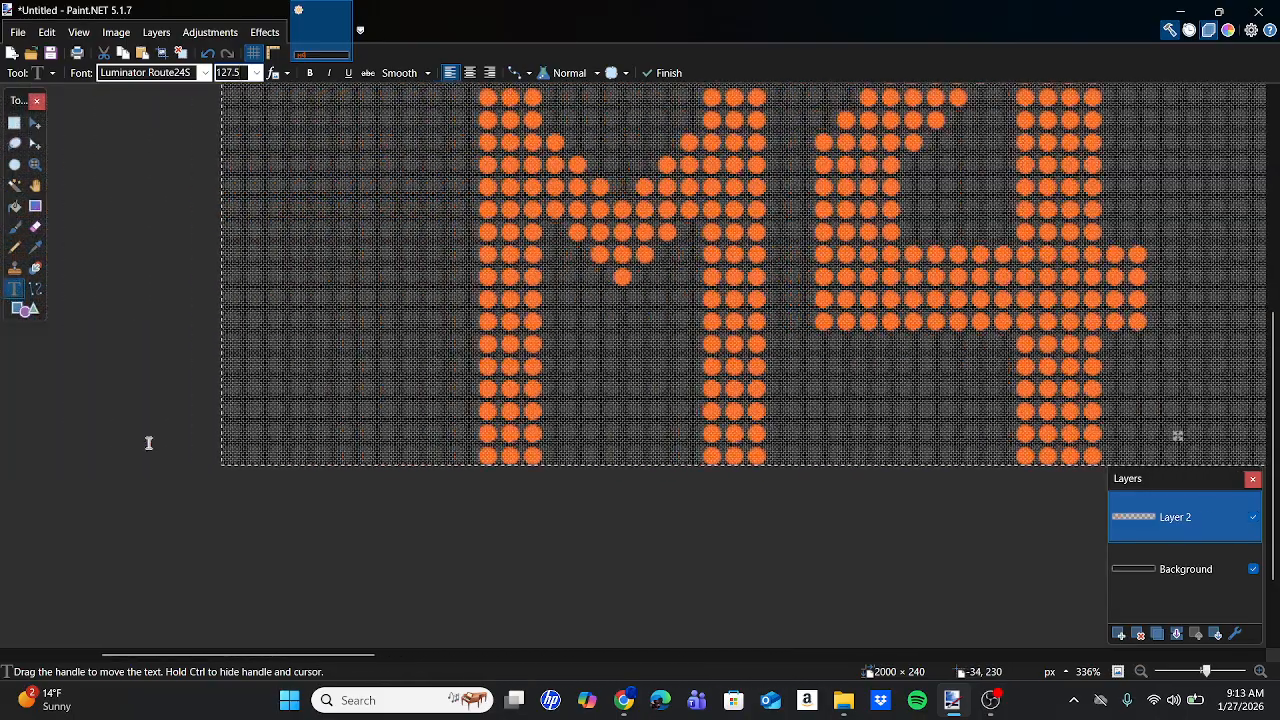
left_click_drag(1179, 435, 905, 433)
scroll(926, 436, "up", 5)
scroll(905, 432, "down", 10)
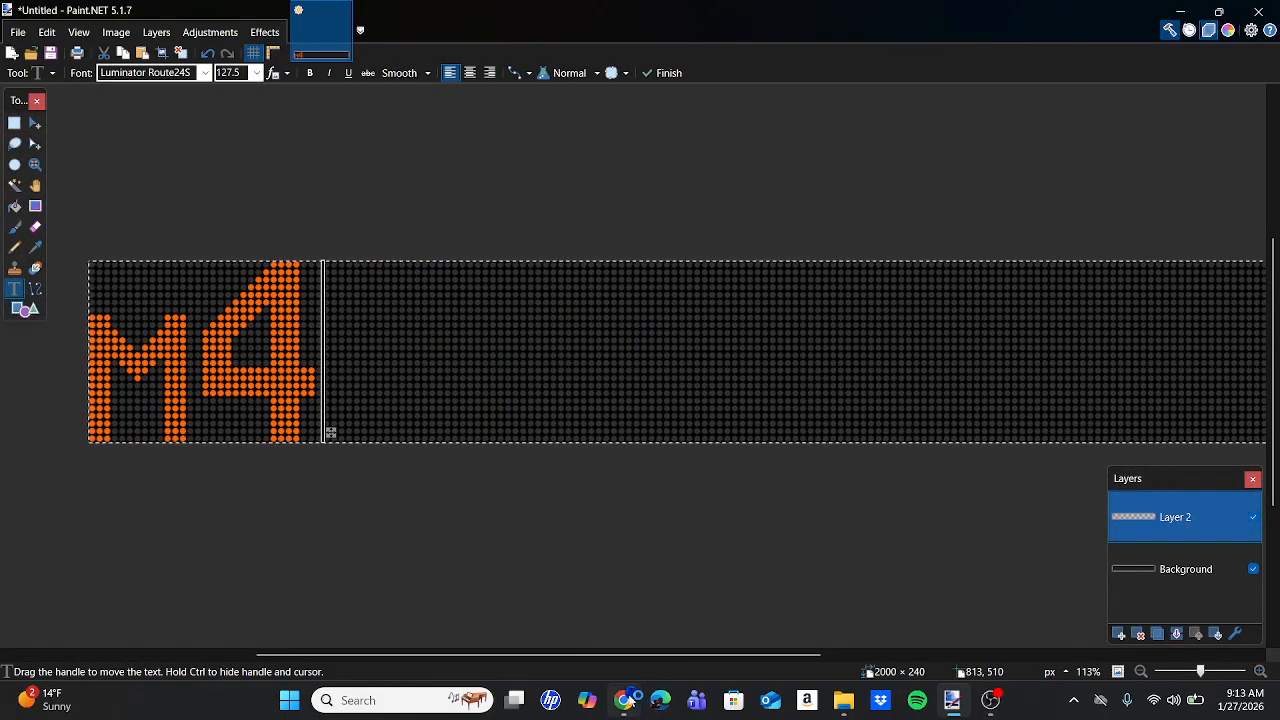
scroll(629, 449, "right", 3)
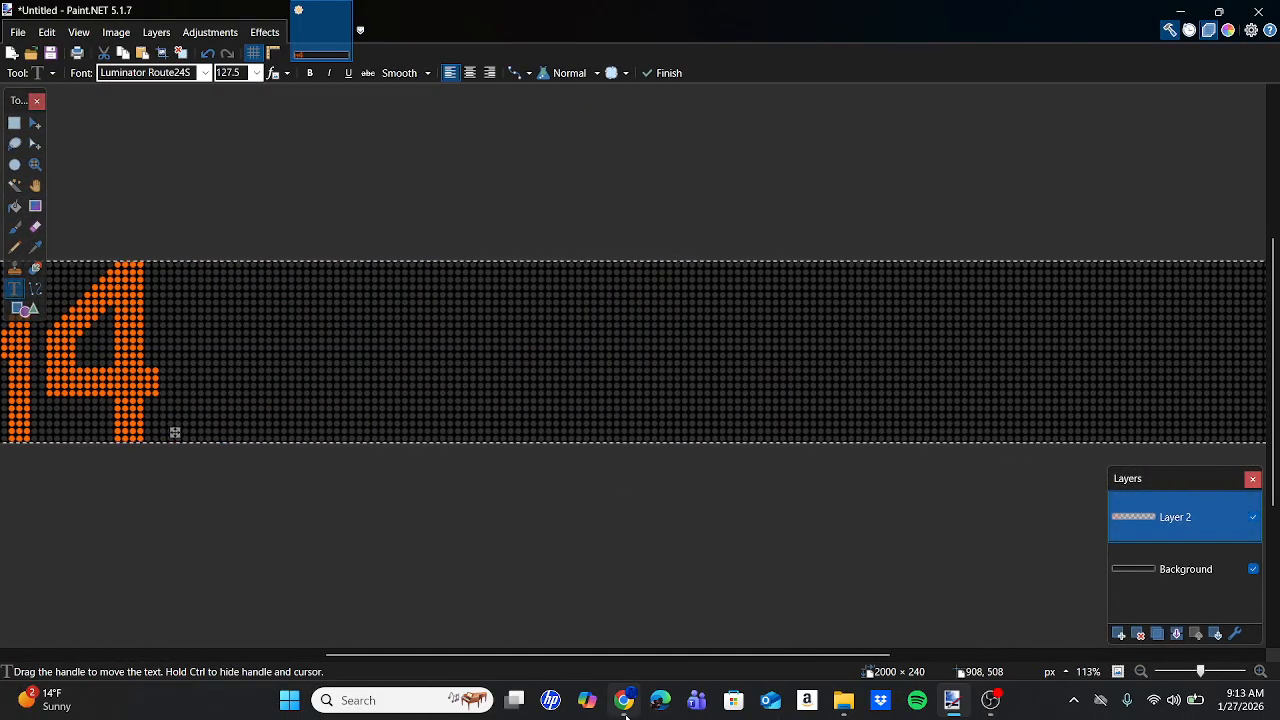
left_click(624, 700)
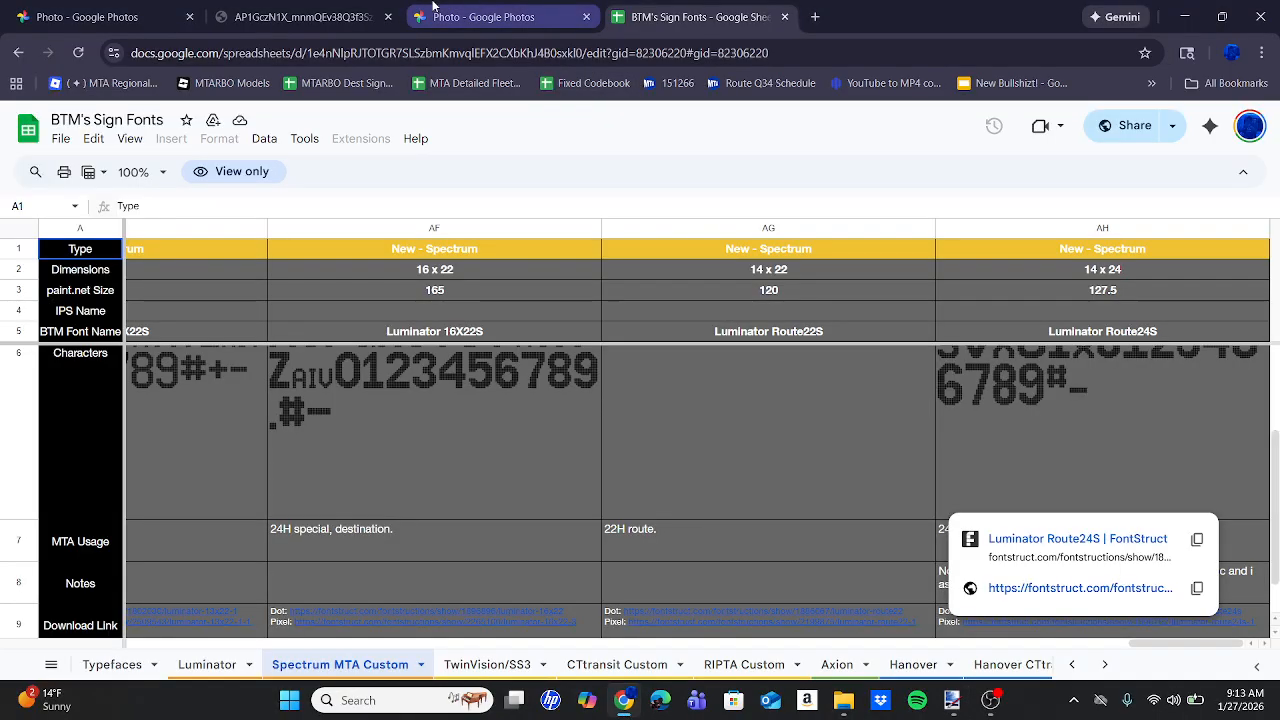
left_click(428, 6)
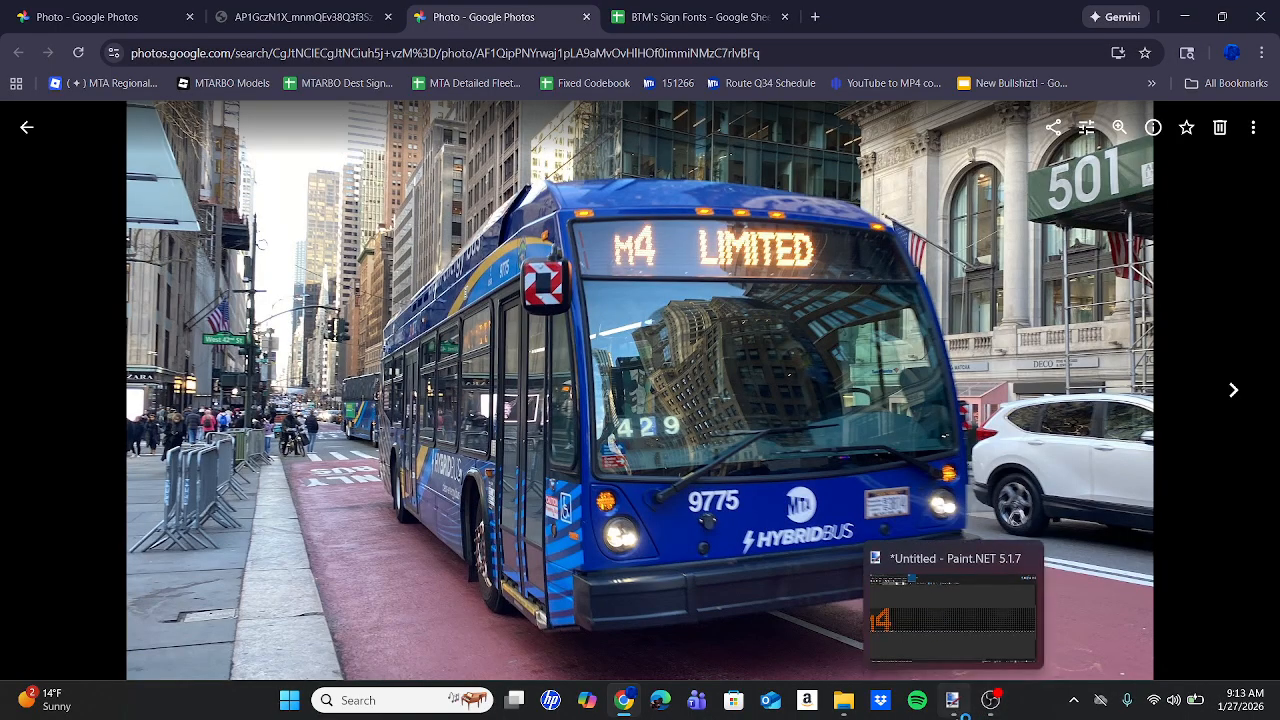
Return to the Paint.NET sign and place the text insertion point on the canvas.
left_click(955, 705)
left_click(570, 359)
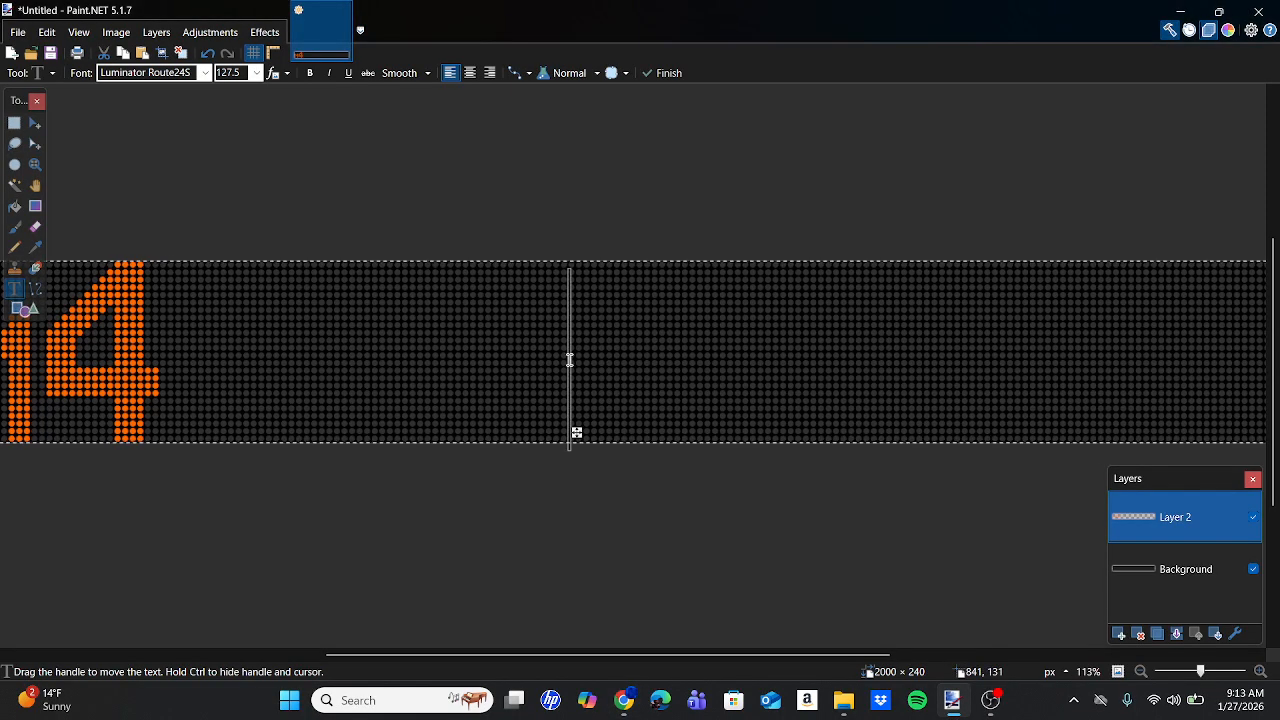
Set the text font to Luminator 16X22, then bring the M4 LIMITED bus photo back up.
left_click(205, 72)
scroll(241, 372, "up", 10)
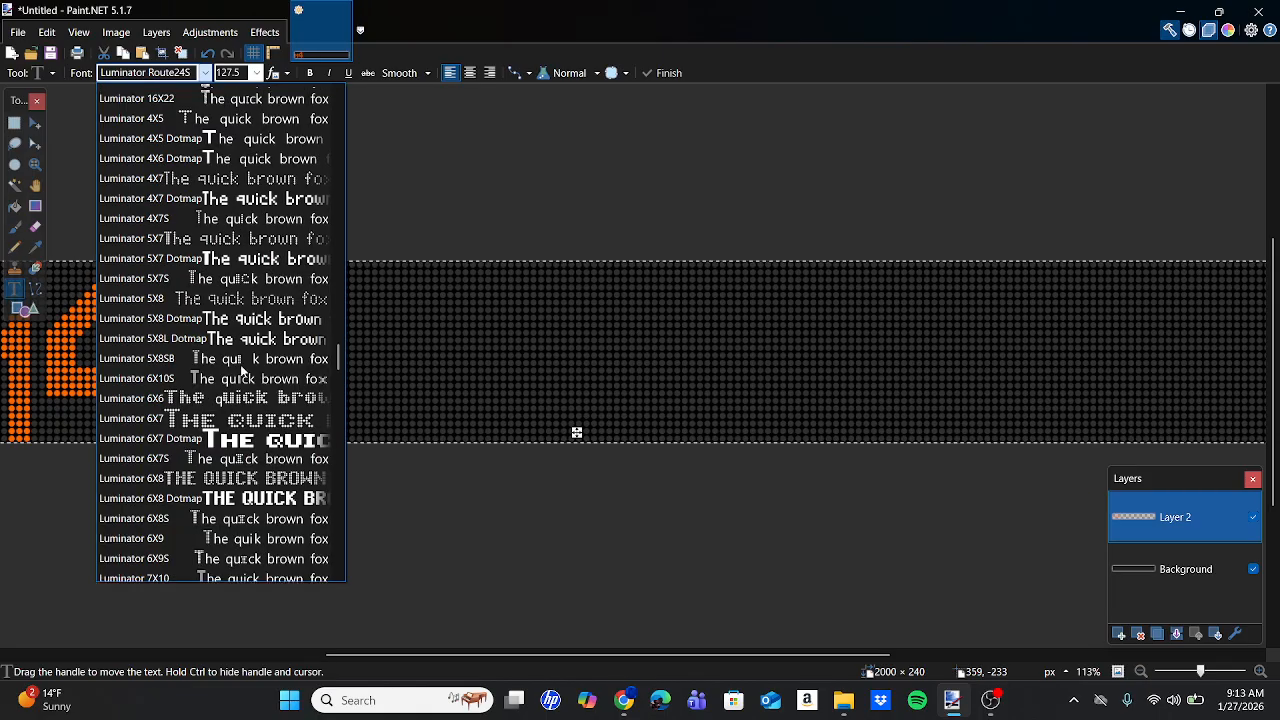
scroll(241, 371, "up", 2)
left_click(184, 213)
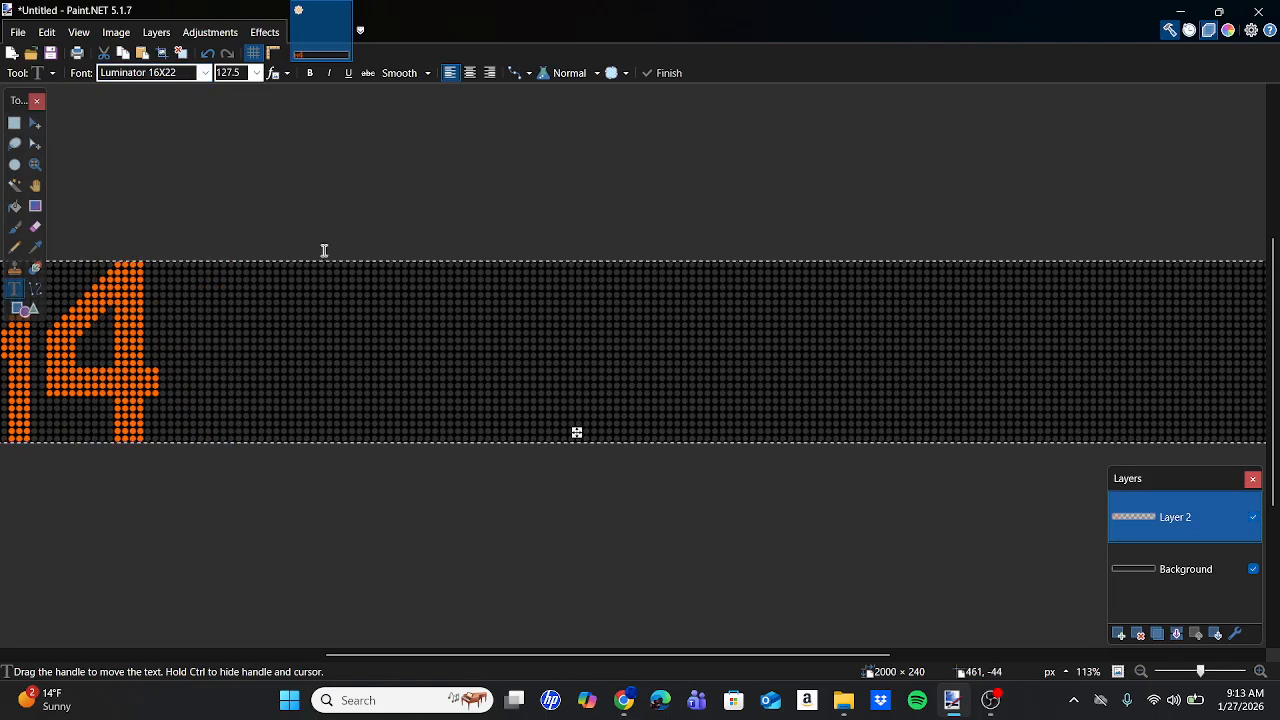
left_click(624, 700)
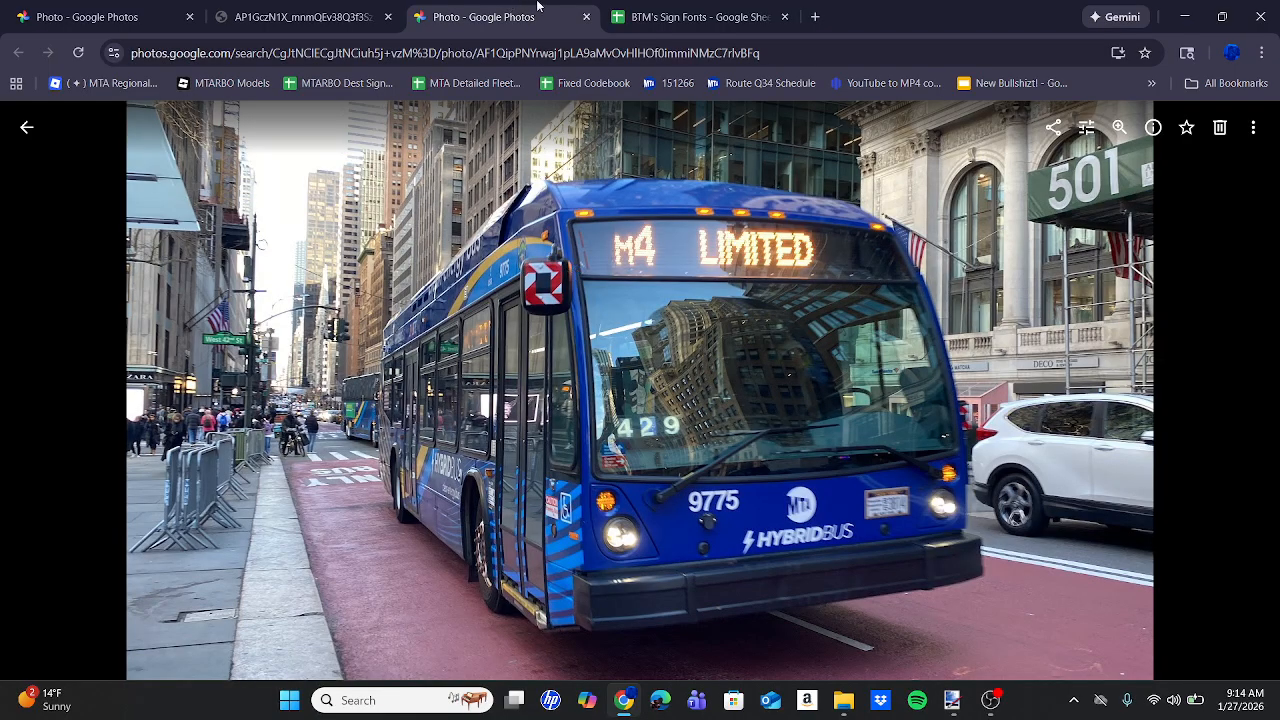
Browse the BTM's Sign Fonts sheet's Spectrum MTA Custom columns for Luminator 16X22S sizing, then go back to Paint.NET.
left_click(690, 16)
scroll(550, 461, "left", 2)
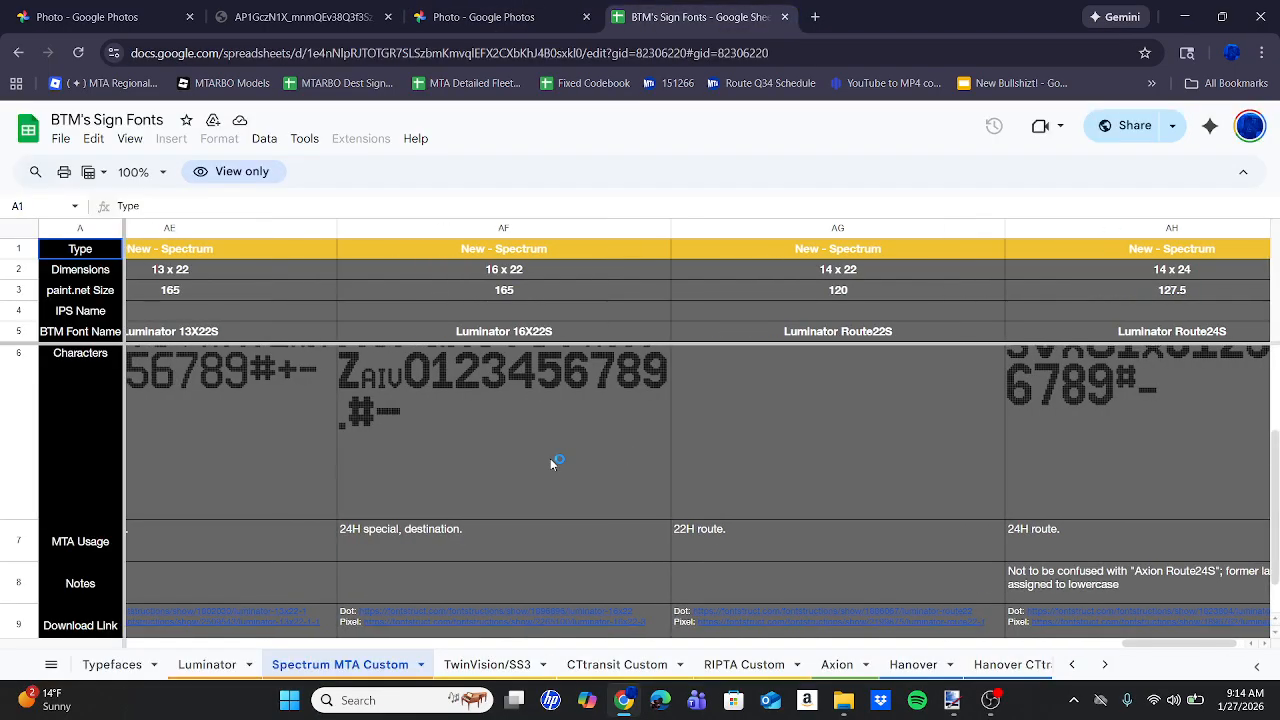
scroll(550, 458, "left", 1)
scroll(550, 458, "up", 3)
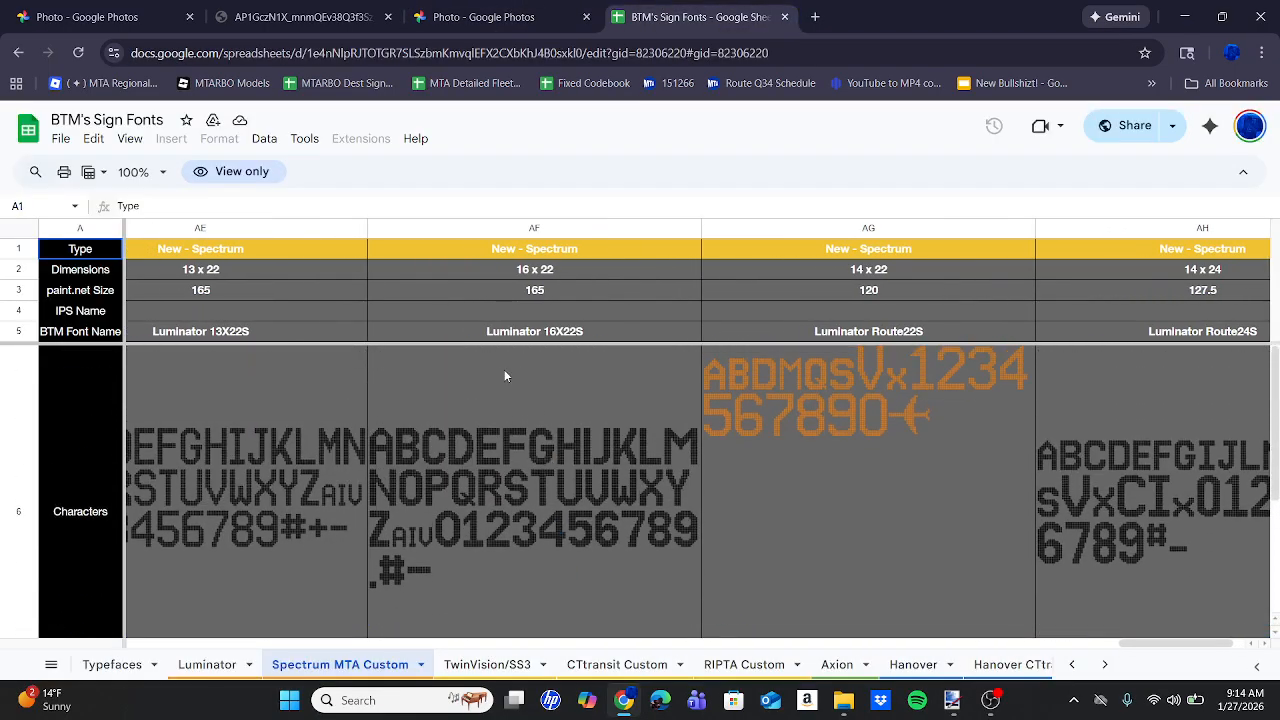
scroll(504, 375, "left", 10)
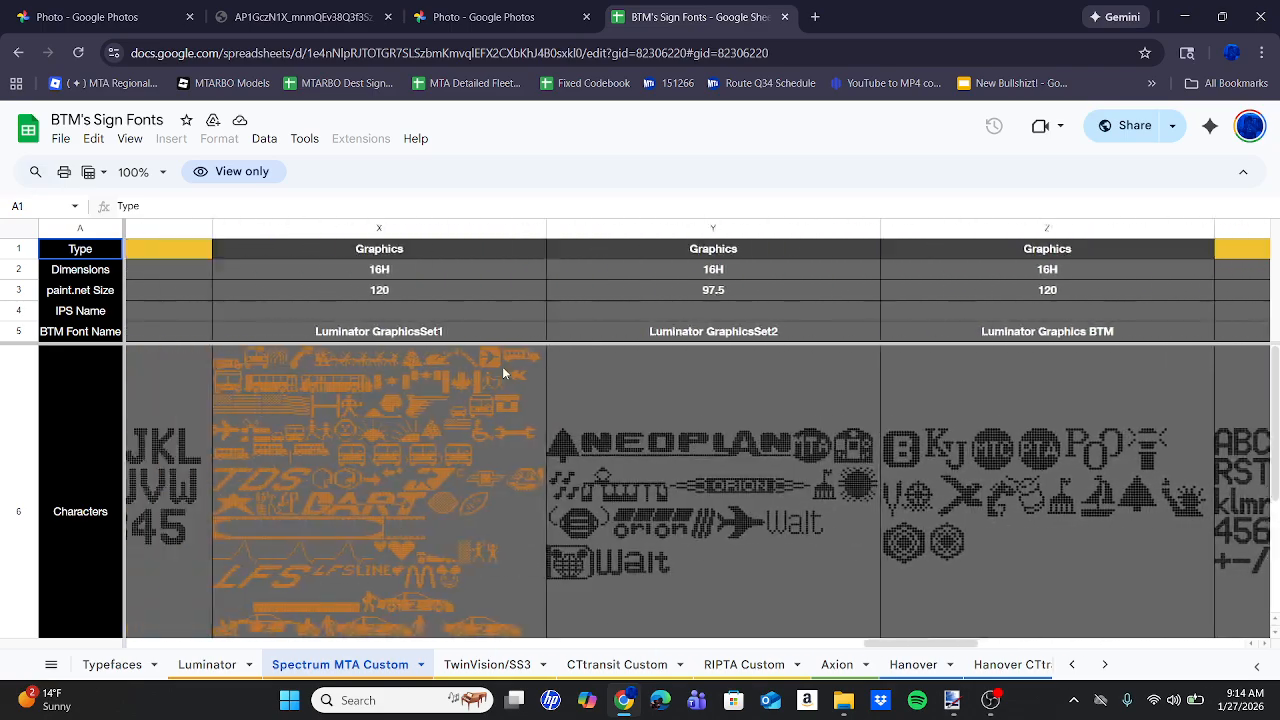
scroll(504, 372, "left", 10)
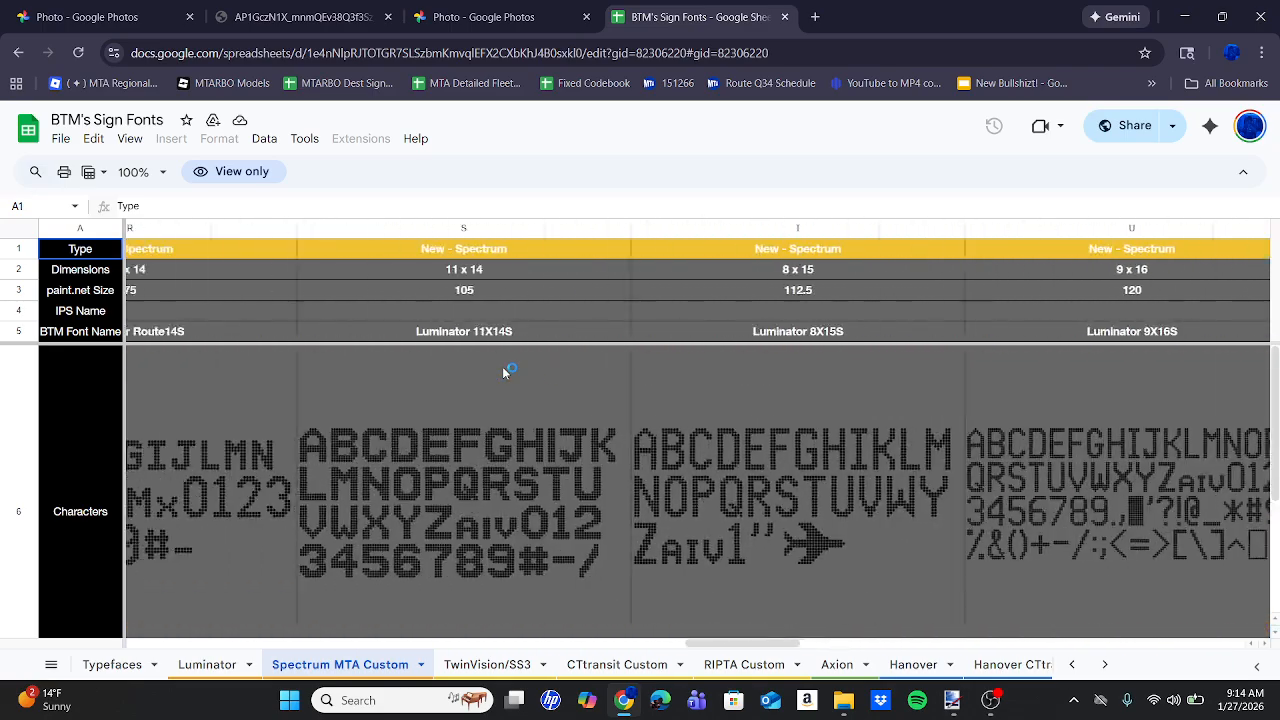
scroll(504, 372, "left", 10)
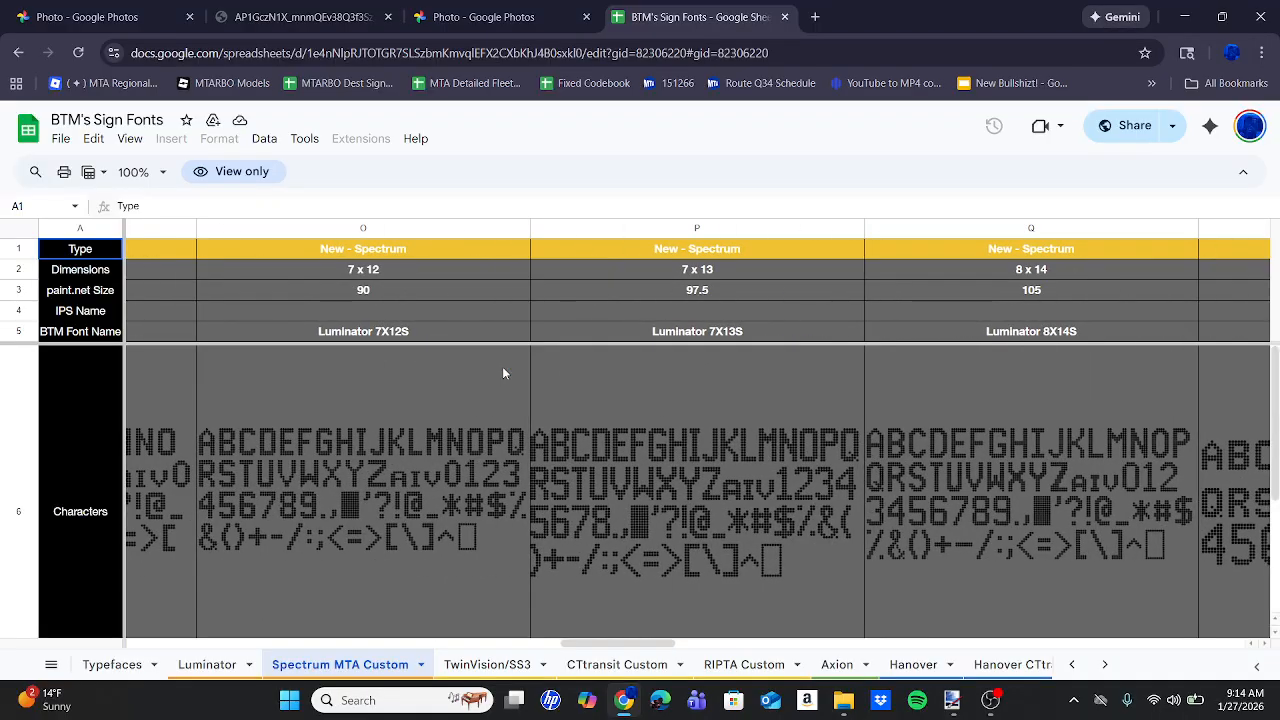
scroll(504, 373, "left", 10)
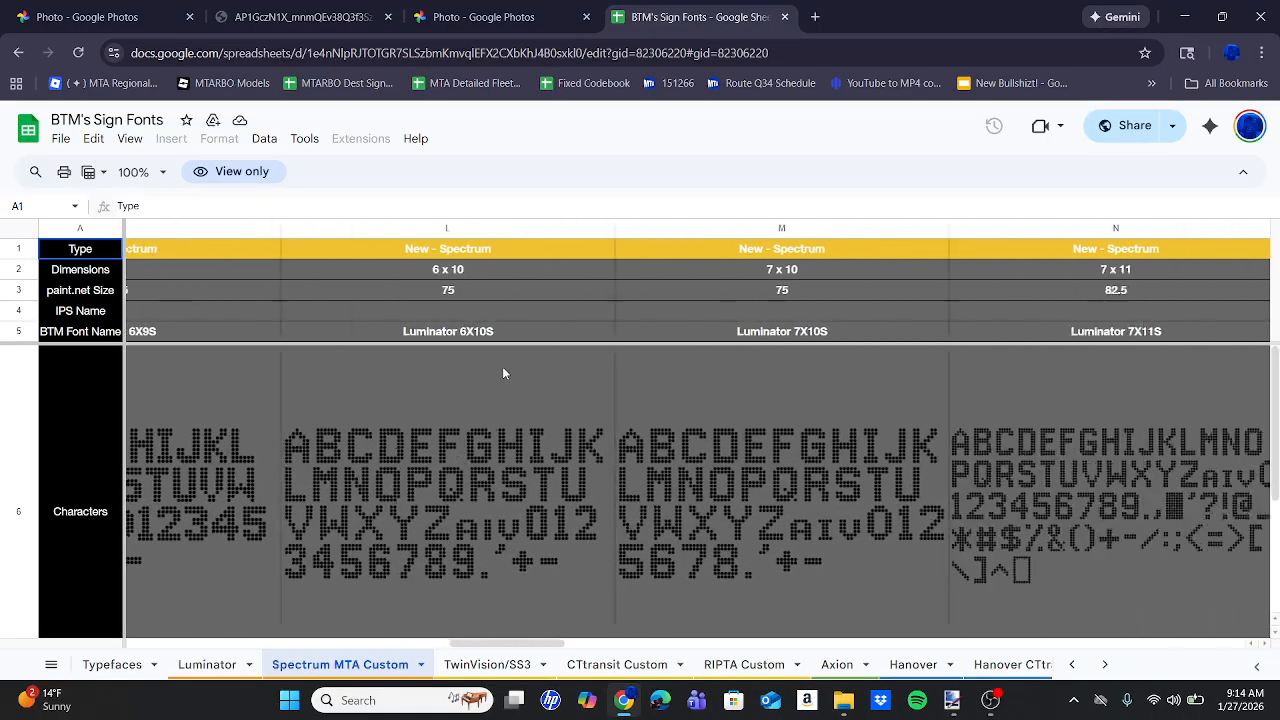
scroll(504, 373, "right", 10)
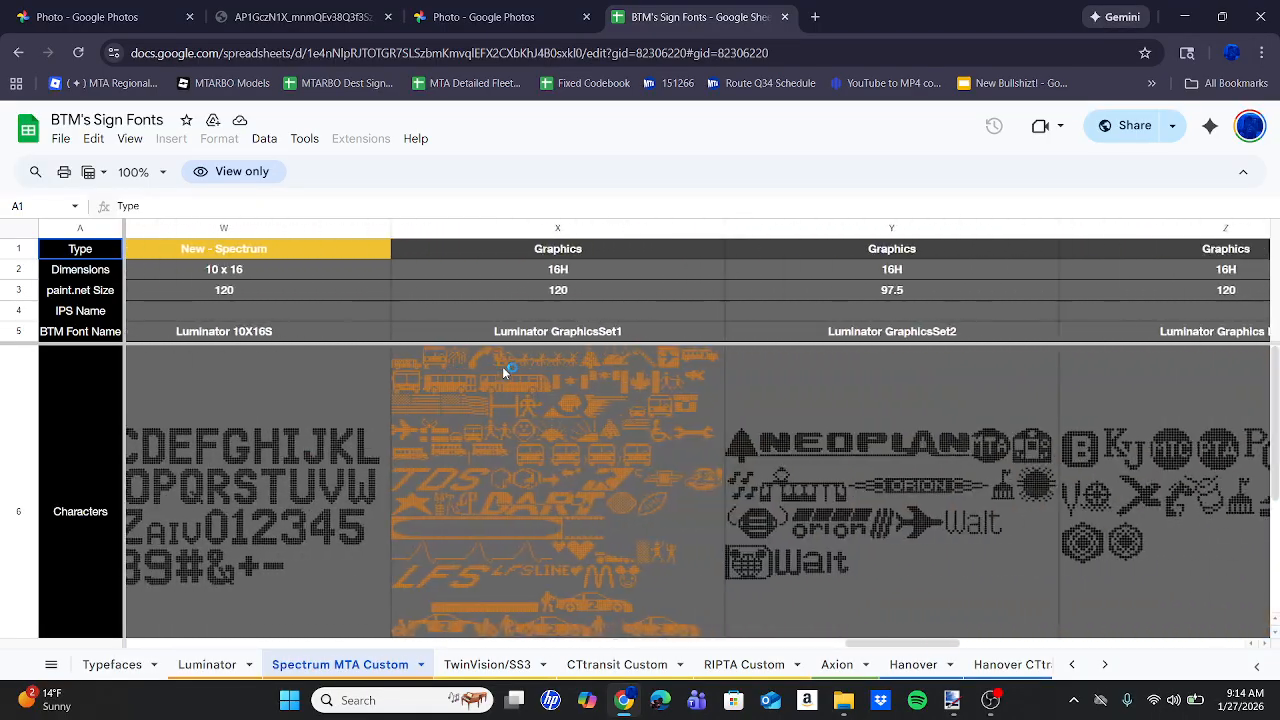
scroll(504, 372, "right", 6)
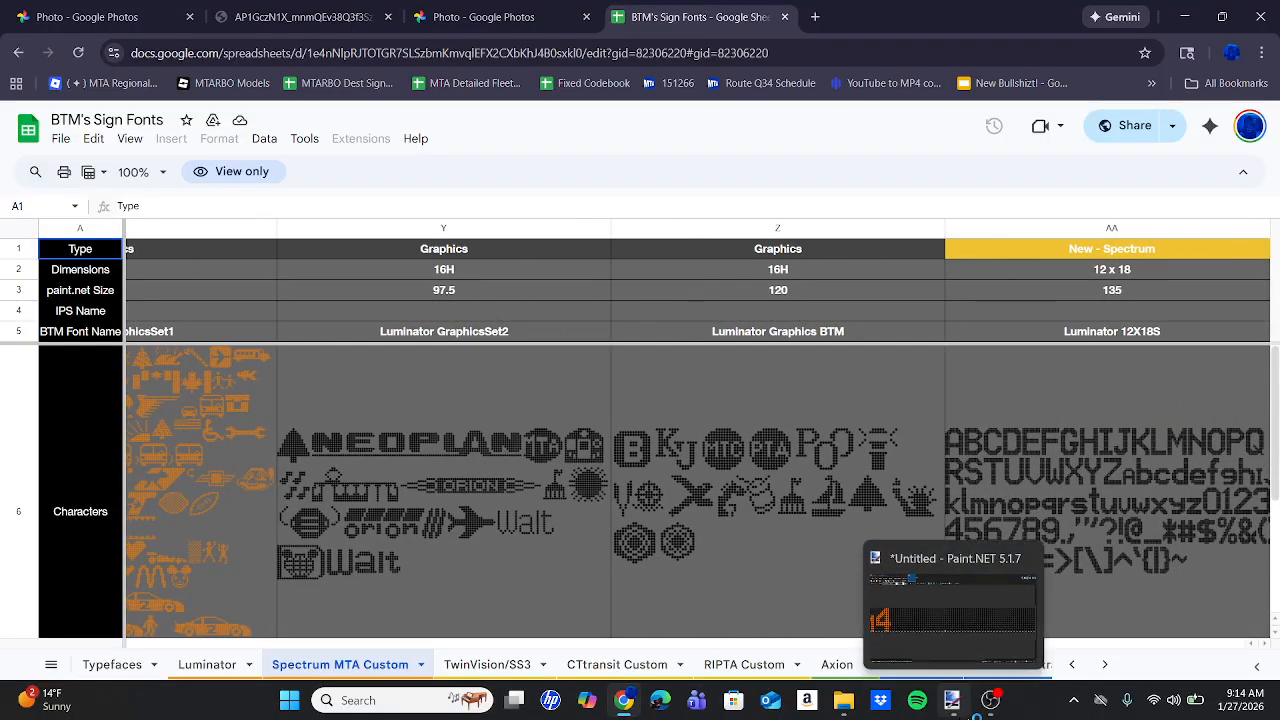
left_click(990, 700)
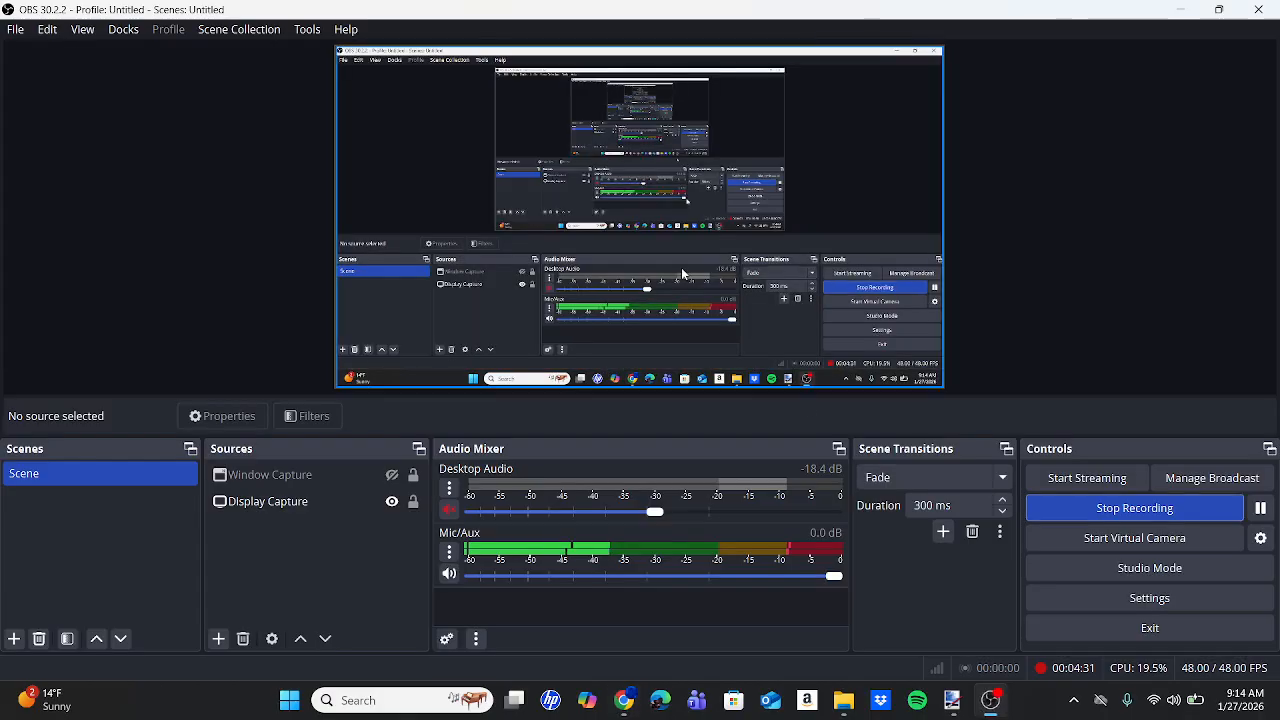
left_click(951, 700)
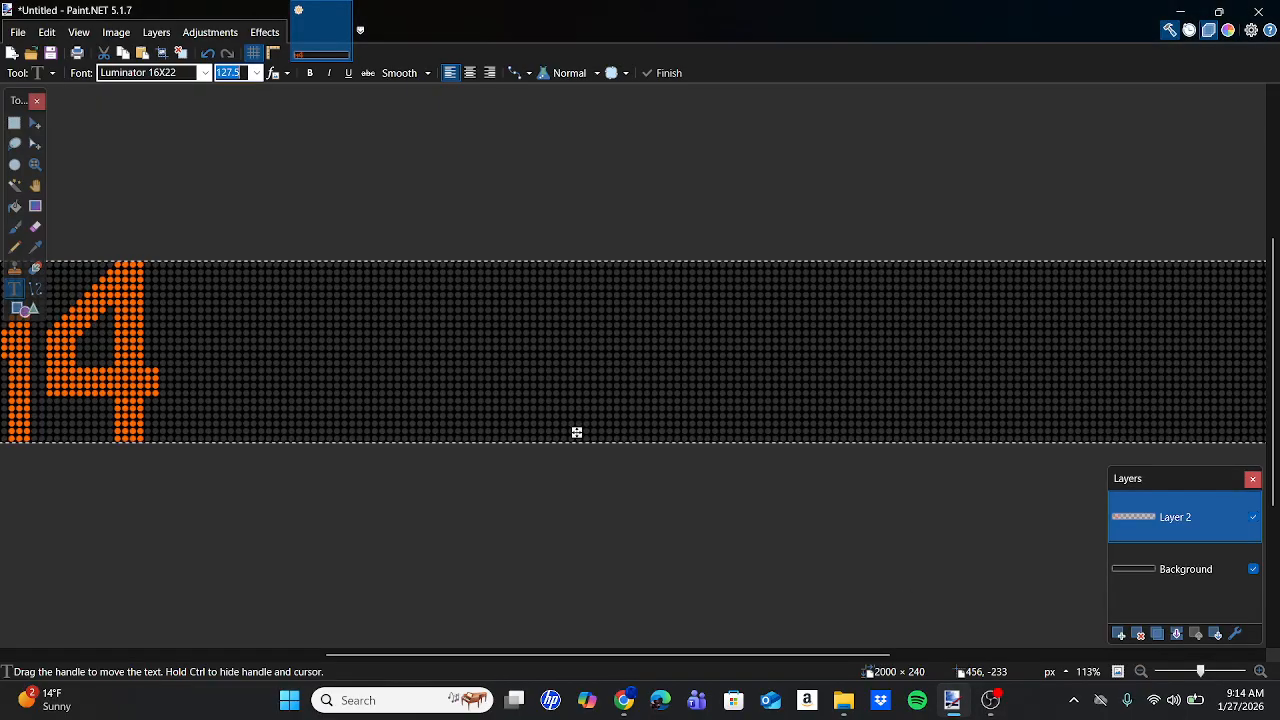
Type LIMITED at size 165 and move it left beside the M4.
type("165")
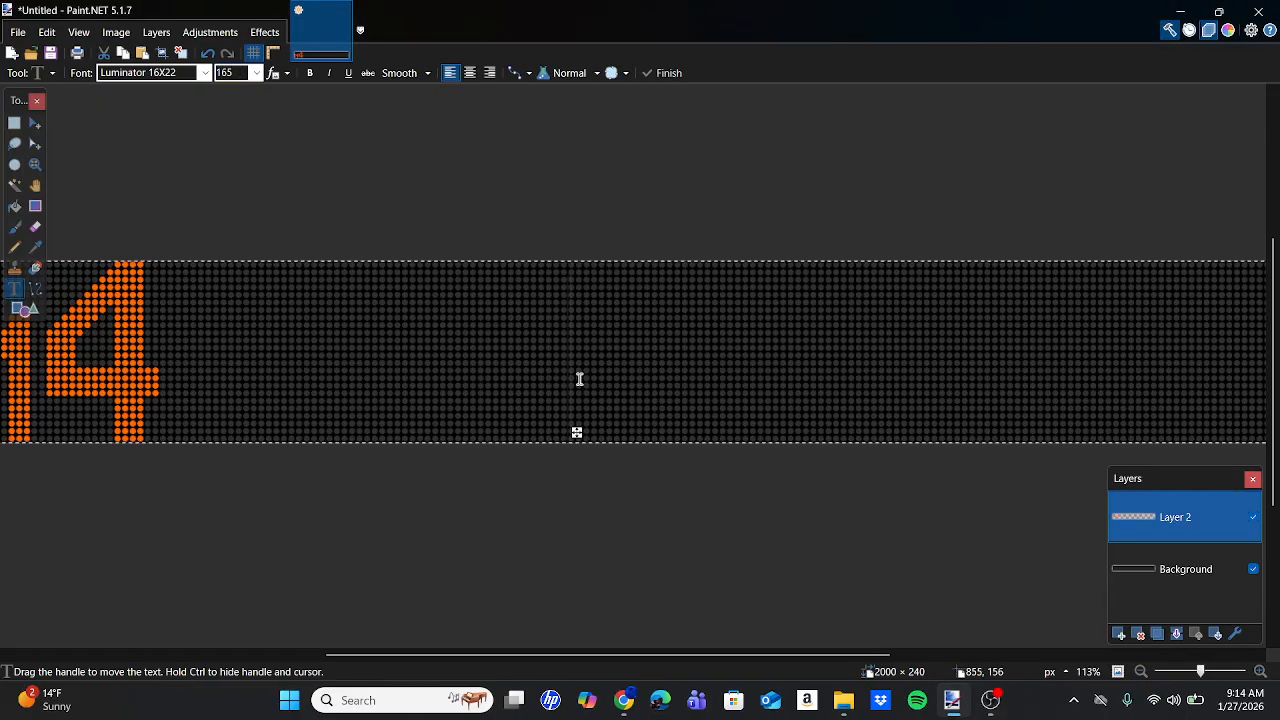
type("LIMITE")
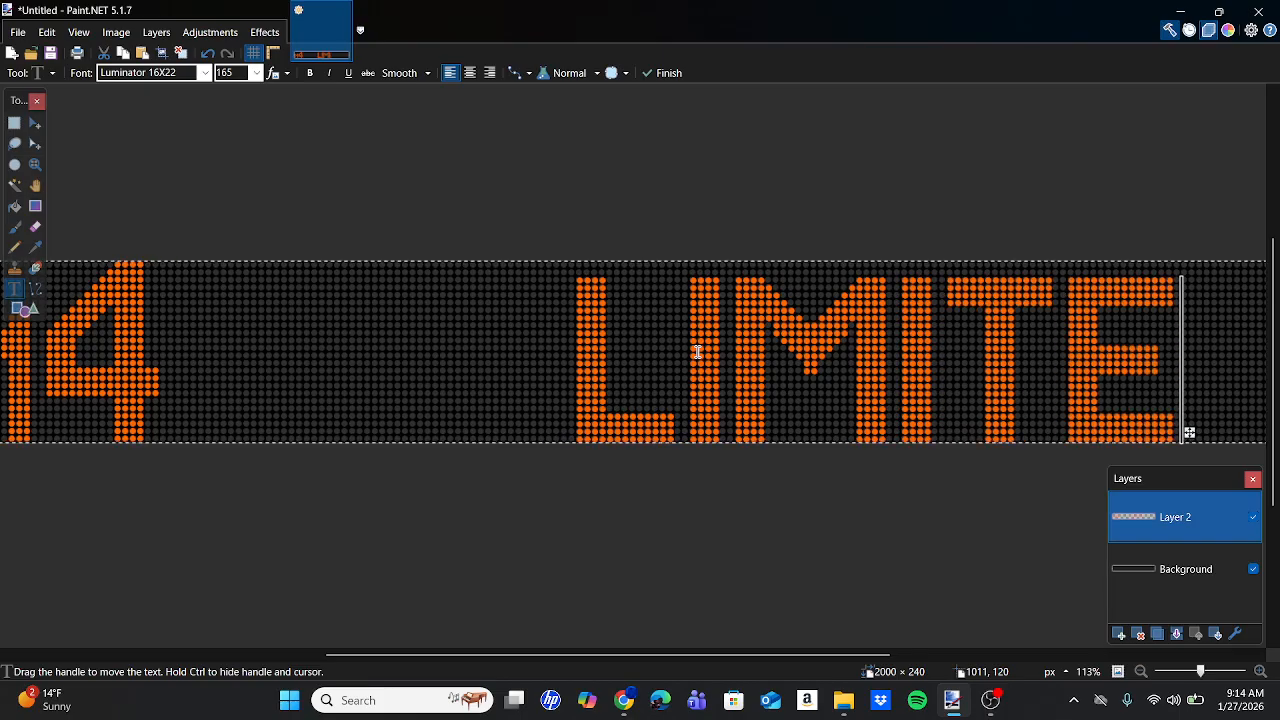
type("D")
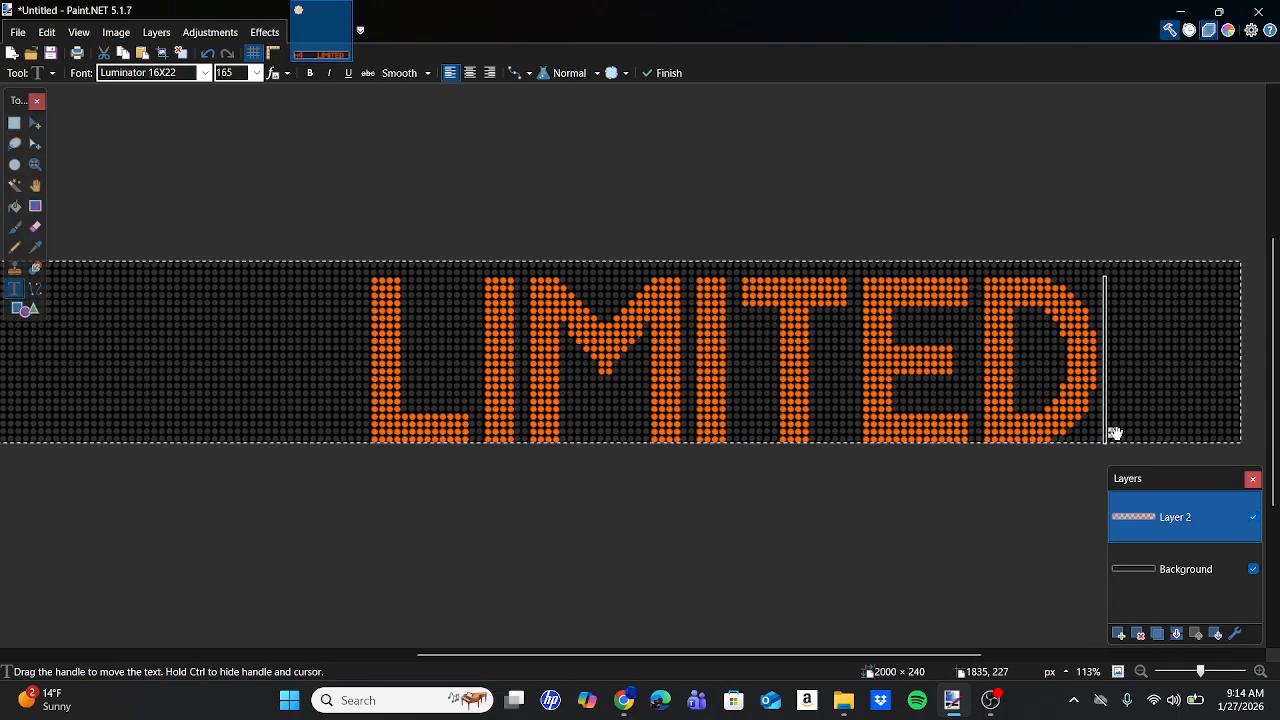
left_click_drag(1114, 432, 993, 429)
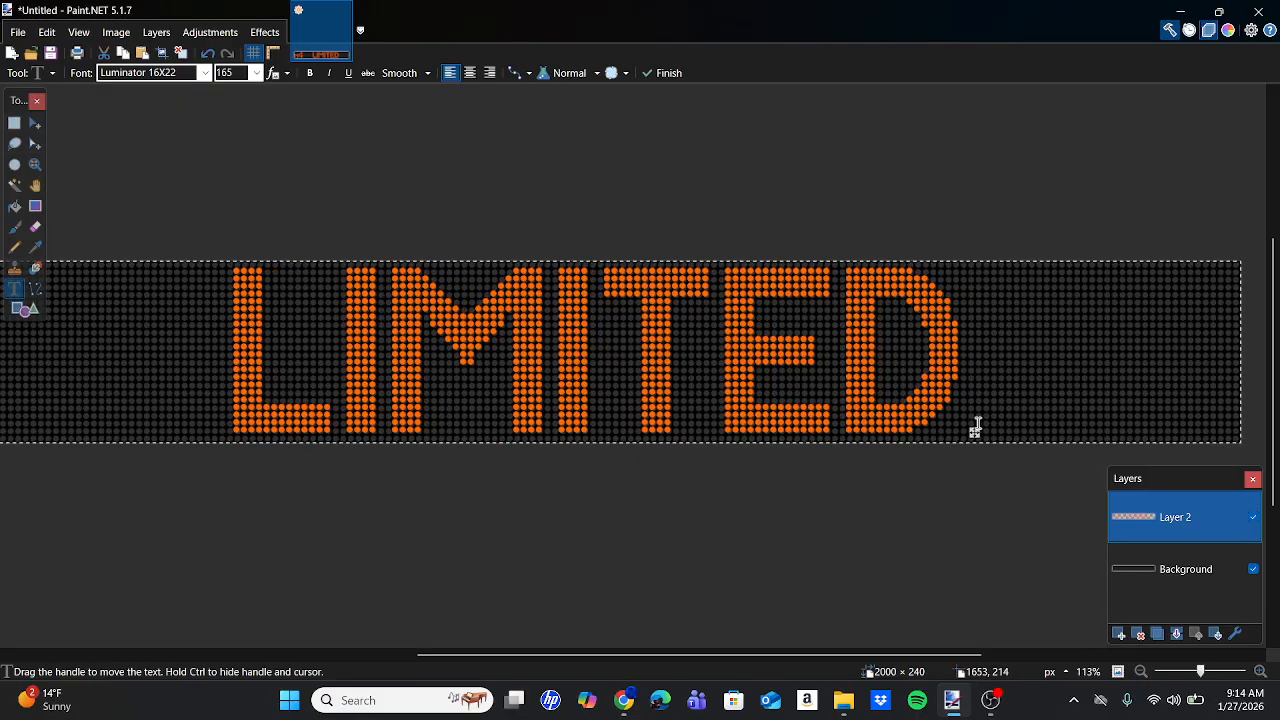
scroll(978, 423, "left", 3)
scroll(978, 423, "right", 2)
scroll(978, 423, "down", 3)
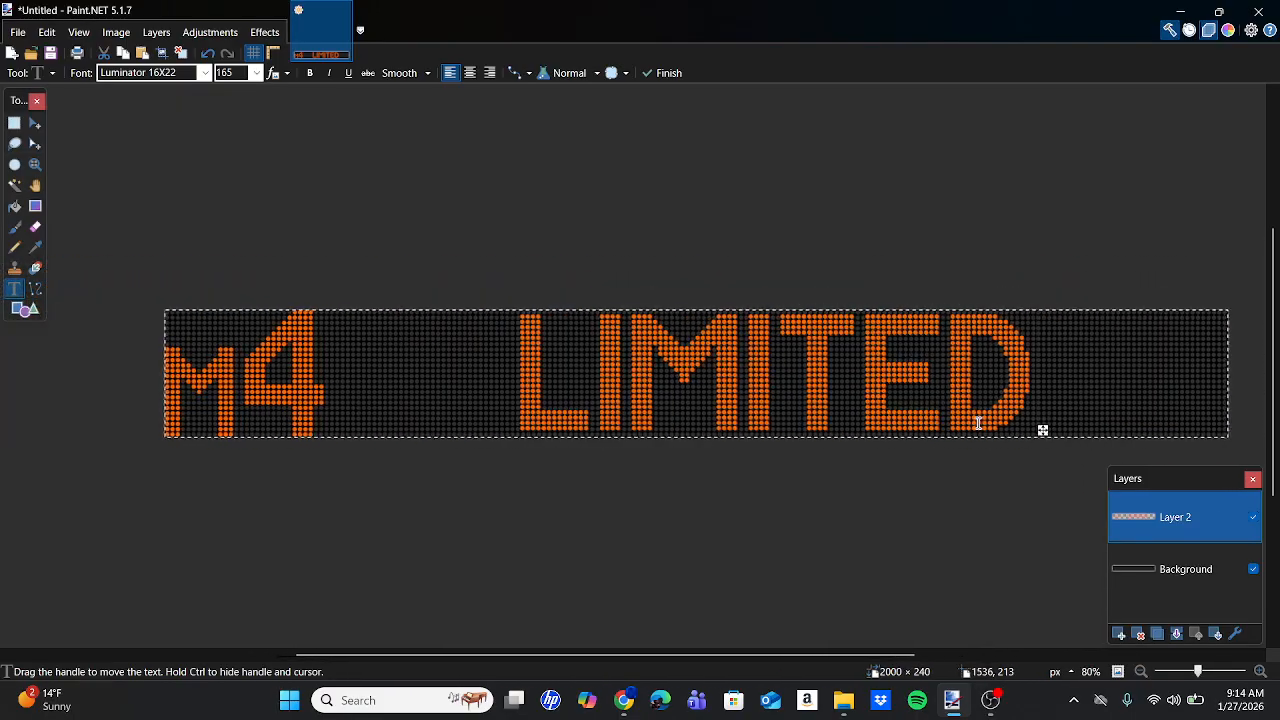
scroll(1053, 434, "up", 6)
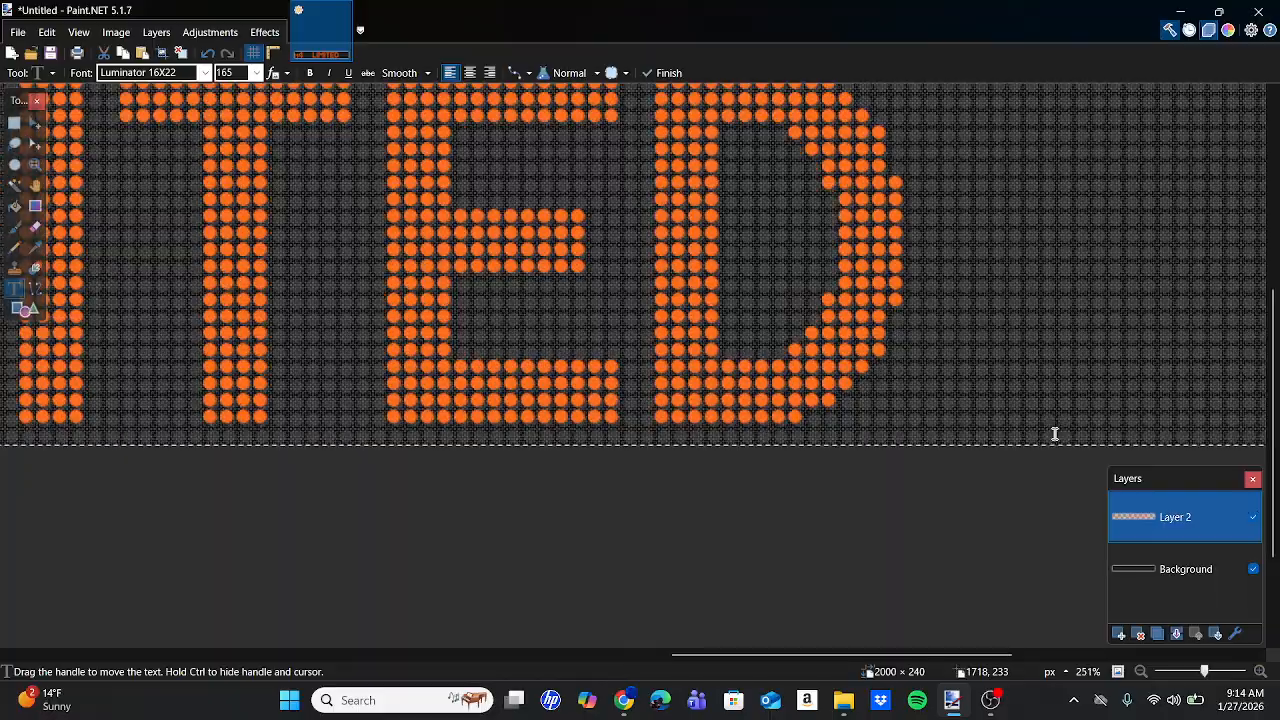
scroll(888, 371, "up", 4)
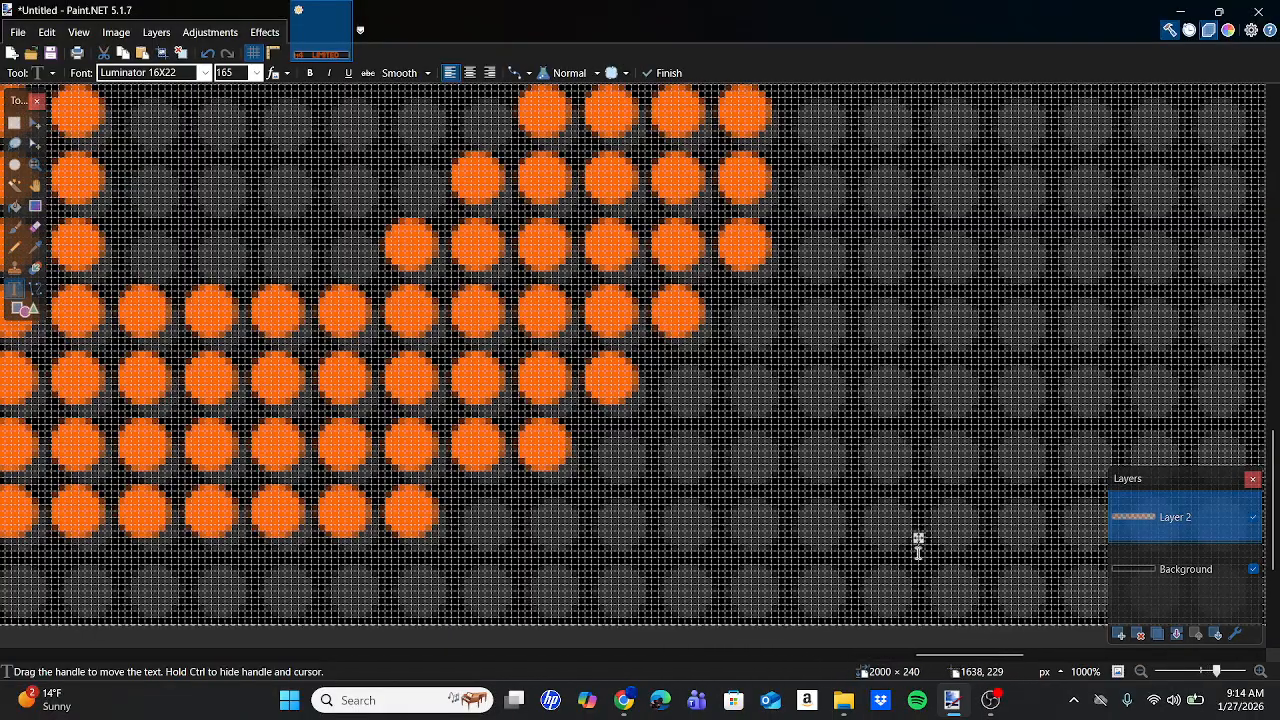
Nudge LIMITED so its LED dots line up, checking the alignment zoomed in.
left_click_drag(919, 540, 932, 552)
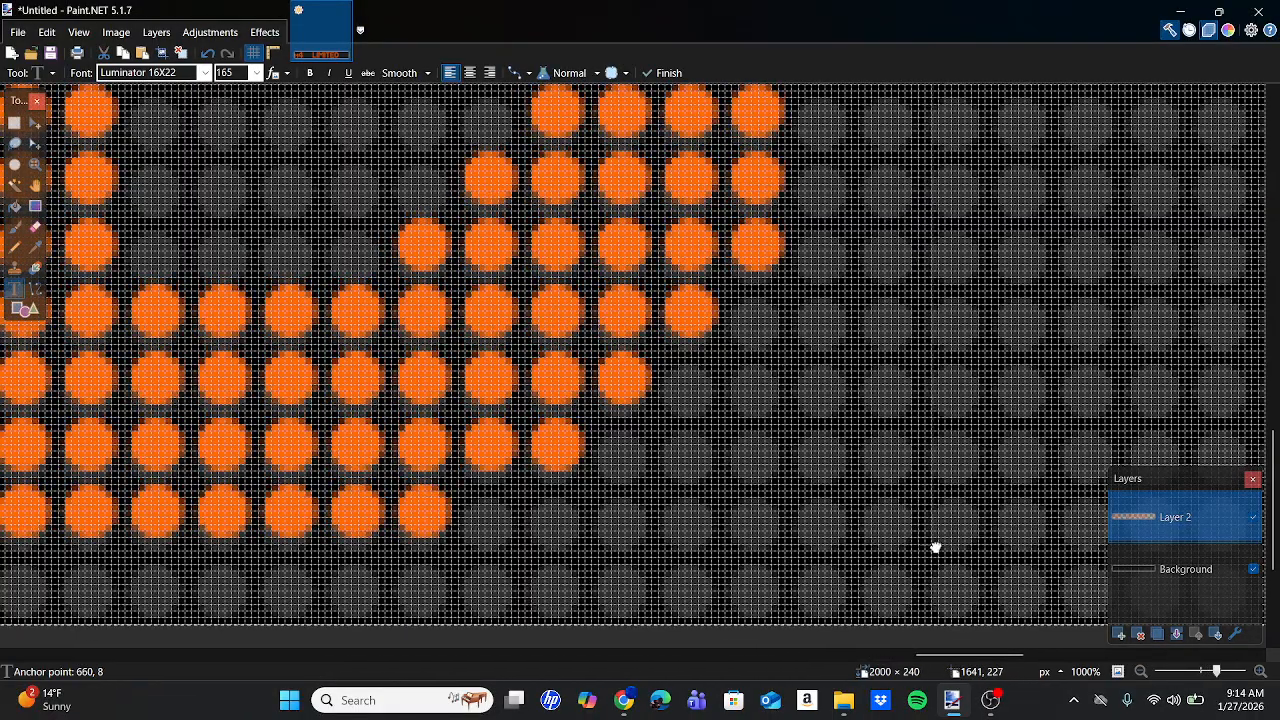
scroll(597, 457, "left", 10)
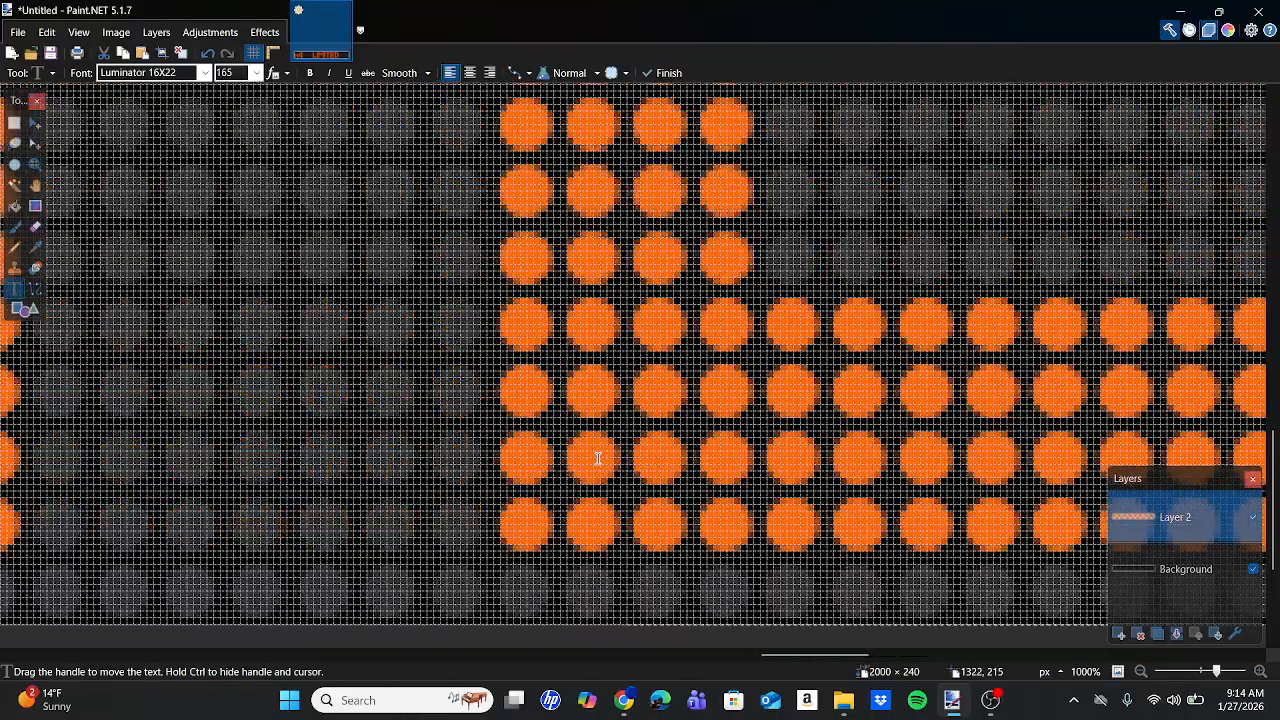
scroll(597, 457, "down", 8)
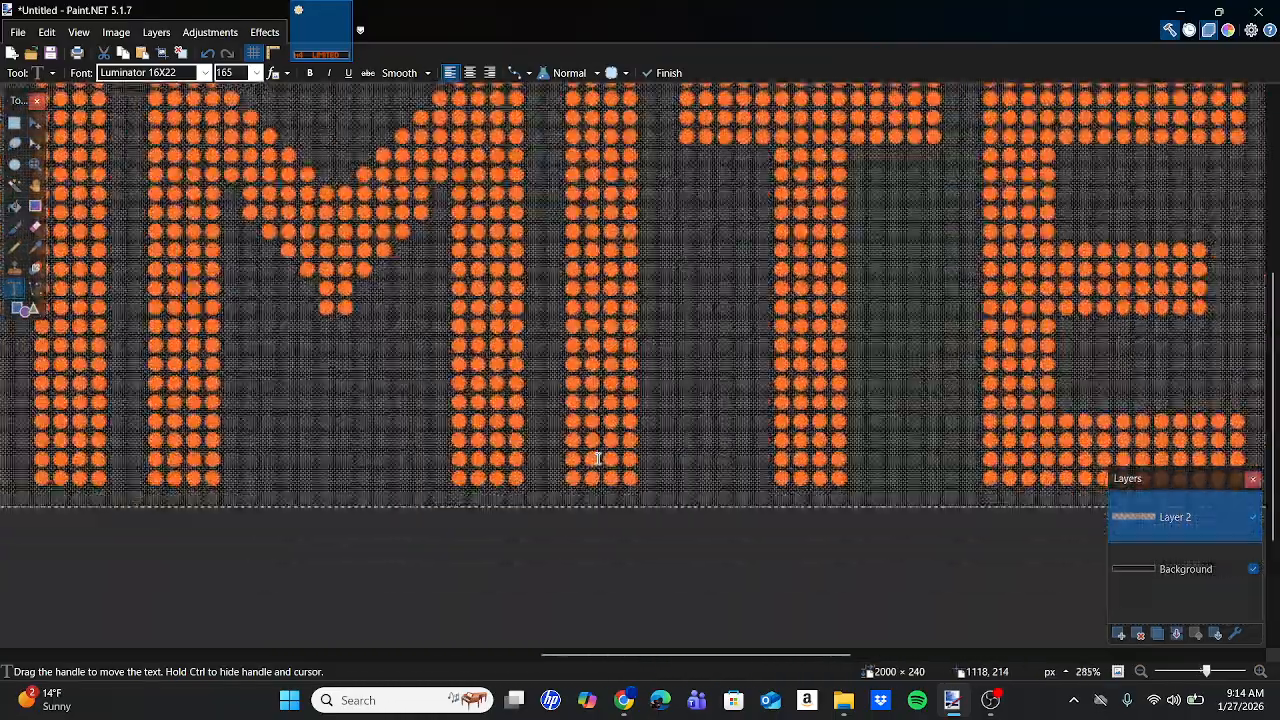
scroll(597, 457, "down", 1)
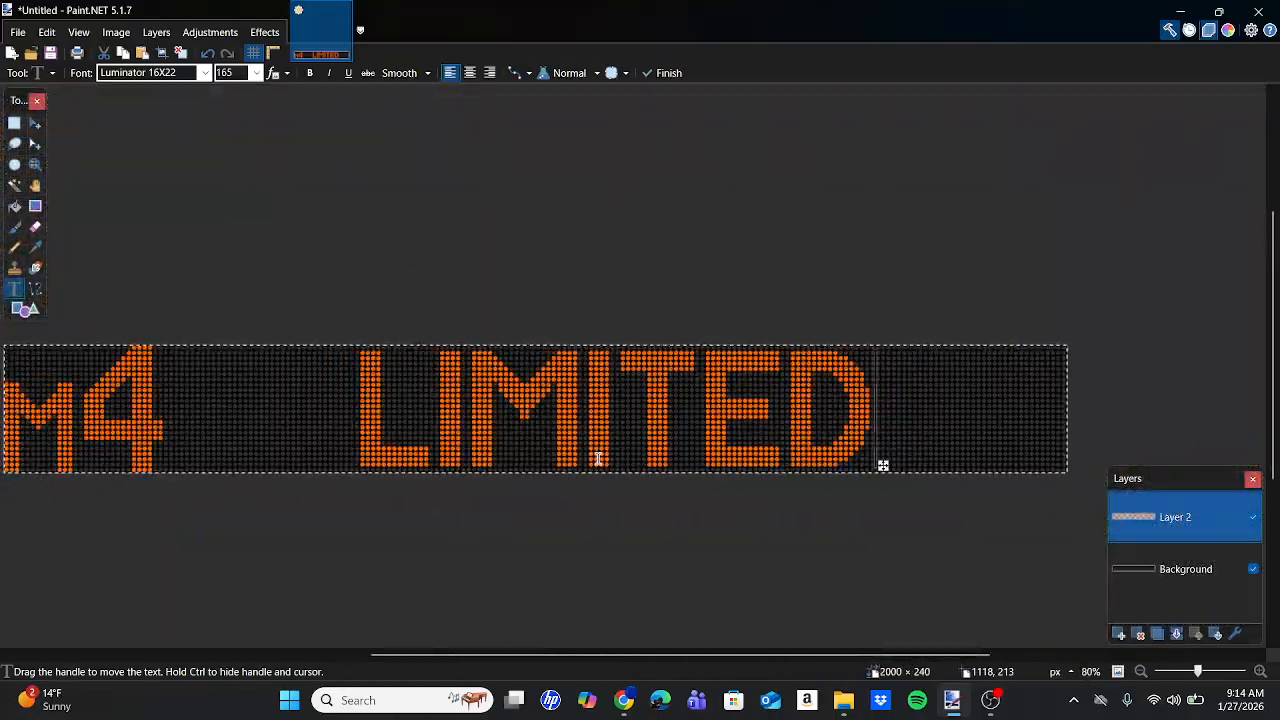
scroll(598, 458, "left", 1)
scroll(598, 458, "down", 2)
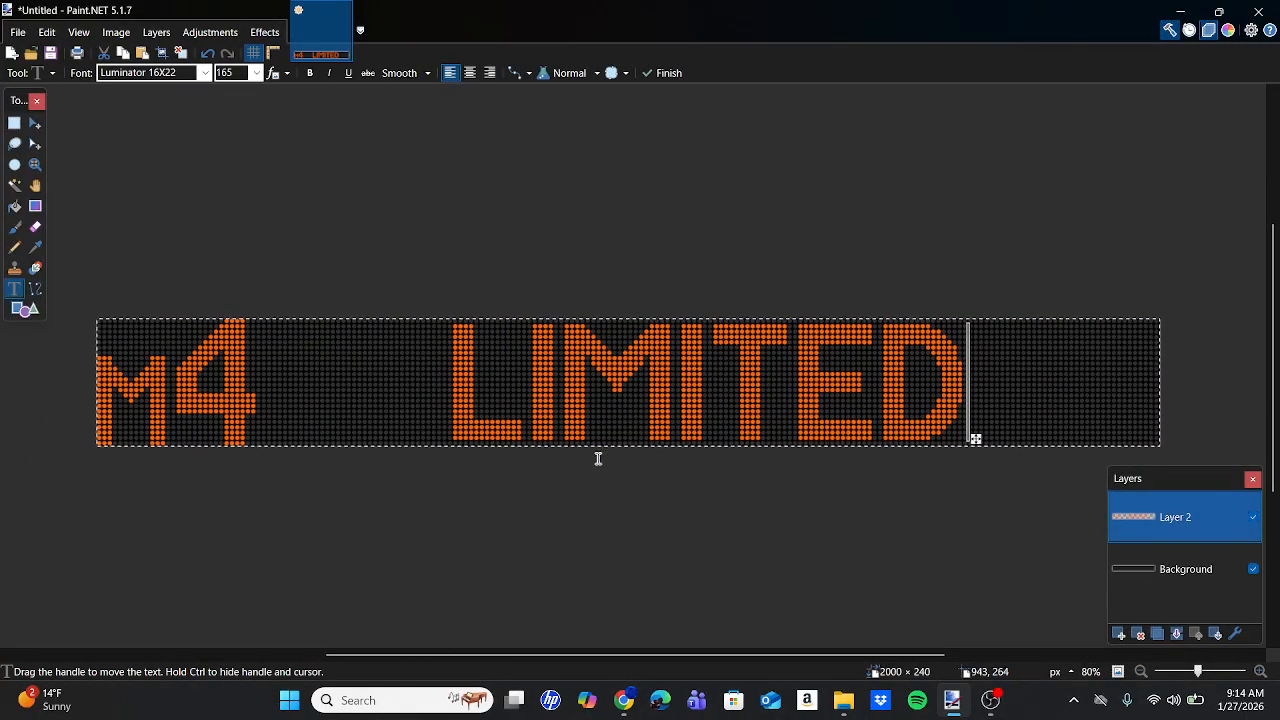
Apply a Glow effect with radius 20 to the M4 LIMITED lettering.
left_click(265, 32)
mouse_move(309, 174)
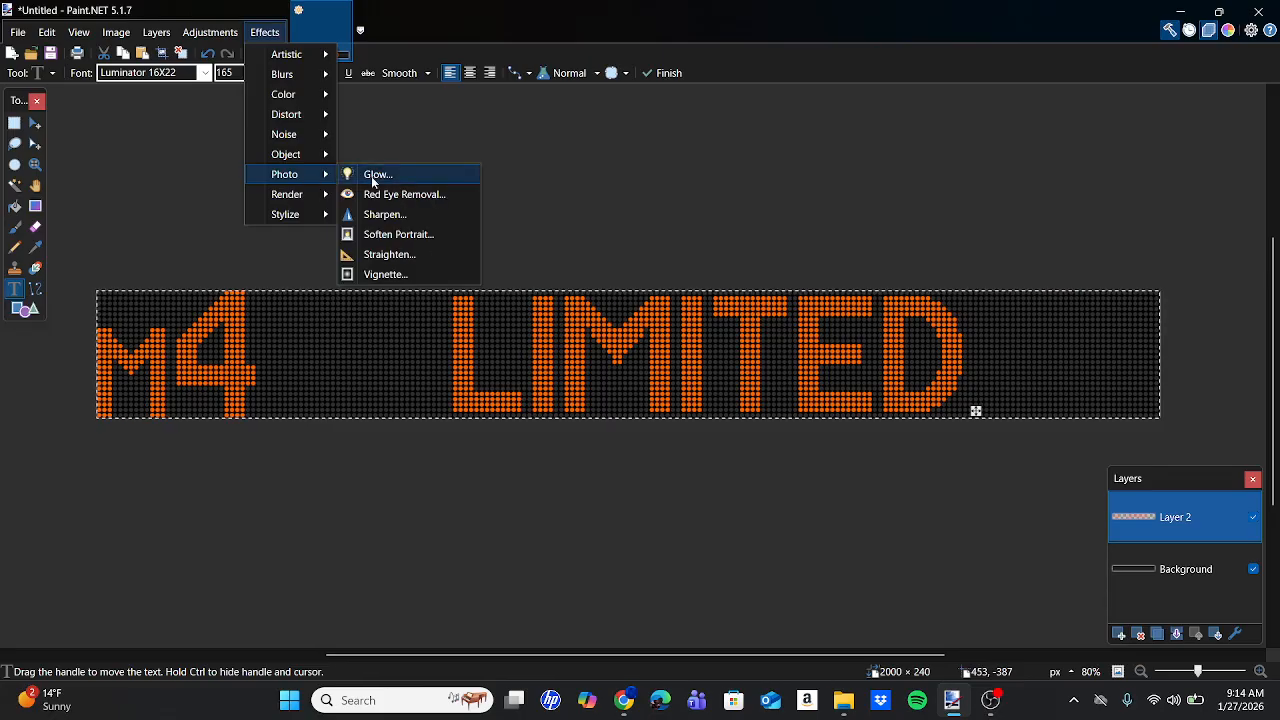
left_click(371, 176)
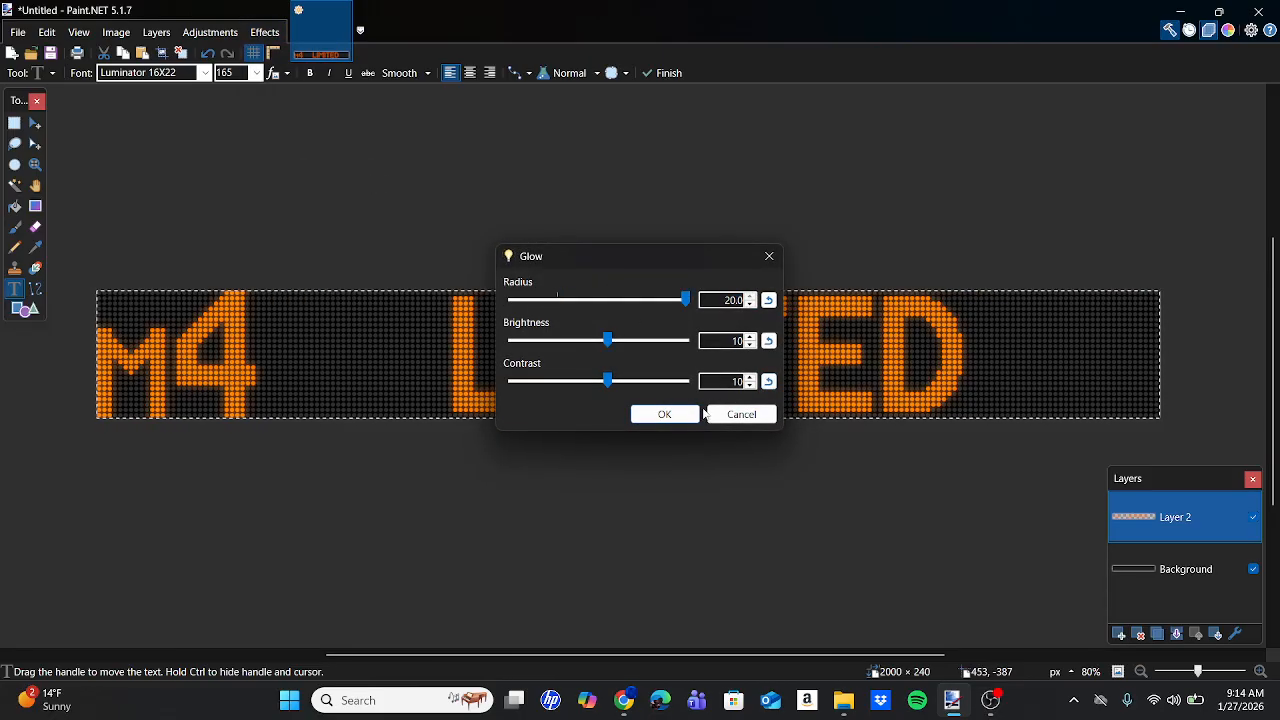
left_click(686, 419)
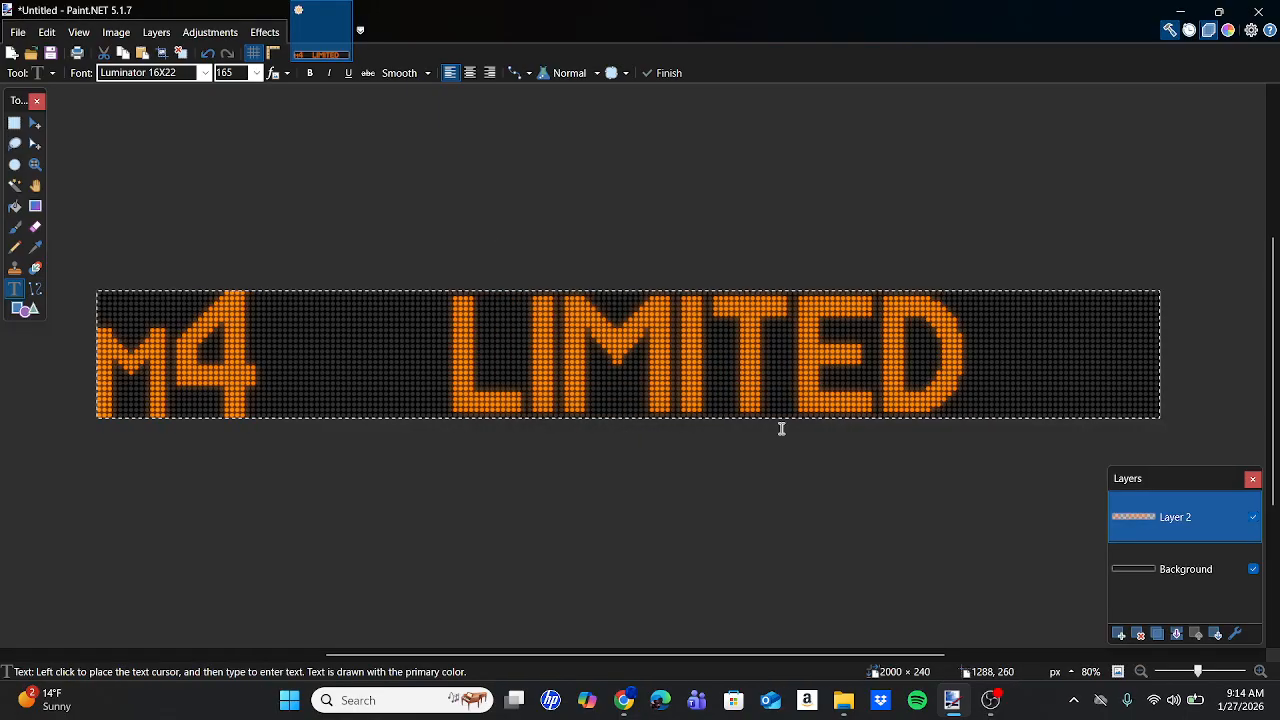
Compare the glowing sign against the M4 LIMITED bus photo, then return to Paint.NET.
mouse_move(623, 700)
left_click(575, 552)
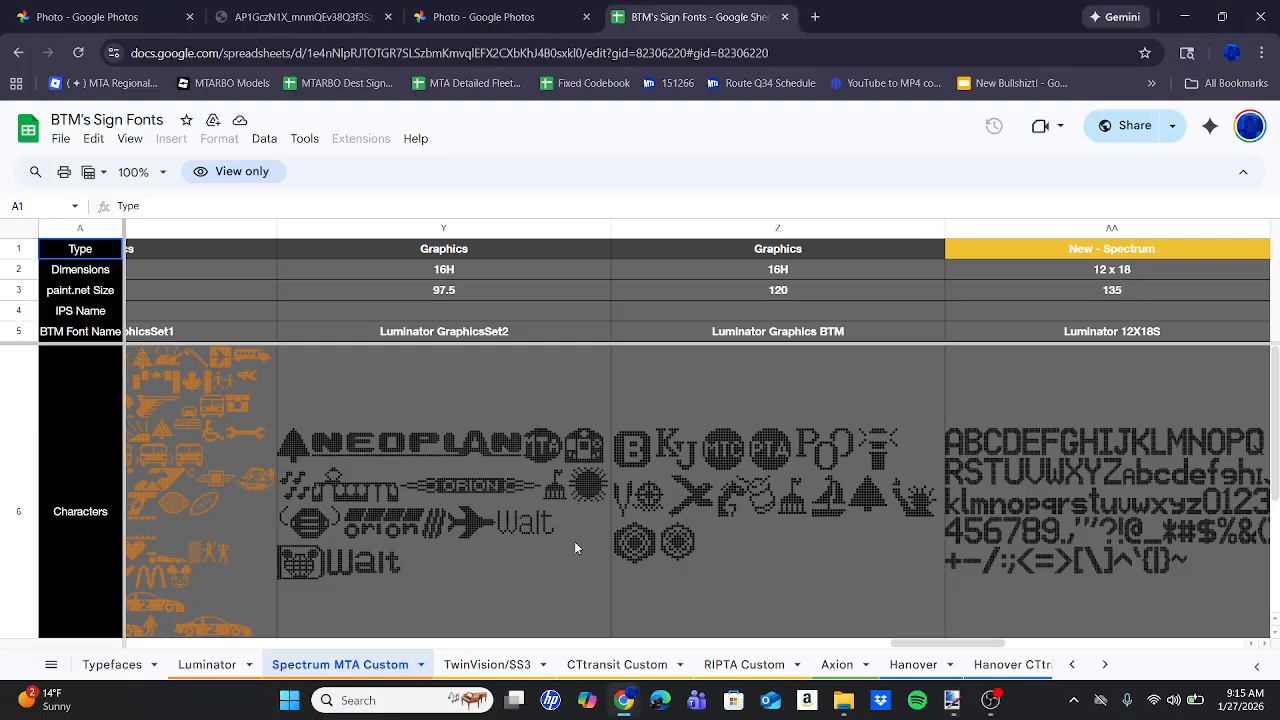
left_click(484, 17)
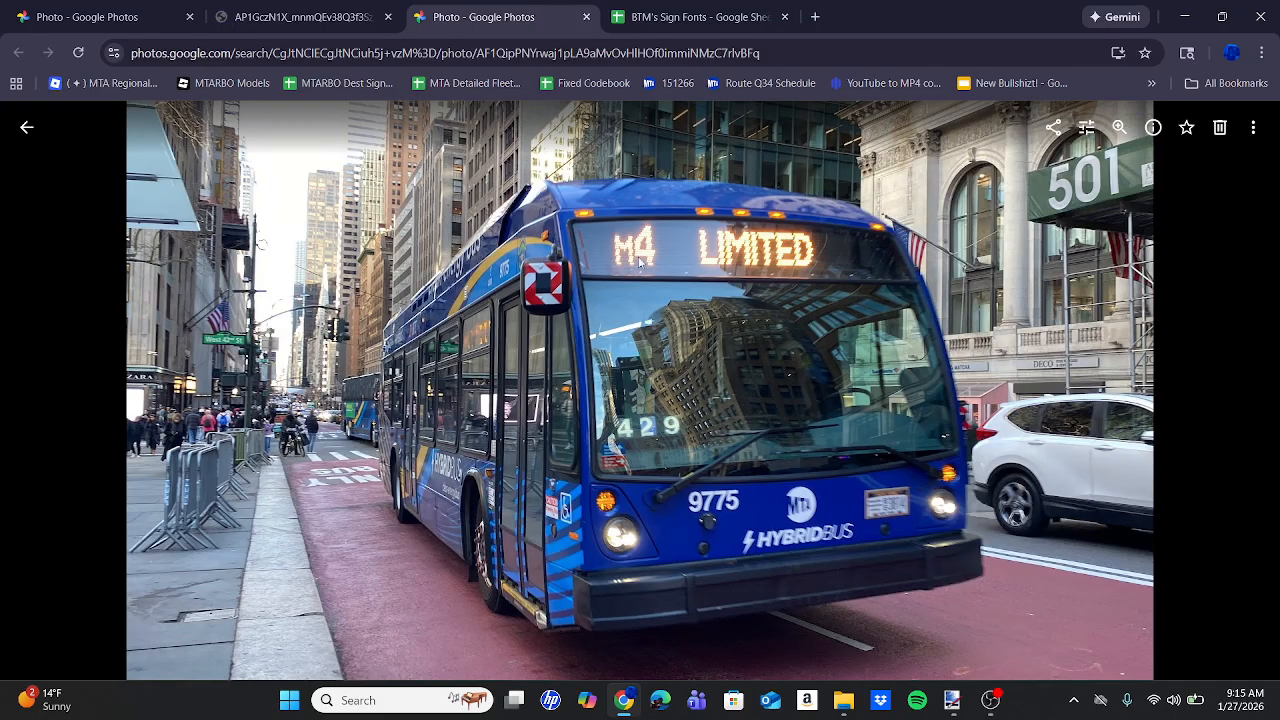
left_click(955, 700)
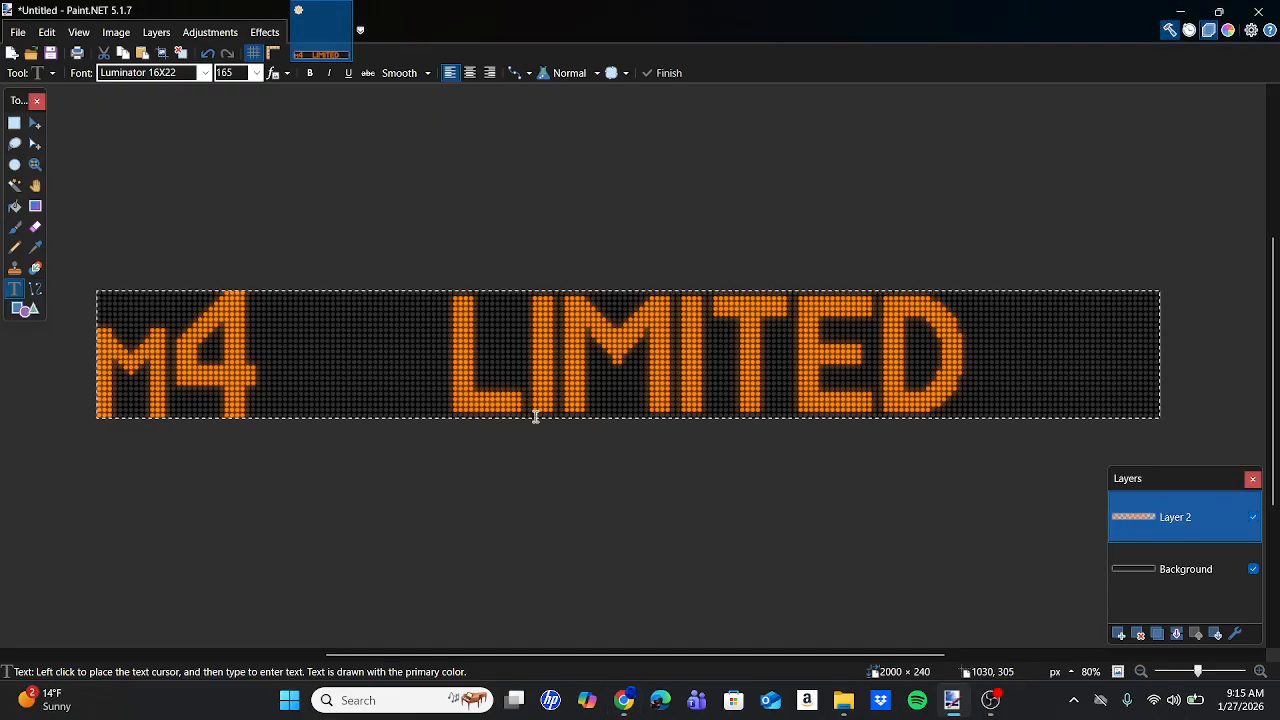
Undo the radius-20 glow and reapply Glow with radius 1 and brightness 40.
left_click(206, 58)
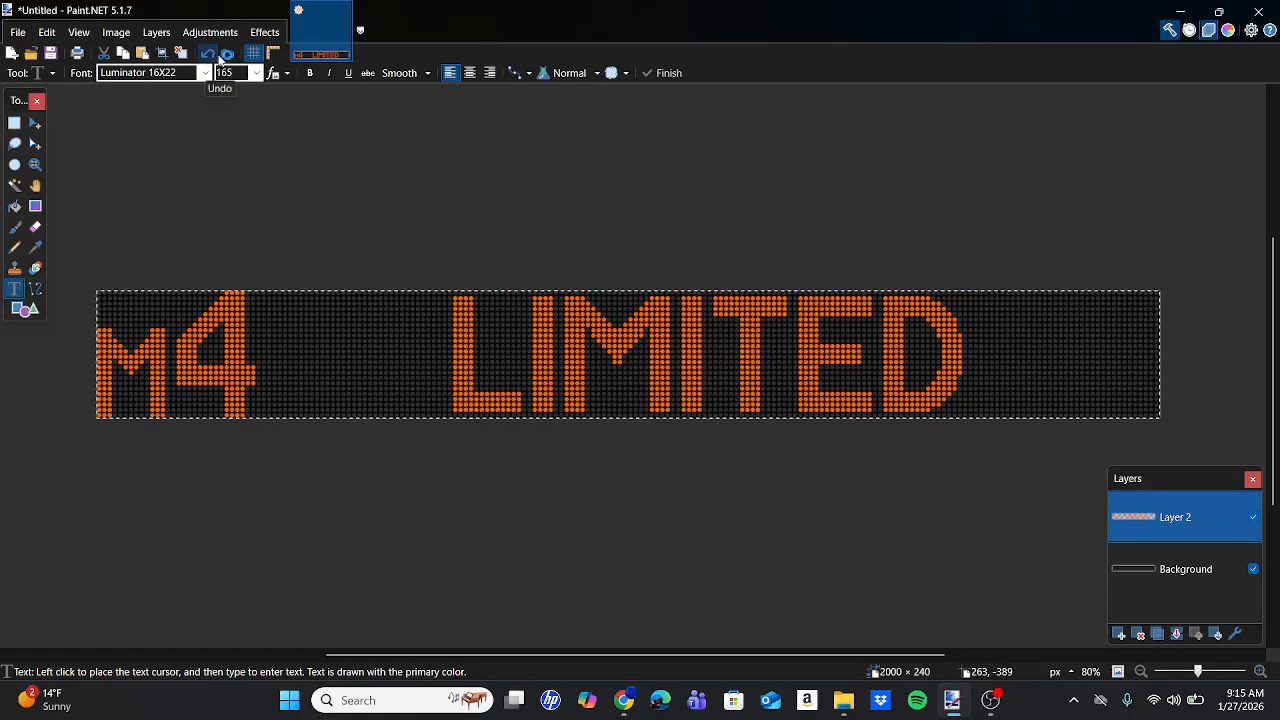
left_click(264, 32)
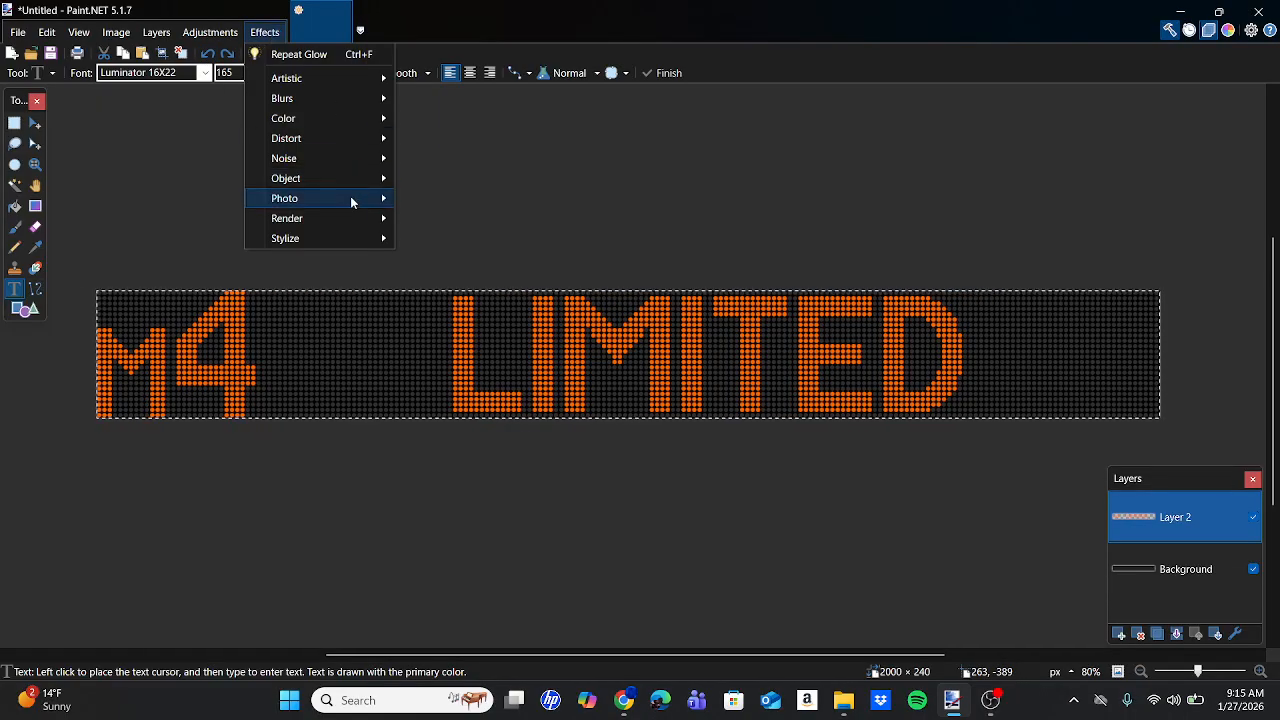
mouse_move(351, 200)
left_click(428, 198)
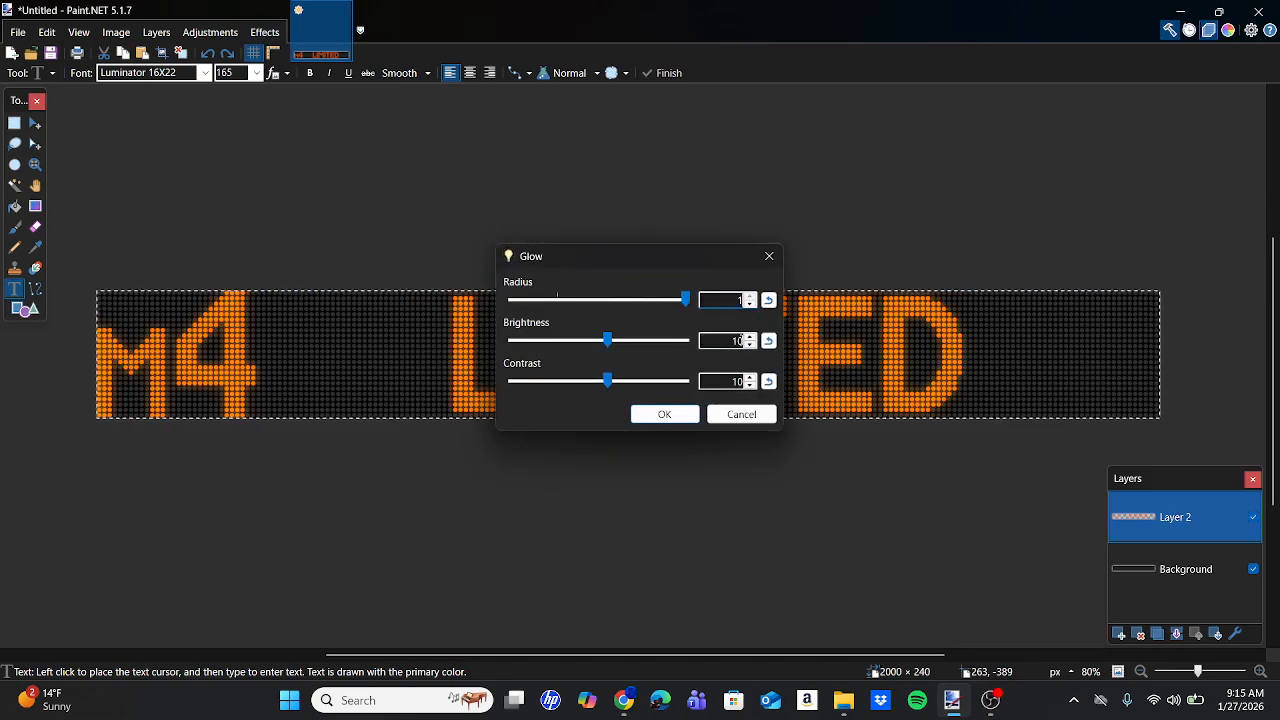
left_click(741, 340)
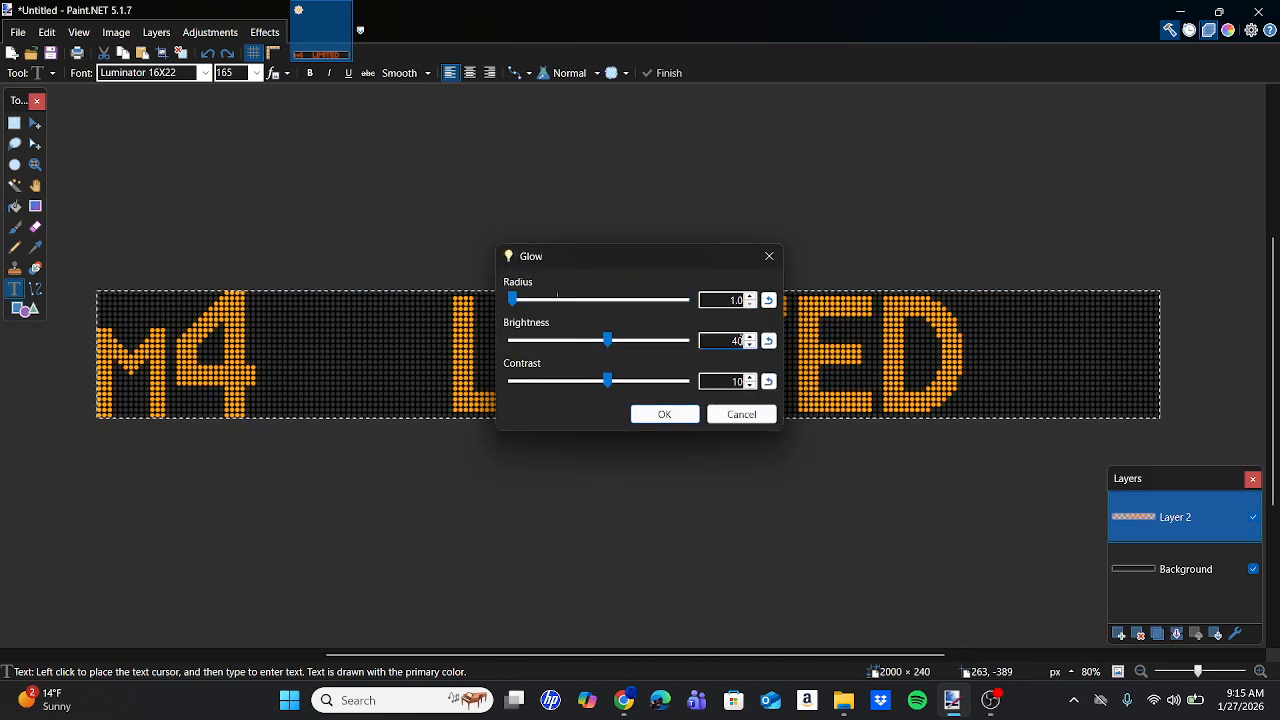
left_click(663, 414)
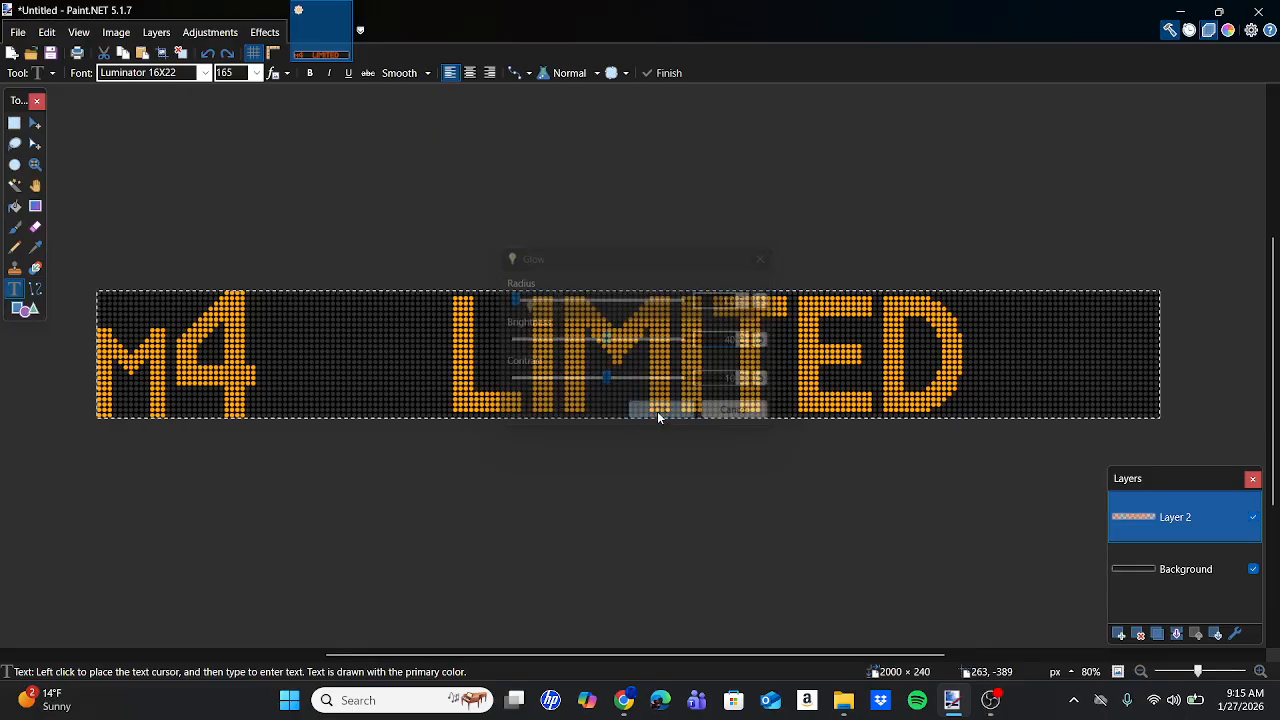
left_click(264, 32)
mouse_move(336, 200)
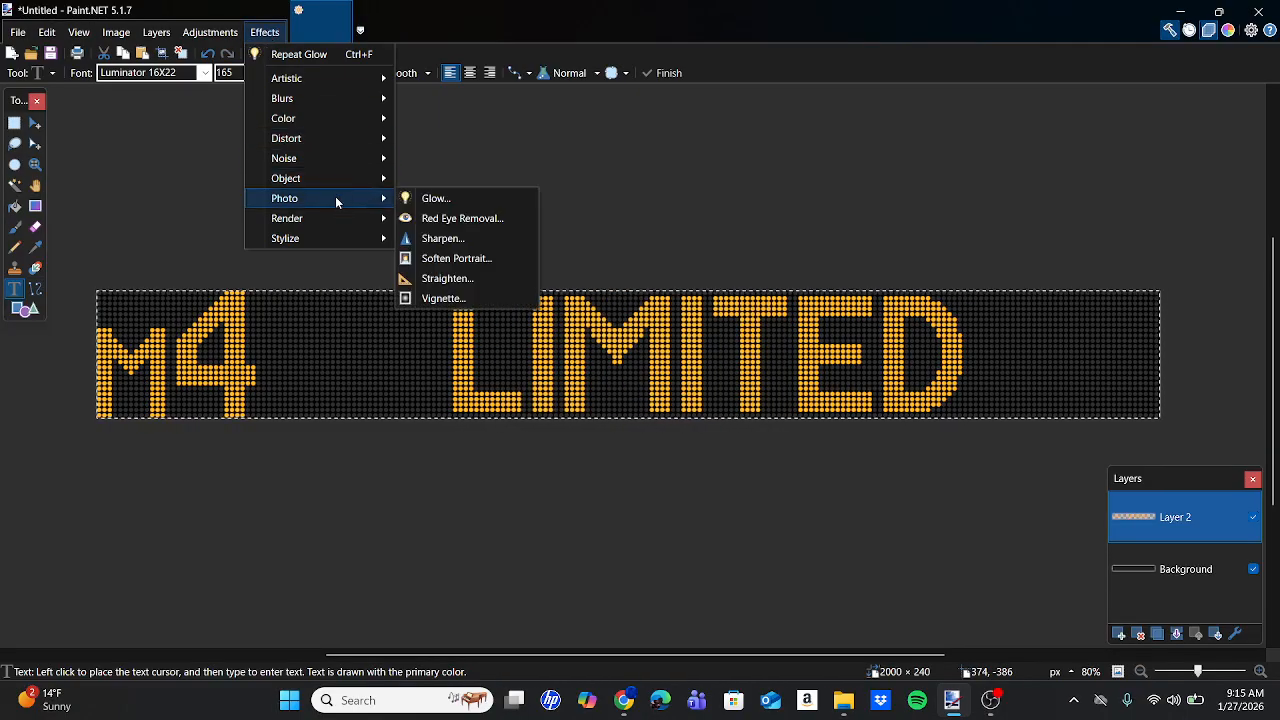
left_click(425, 200)
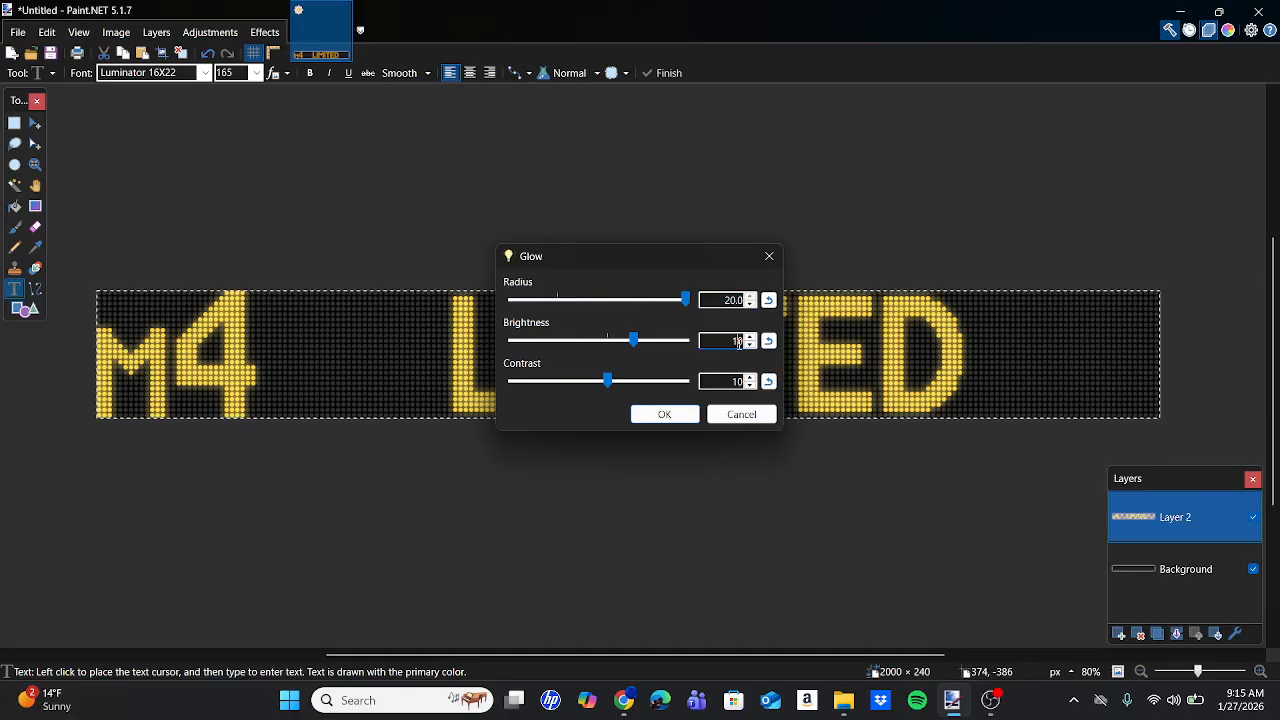
left_click(738, 415)
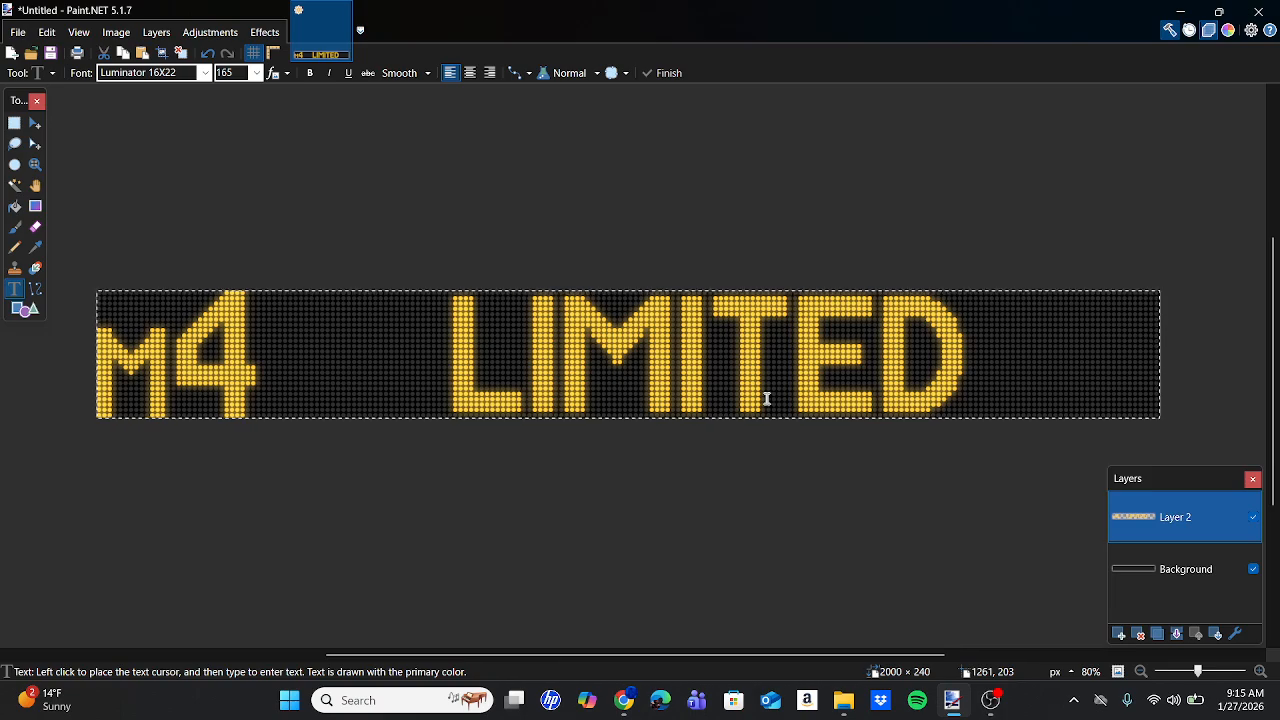
Start Save As with PNG format in the Bus Signs > Manhattanville folder.
left_click(19, 33)
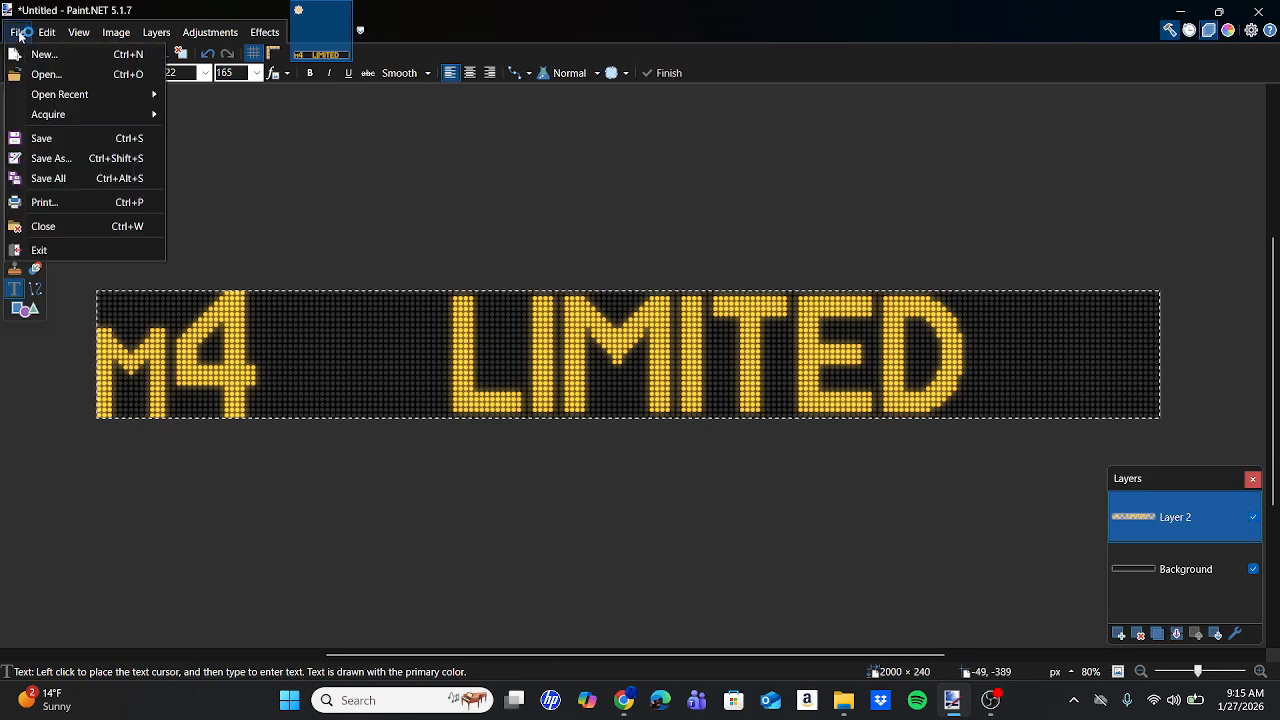
left_click(78, 158)
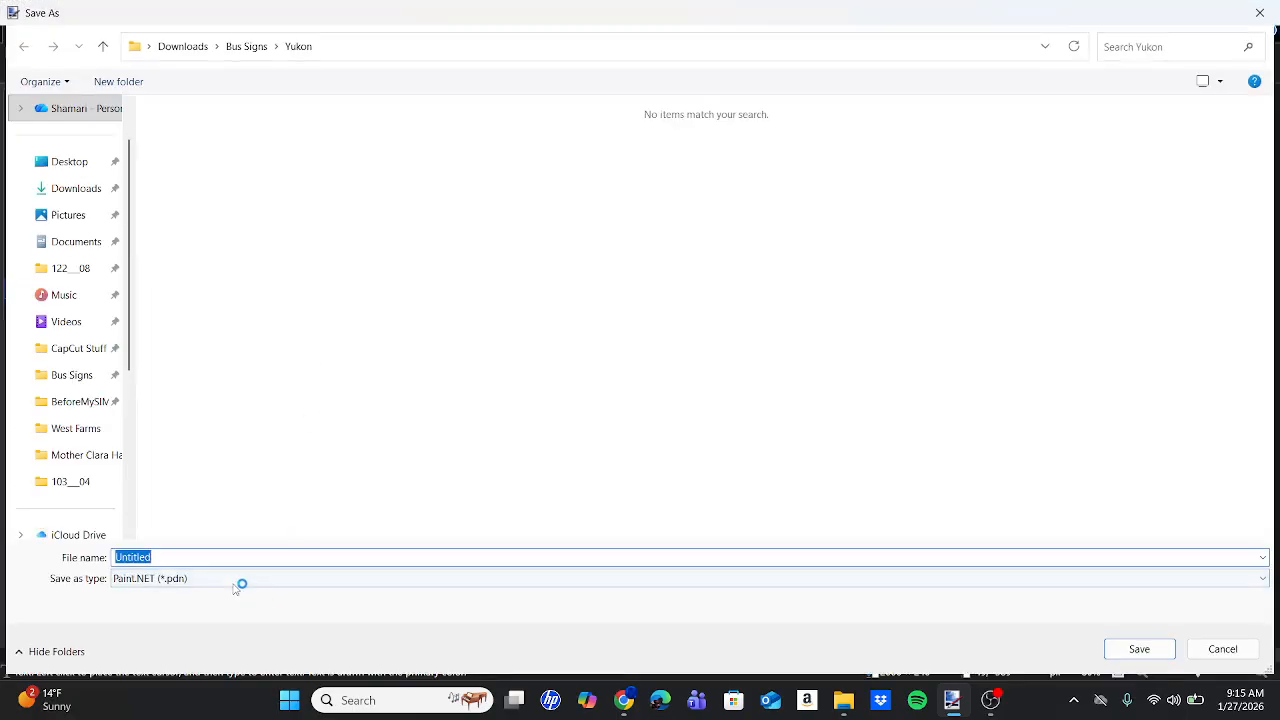
left_click(236, 586)
left_click(135, 418)
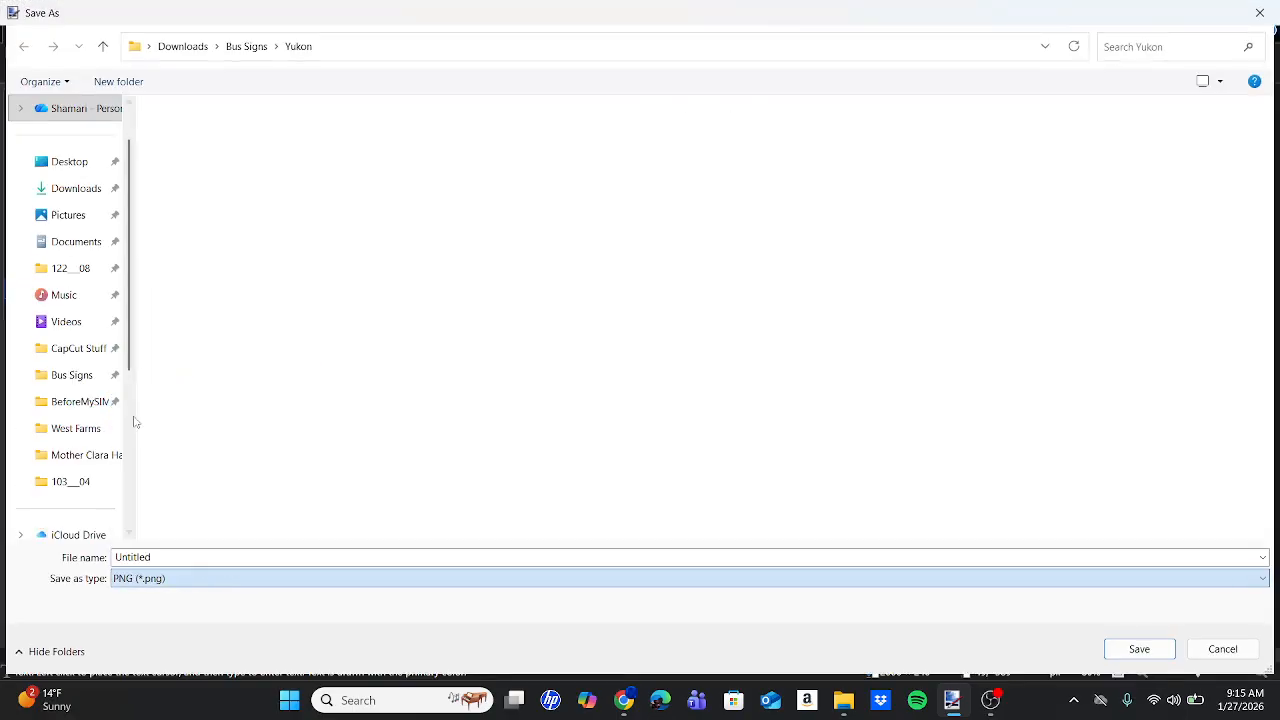
left_click(76, 377)
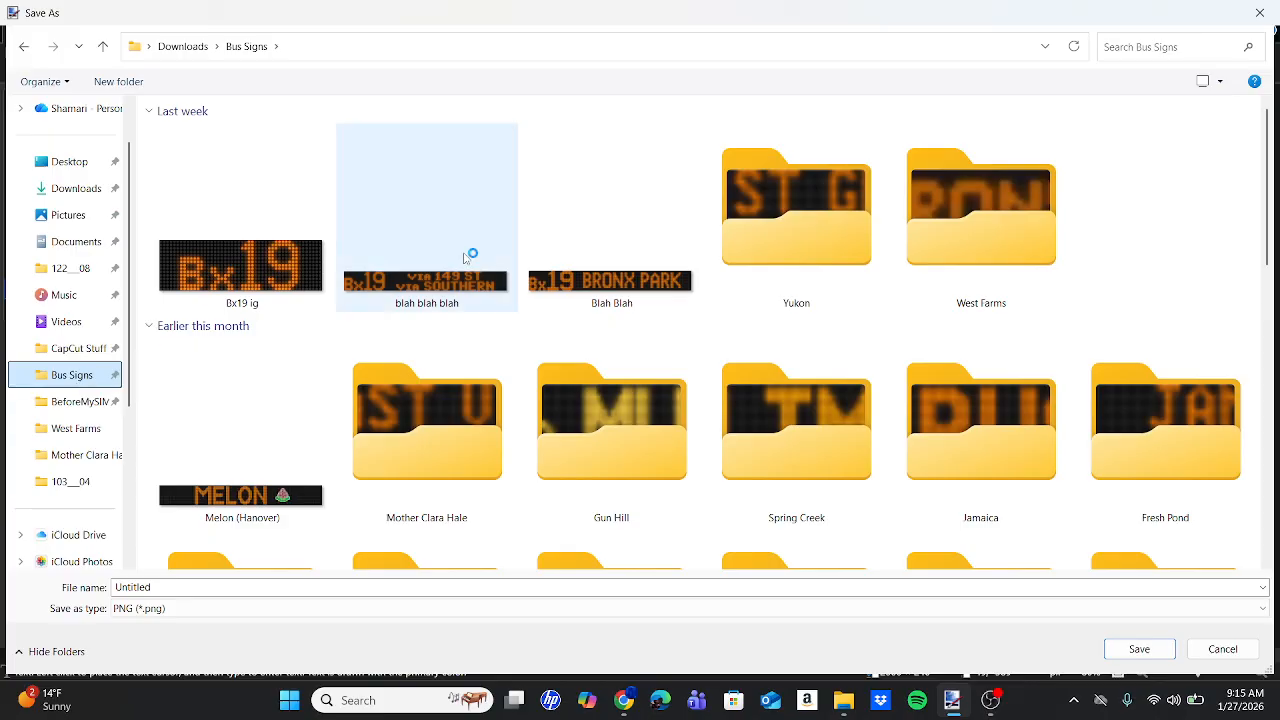
scroll(700, 252, "down", 3)
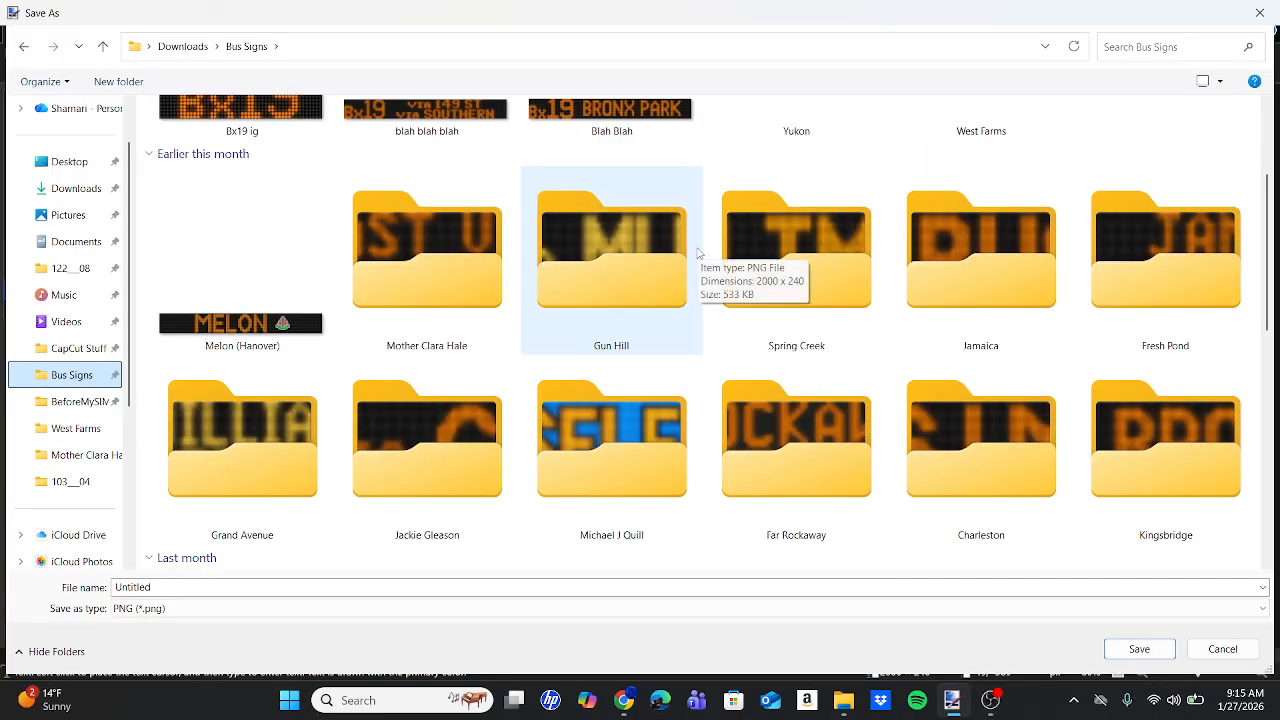
scroll(480, 300, "down", 10)
scroll(500, 347, "up", 4)
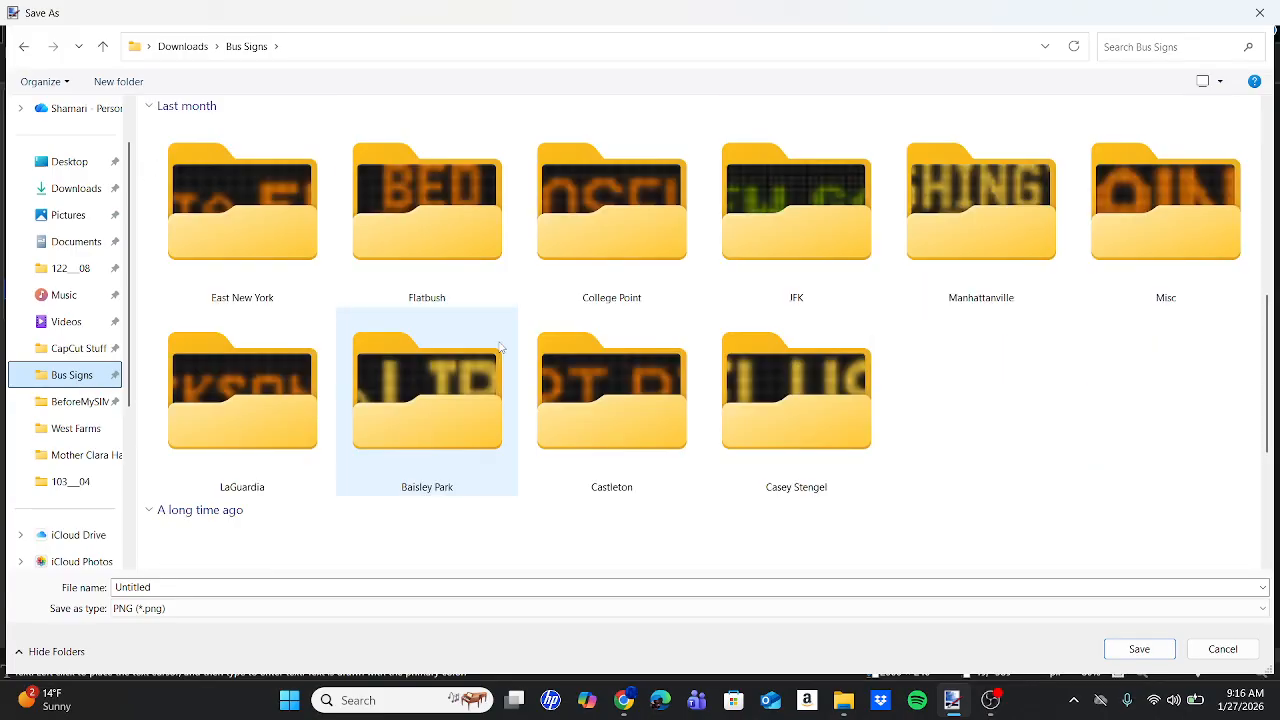
double_click(951, 258)
Name the file M4 Limited (LSPC), accept the PNG settings and flatten the layers.
double_click(293, 586)
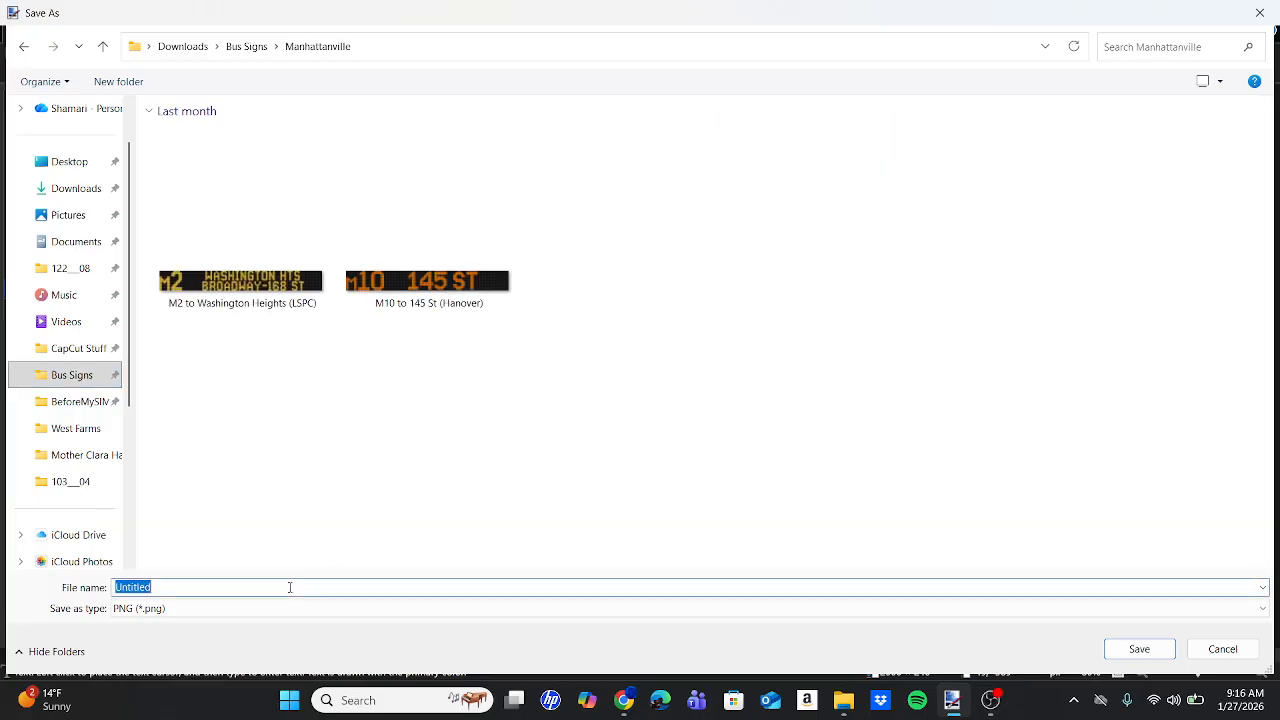
type("M4 t")
key("Return")
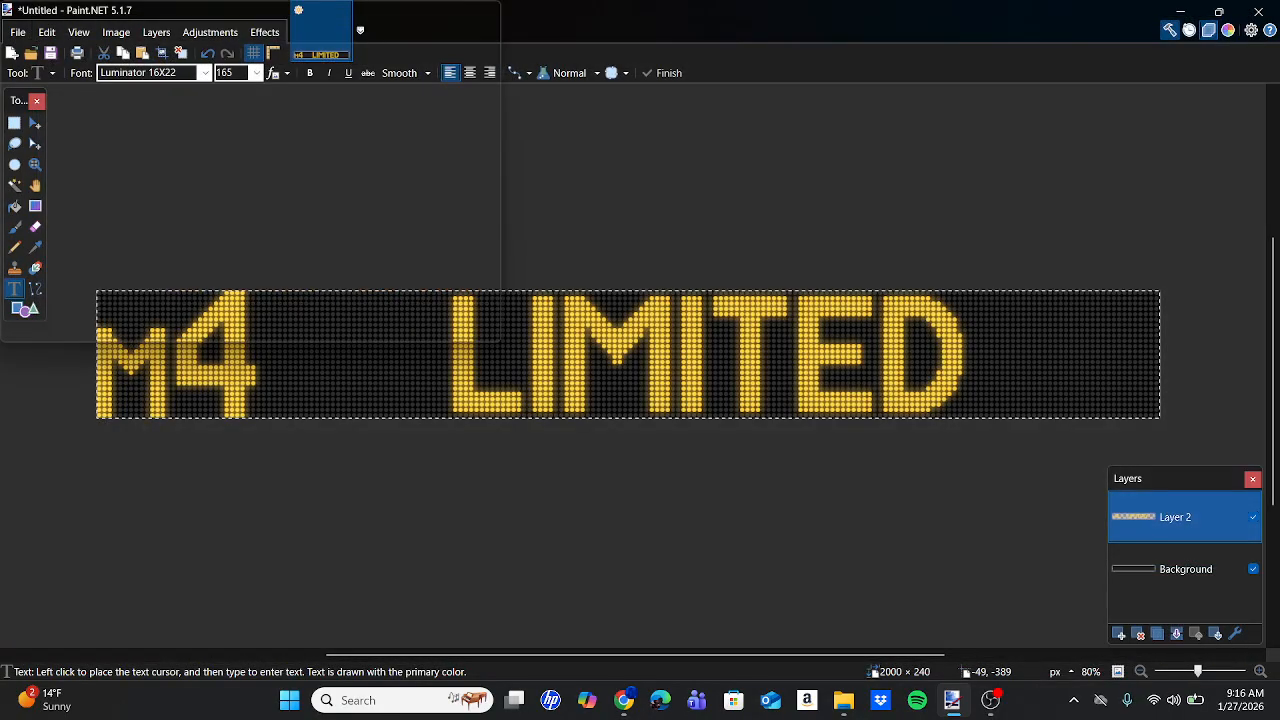
key("Return")
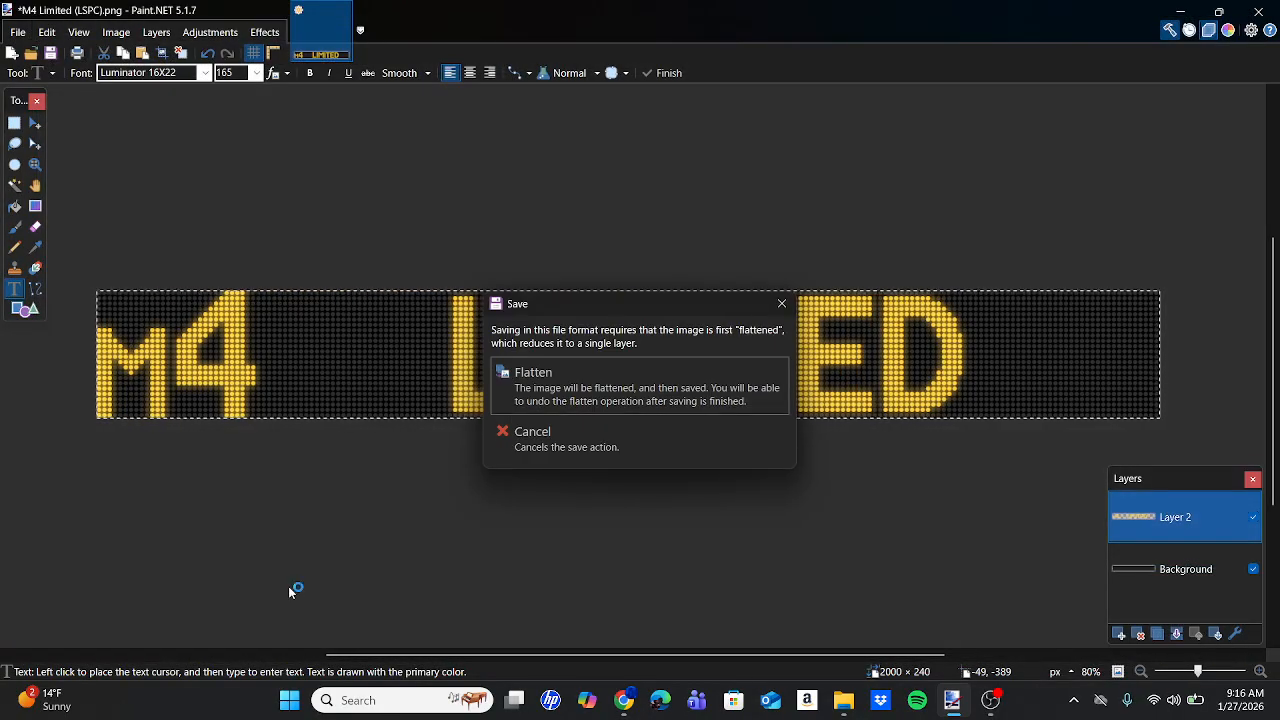
key("Return")
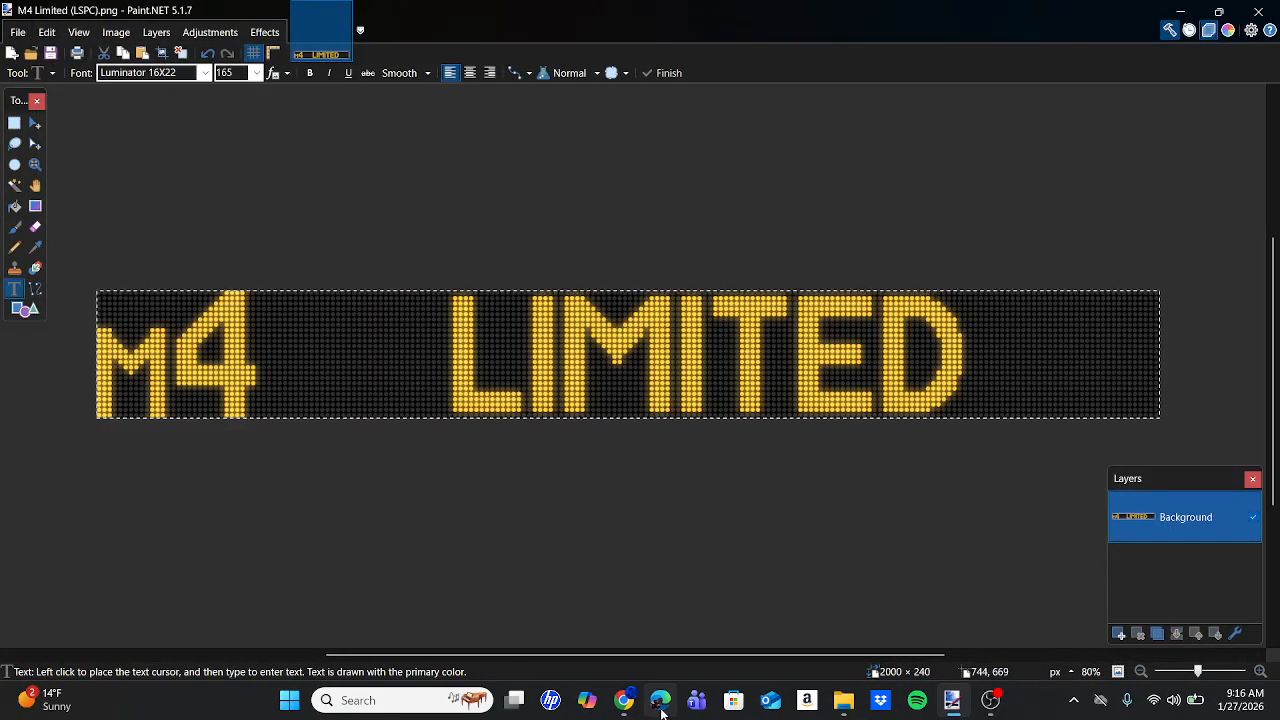
left_click(624, 700)
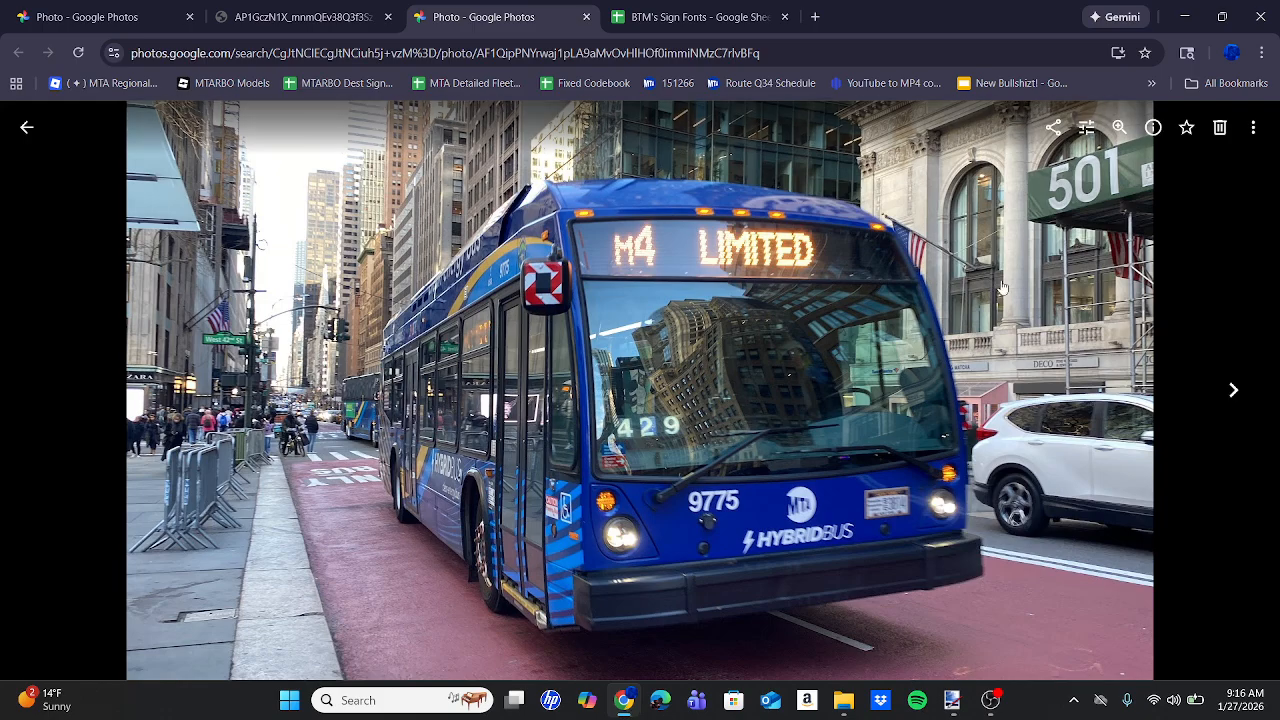
left_click(952, 700)
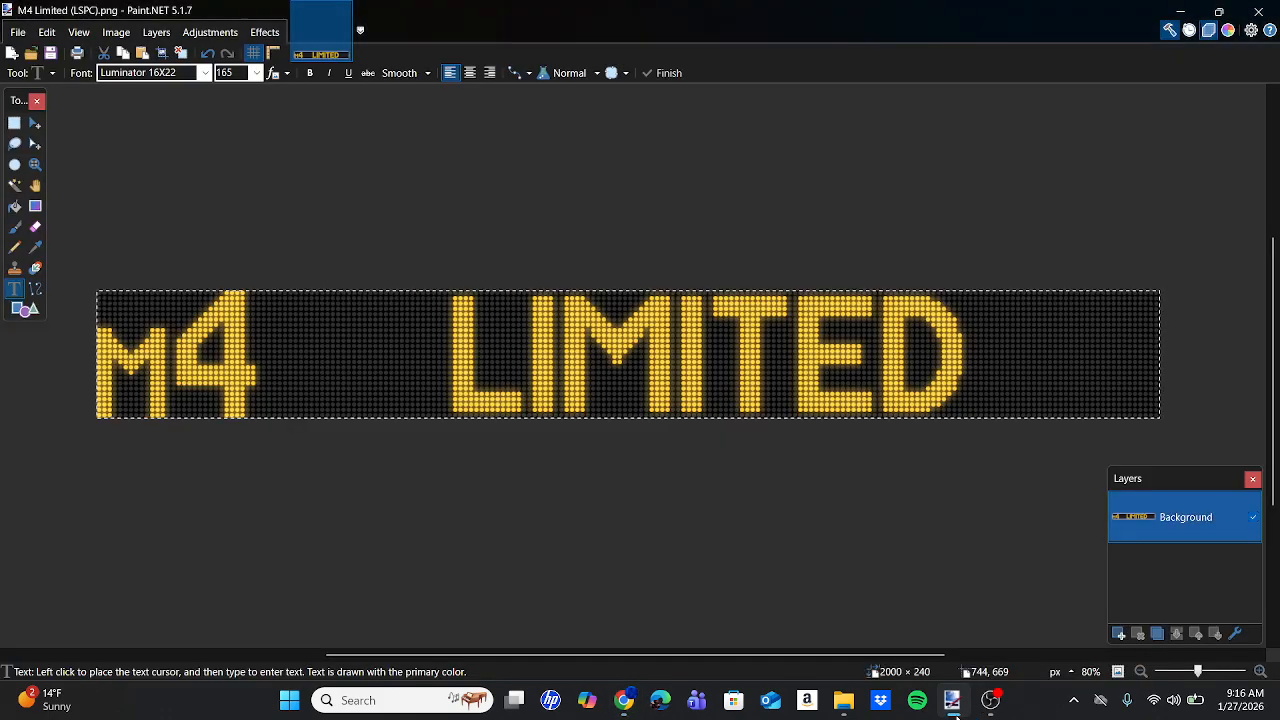
left_click(620, 706)
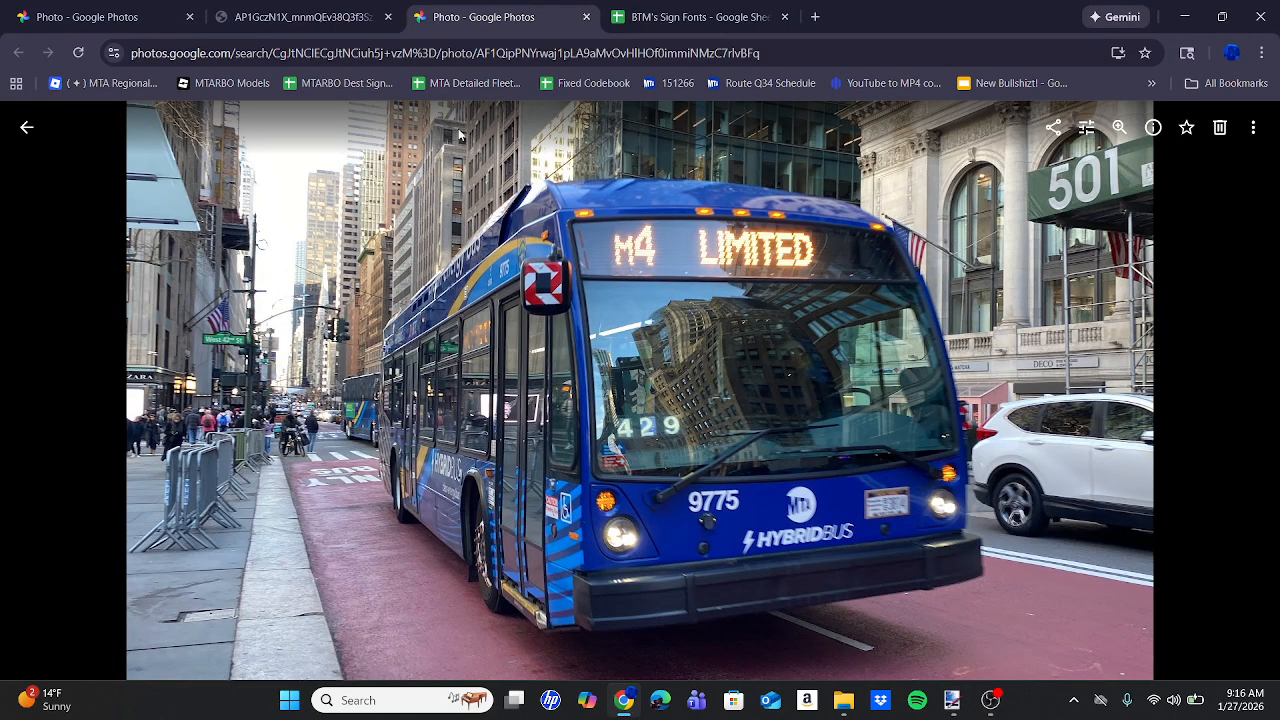
left_click(714, 8)
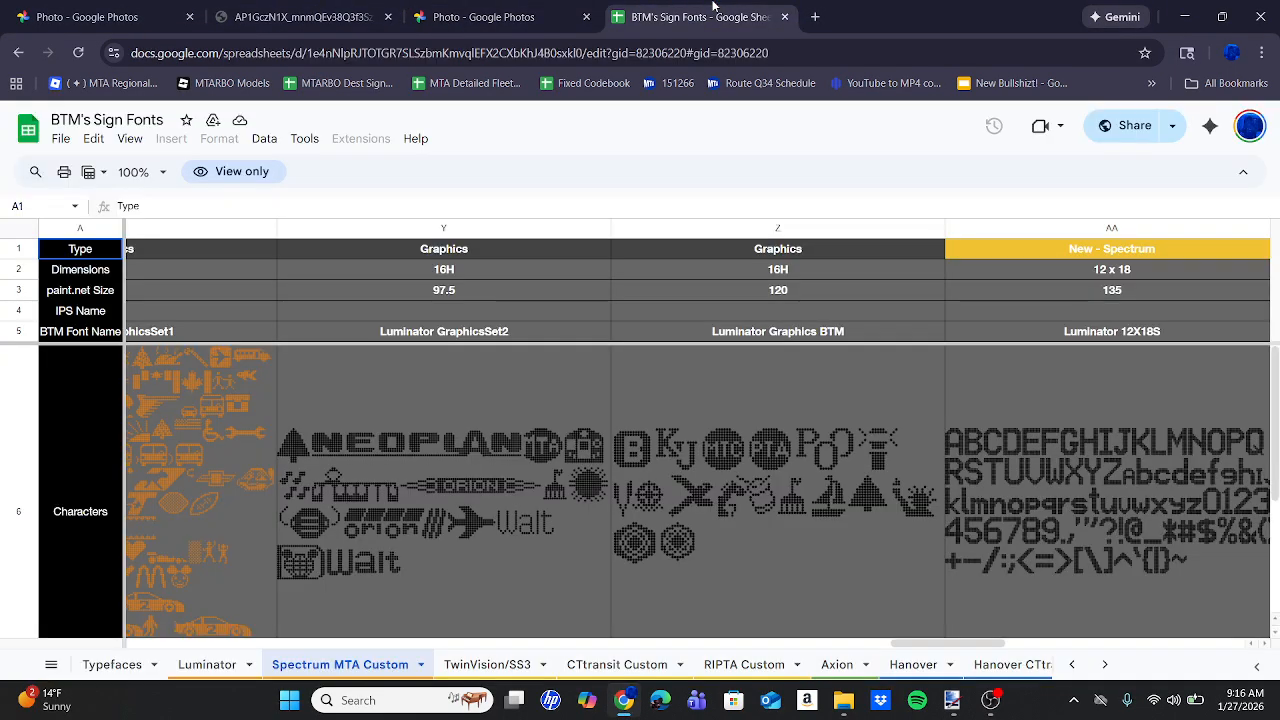
left_click(300, 16)
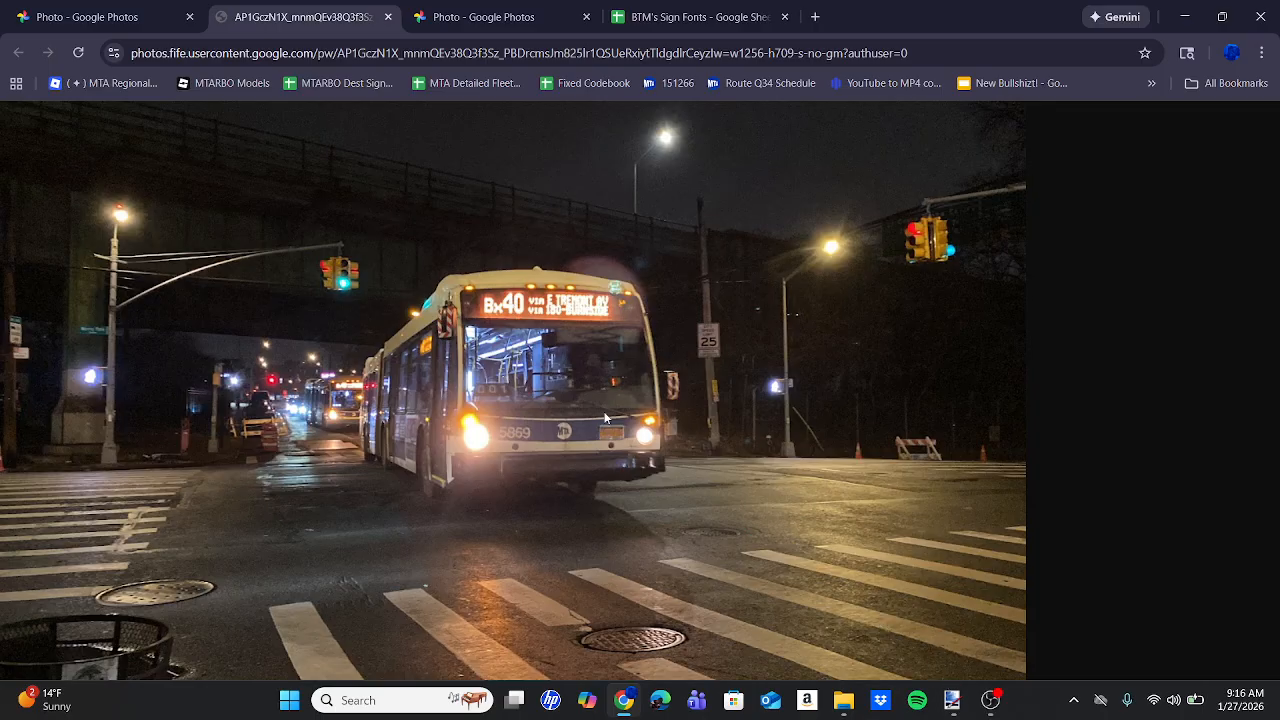
left_click(955, 692)
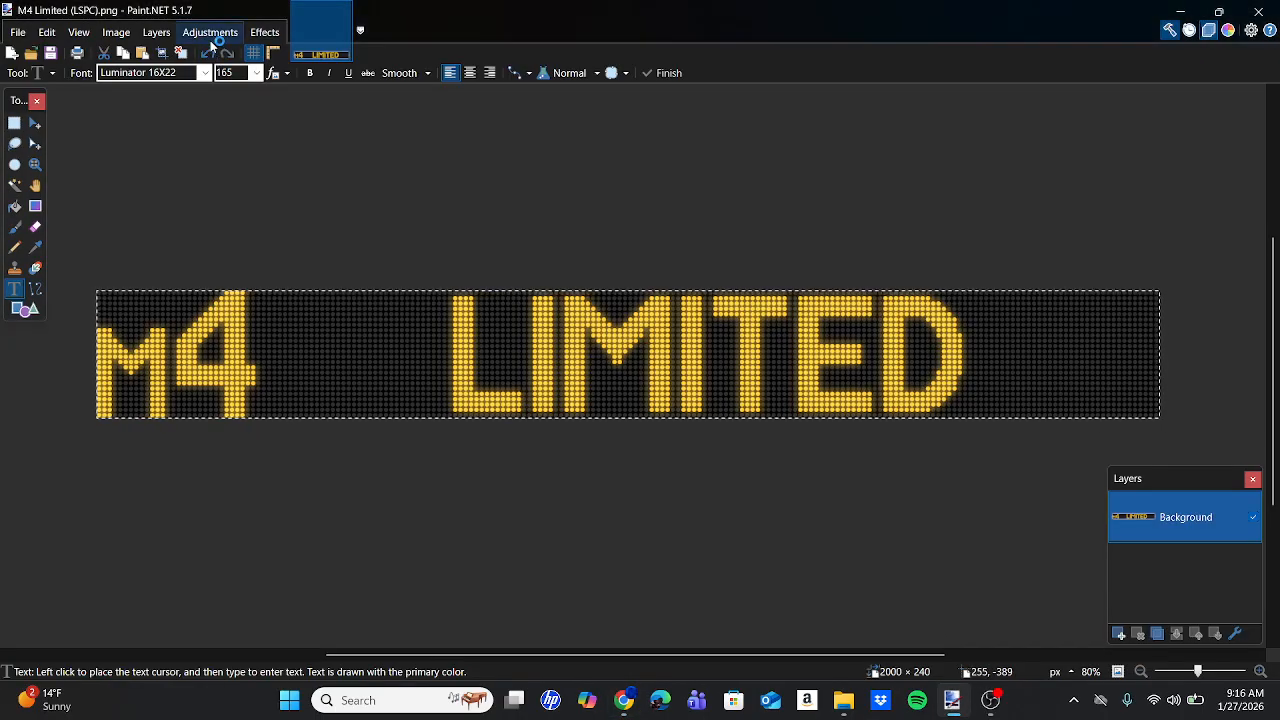
Undo the LIMITED and M4 text, select Layer 2, and start new text at the left edge.
left_click(208, 53)
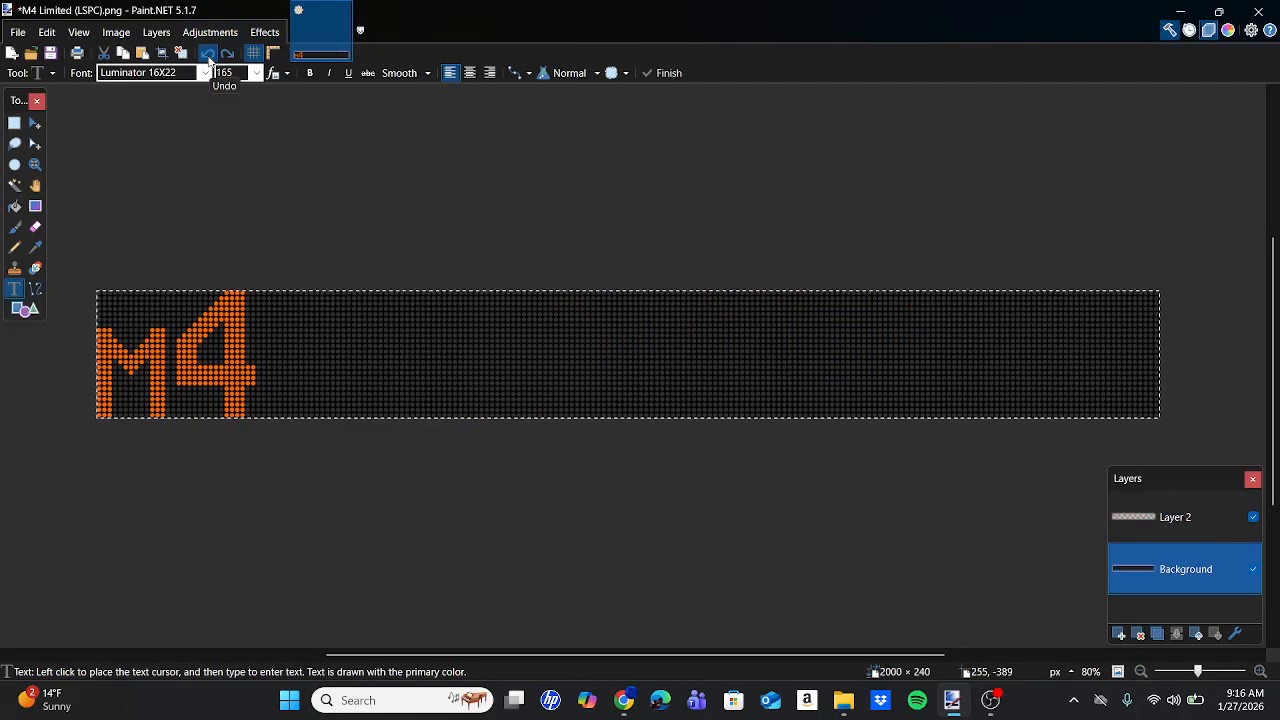
left_click(208, 53)
left_click(1178, 512)
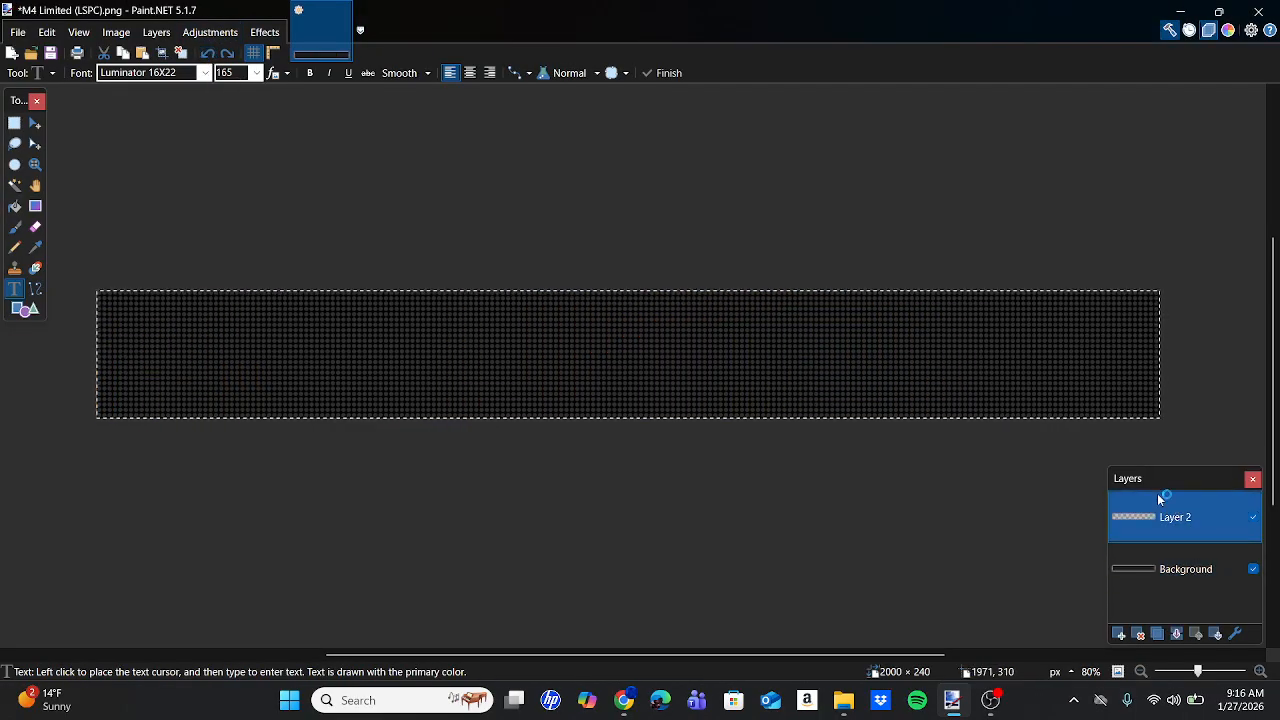
left_click(125, 296)
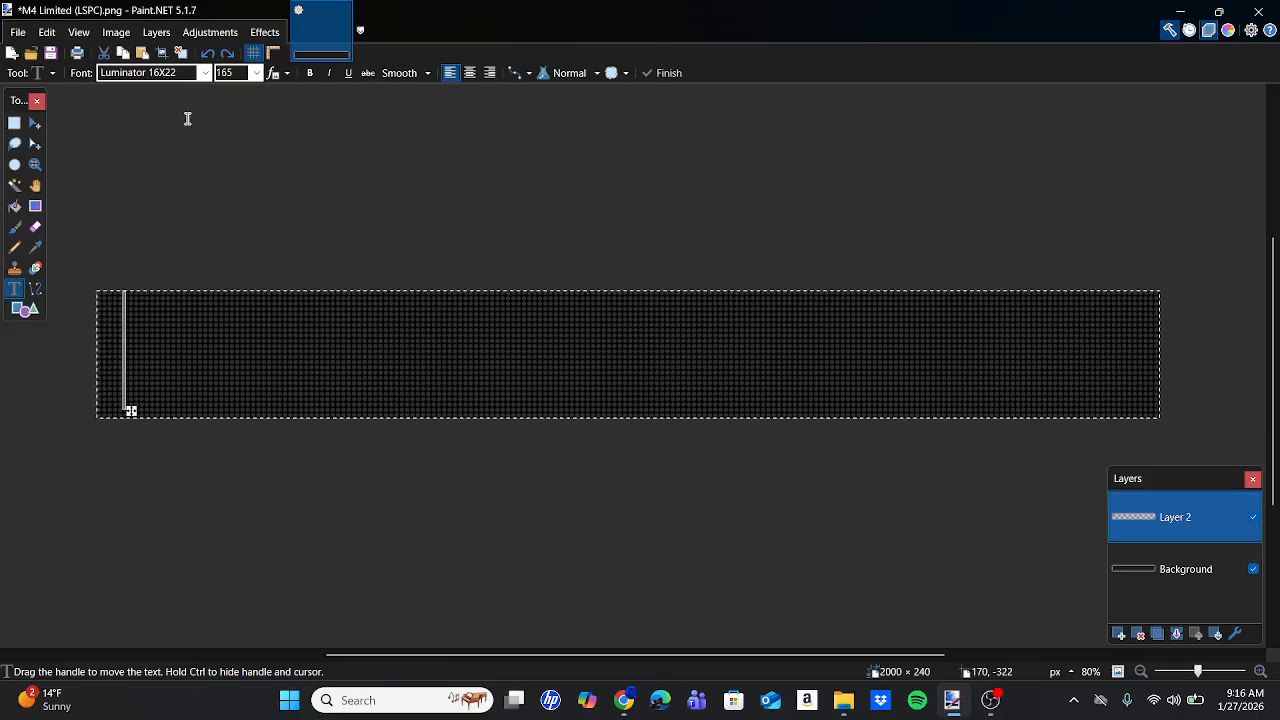
After glancing at the Bx40 photo, choose the Luminator Route24S font at size 127.5.
left_click(155, 75)
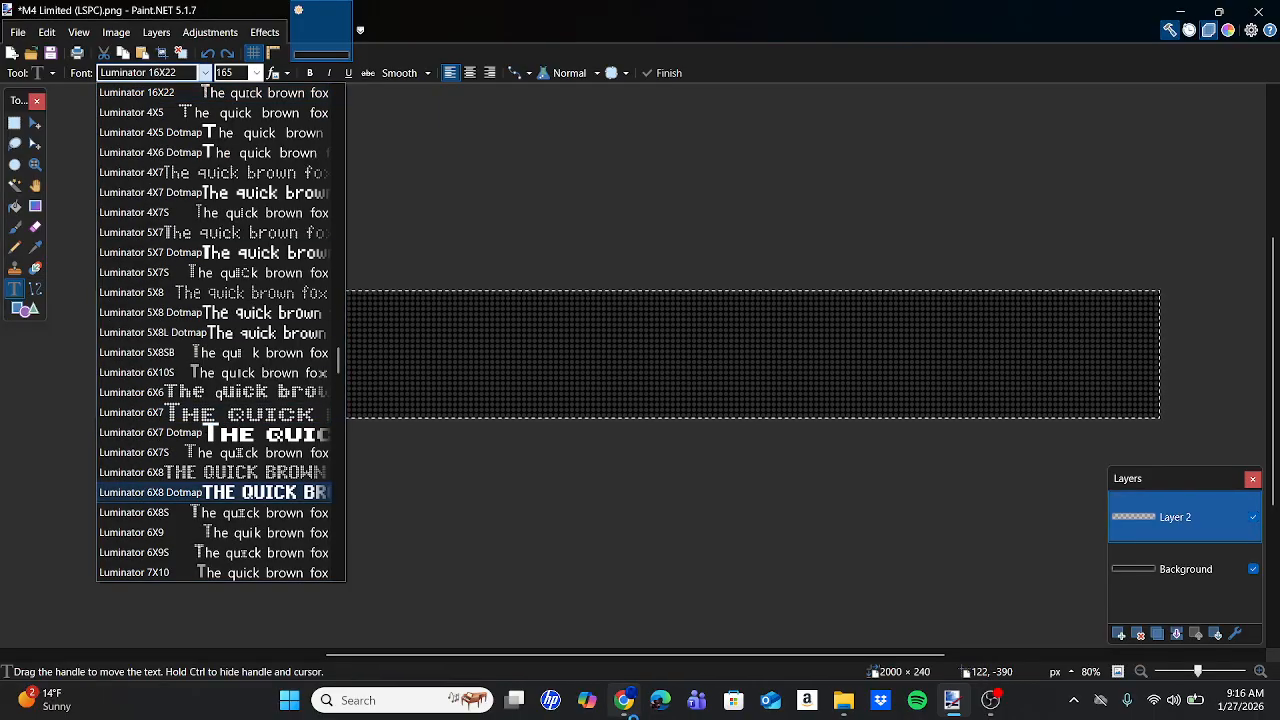
left_click(630, 712)
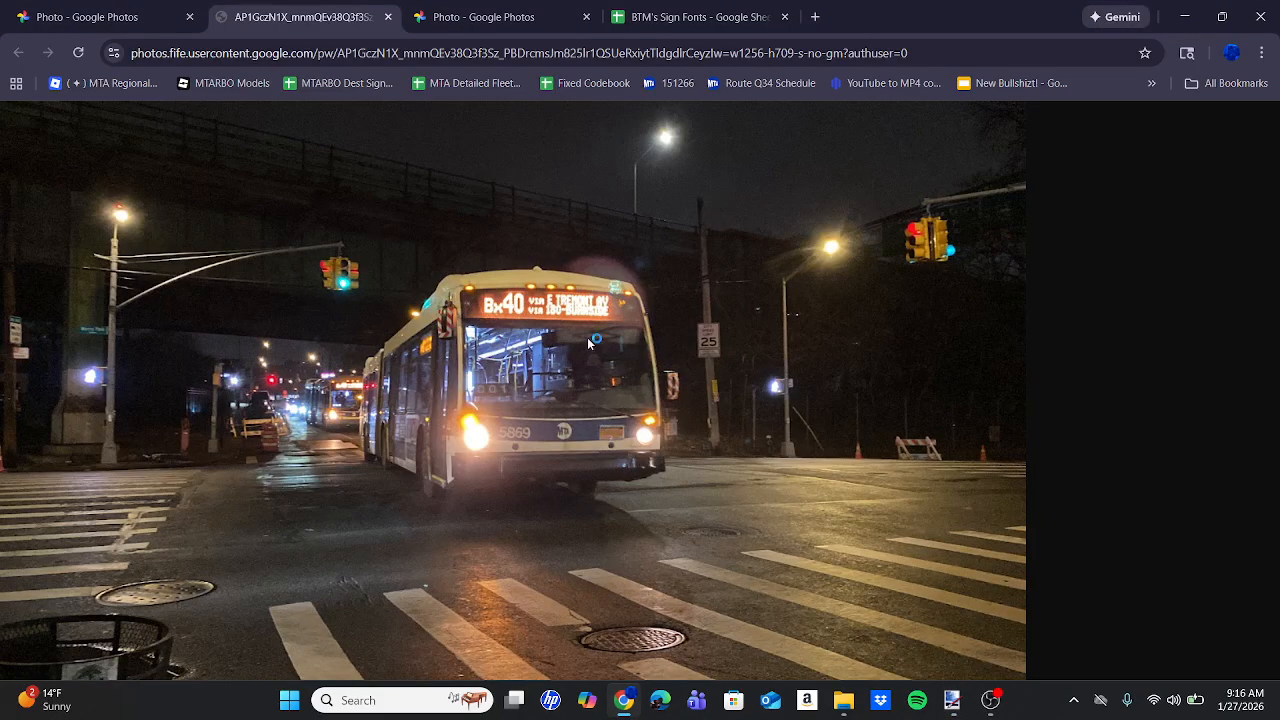
left_click(945, 705)
left_click(138, 75)
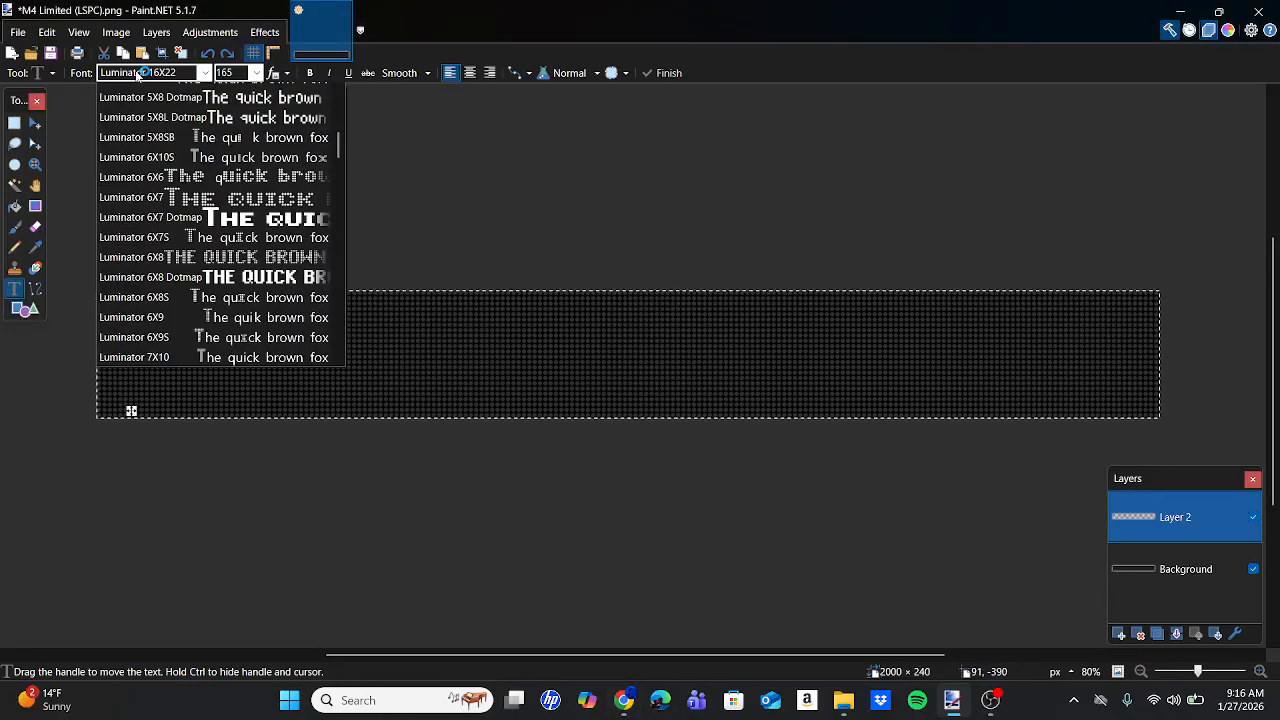
scroll(222, 494, "down", 5)
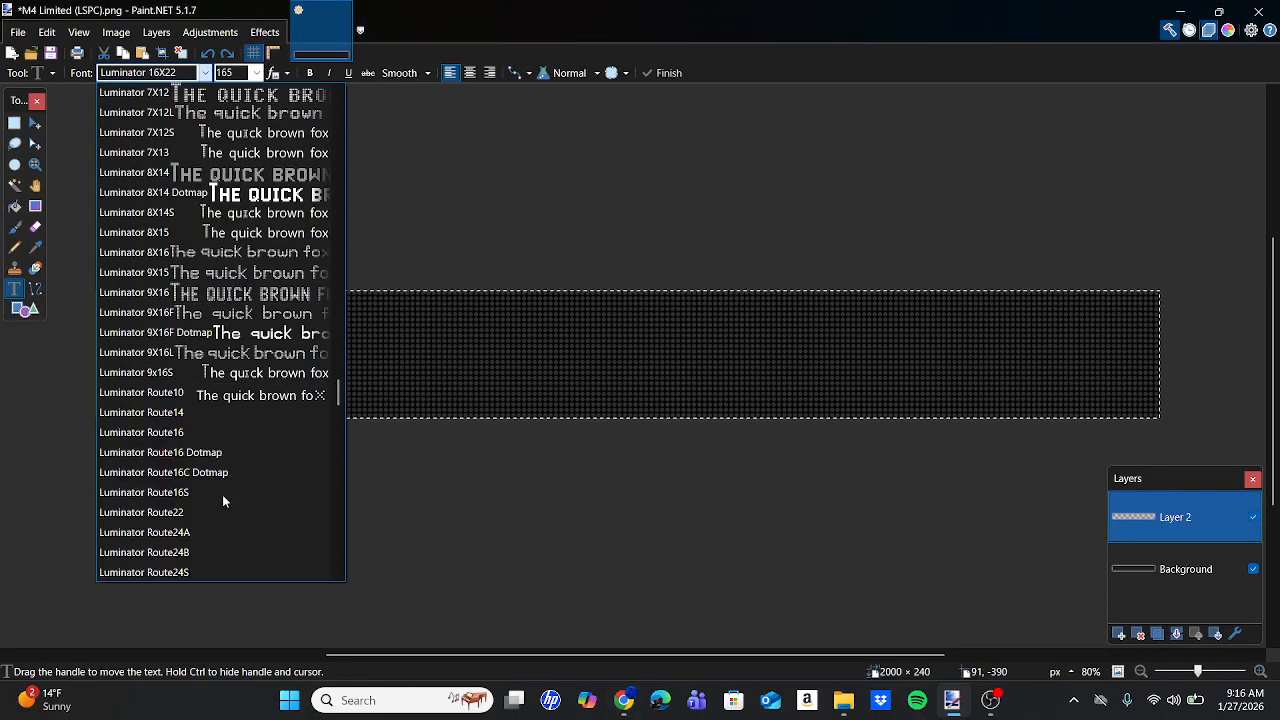
scroll(222, 494, "down", 3)
left_click(222, 491)
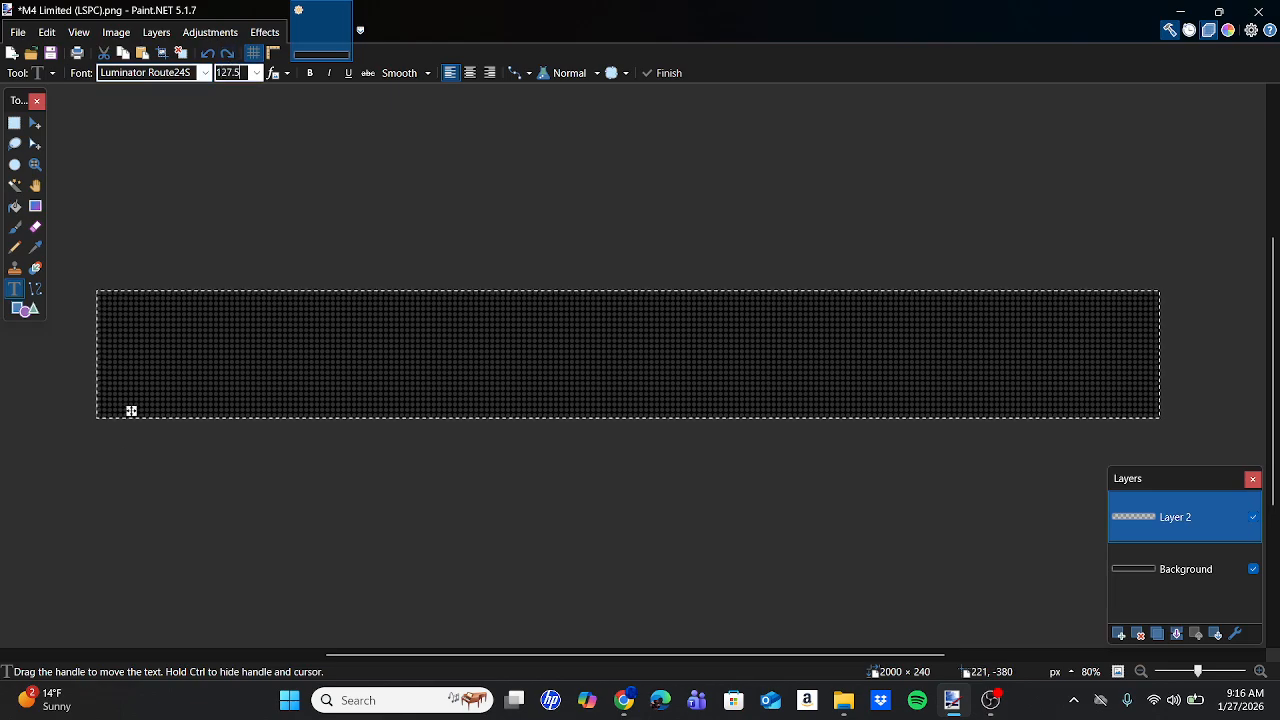
Type Bx40 and position it at the sign's left edge.
type("Bx40")
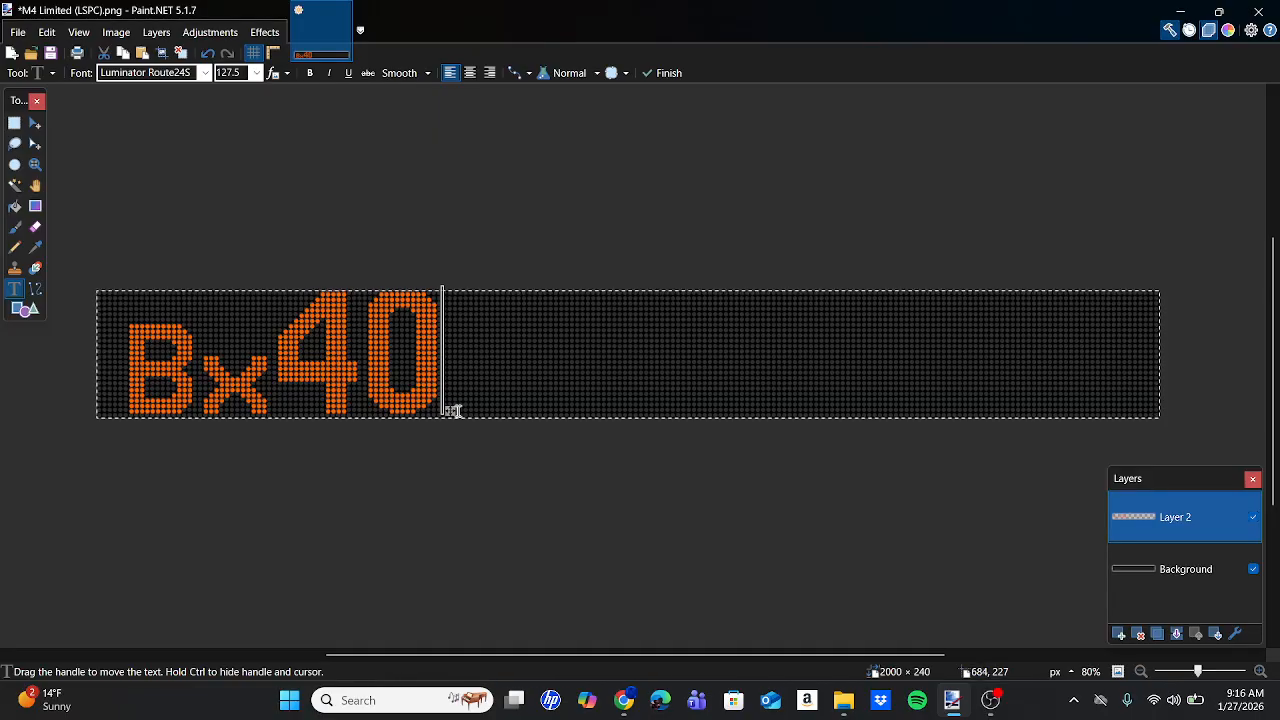
left_click_drag(453, 411, 413, 414)
scroll(413, 414, "up", 8)
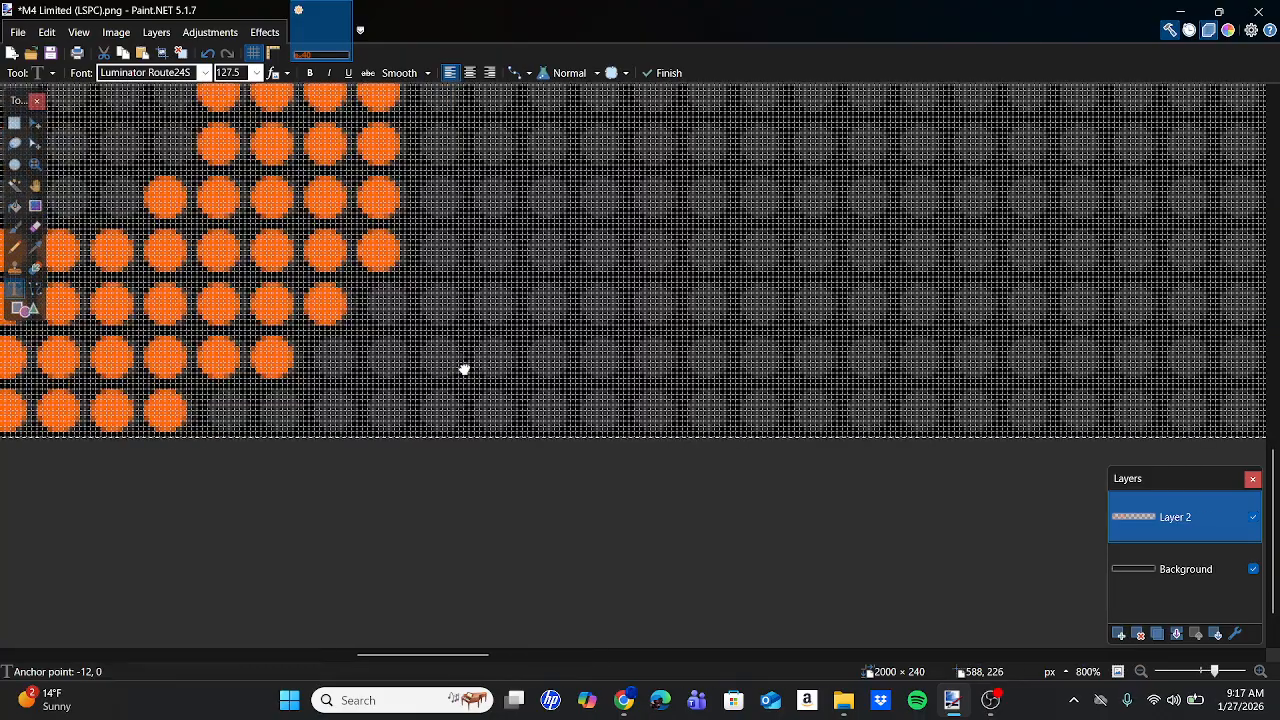
left_click_drag(463, 367, 561, 370)
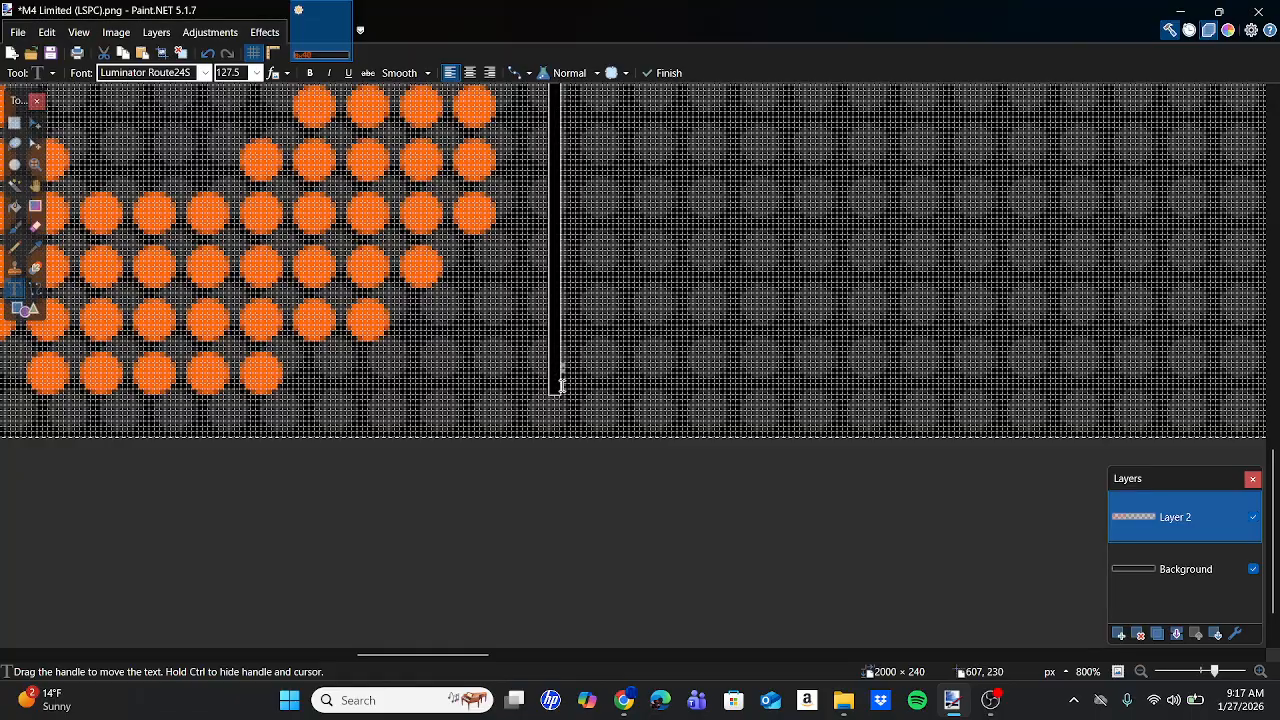
scroll(557, 371, "down", 4)
scroll(549, 375, "down", 2)
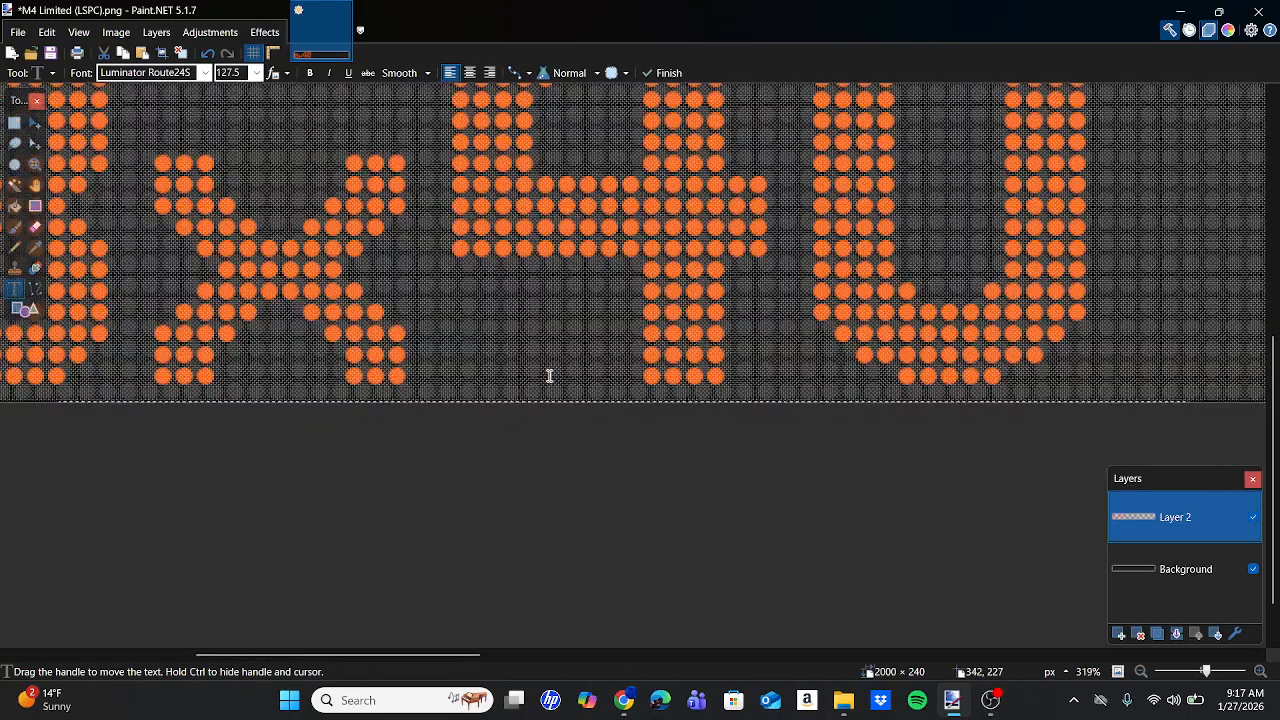
scroll(549, 375, "down", 1)
scroll(549, 376, "left", 2)
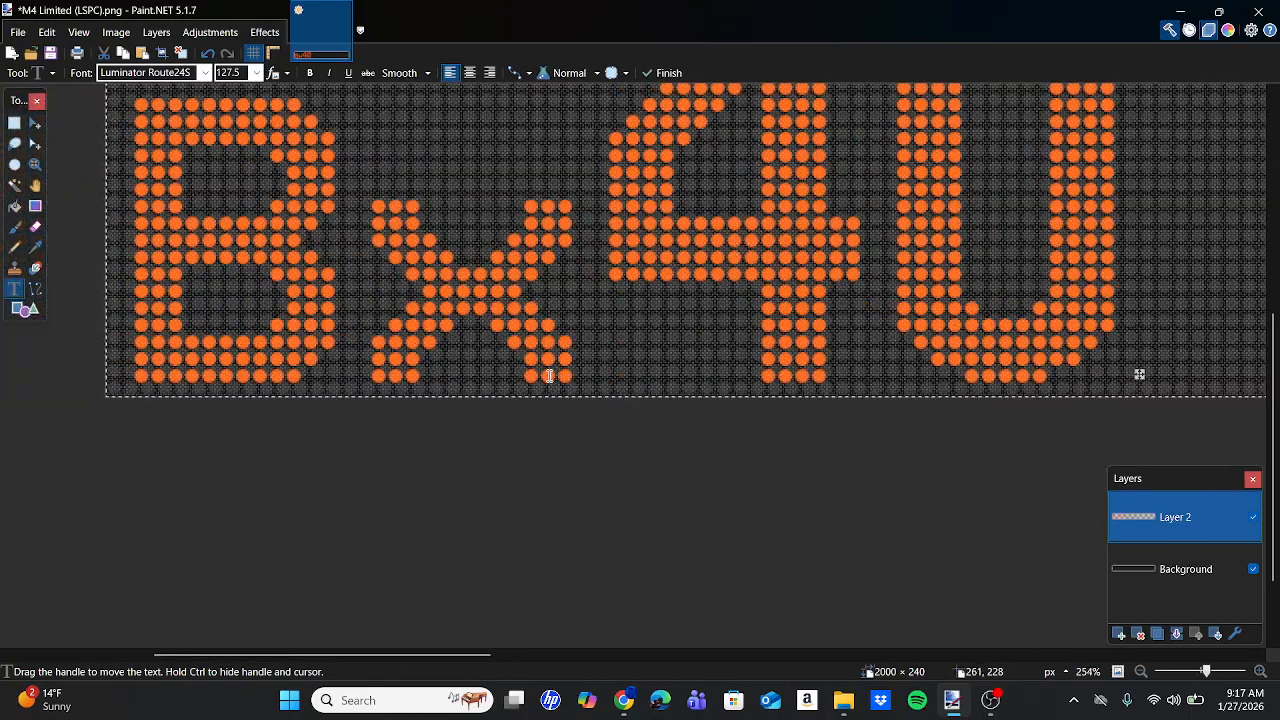
Fine-tune the Bx40 placement, start new text to its right, and view the Bx40 photo.
left_click_drag(1140, 373, 1114, 383)
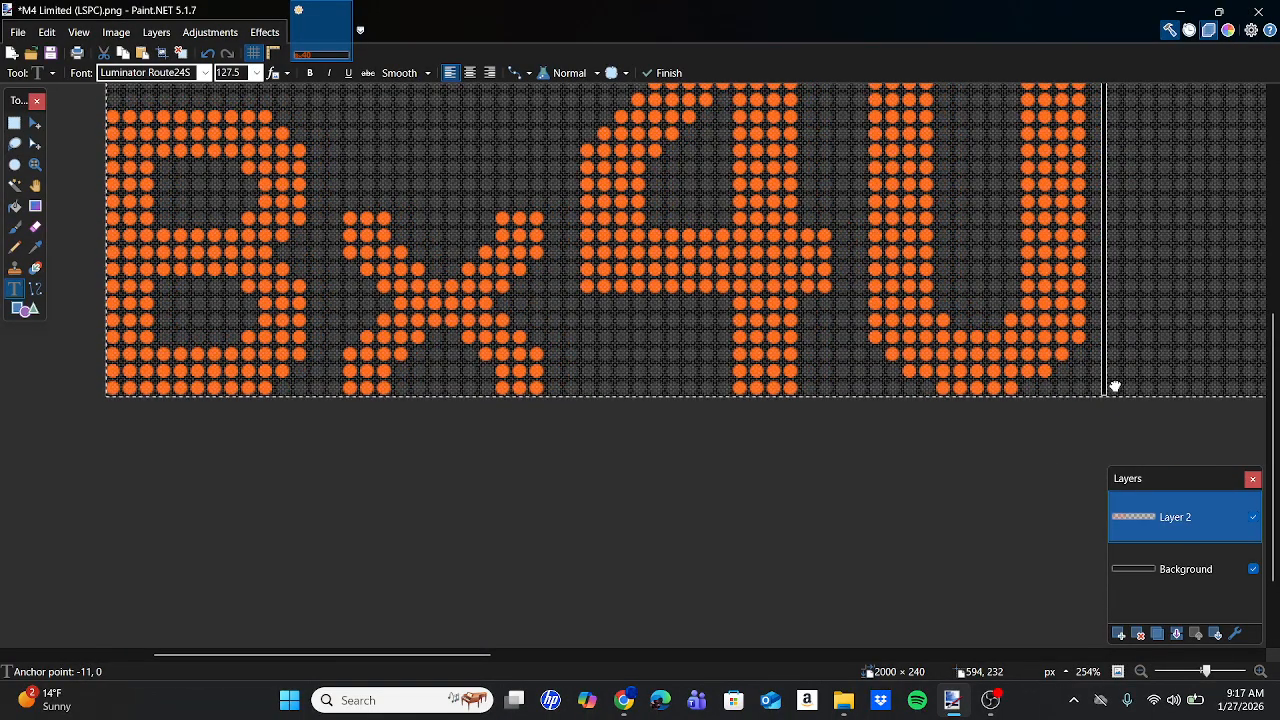
scroll(1115, 385, "up", 4)
scroll(1115, 385, "down", 8)
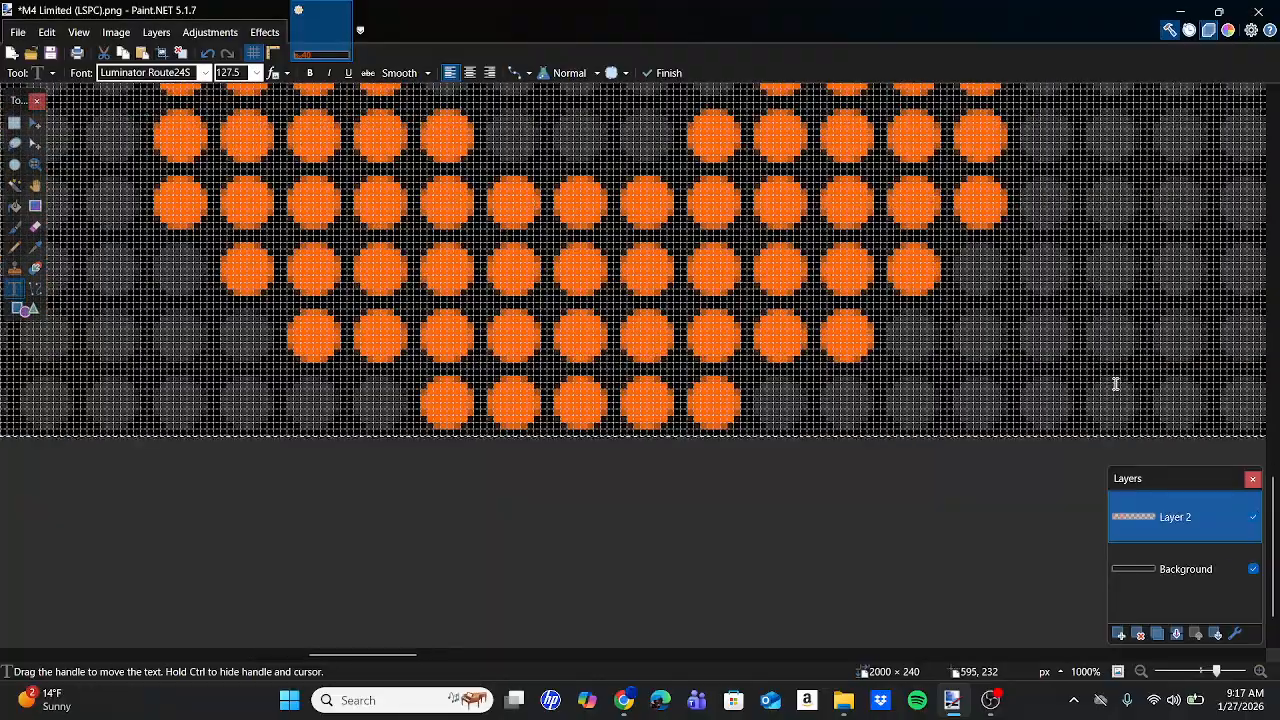
scroll(1115, 383, "right", 5)
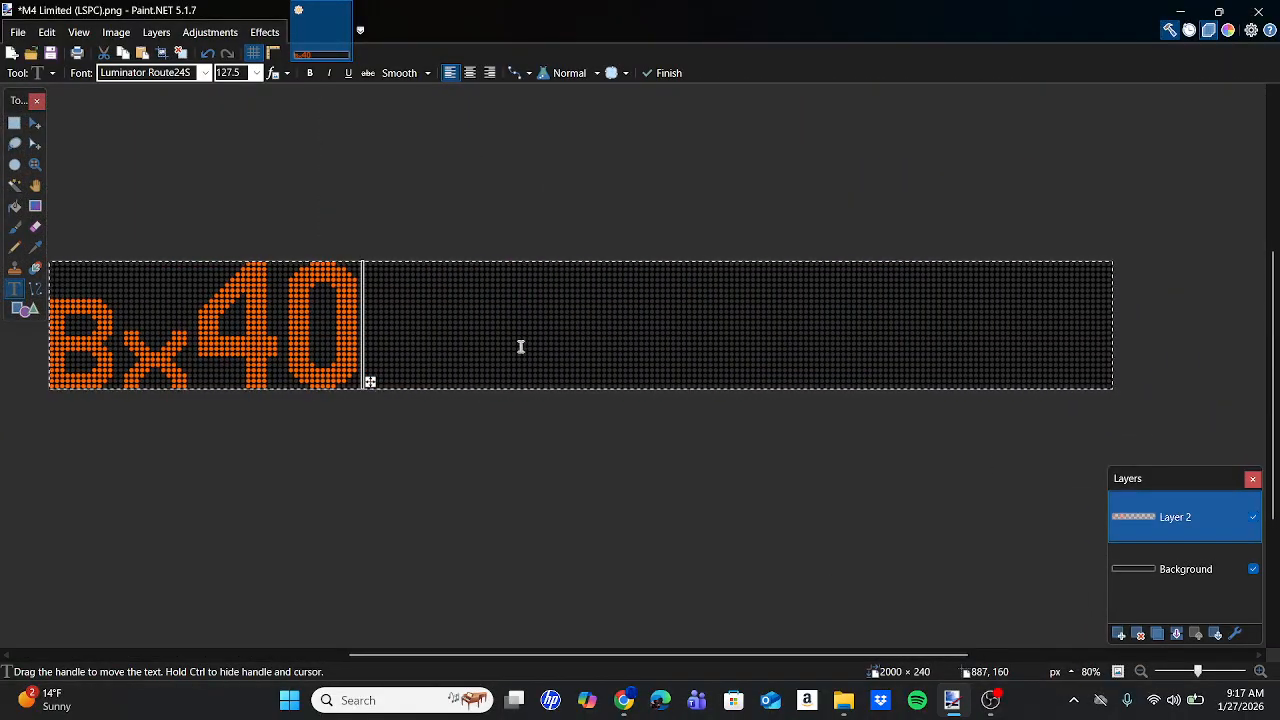
left_click(497, 306)
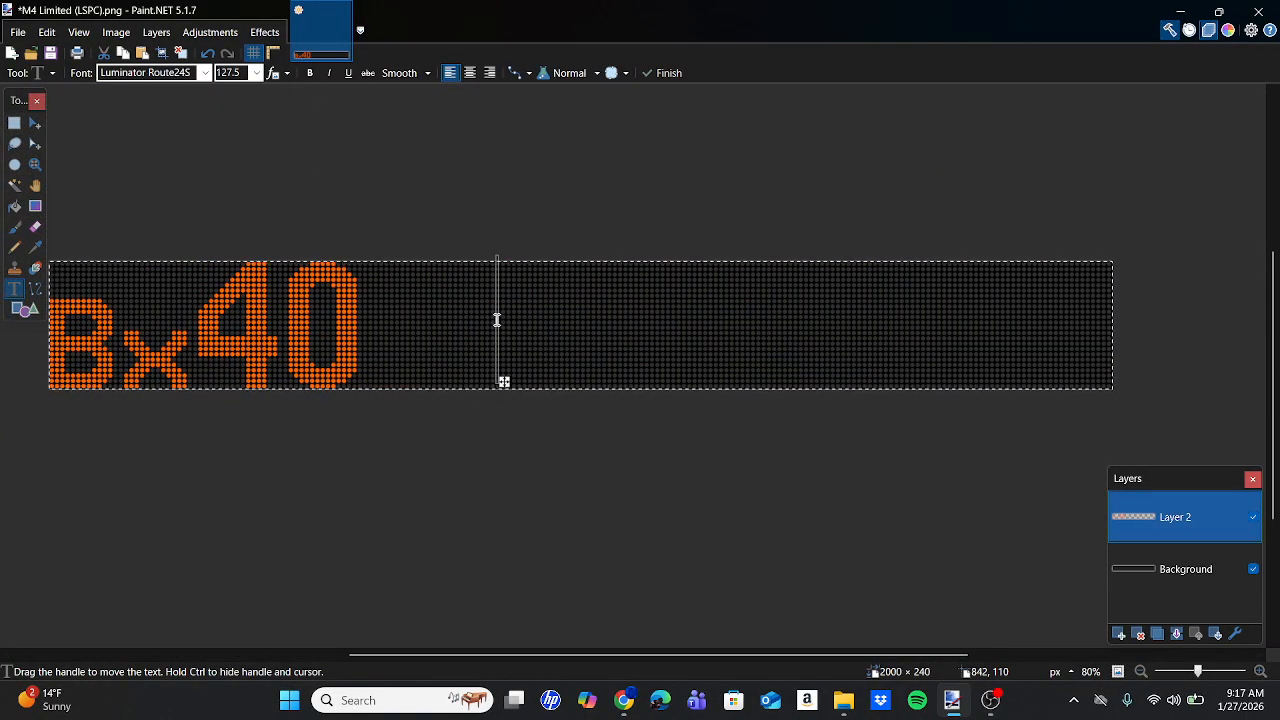
left_click(624, 700)
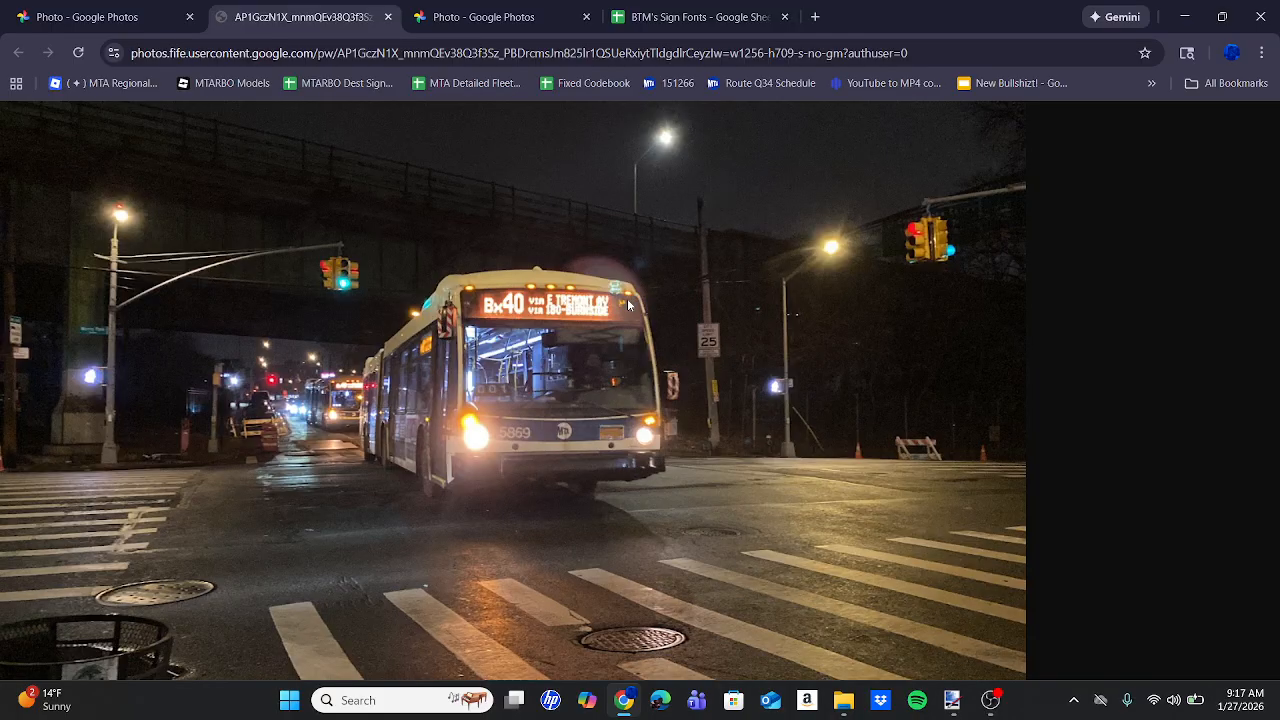
Go back from the night Bx40 bus photo to the Paint.NET sign image.
left_click(952, 700)
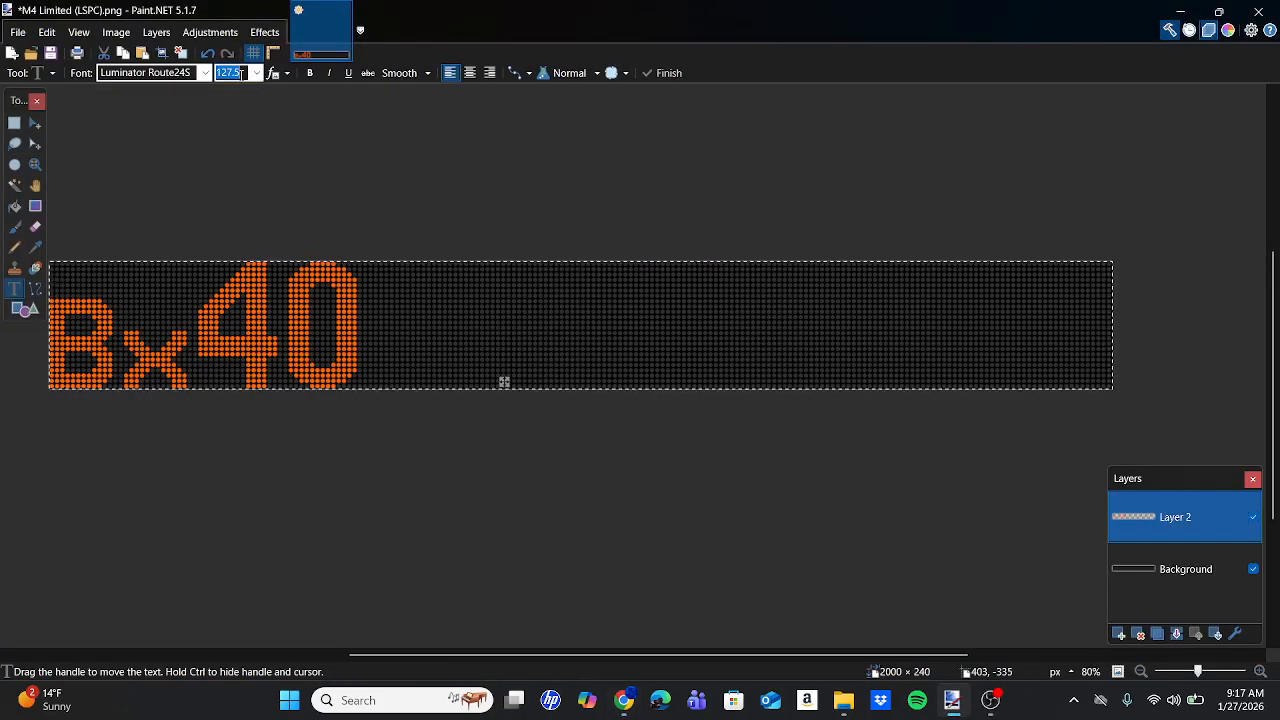
Type 'via E TREMONT AV' right of Bx40 in Luminator 7X12S at size 90.
type("90")
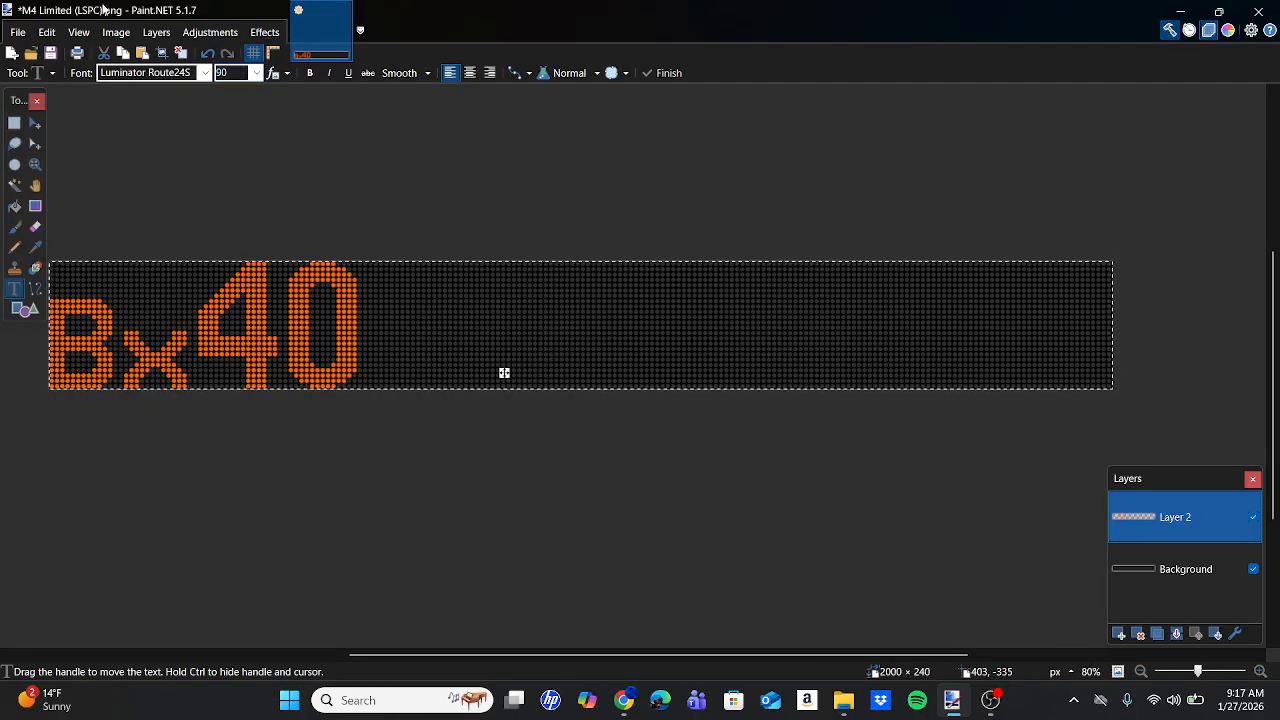
left_click(150, 74)
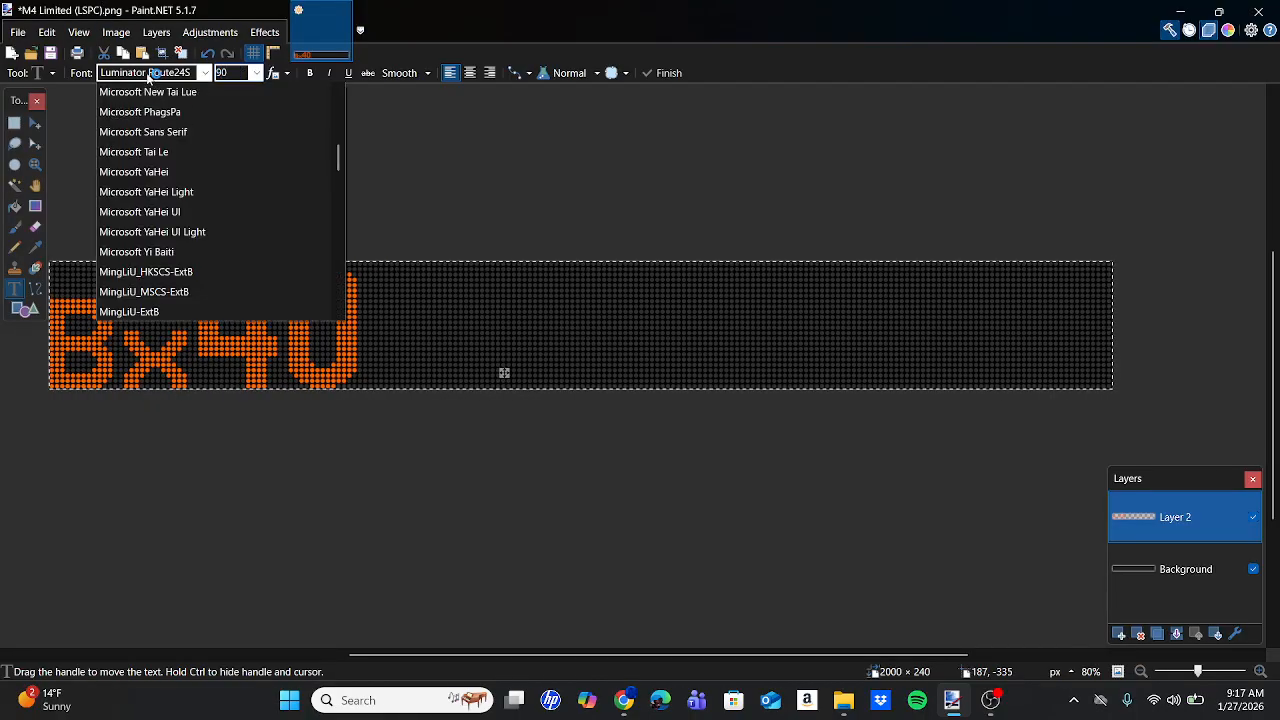
scroll(243, 233, "up", 4)
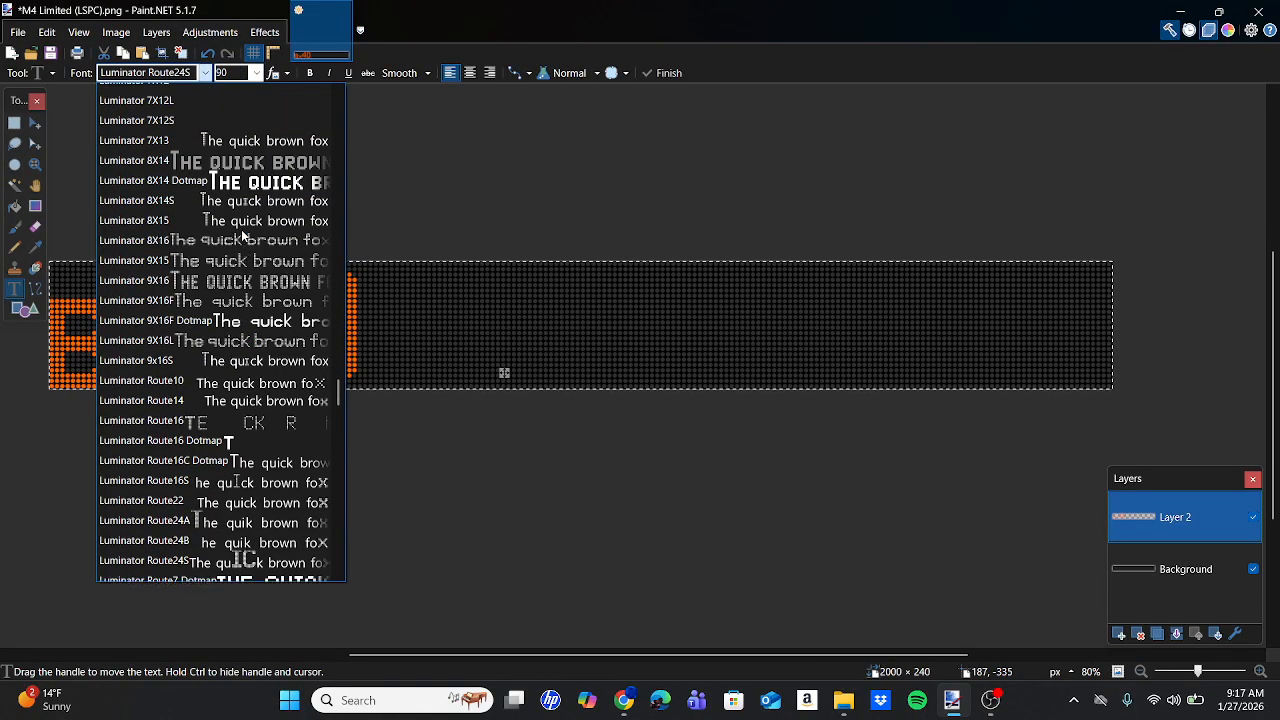
left_click(220, 134)
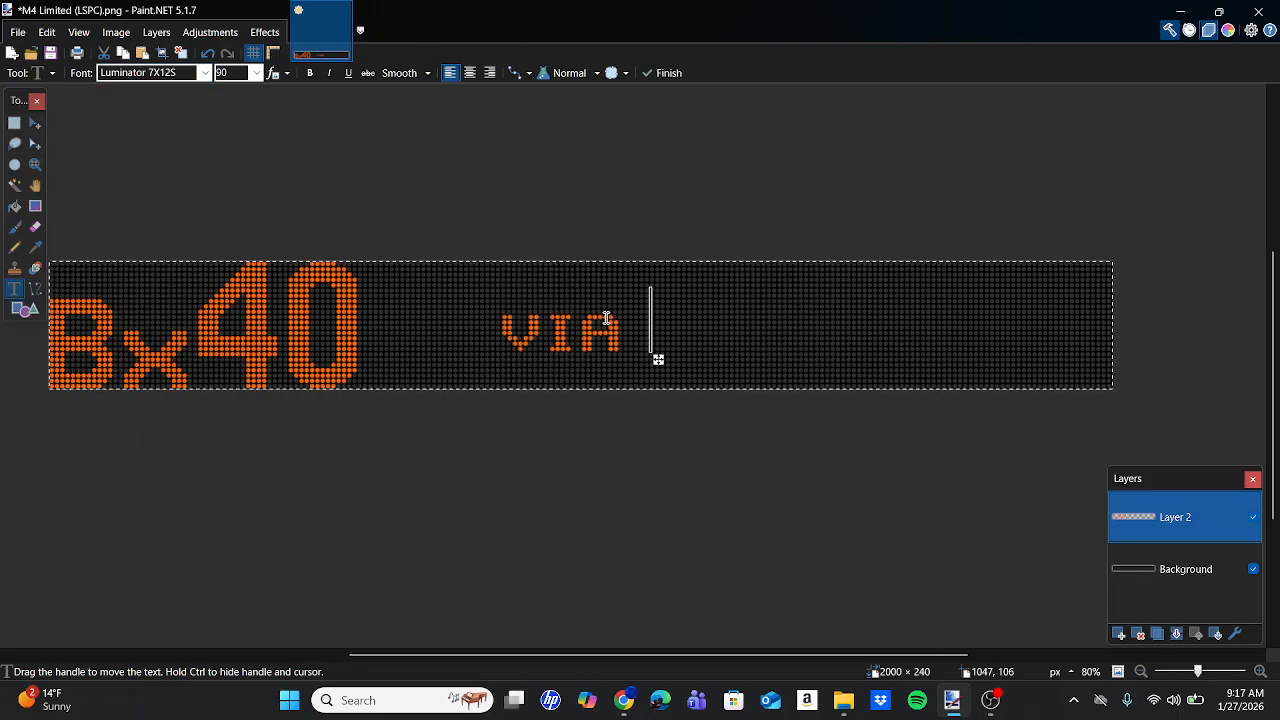
mouse_move(631, 699)
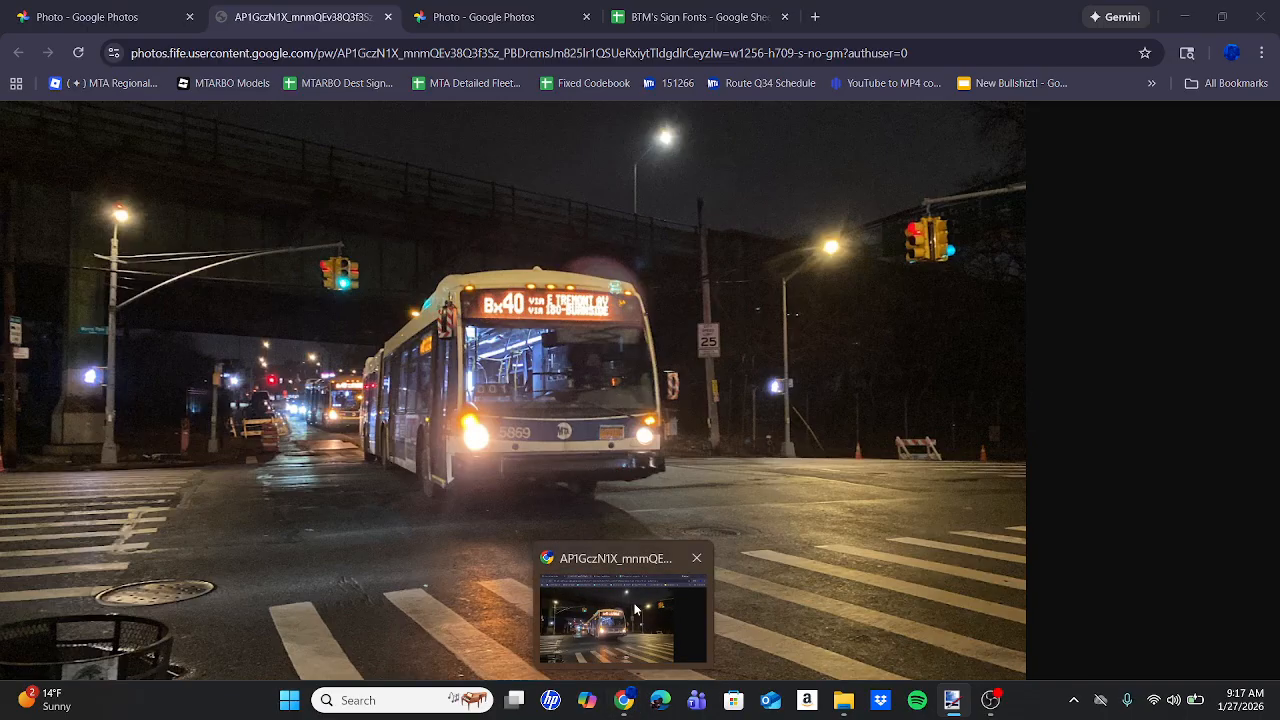
type("E TREMONT AV")
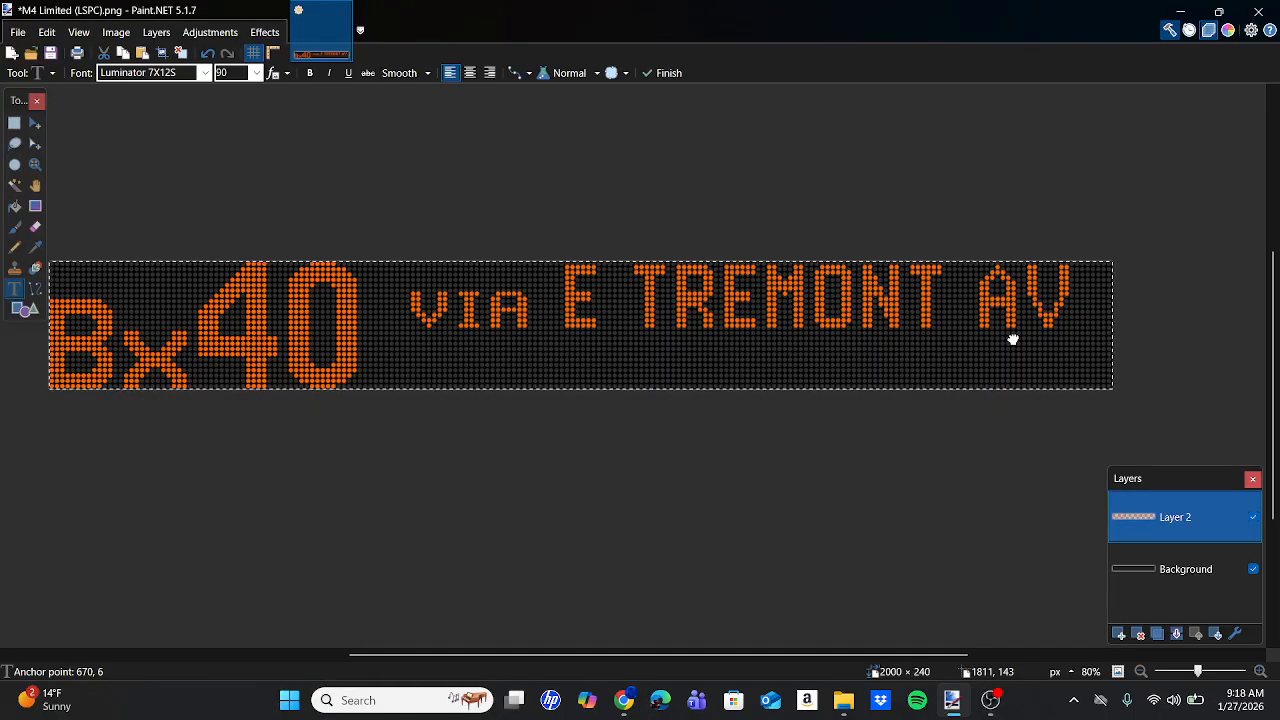
Nudge the 'via E TREMONT AV' line a couple of pixels left and zoom in to check its letter edges.
left_click_drag(1008, 339, 1006, 337)
scroll(1147, 319, "up", 6, "ctrl")
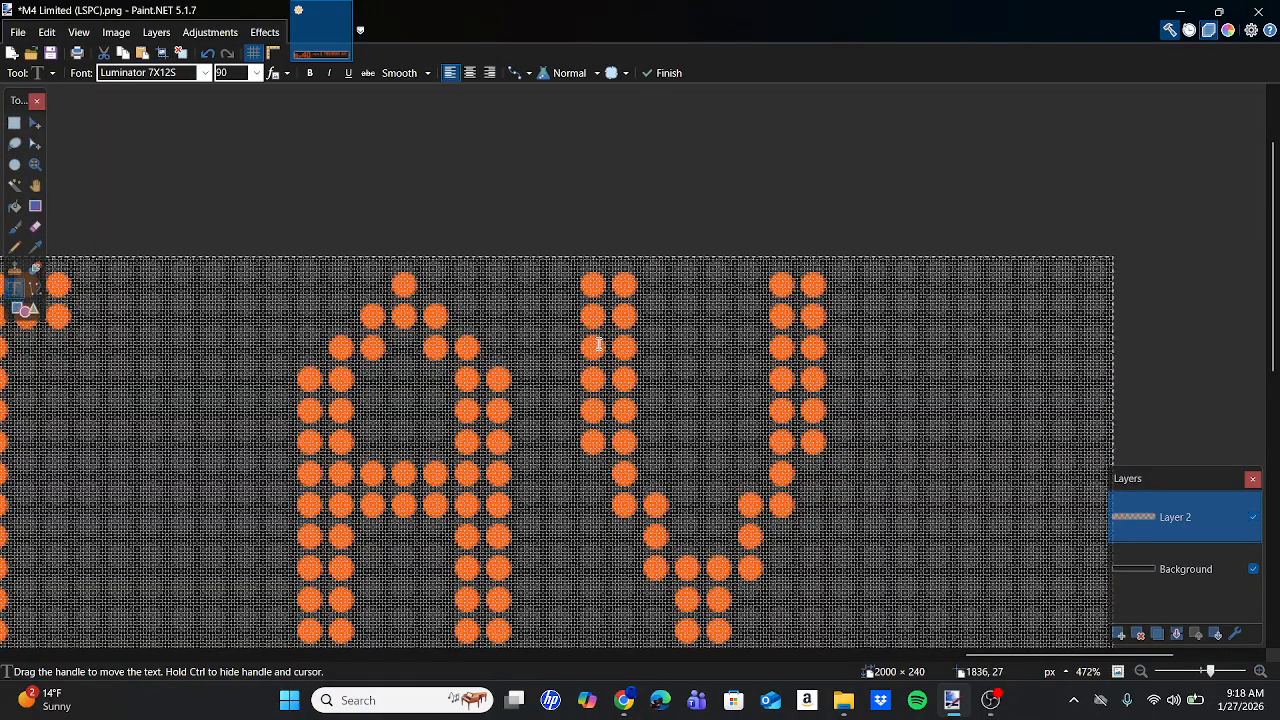
scroll(598, 344, "left", 15)
scroll(598, 344, "left", 3)
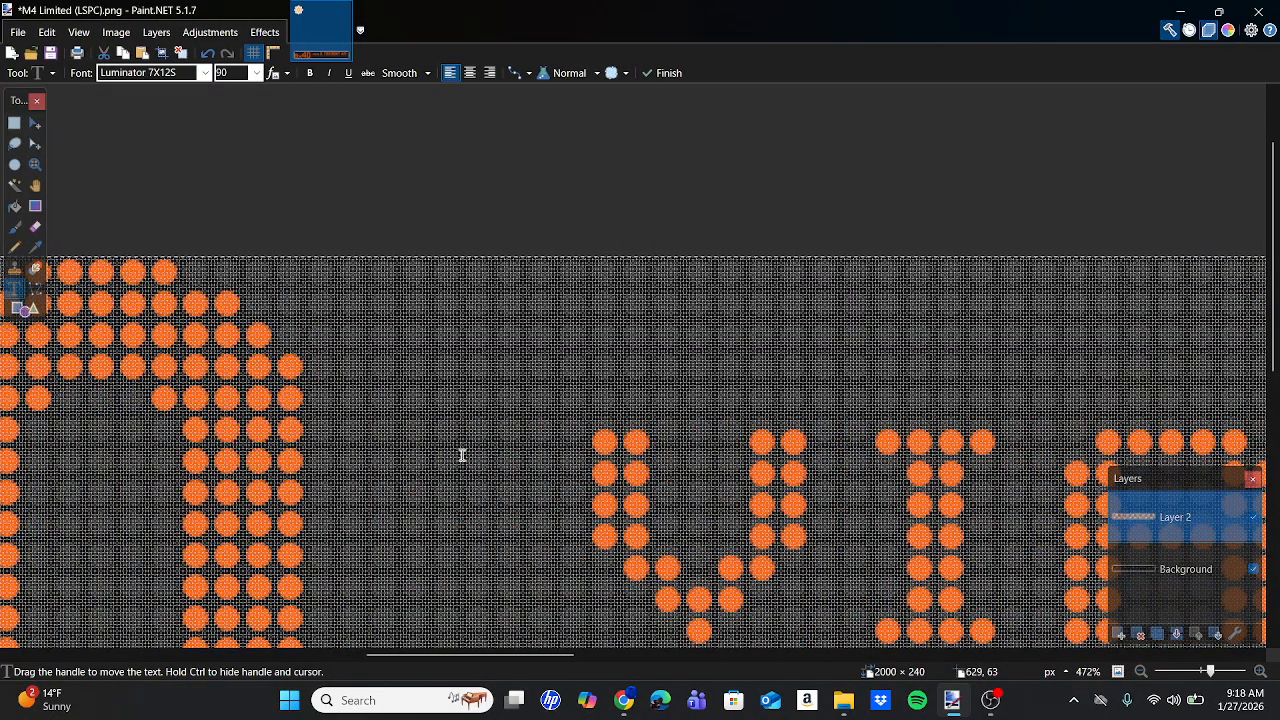
scroll(462, 455, "right", 20)
scroll(577, 421, "down", 5)
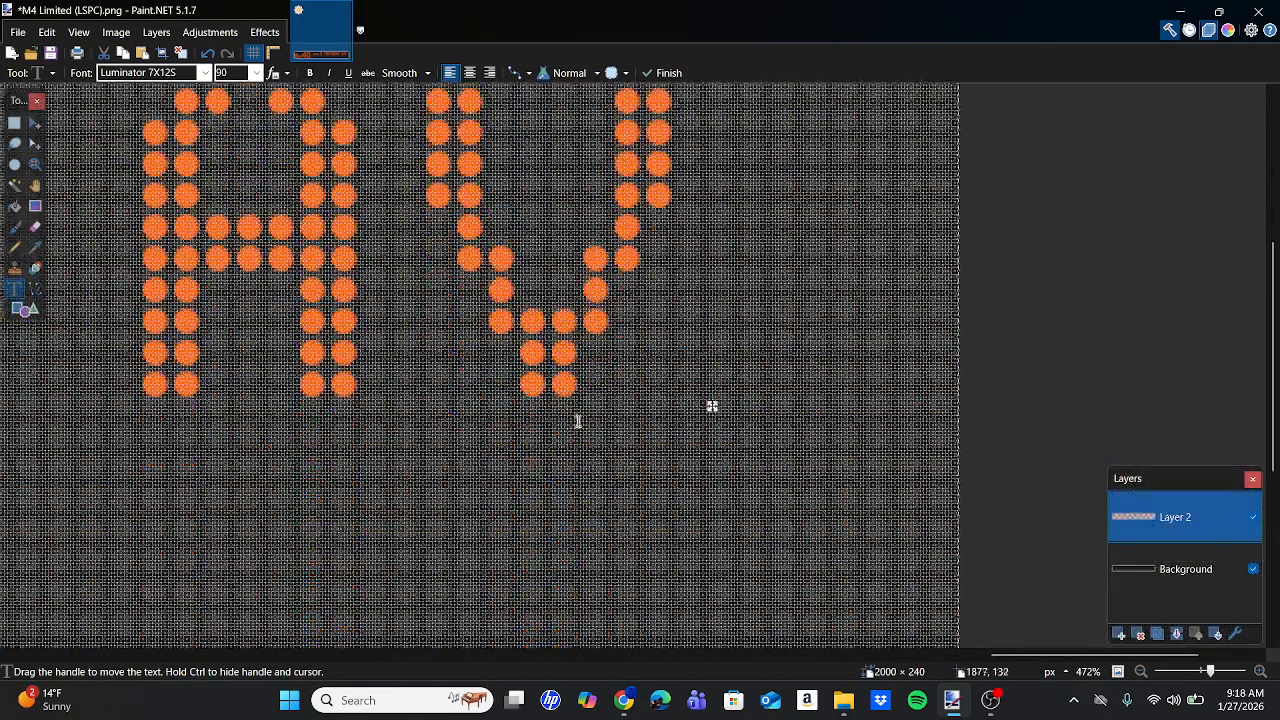
scroll(577, 421, "up", 5)
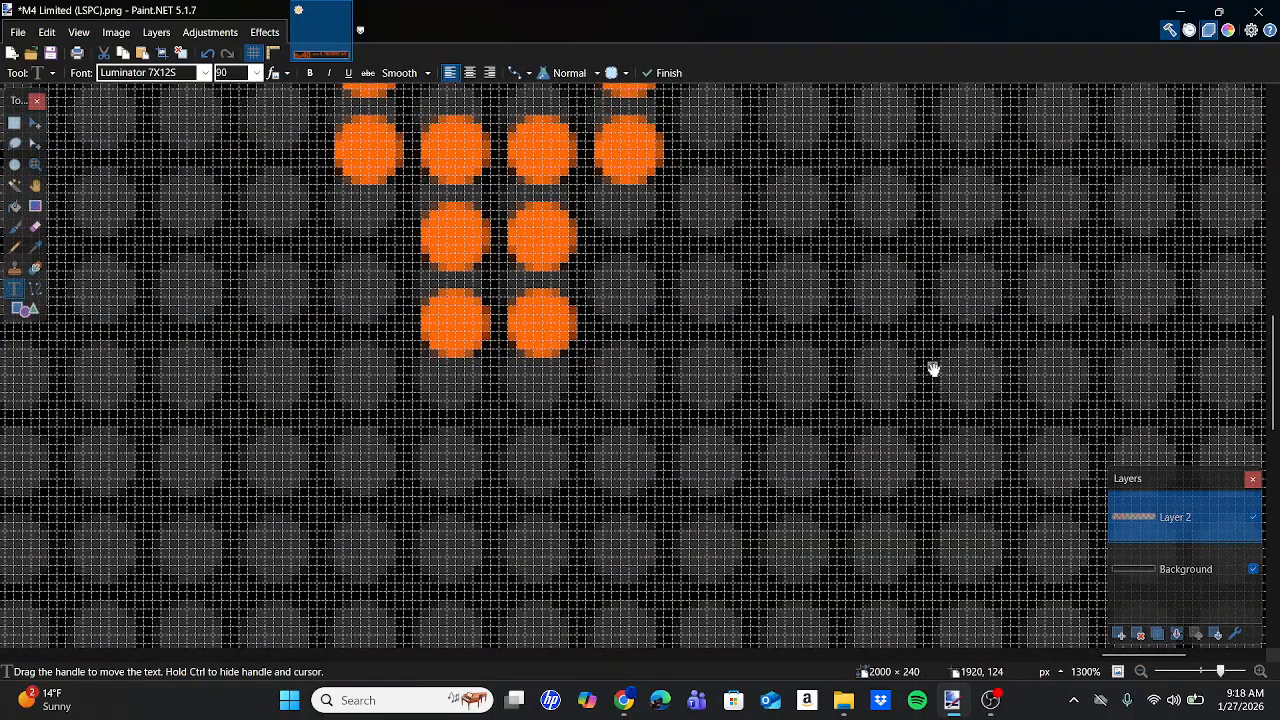
scroll(933, 369, "down", 1)
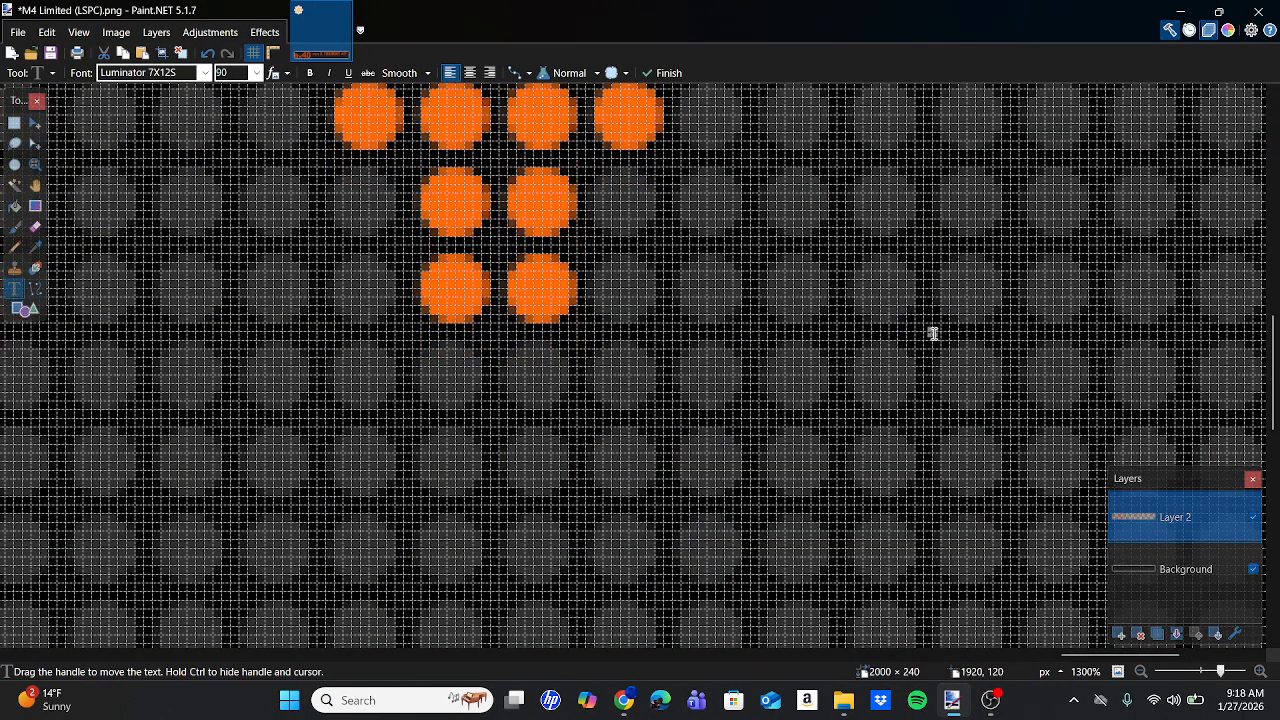
scroll(933, 333, "down", 13)
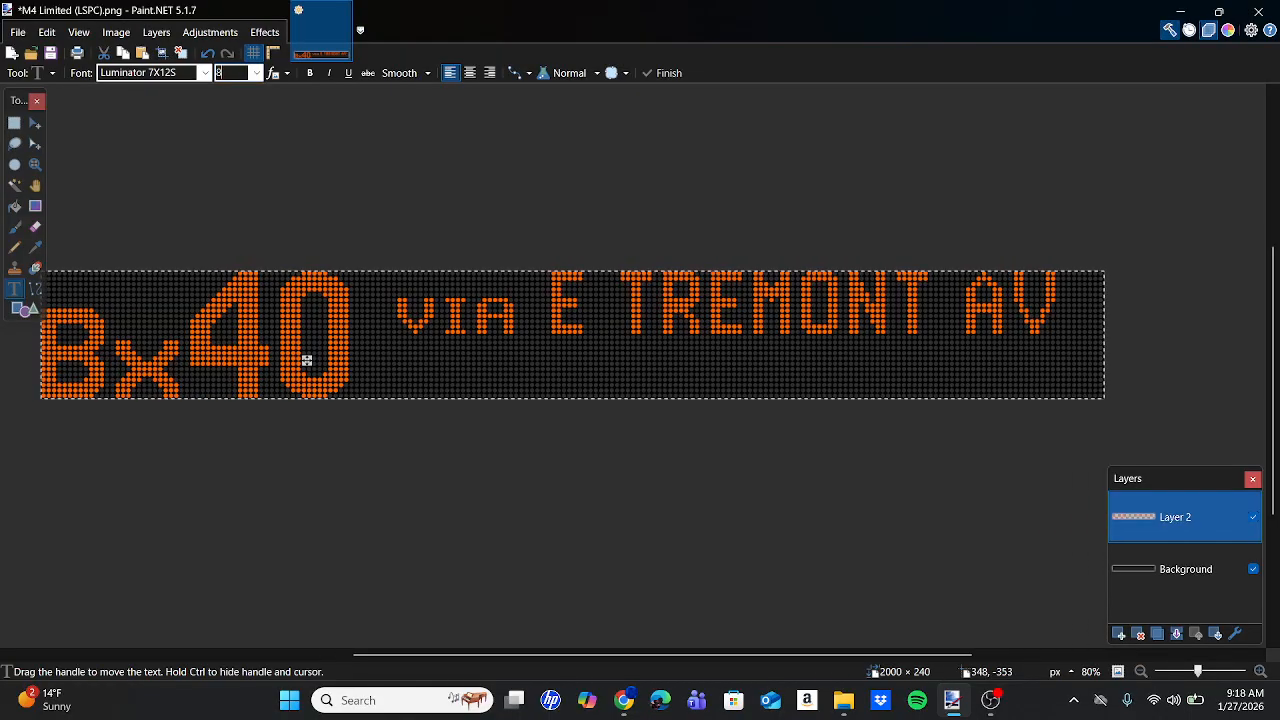
Add 'via 180-BURNSIDE' in Luminator 7X11S and move it right, beneath the top line, matching the bus photo.
left_click(185, 78)
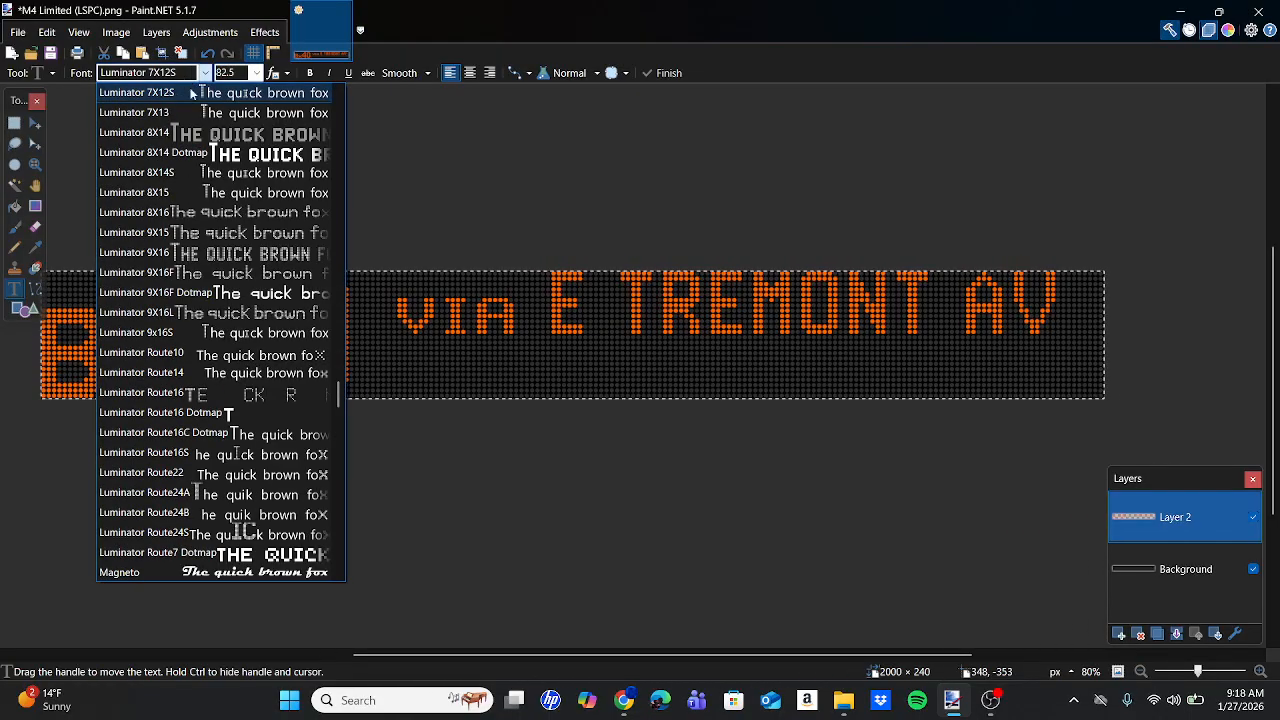
scroll(185, 126, "up", 1)
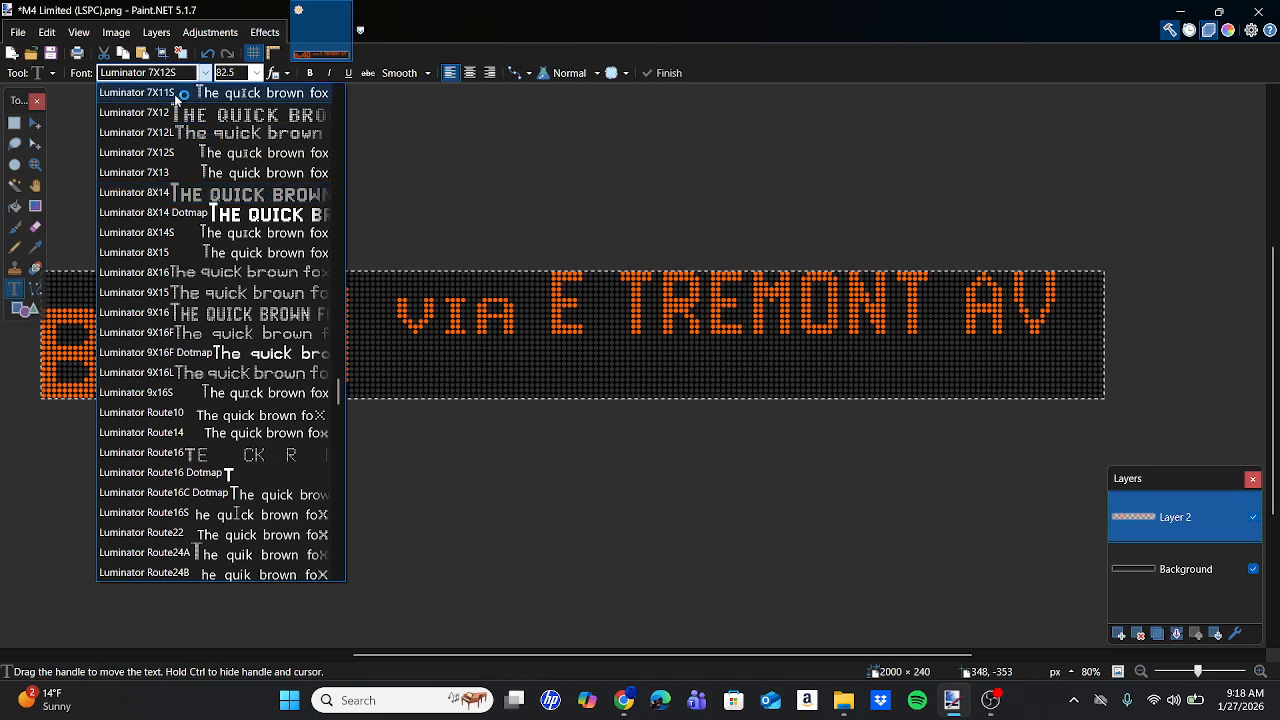
left_click(185, 92)
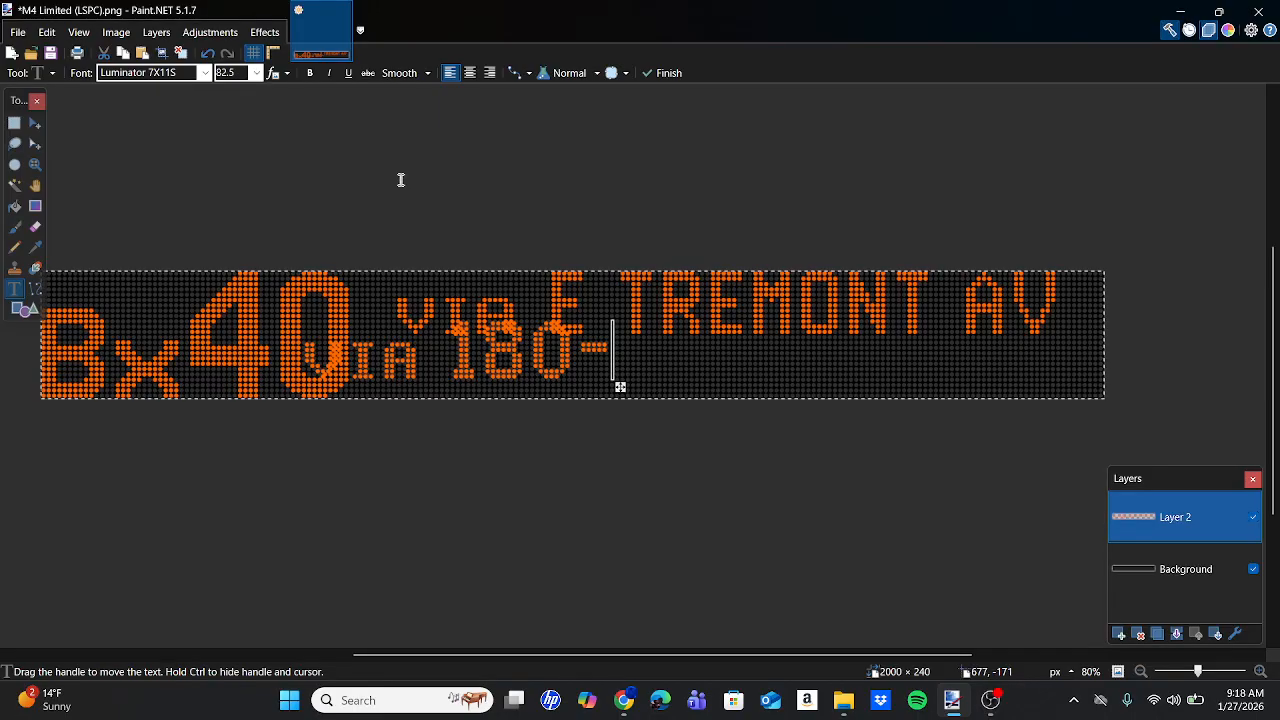
type("BURNSIDE")
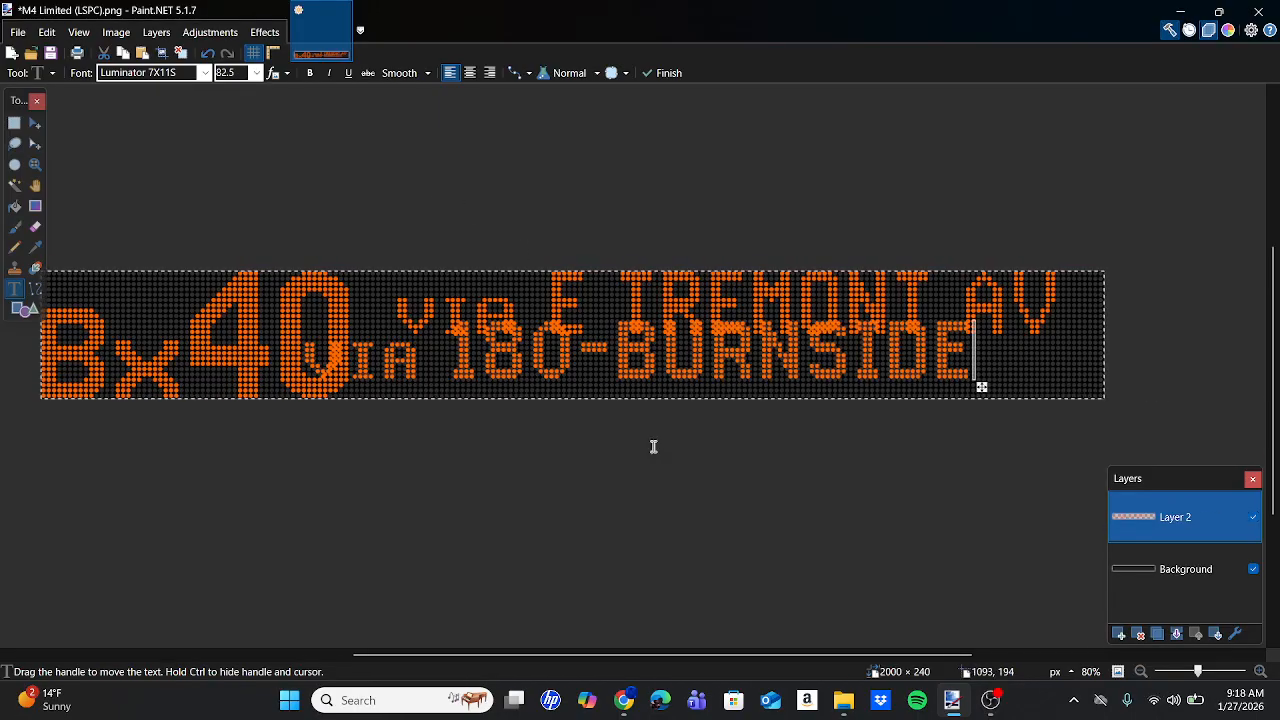
left_click(620, 640)
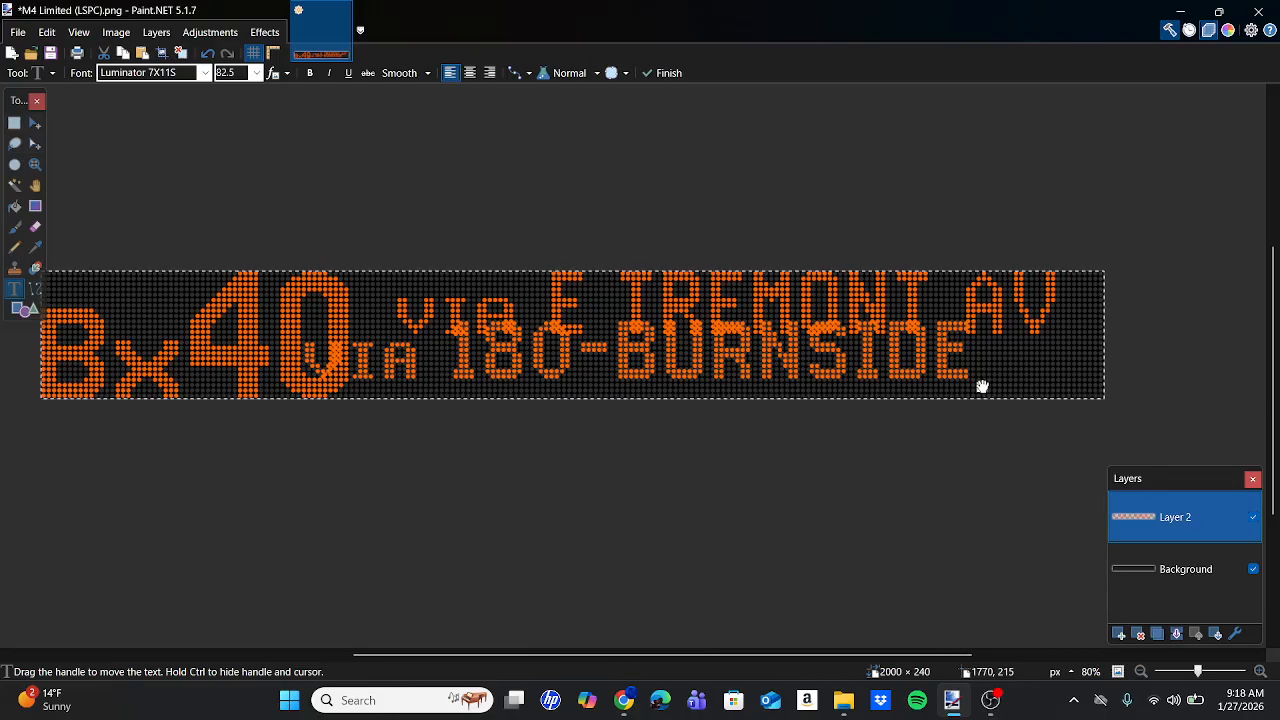
left_click_drag(982, 387, 1071, 407)
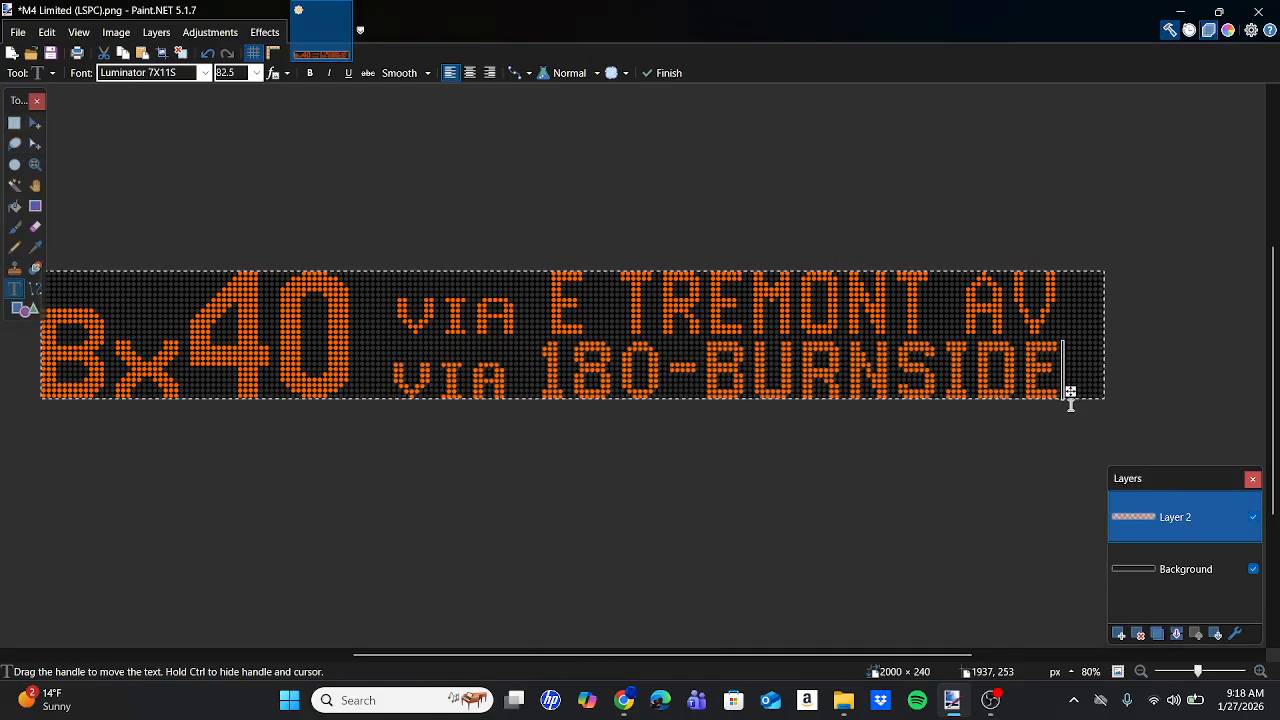
scroll(383, 366, "up", 6)
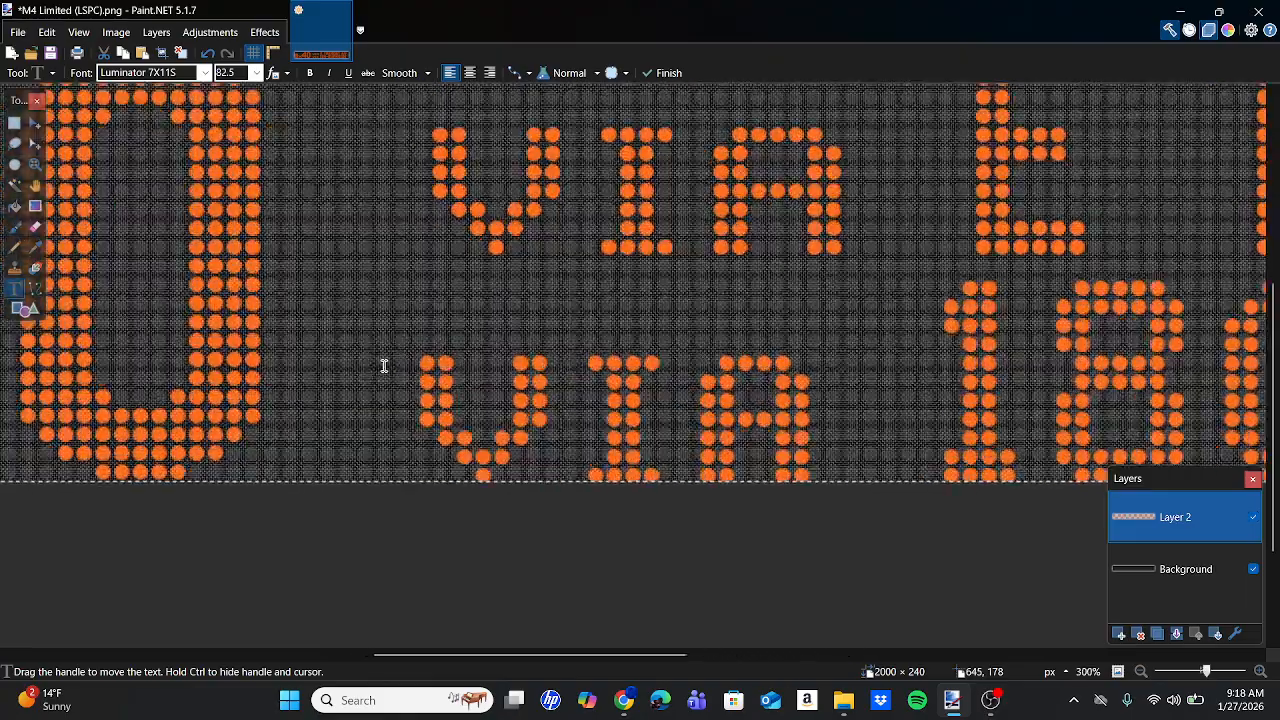
scroll(448, 351, "right", 15)
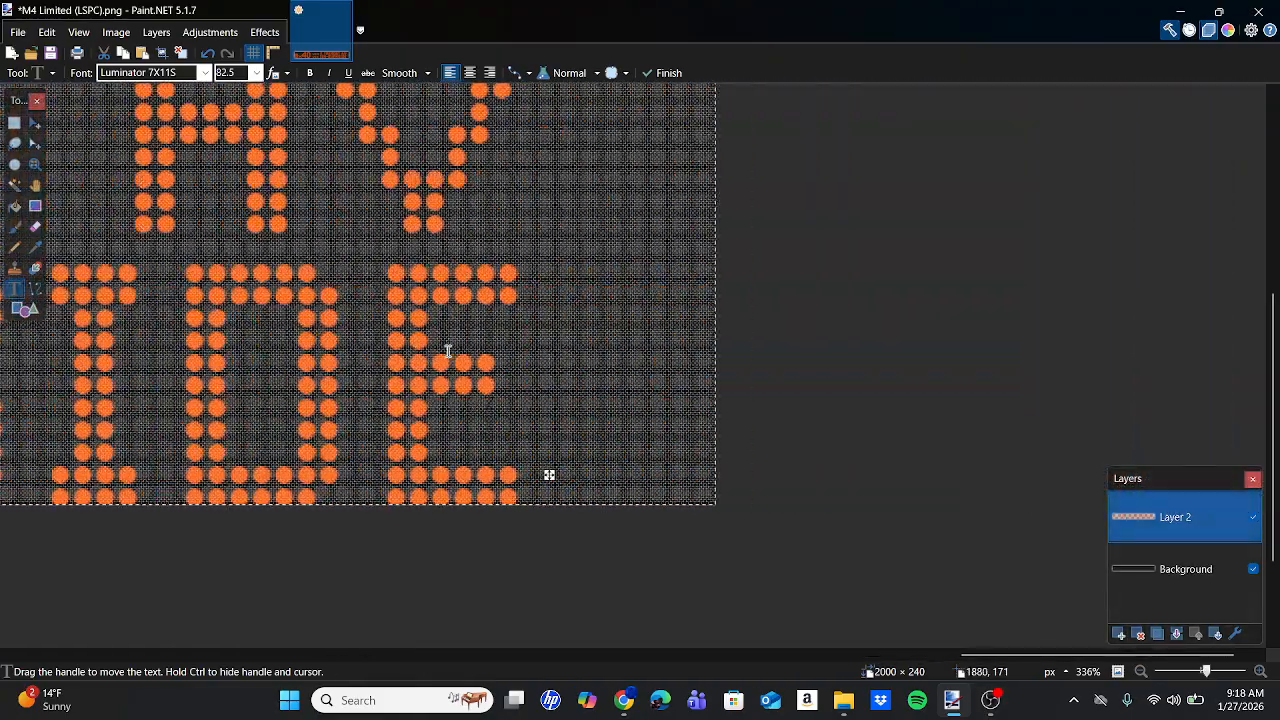
scroll(543, 191, "up", 1)
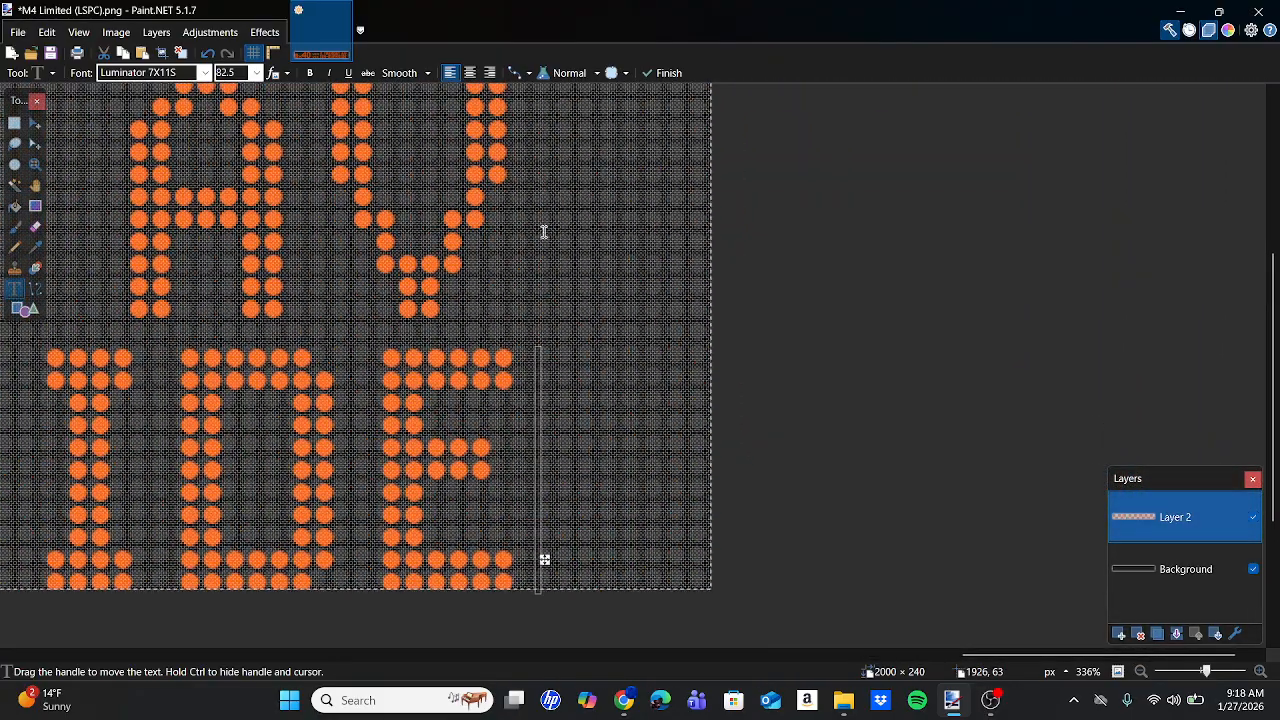
mouse_move(636, 714)
left_click(636, 645)
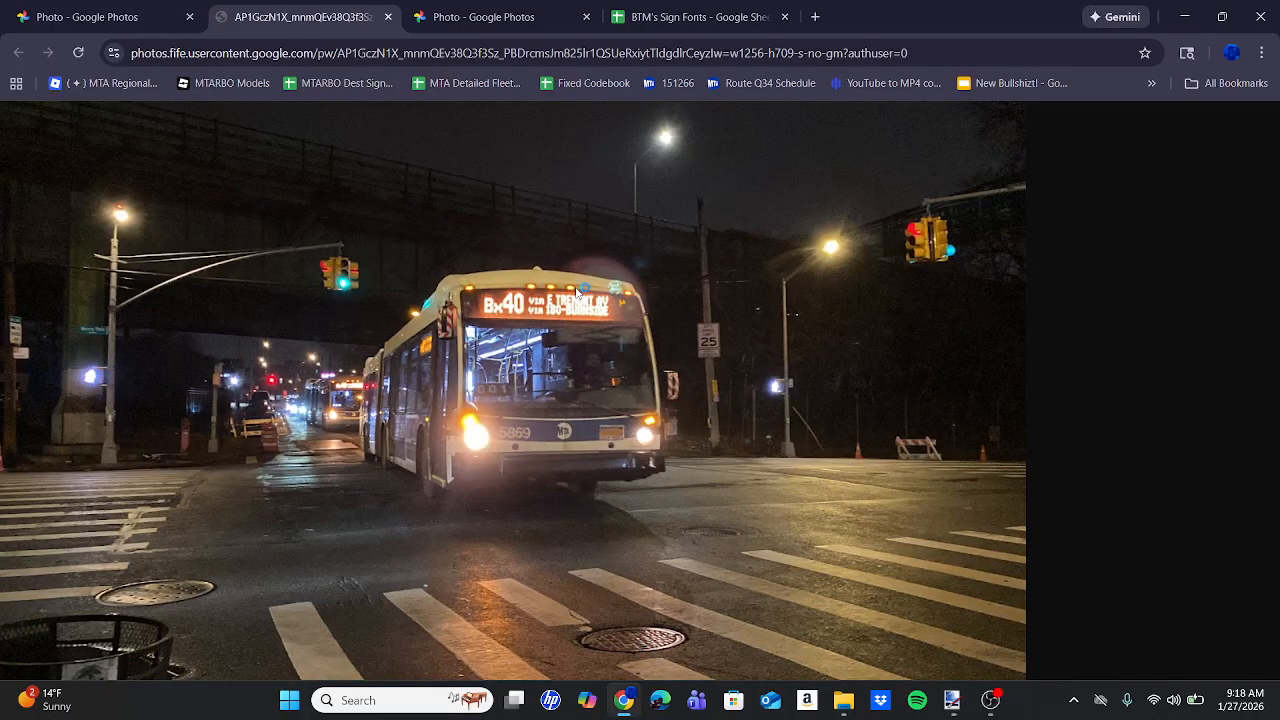
left_click(952, 702)
scroll(573, 582, "up", 5, "ctrl")
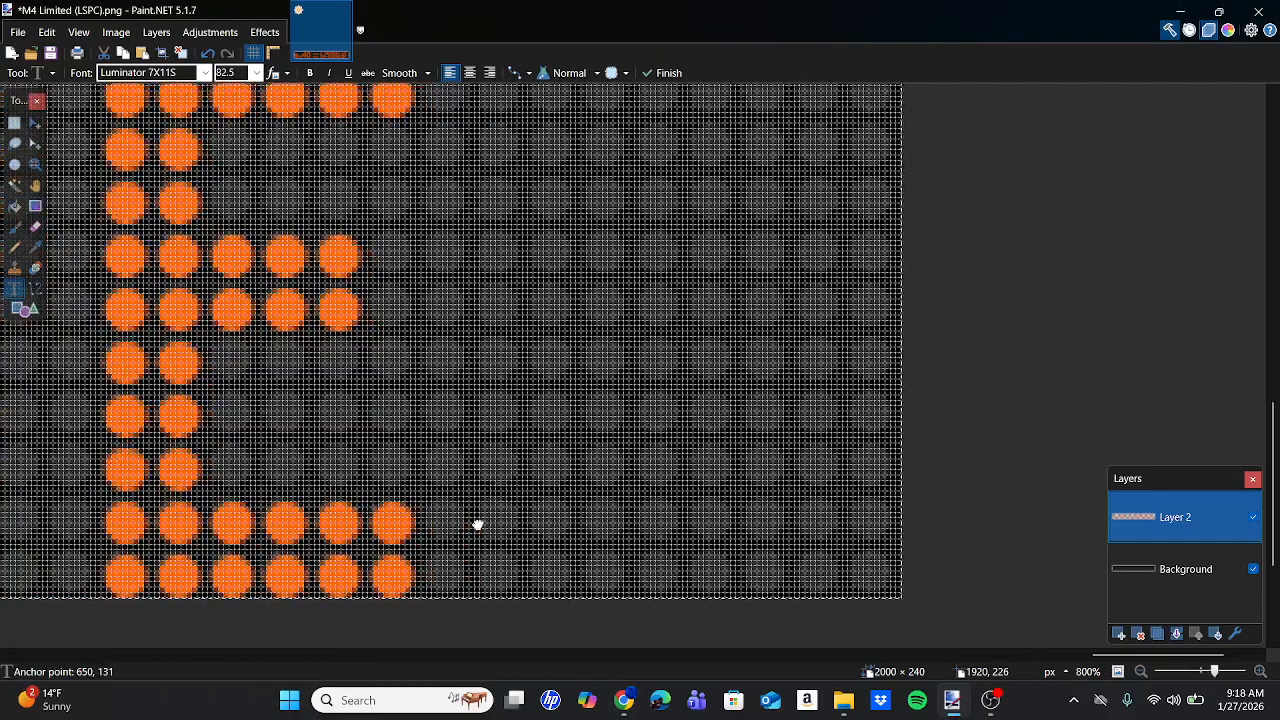
scroll(480, 522, "up", 2)
scroll(477, 520, "up", 6)
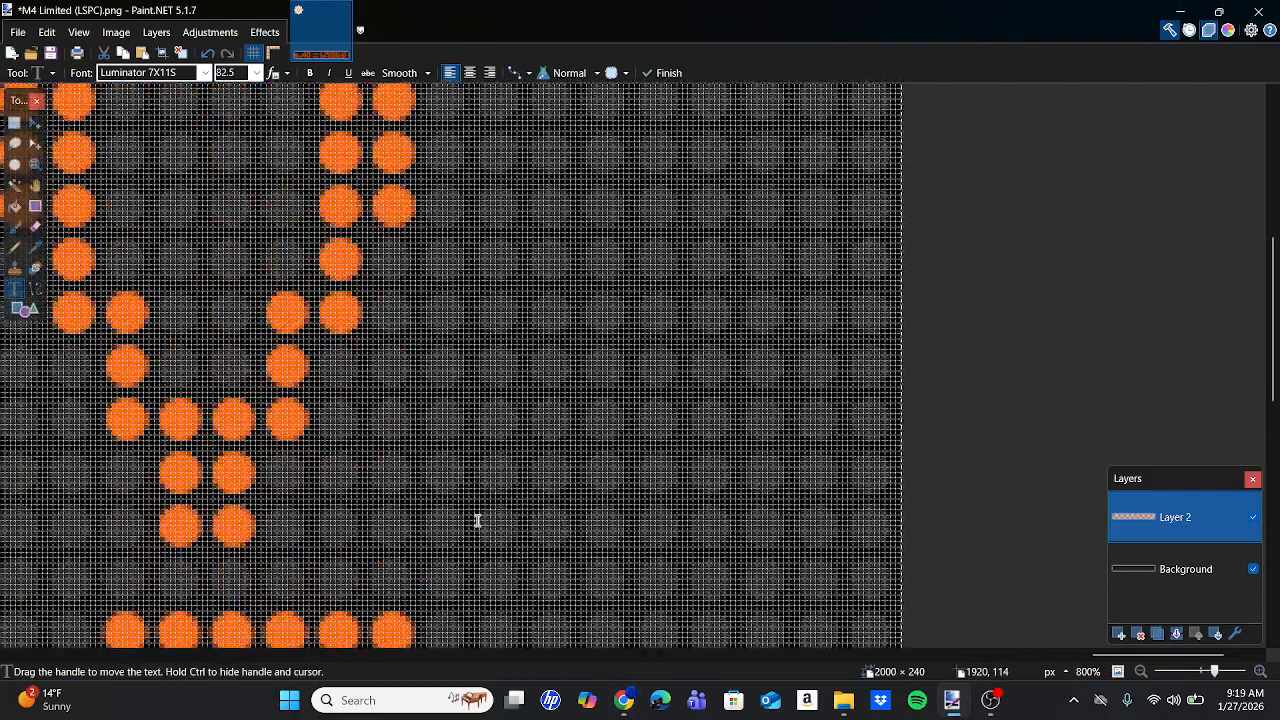
scroll(477, 520, "down", 5)
scroll(477, 520, "down", 3, "ctrl")
scroll(477, 520, "down", 8, "ctrl")
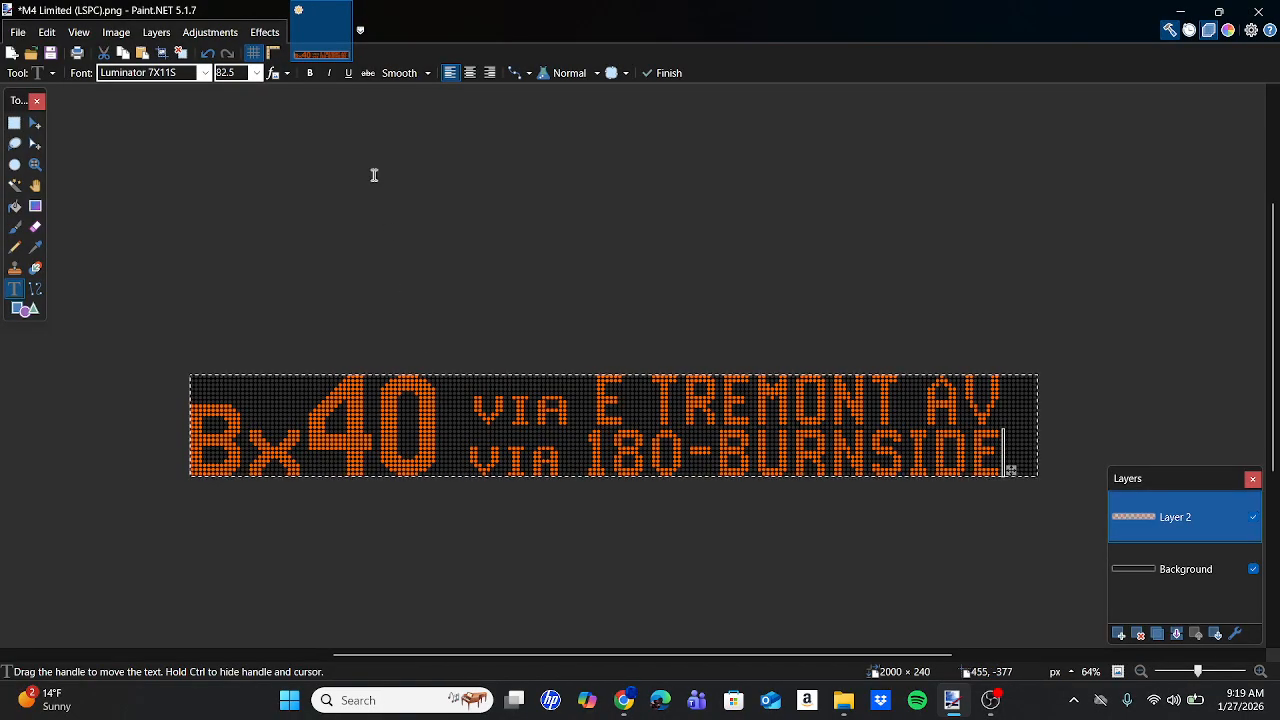
Apply a Photo > Glow effect with radius 1 to the sign.
left_click(265, 32)
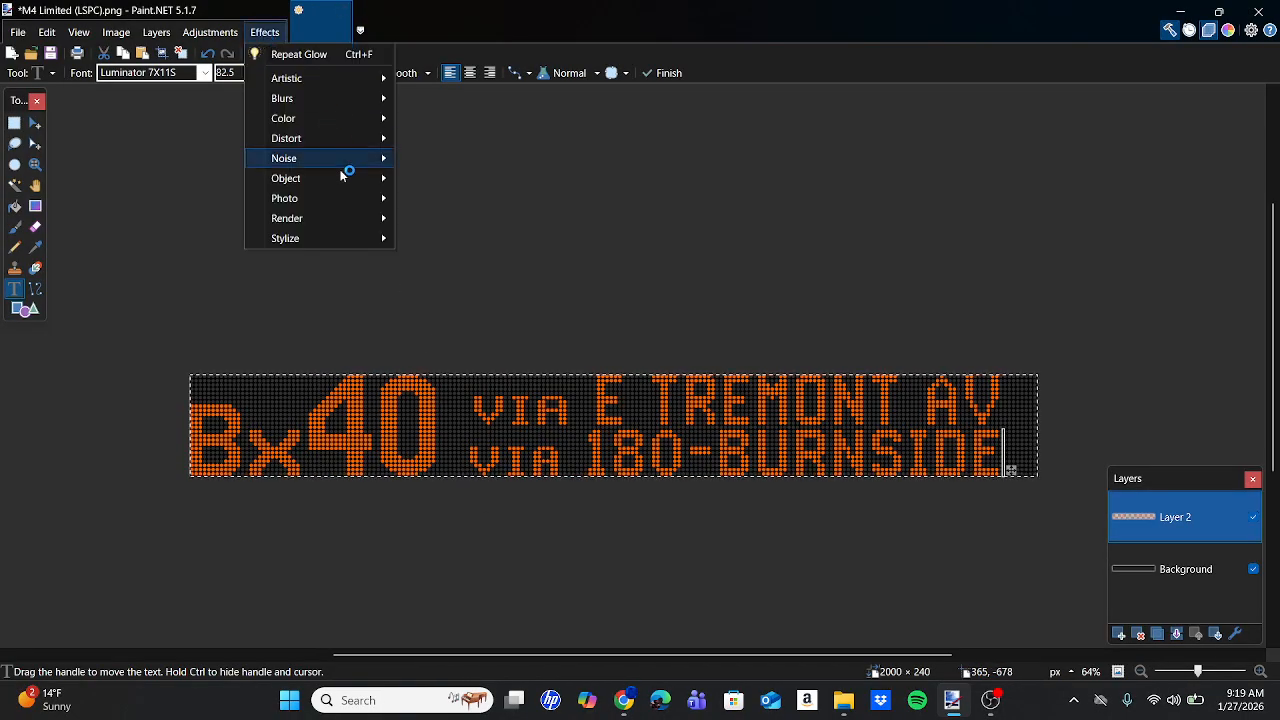
mouse_move(347, 202)
left_click(408, 197)
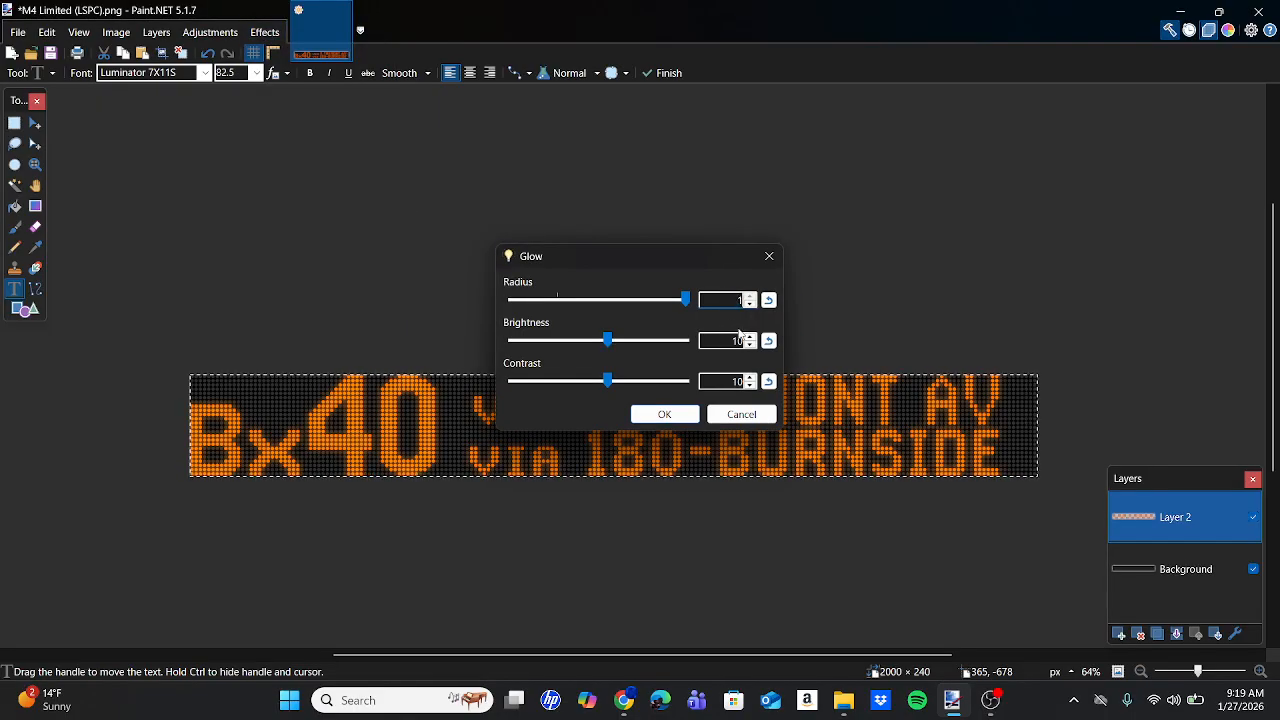
left_click(737, 341)
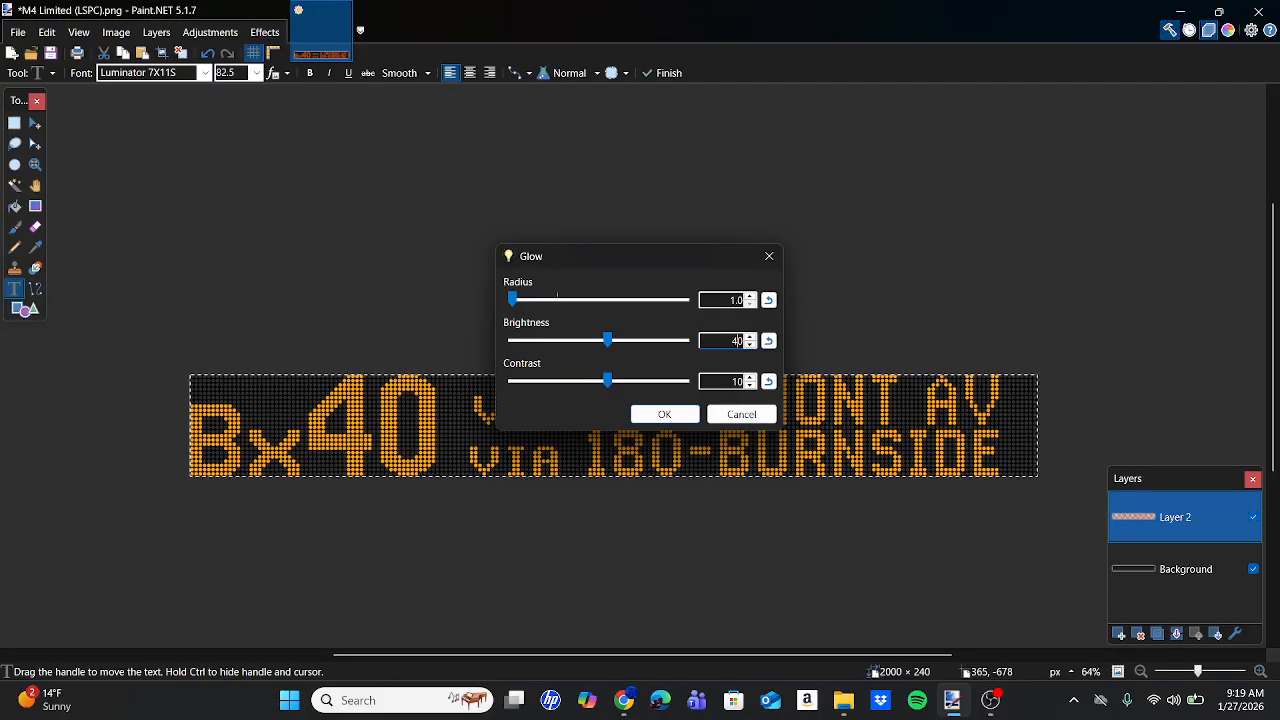
key("Return")
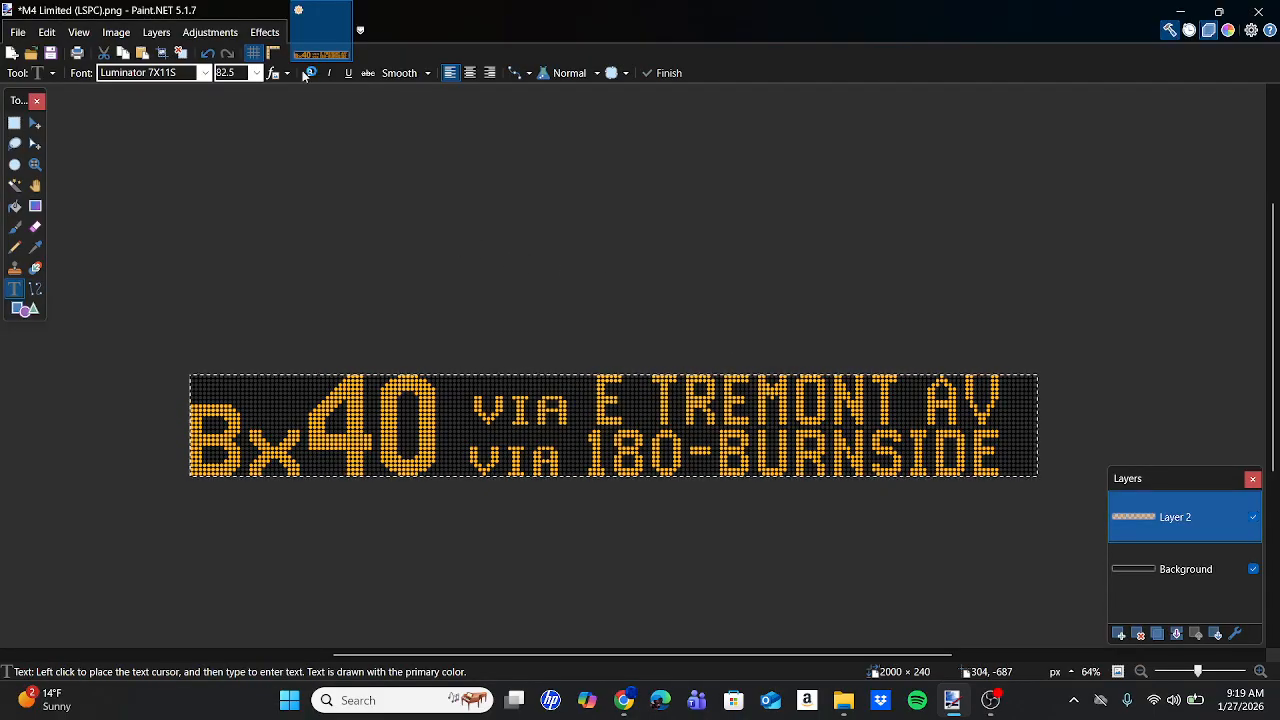
Apply a second Glow with radius 20 so the lettering shines bright yellow.
left_click(268, 35)
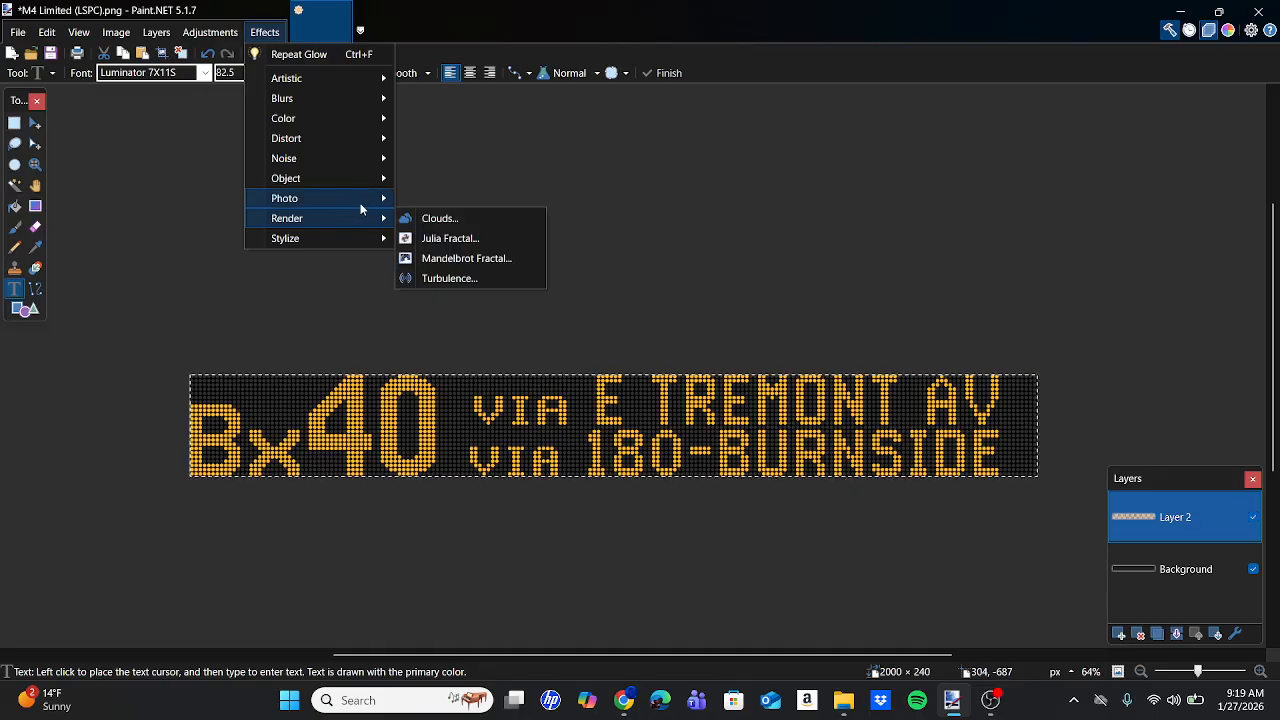
mouse_move(370, 198)
left_click(430, 199)
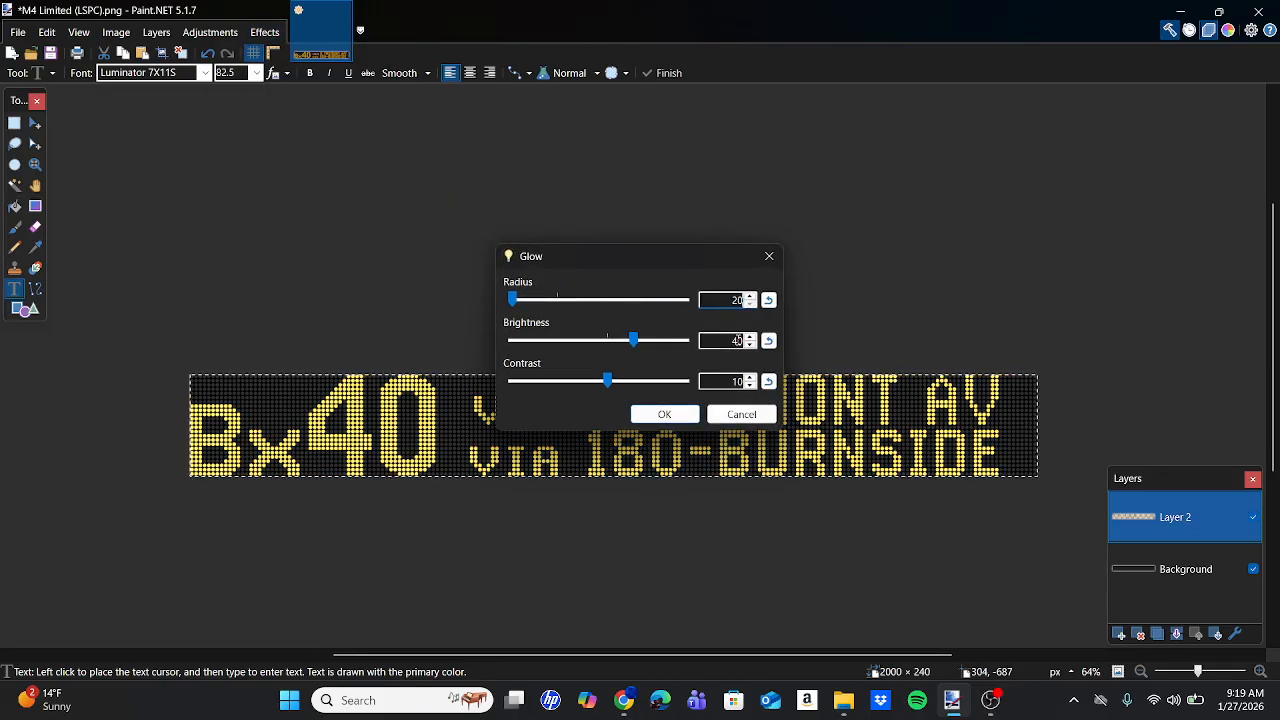
key("Return")
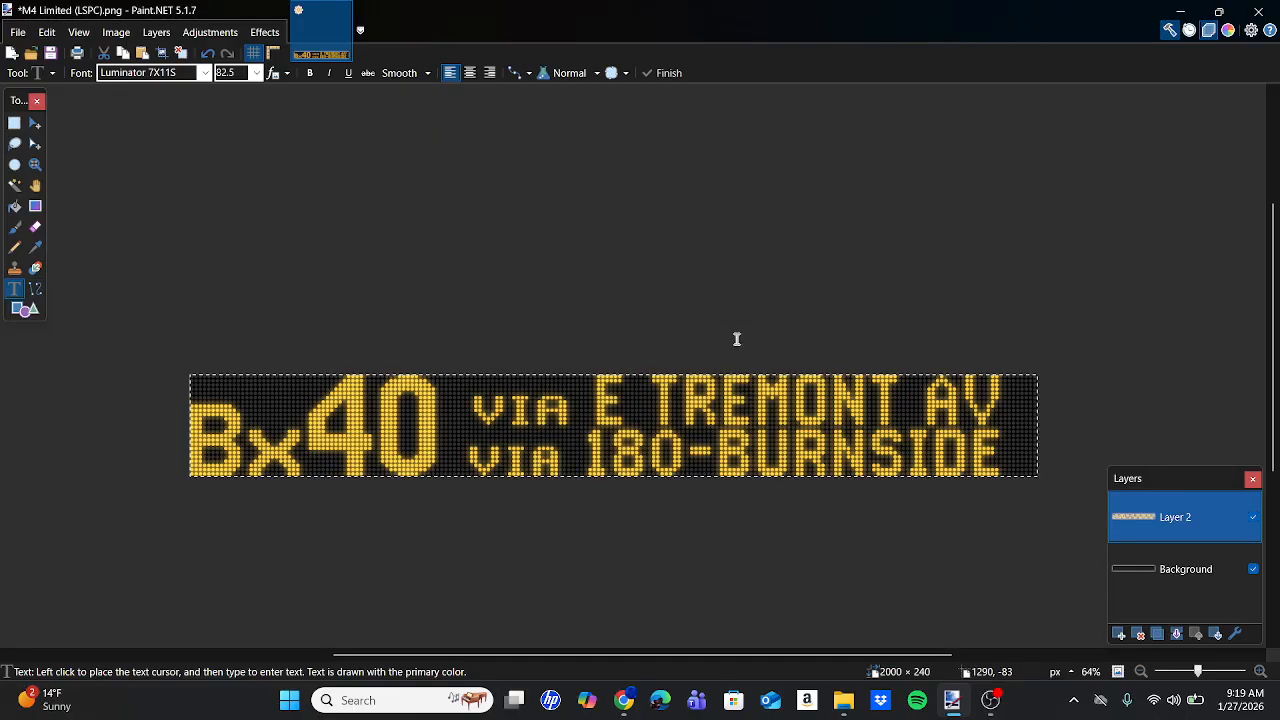
left_click(17, 33)
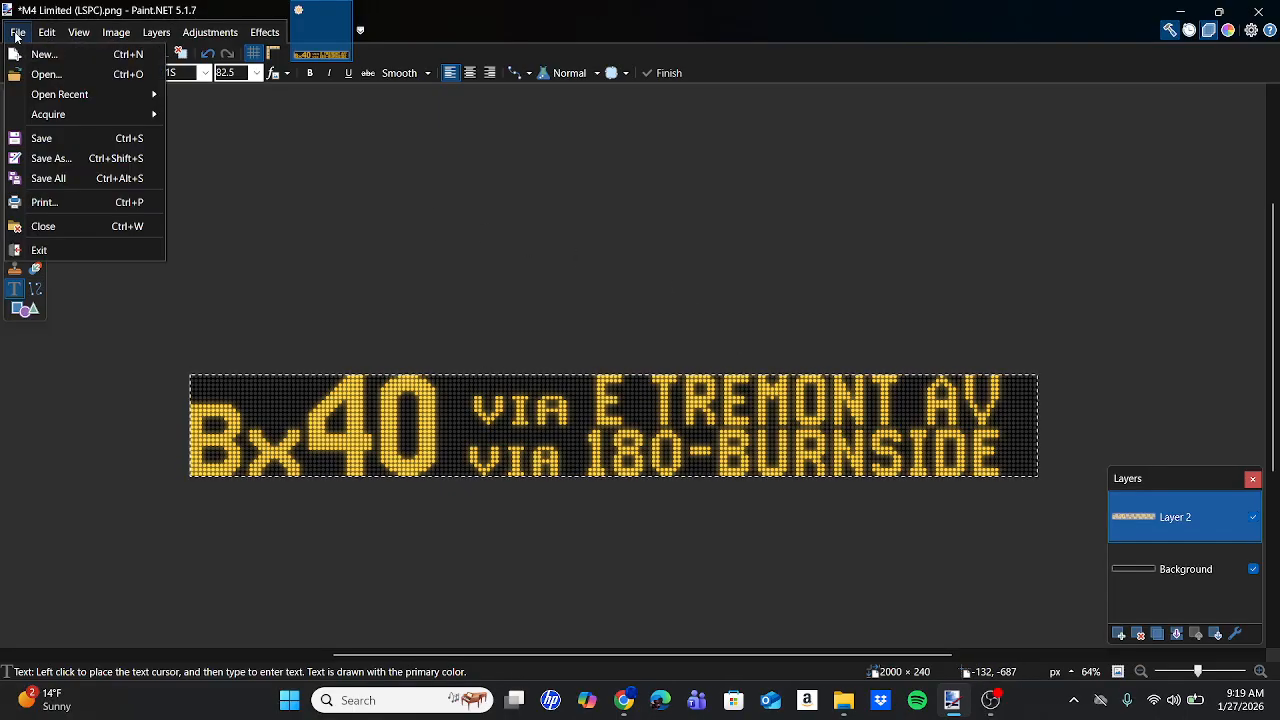
Save the sign as a flattened PNG 'Bx40 via Tremont Av (LSPC)' in Bus Signs > Gun Hill.
left_click(100, 158)
left_click(245, 580)
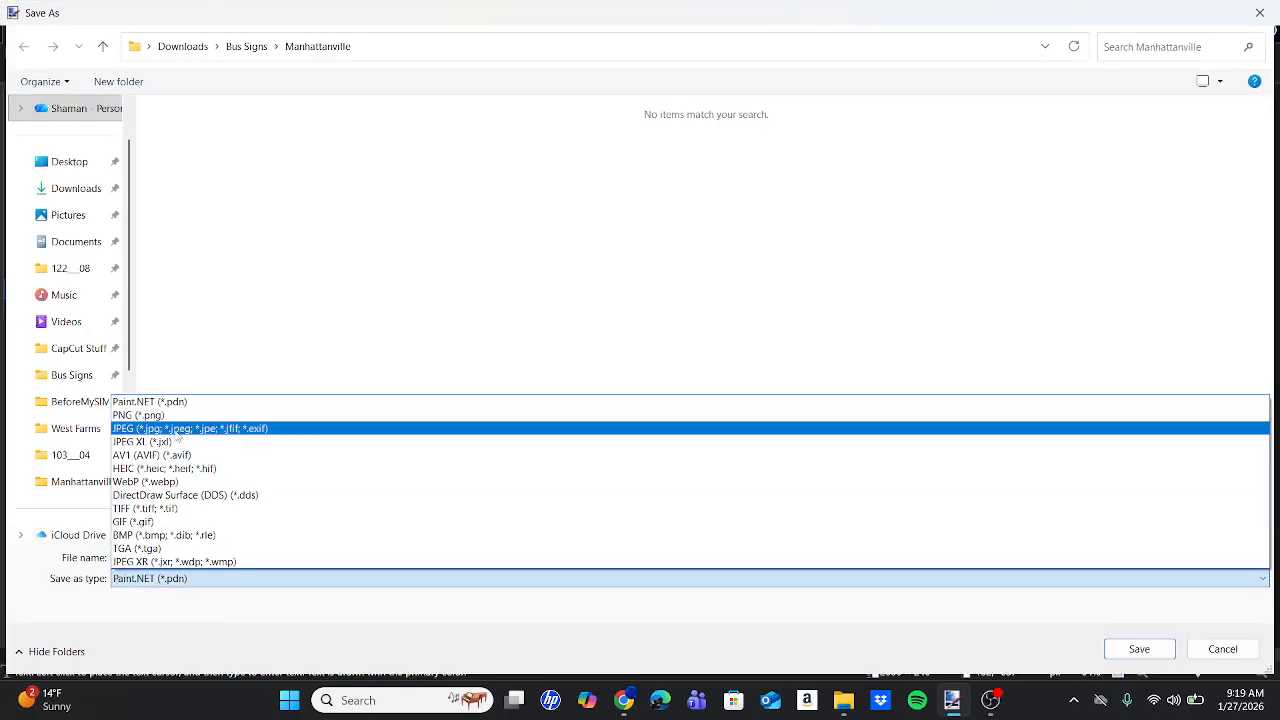
left_click(170, 420)
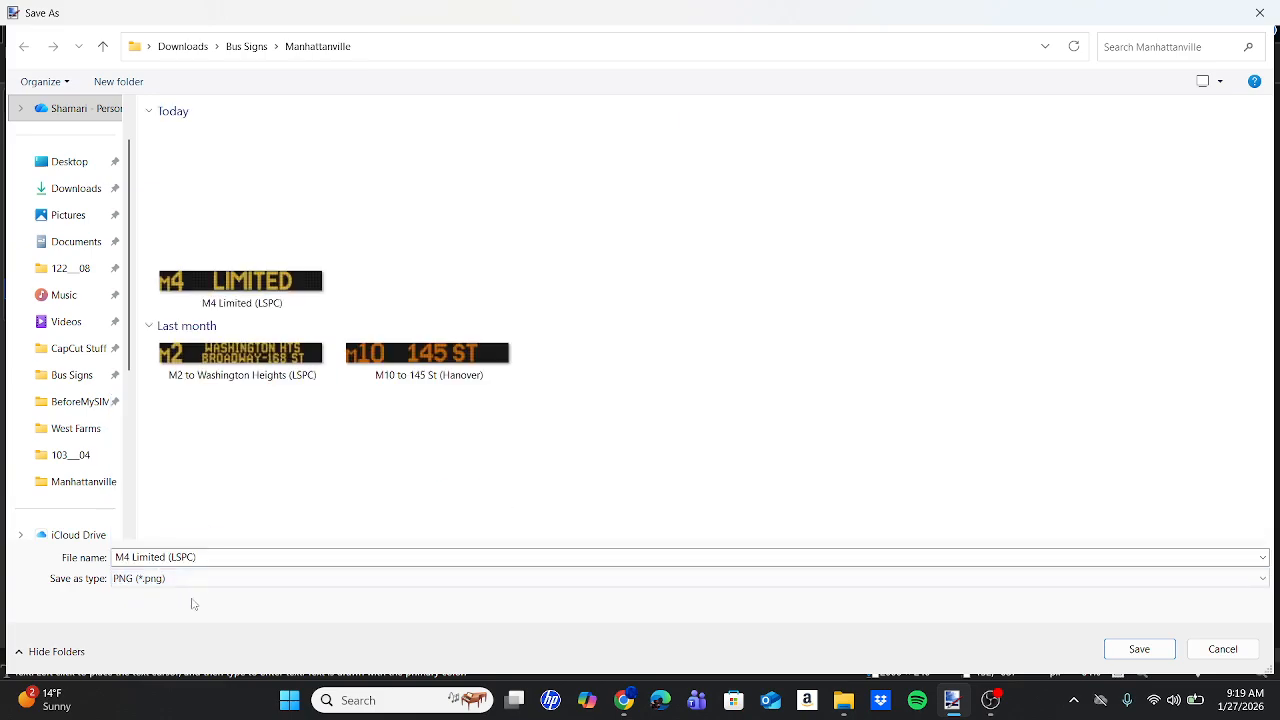
left_click(60, 375)
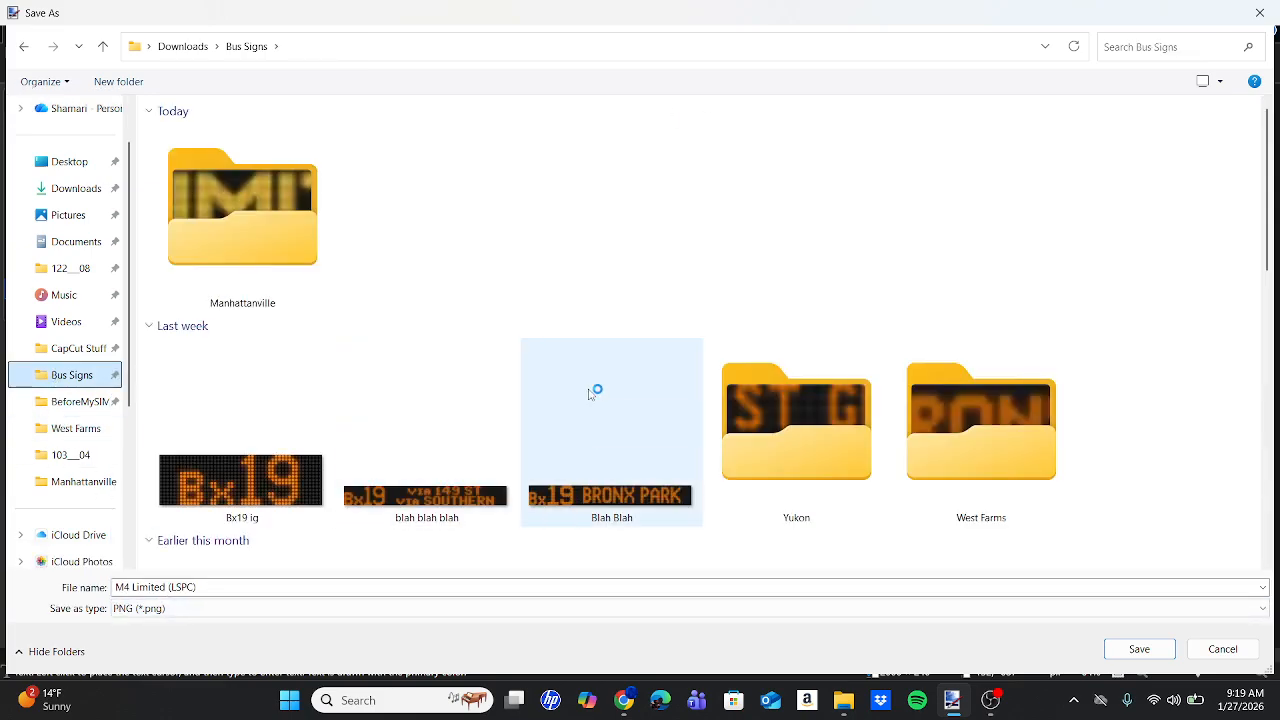
scroll(590, 393, "down", 3)
double_click(586, 286)
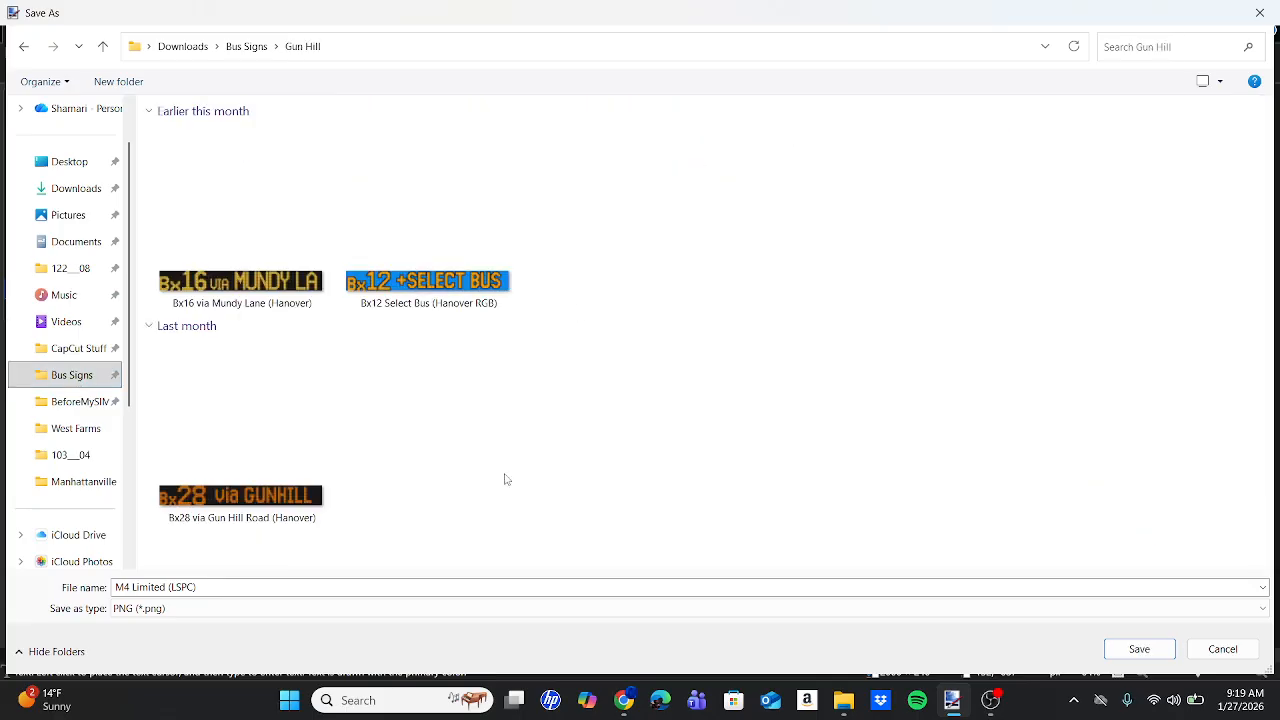
left_click(320, 589)
type("Bx40")
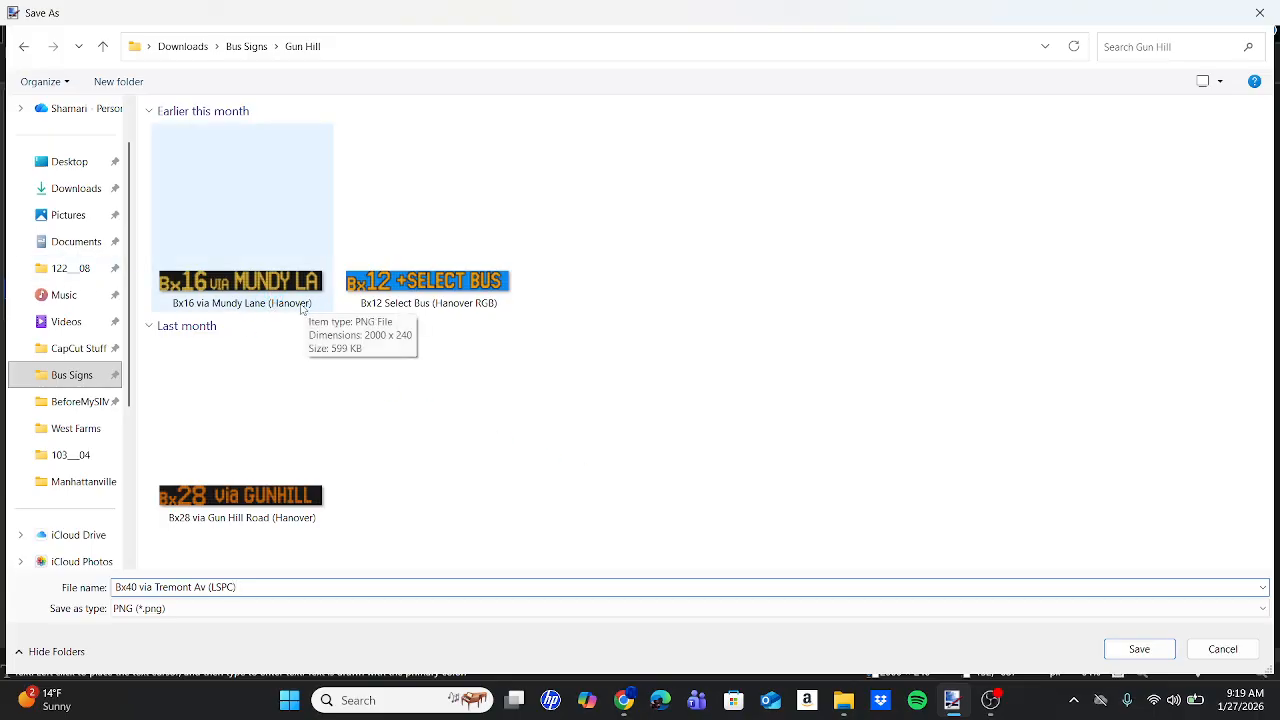
key("Return")
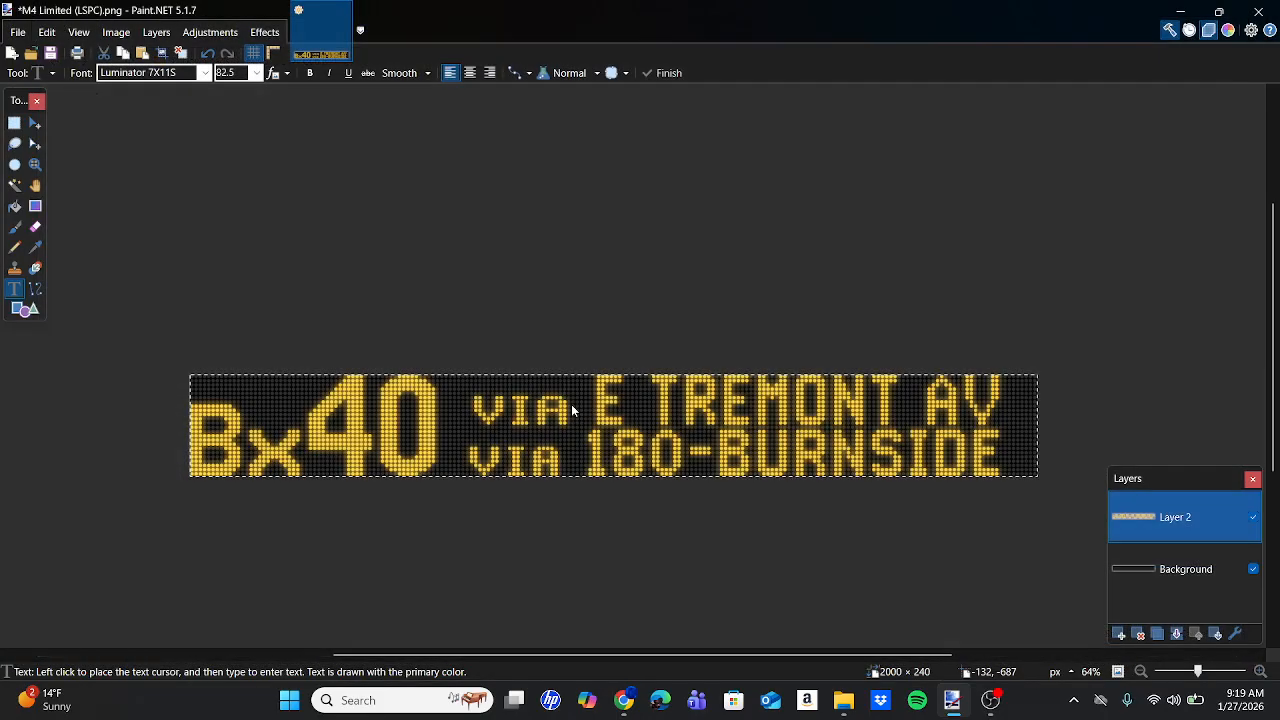
key("Return")
left_click(571, 404)
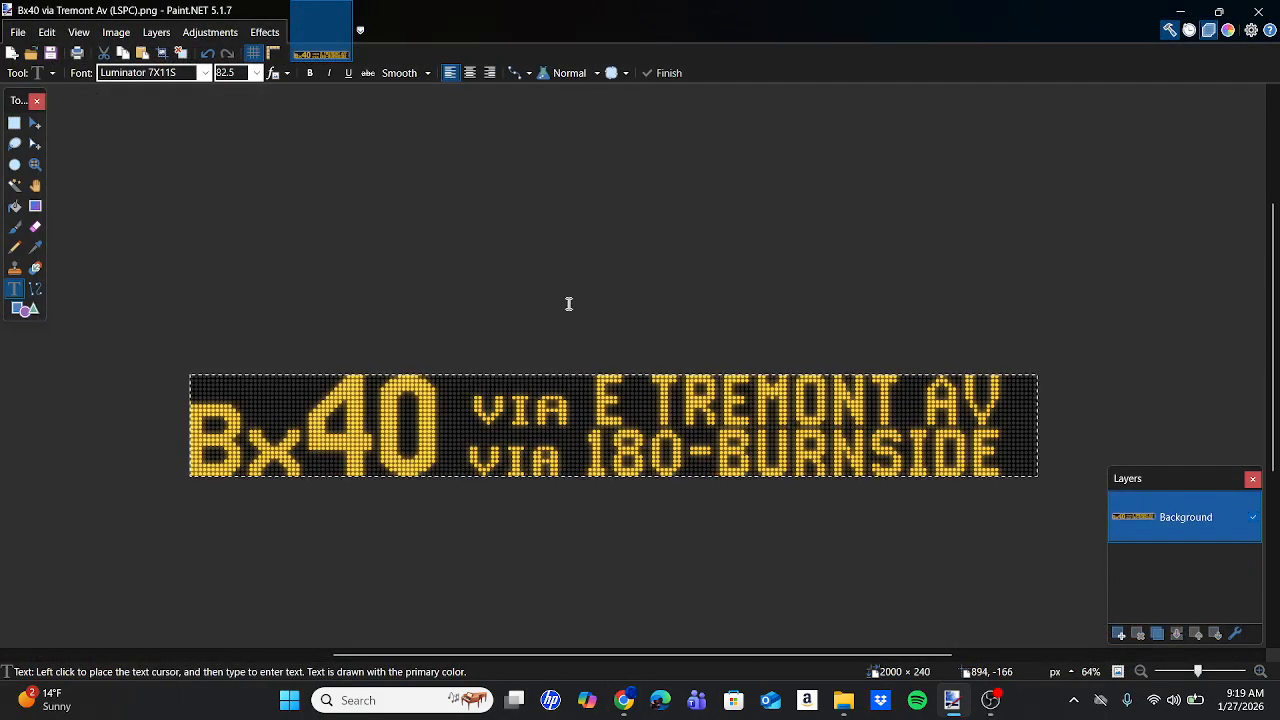
Check the OBS recording, glance at Paint.NET, then view the M4 BWAY-135 ST bus photo.
left_click(991, 700)
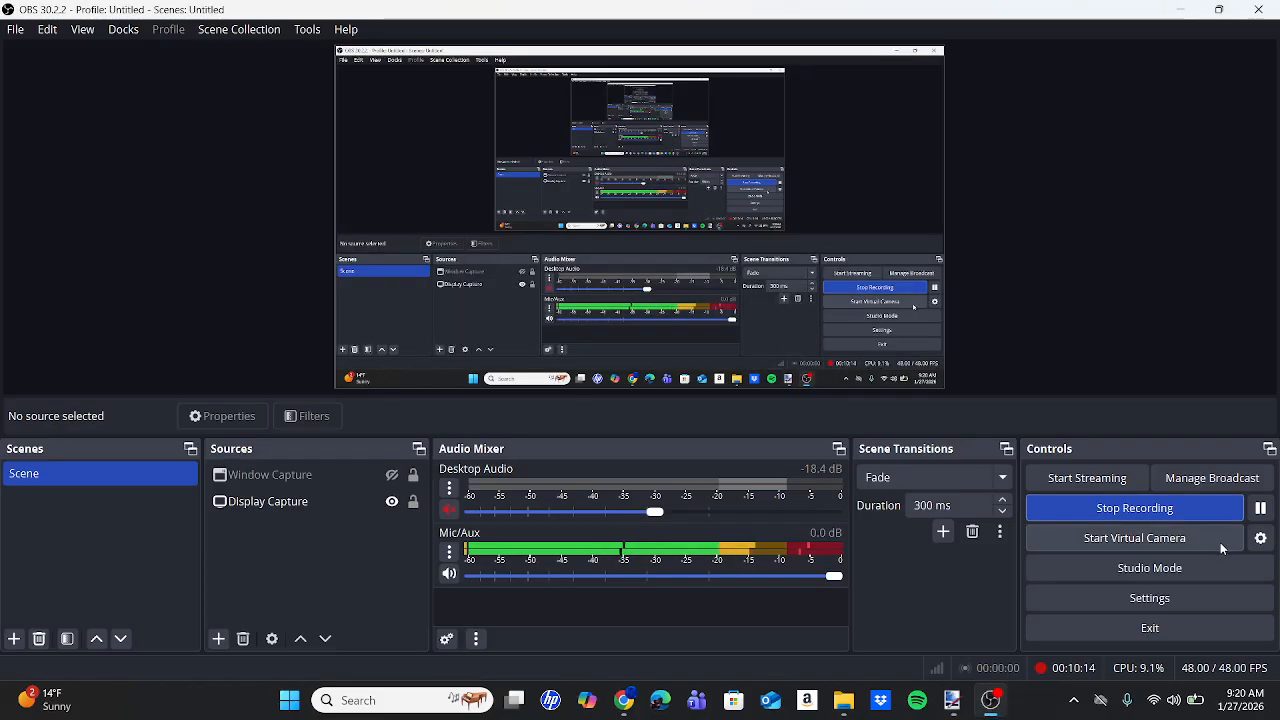
left_click(951, 702)
scroll(788, 325, "down", 2)
scroll(788, 325, "left", 1)
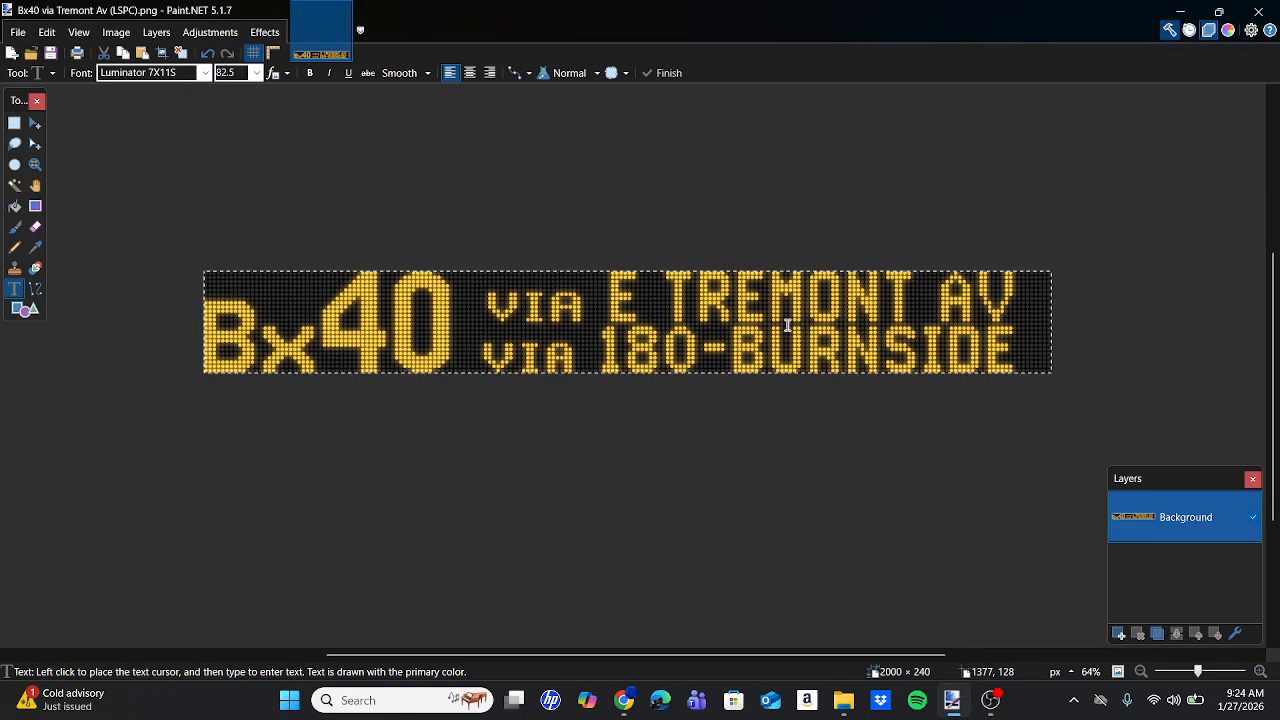
left_click(990, 700)
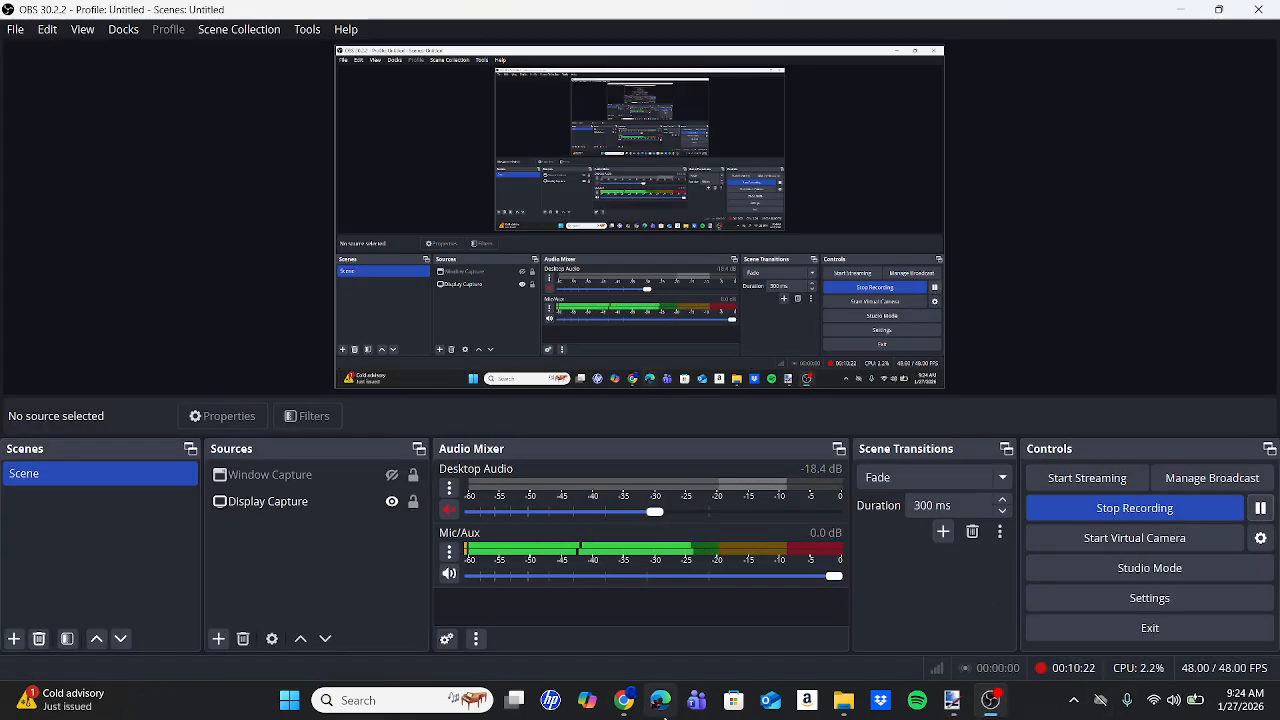
left_click(622, 700)
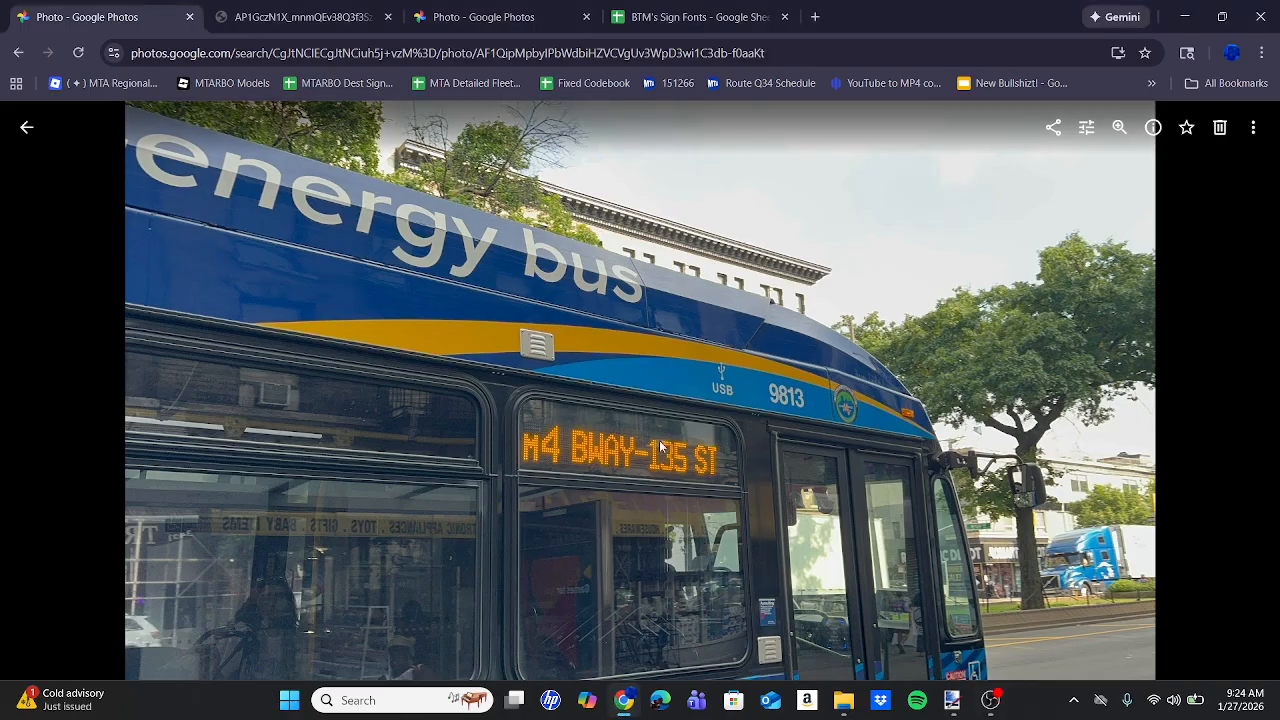
Zoom the photo onto the M4 sign, then close Paint.NET, dismiss the update notice and relaunch it.
left_click(605, 430)
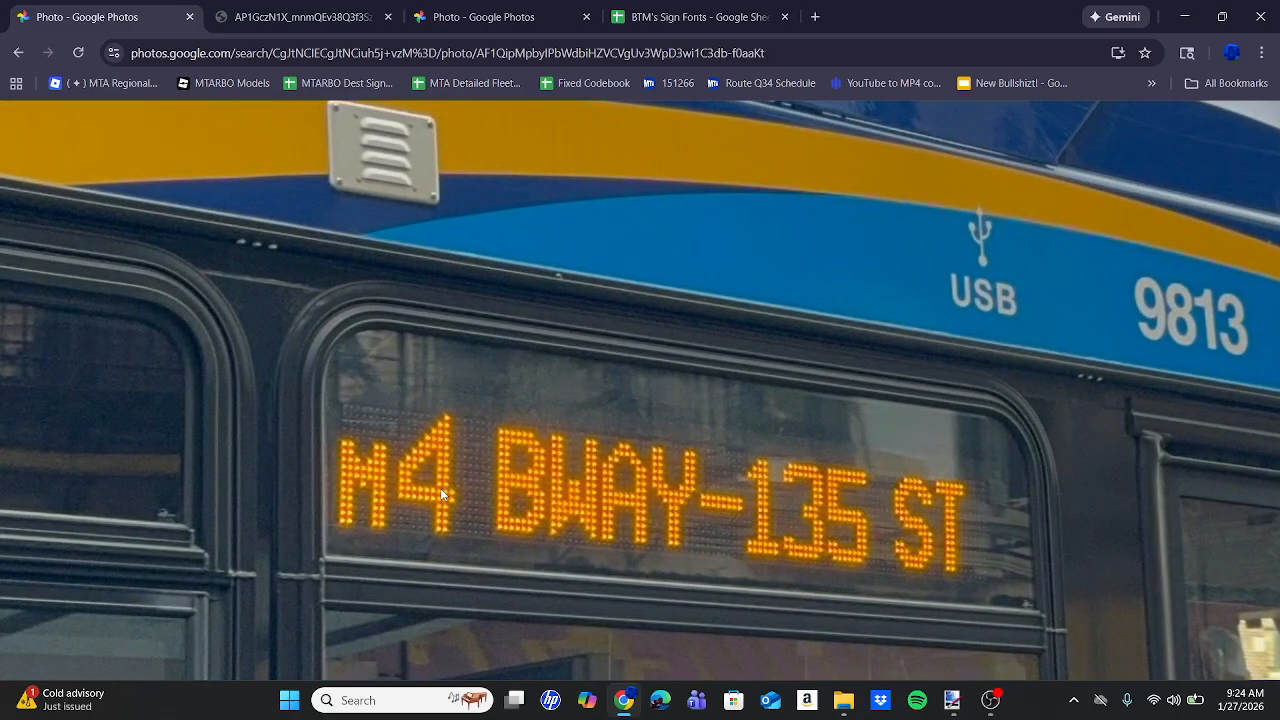
left_click_drag(693, 472, 752, 372)
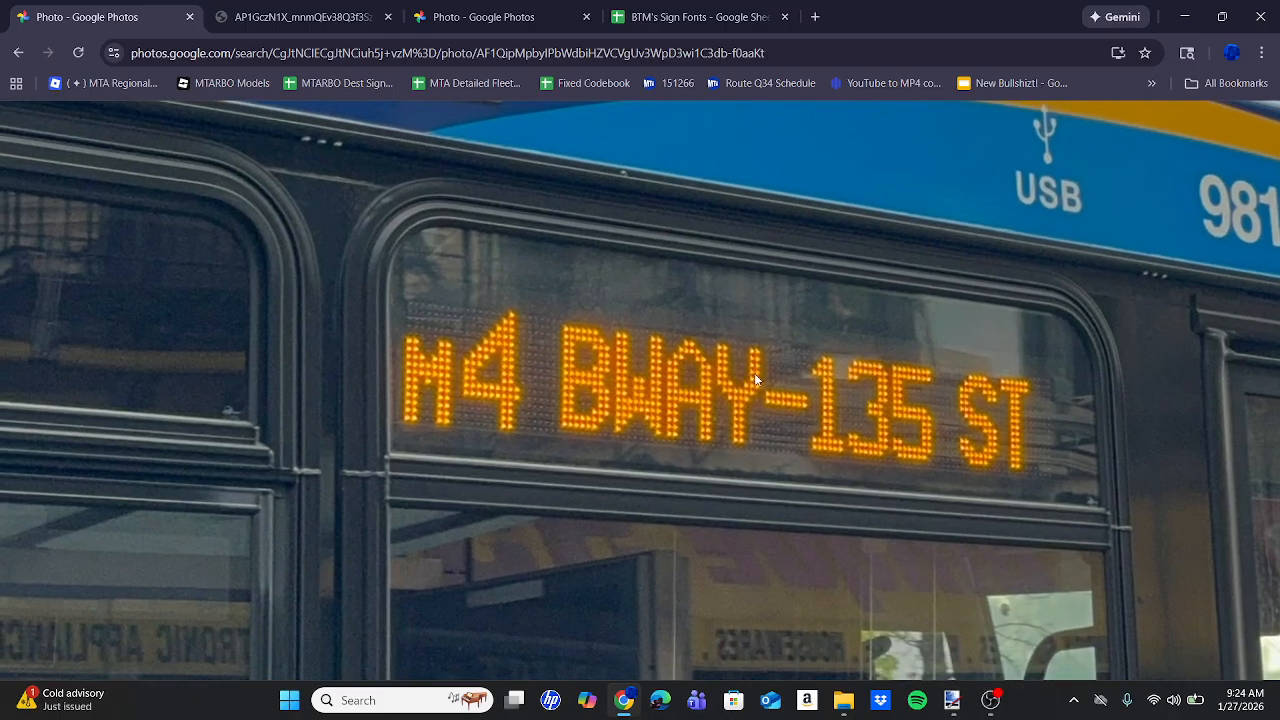
left_click(952, 700)
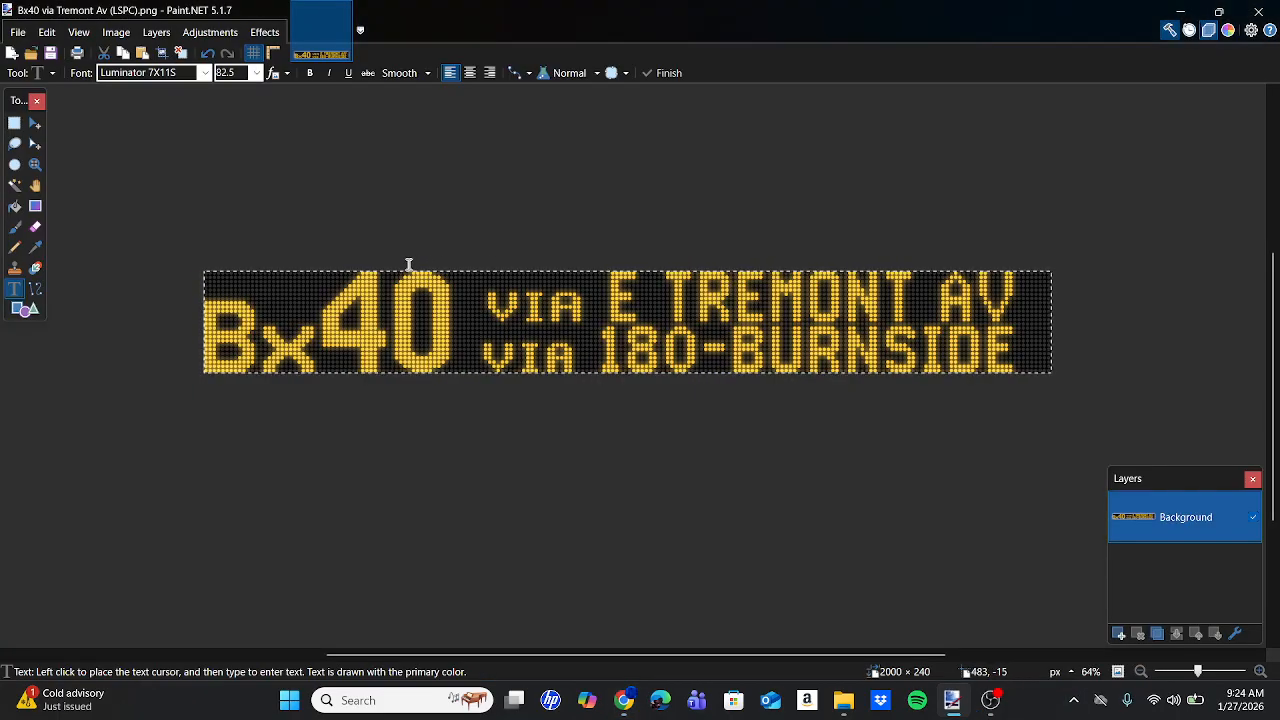
scroll(409, 265, "up", 3)
scroll(920, 346, "down", 3)
left_click(1270, 8)
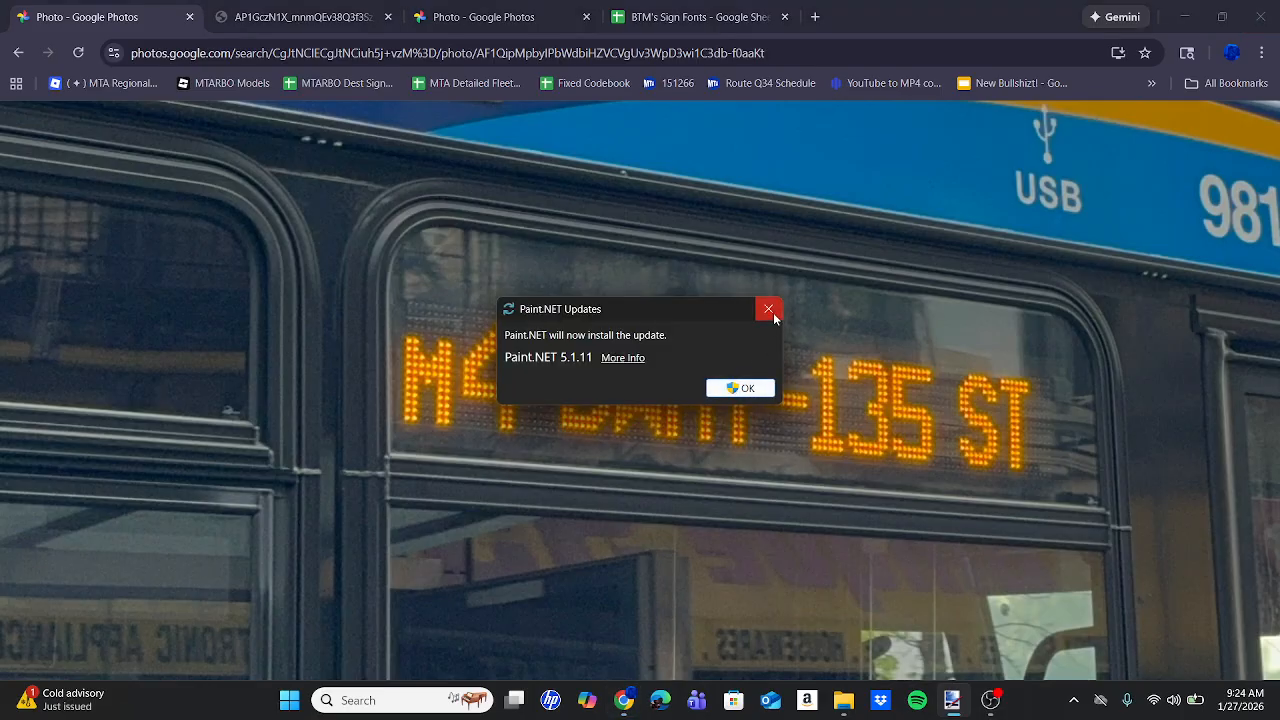
left_click(768, 310)
left_click(959, 708)
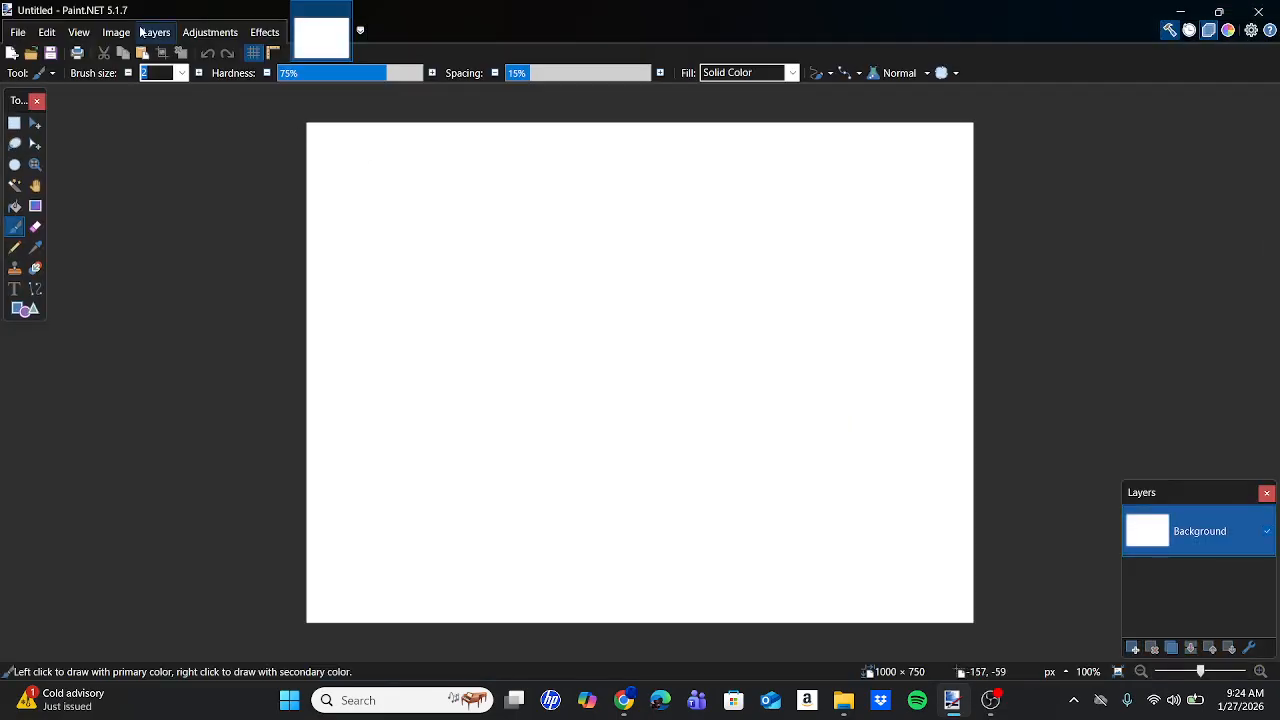
Copy the blank 120x16 sign template from the Bus Signs folder.
left_click(122, 30)
left_click(123, 30)
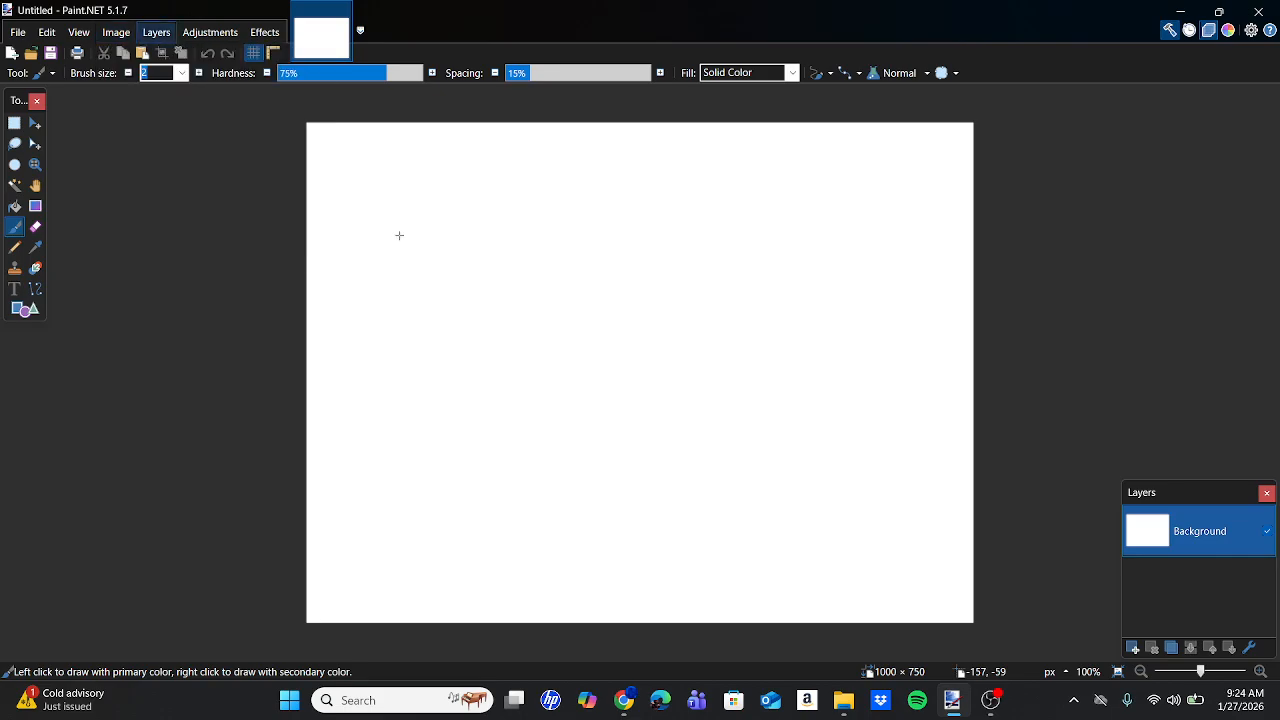
left_click(843, 706)
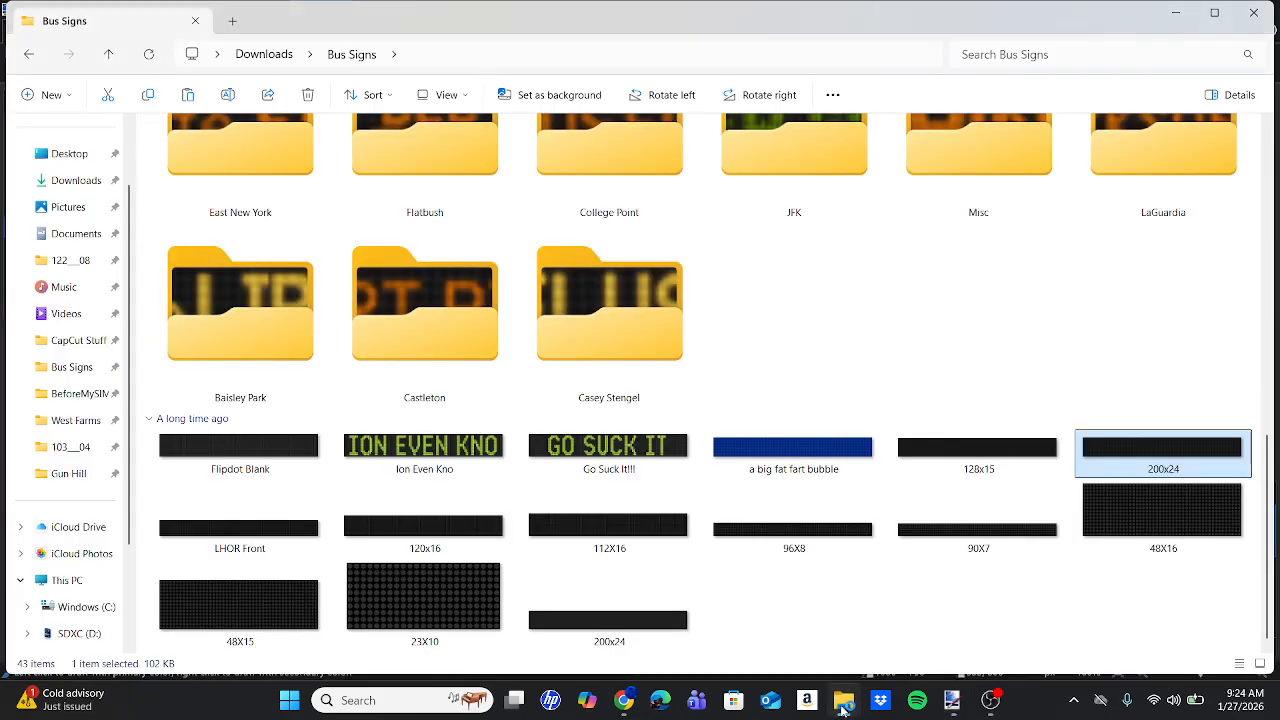
left_click(422, 540)
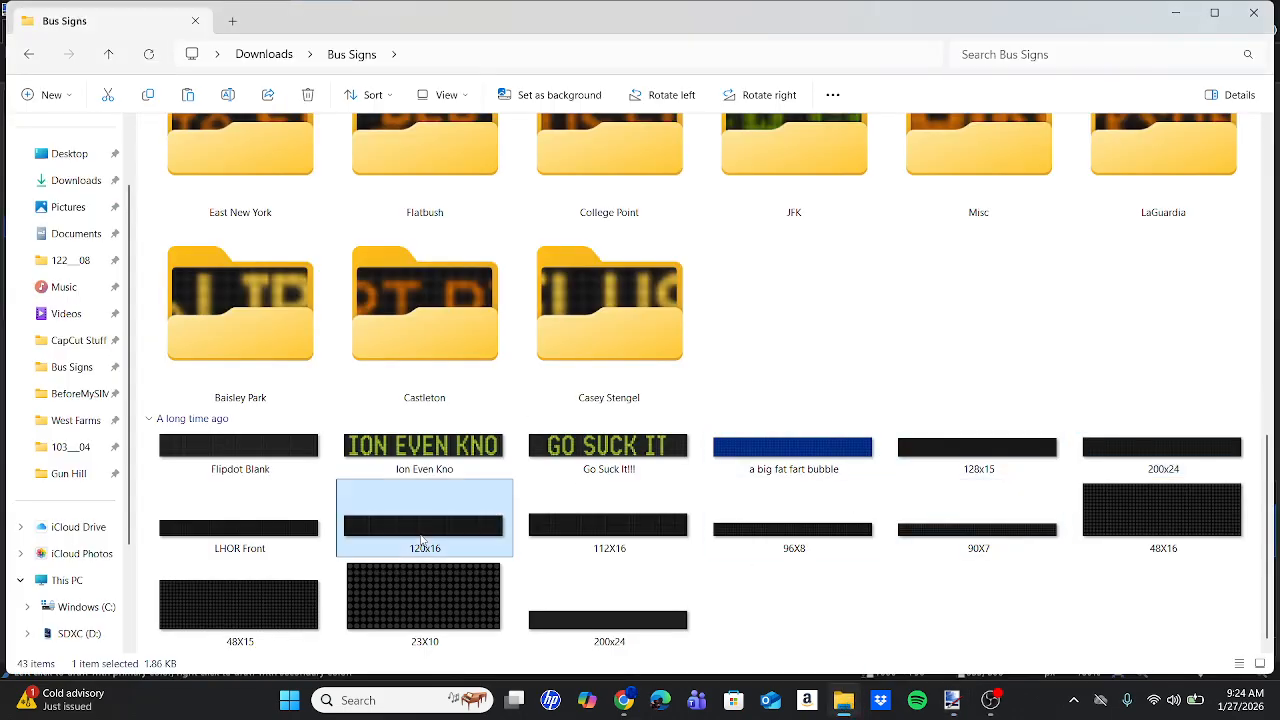
left_click(960, 700)
Resize the image to 1200×160 pixels and paste the dot-matrix template onto it.
left_click(158, 31)
mouse_move(127, 33)
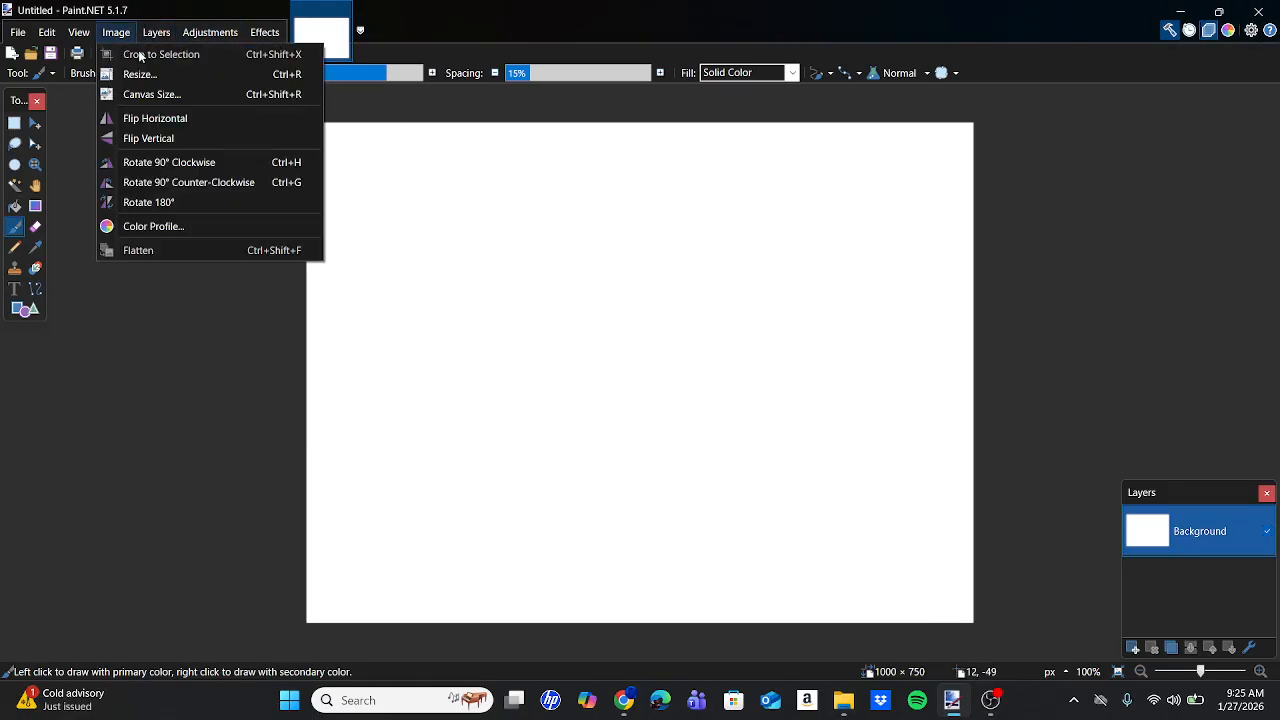
left_click(140, 74)
type("1200")
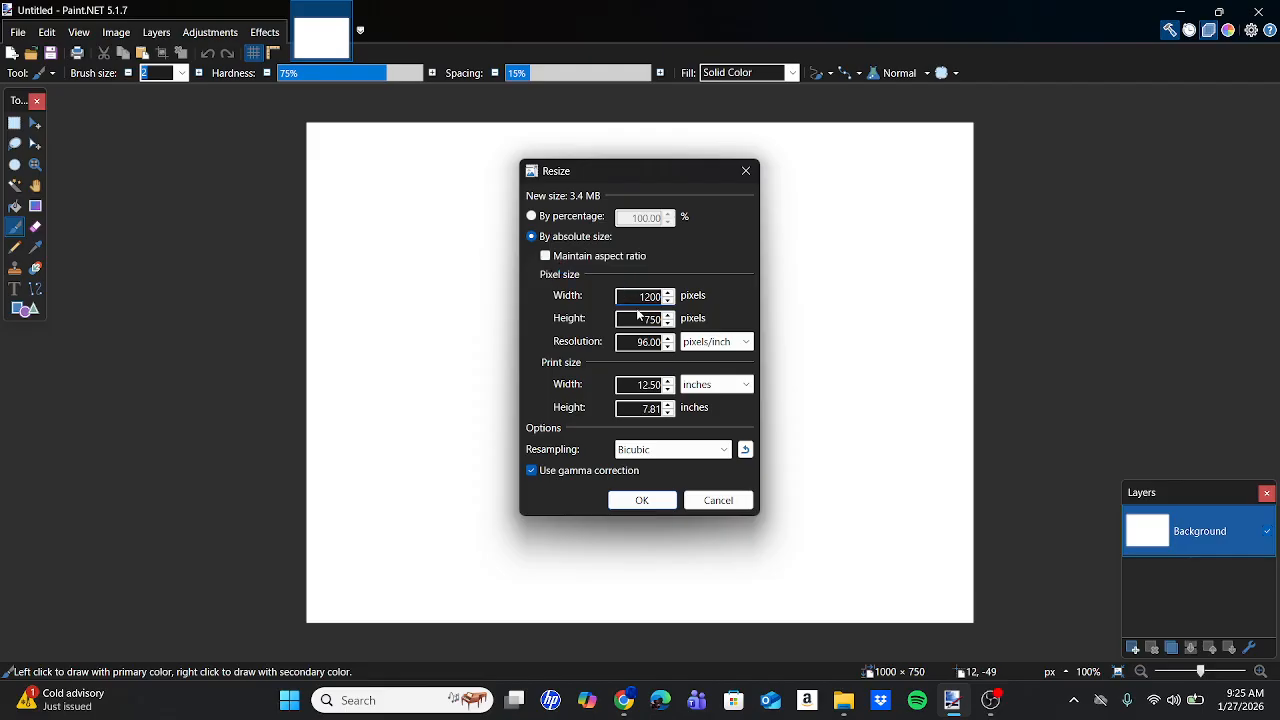
type("160")
key("Return")
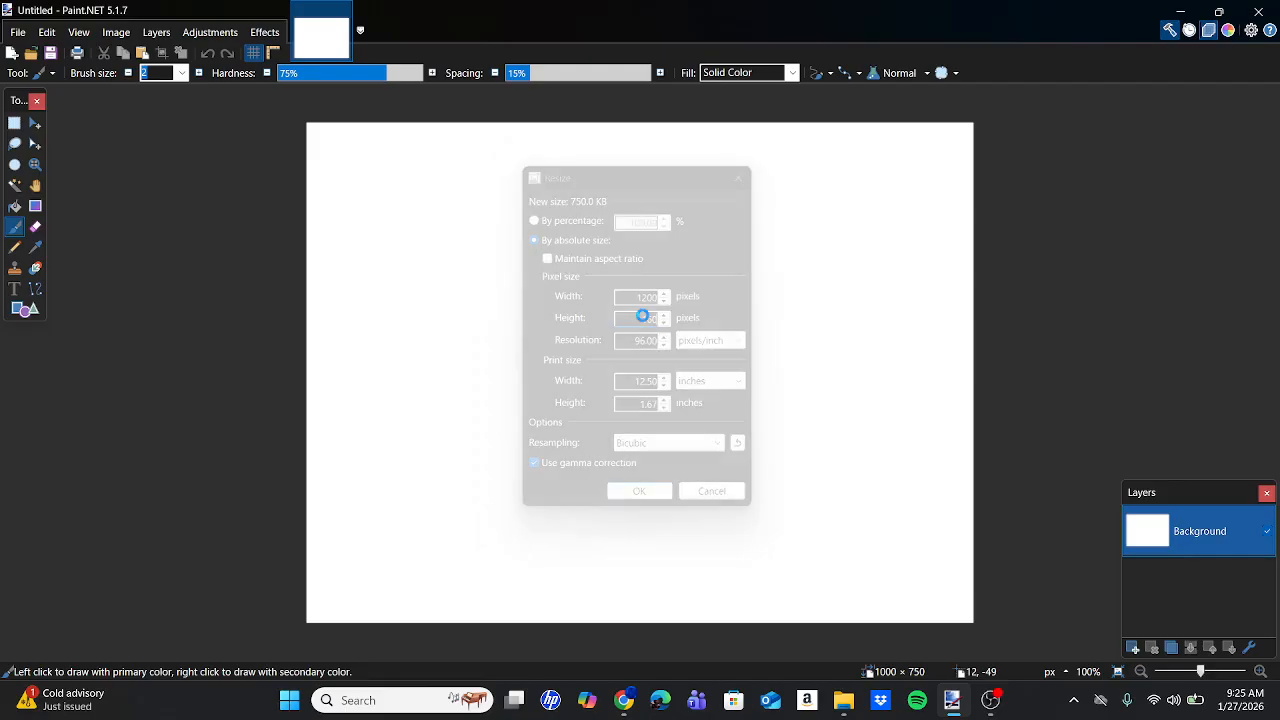
key("ctrl+v")
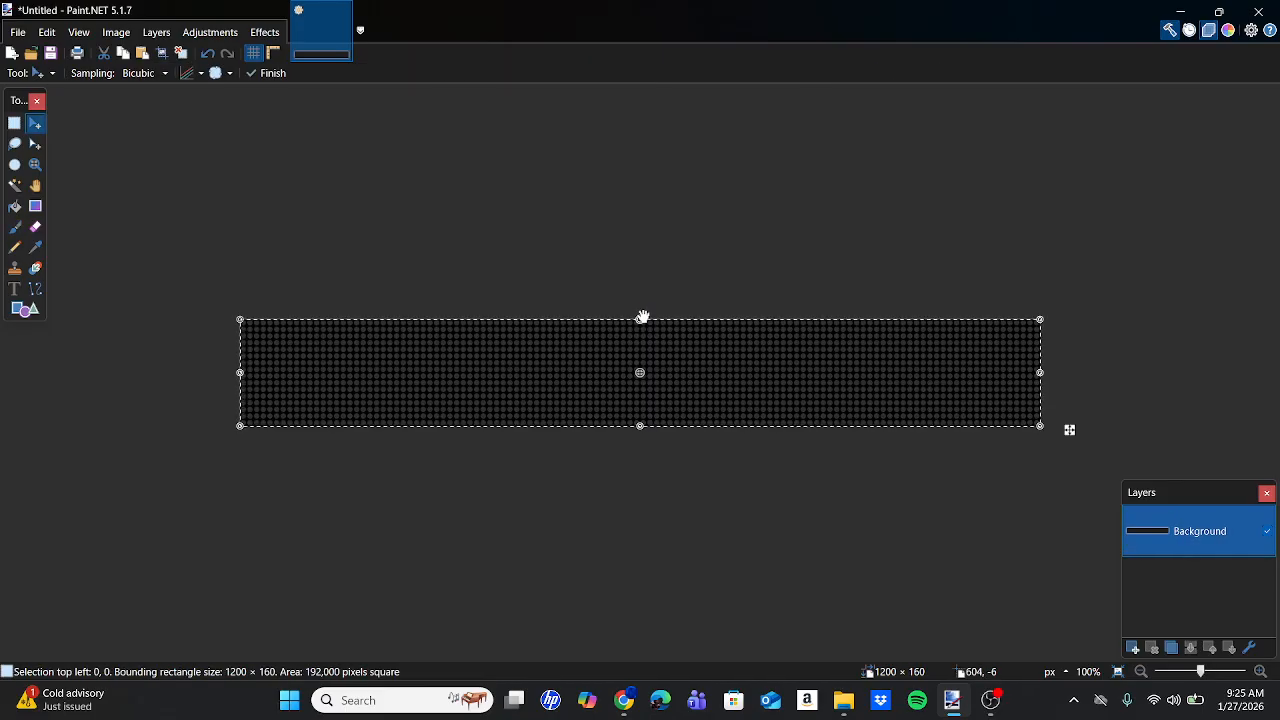
Add a new layer and start a text entry at the left of the sign.
left_click(1134, 650)
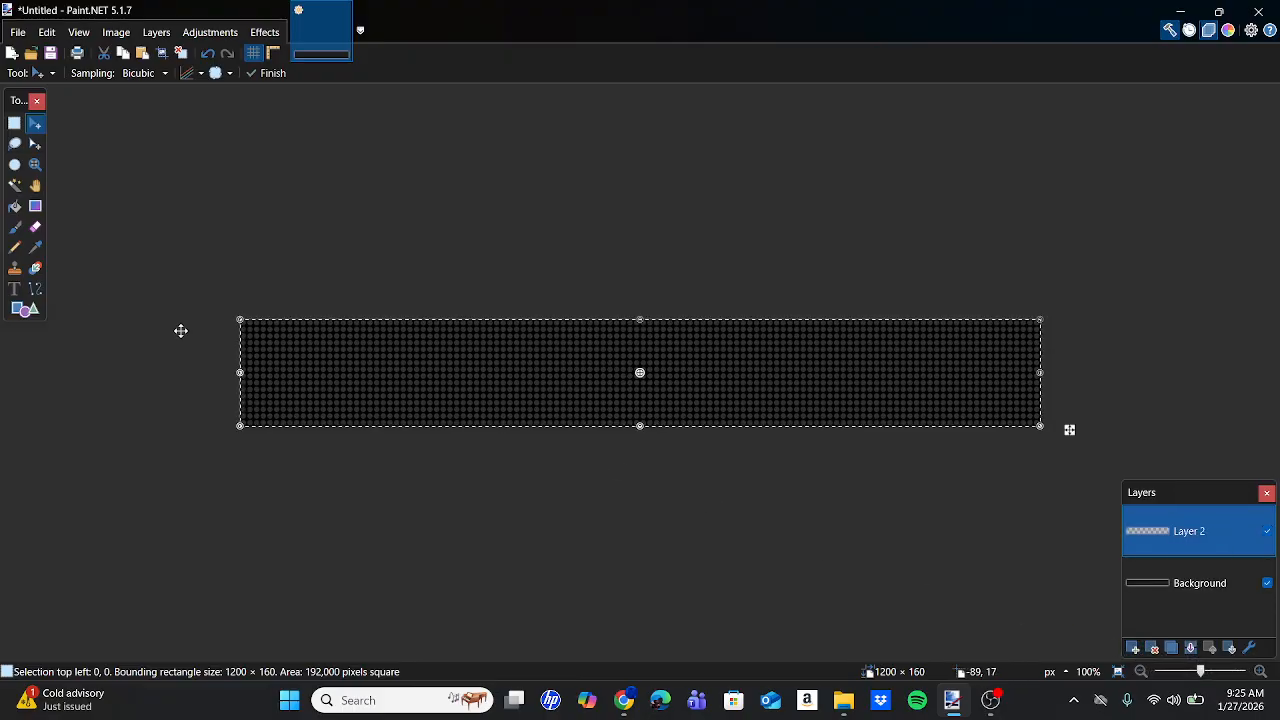
left_click(14, 289)
left_click(304, 375)
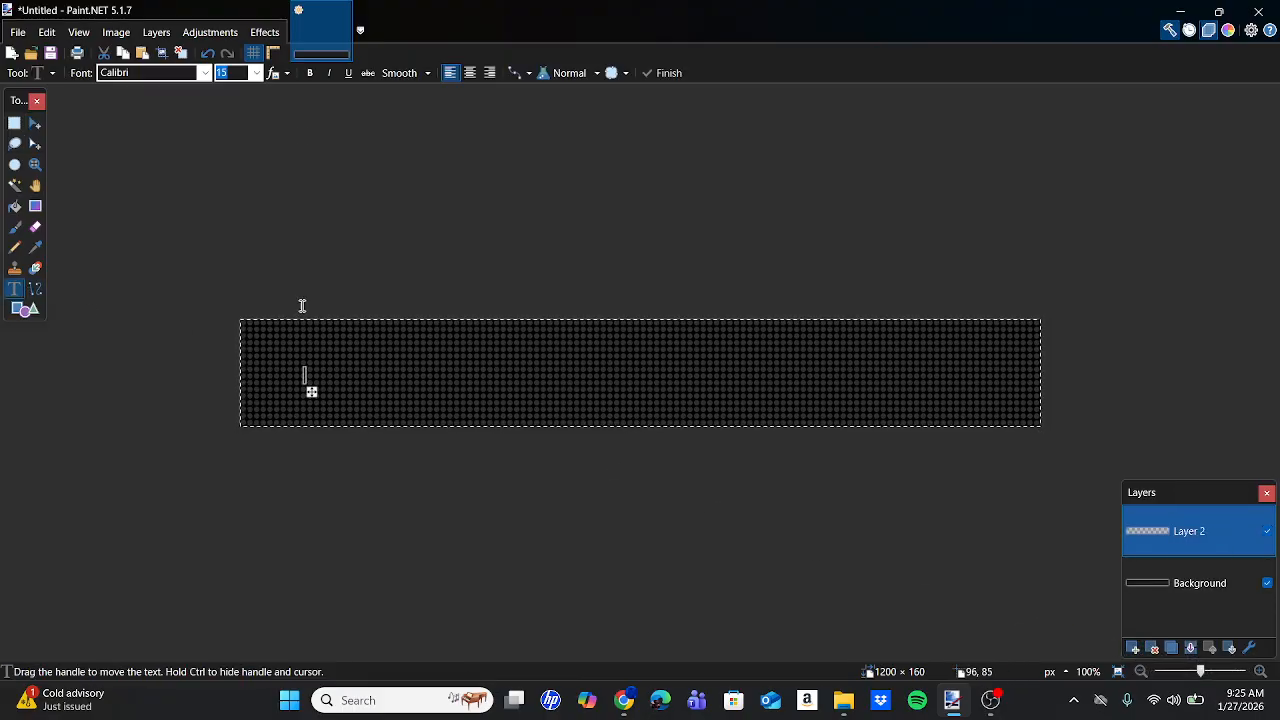
left_click(206, 73)
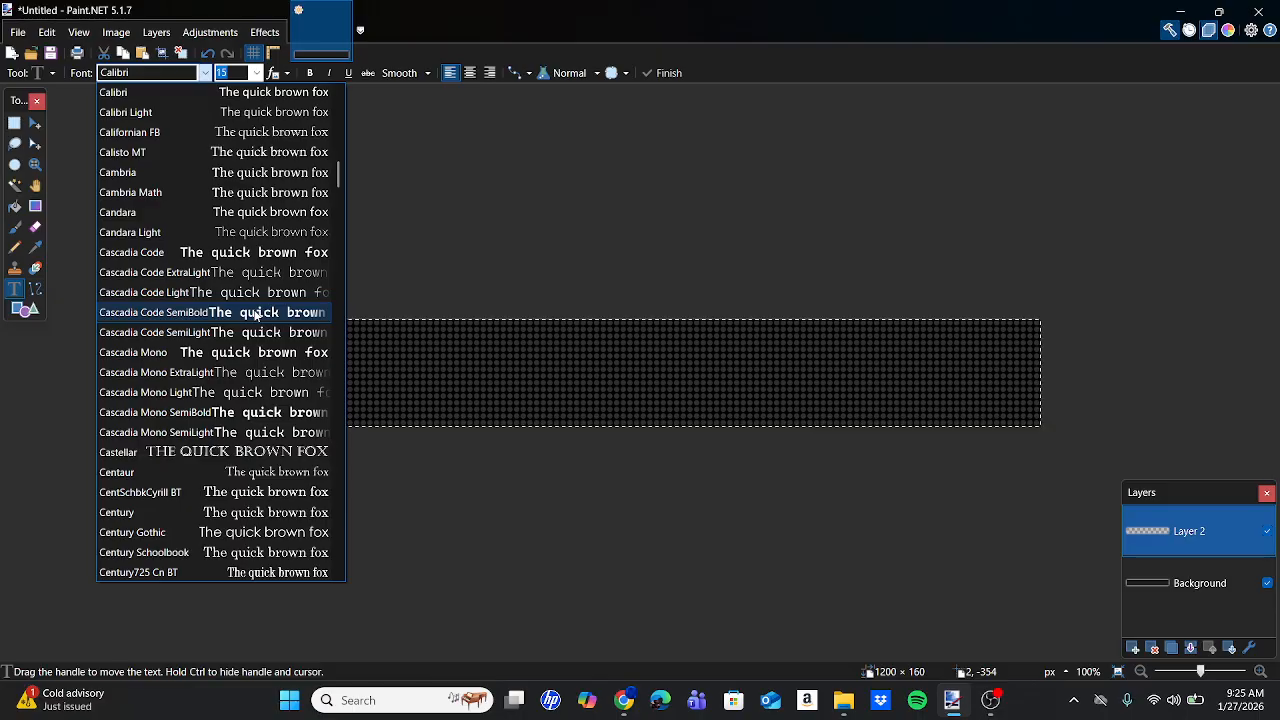
After checking the bus photo, pick Luminator Route16S at size 82.5 for the sign text.
left_click(623, 708)
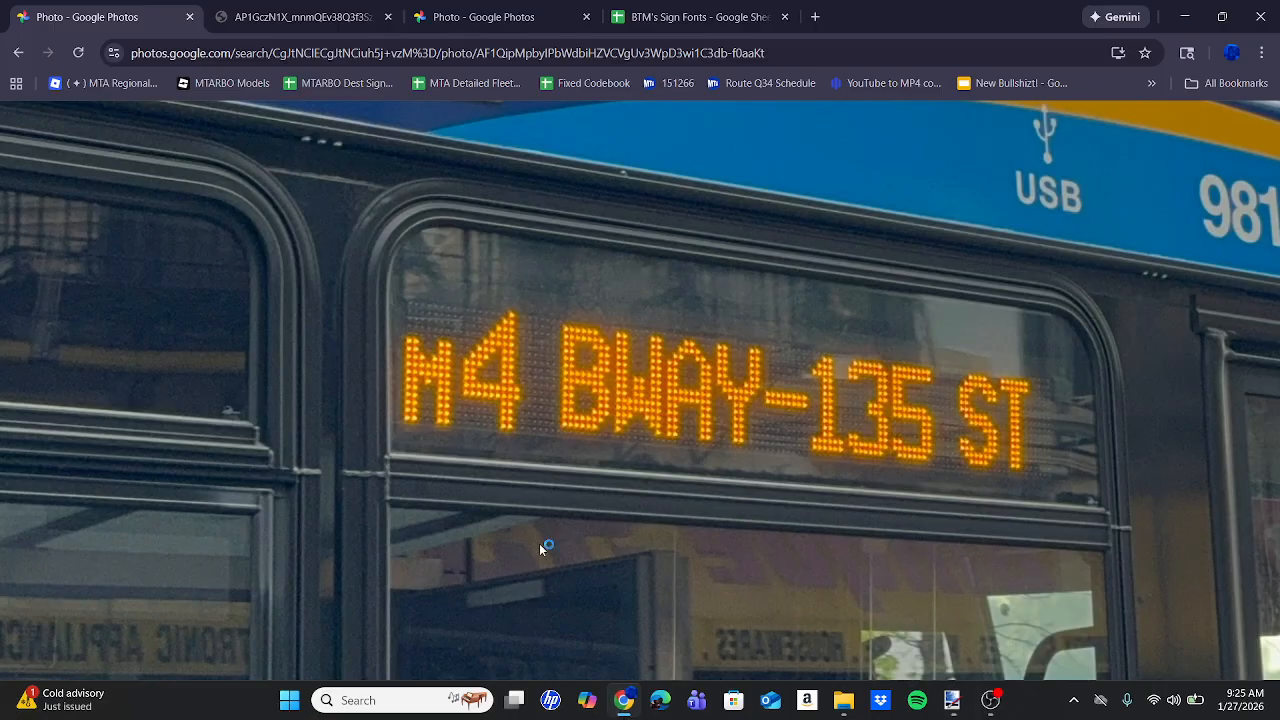
left_click(958, 712)
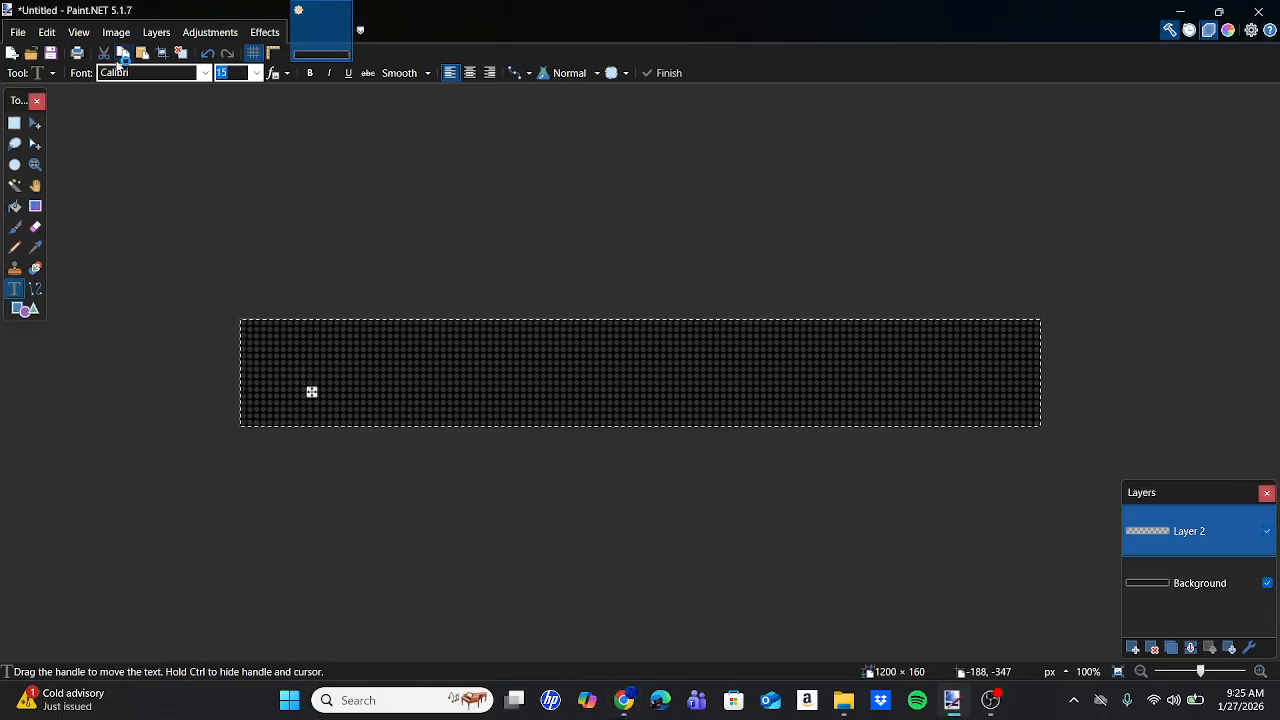
left_click(118, 68)
scroll(254, 409, "down", 8)
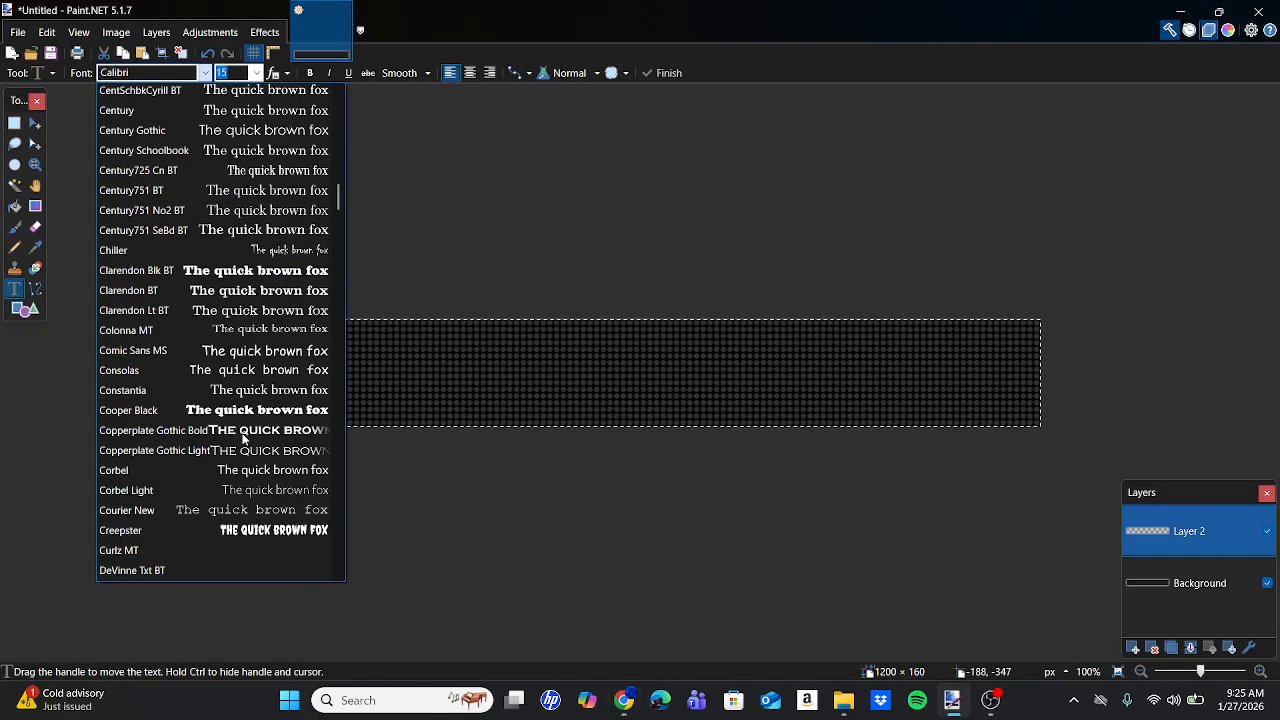
scroll(242, 437, "down", 12)
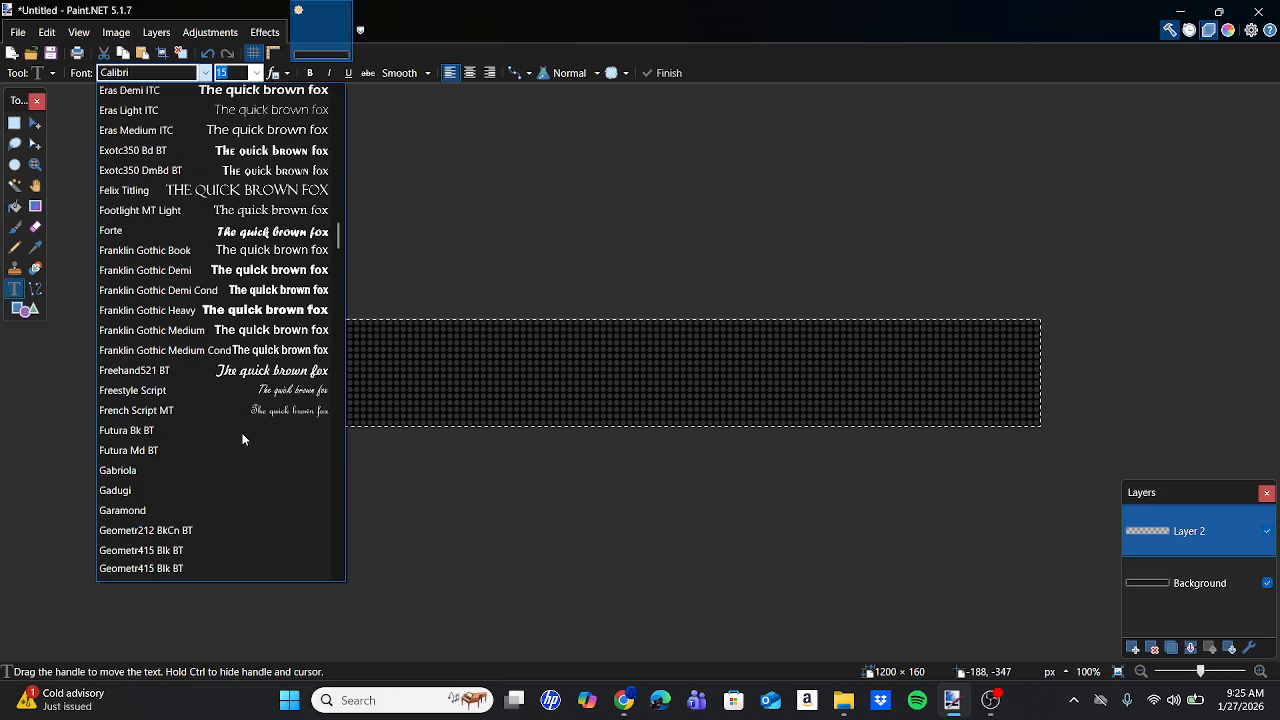
scroll(242, 438, "down", 15)
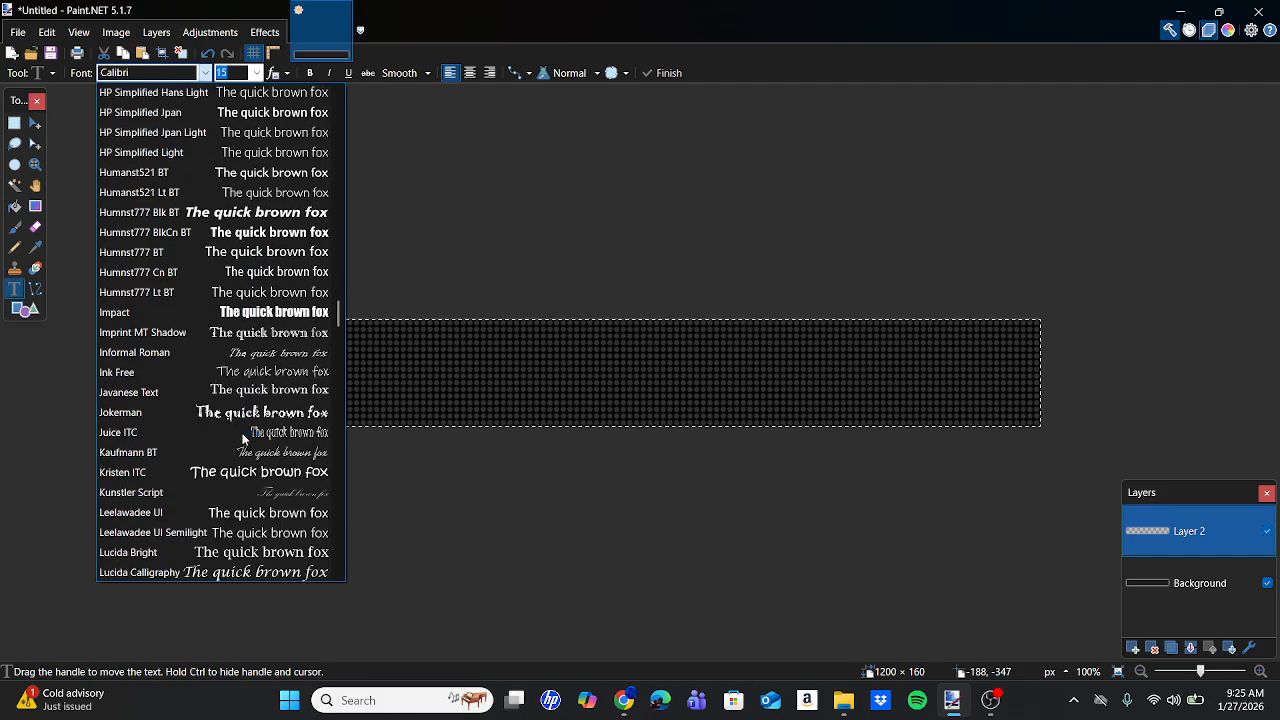
scroll(242, 438, "down", 15)
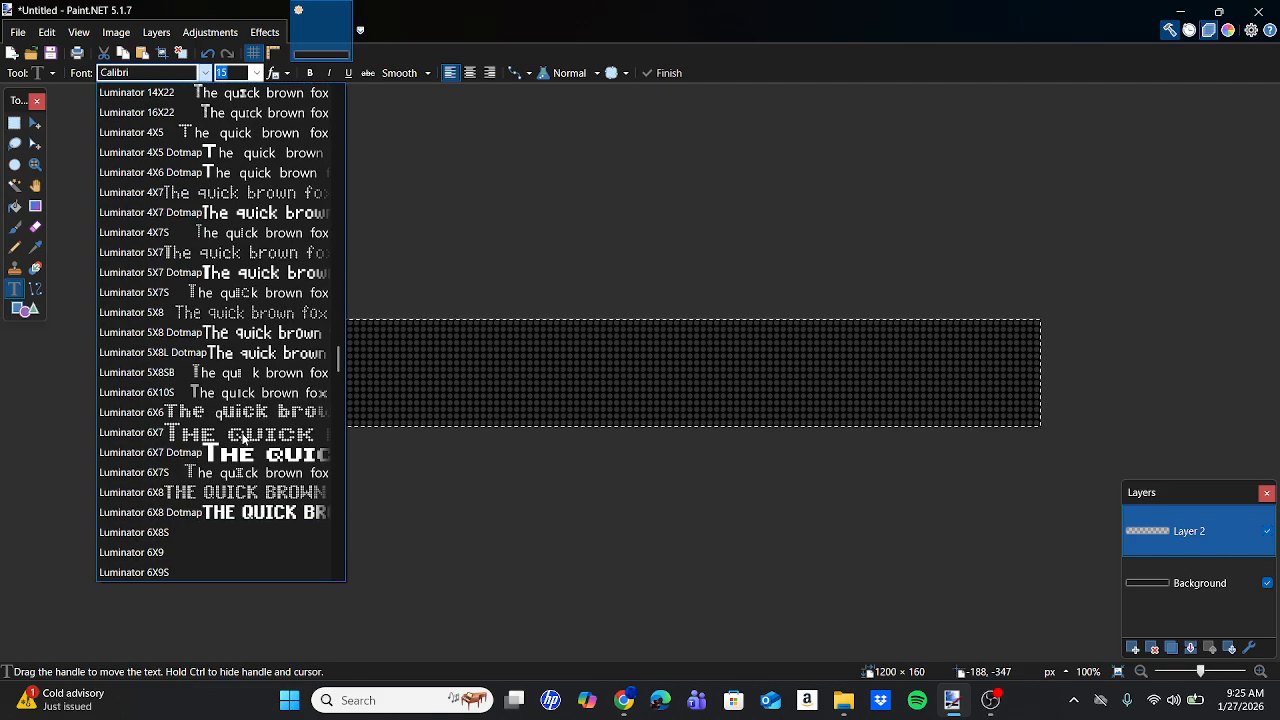
scroll(242, 437, "down", 15)
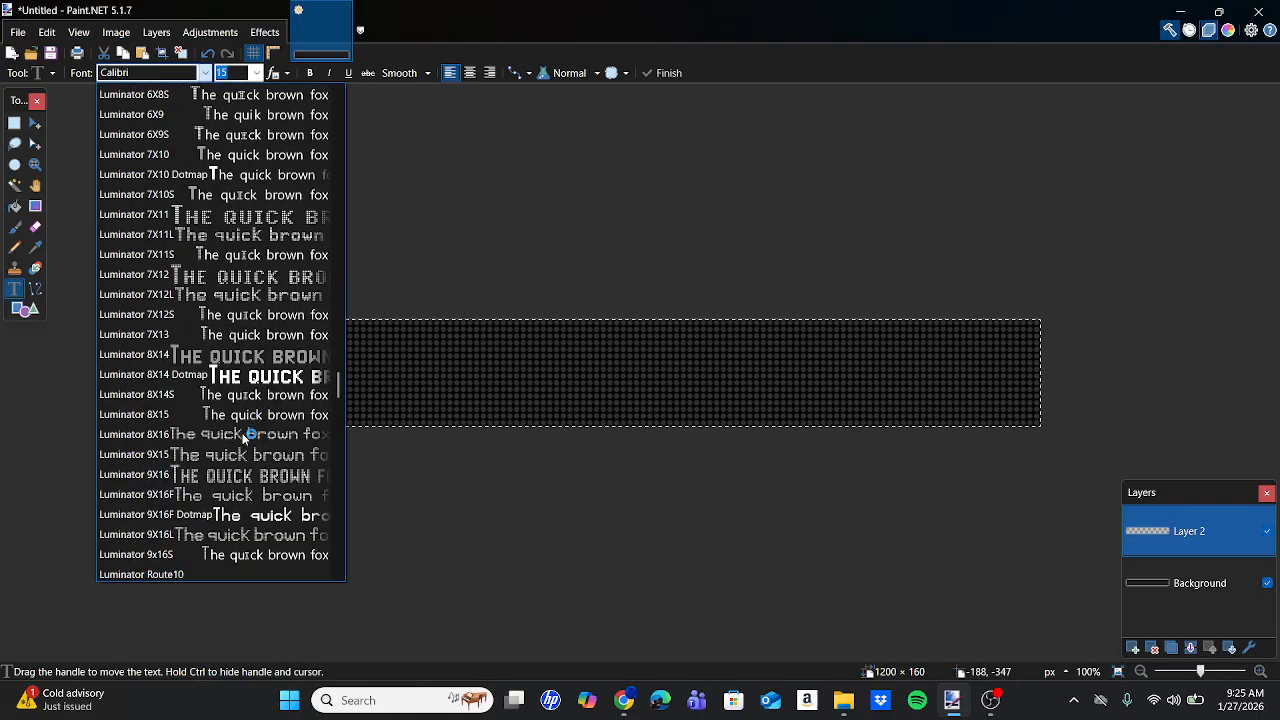
scroll(242, 437, "down", 2)
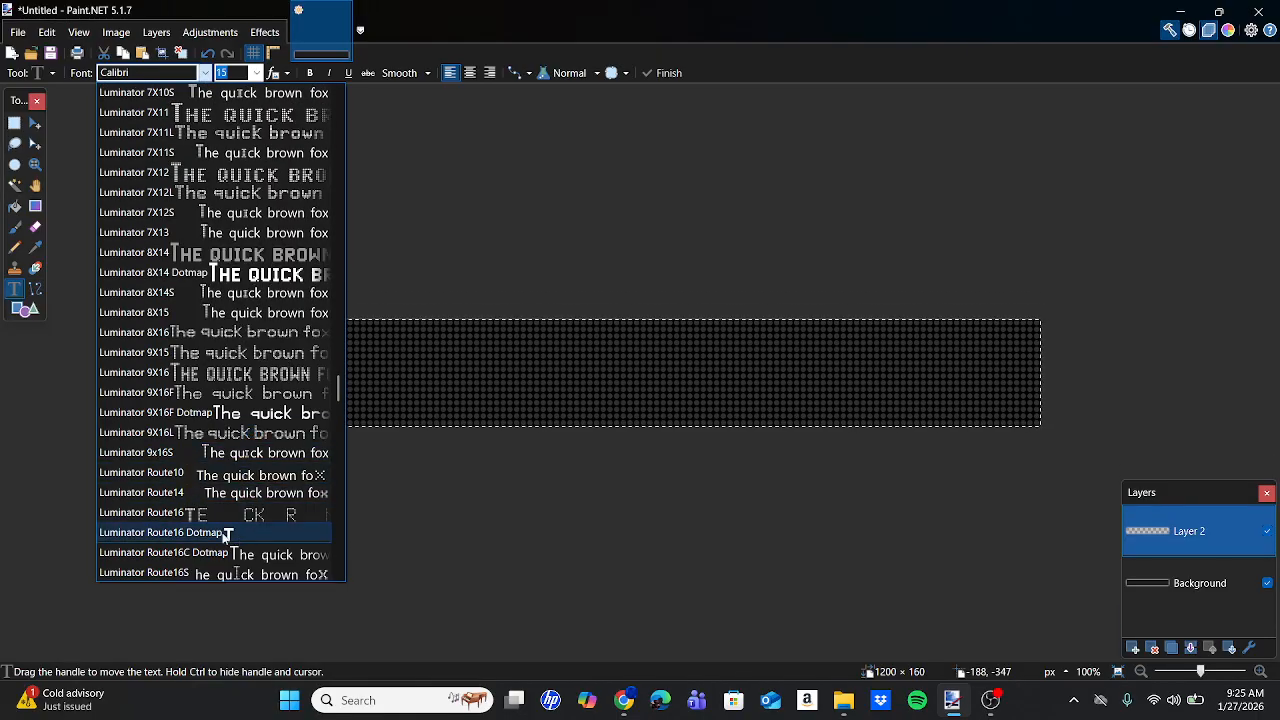
scroll(220, 540, "down", 1)
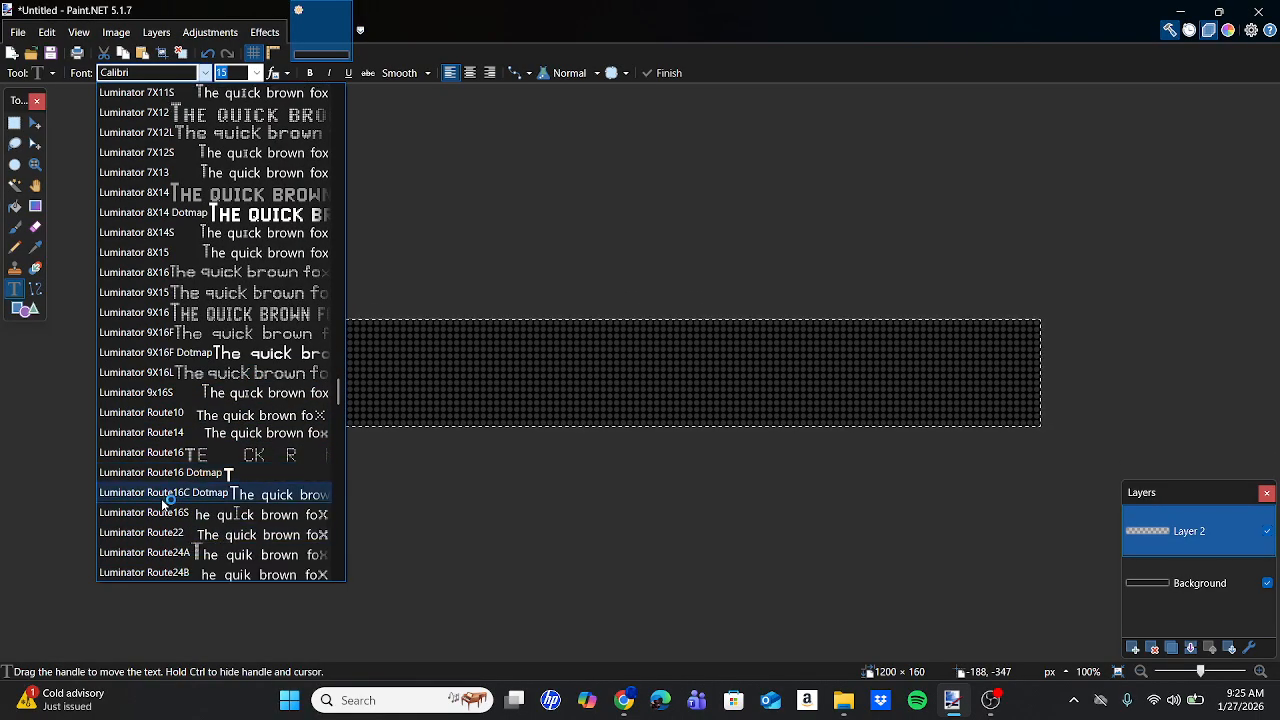
left_click(130, 511)
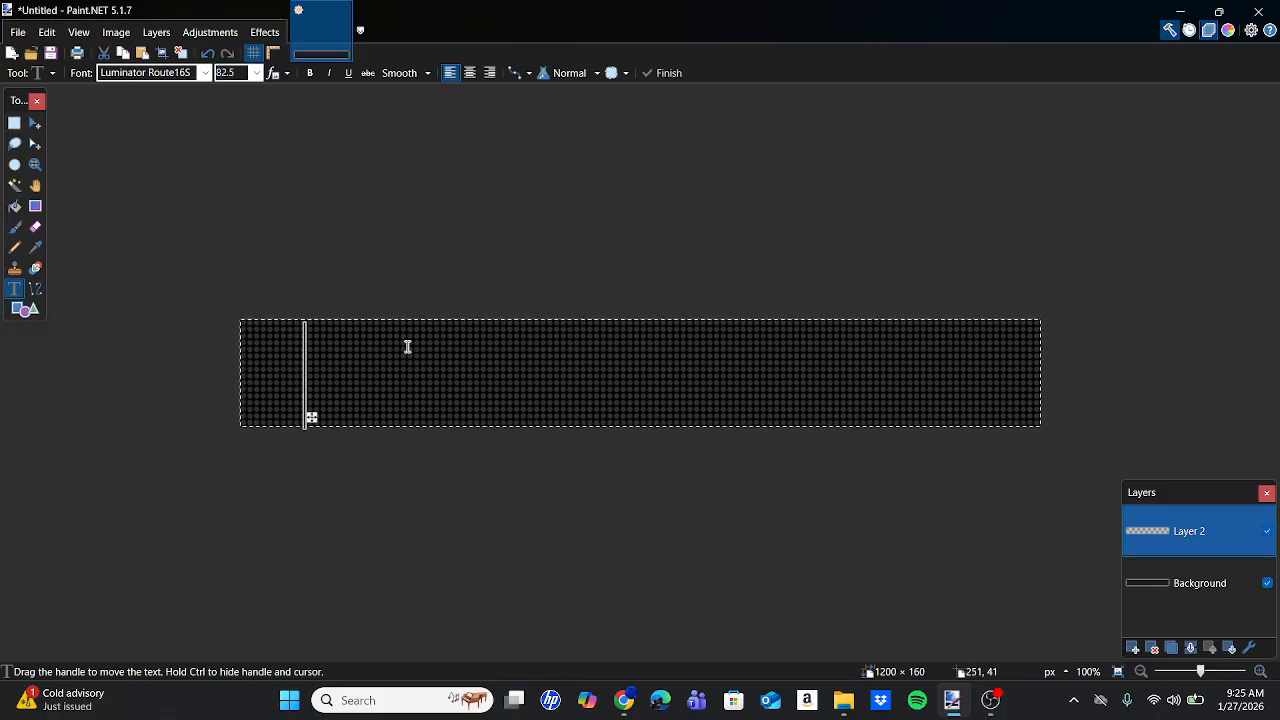
type("e")
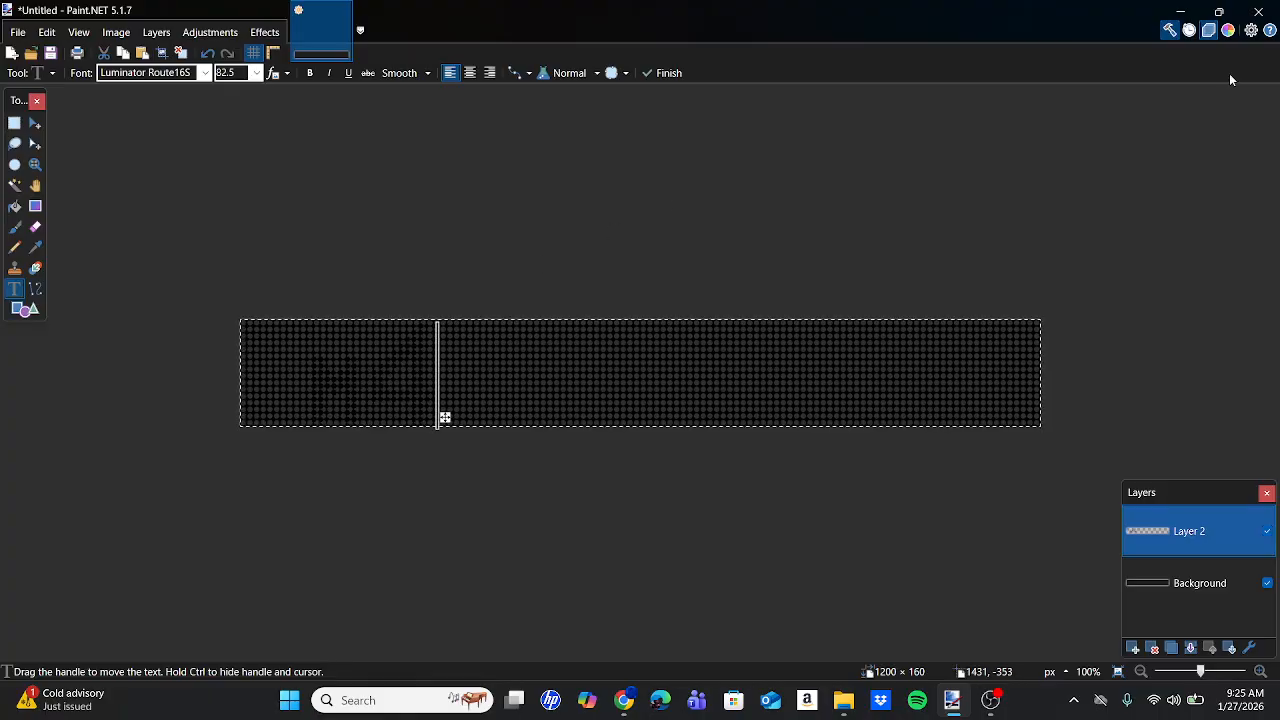
Colour the M4 text orange and drag it further left on the sign.
left_click(1231, 32)
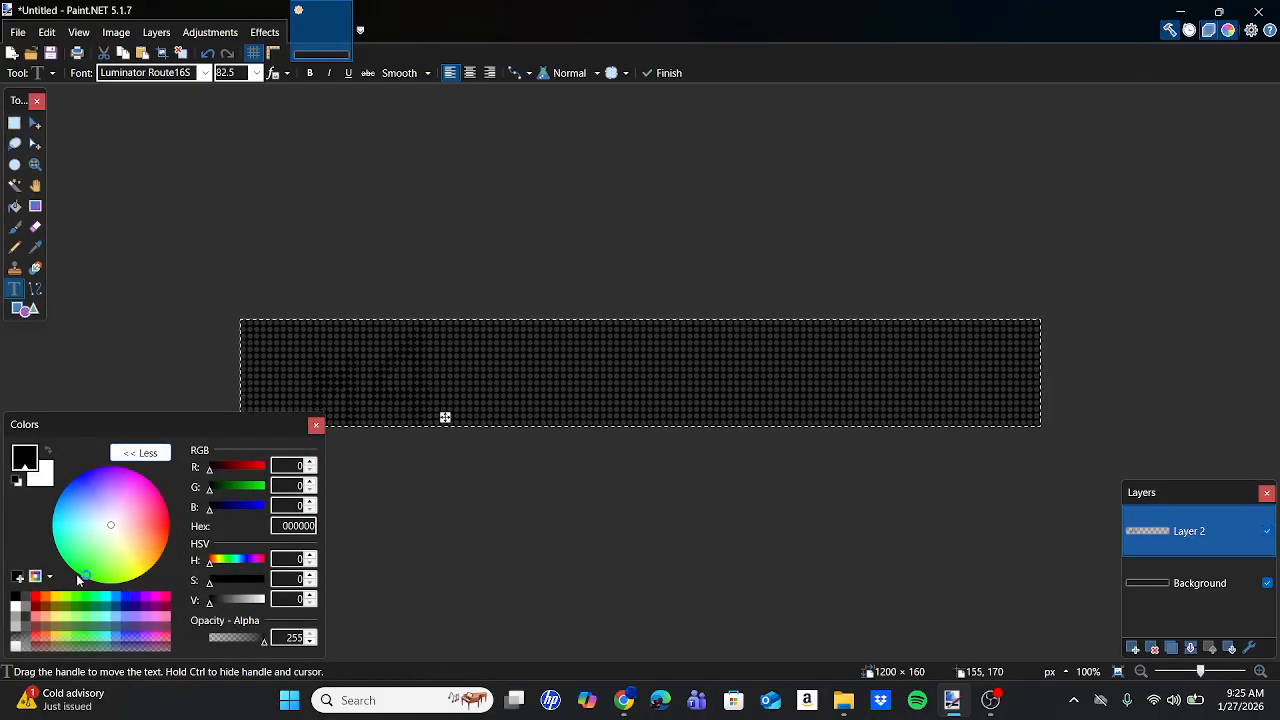
left_click(45, 601)
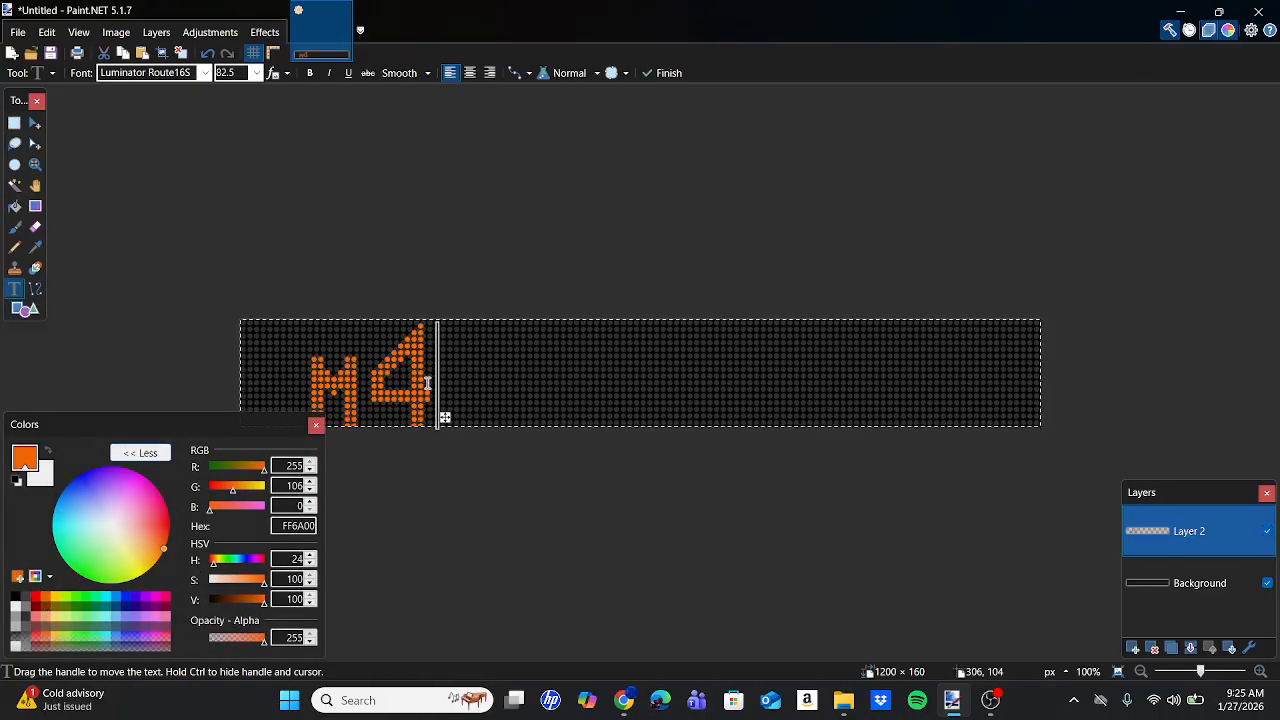
left_click(316, 424)
scroll(318, 425, "up", 2)
scroll(319, 426, "up", 4)
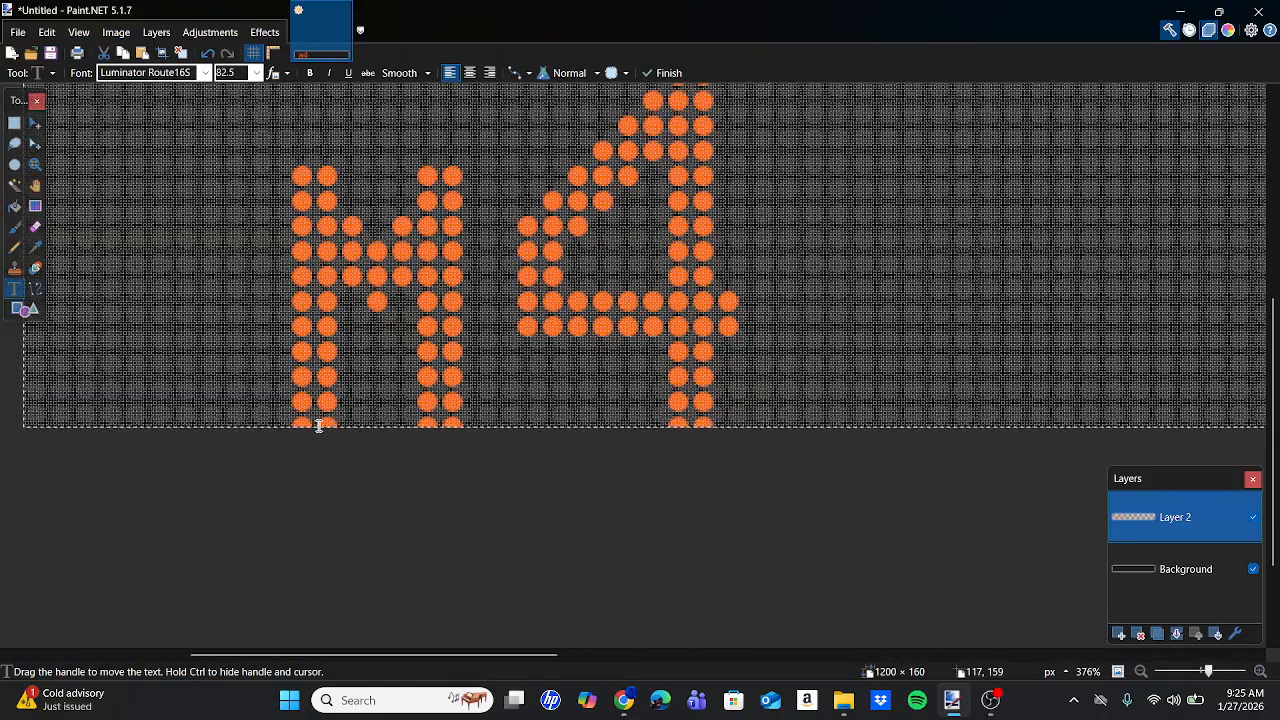
scroll(745, 367, "left", 3)
left_click_drag(1005, 394, 744, 386)
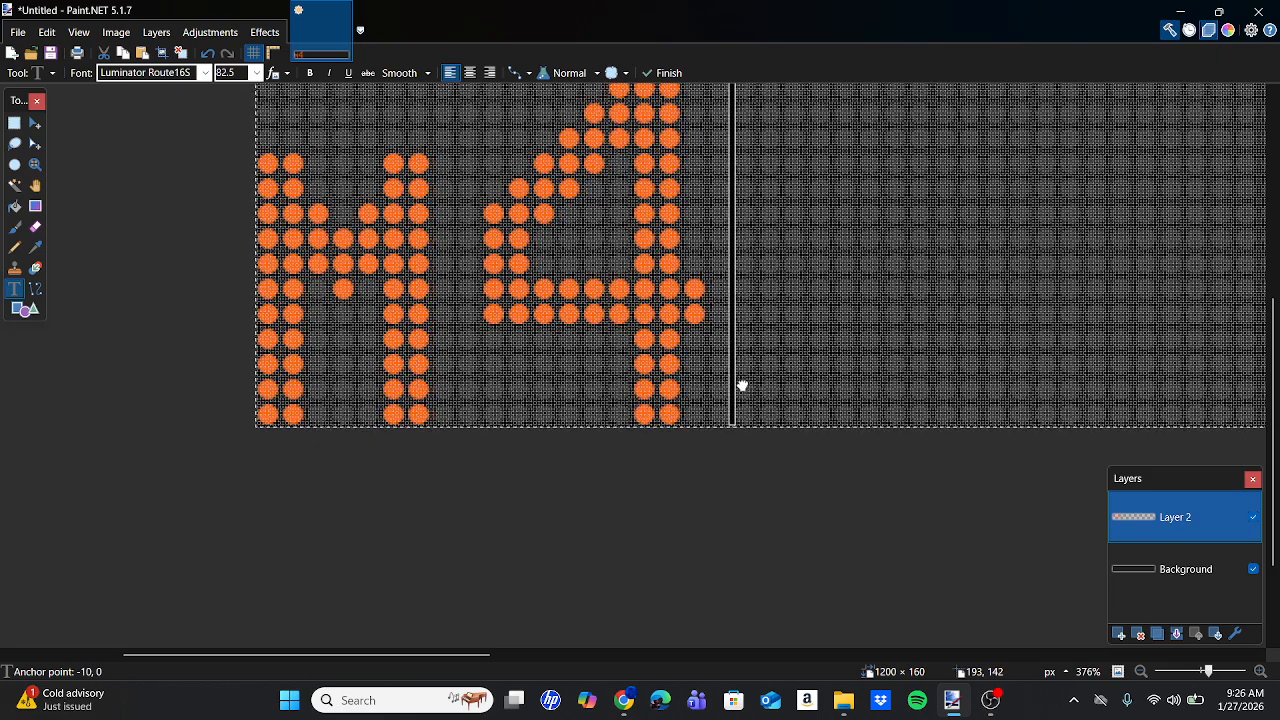
Inspect the M4 lettering up close, then view the M4 bus sign photo in Chrome.
scroll(744, 386, "up", 5)
scroll(742, 383, "up", 2)
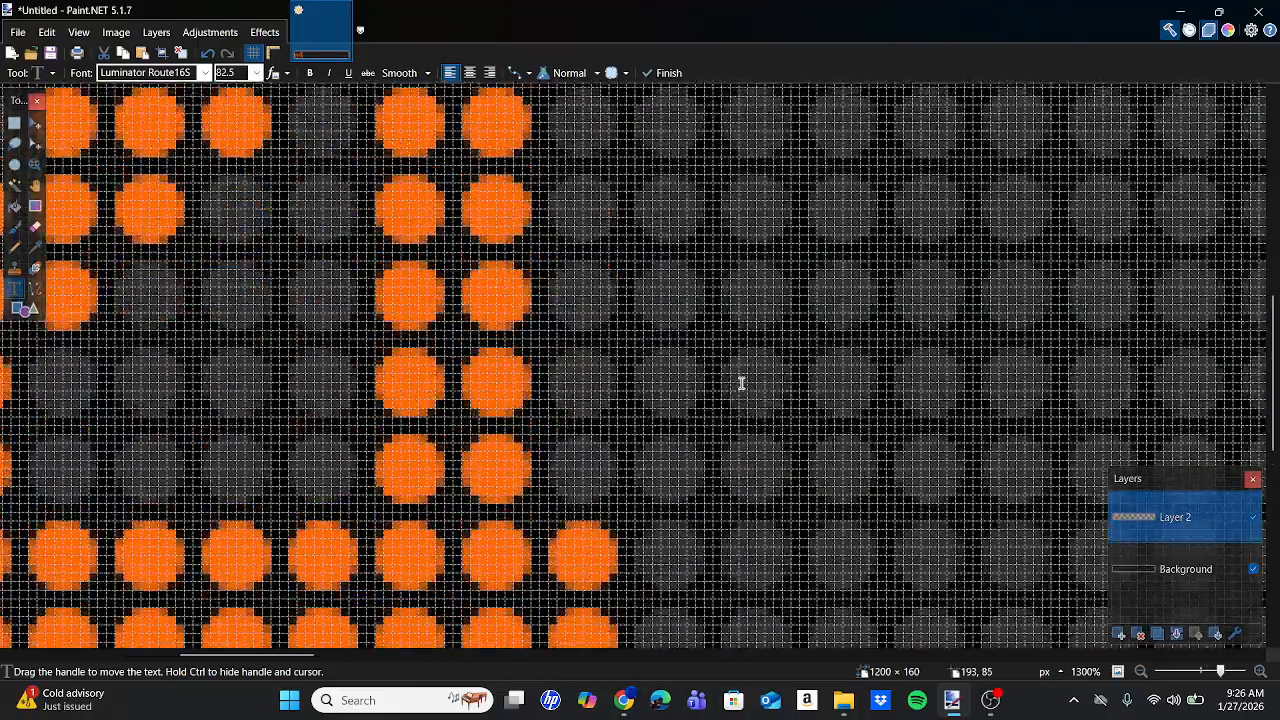
scroll(742, 383, "down", 6)
scroll(742, 383, "down", 2)
scroll(740, 383, "right", 5)
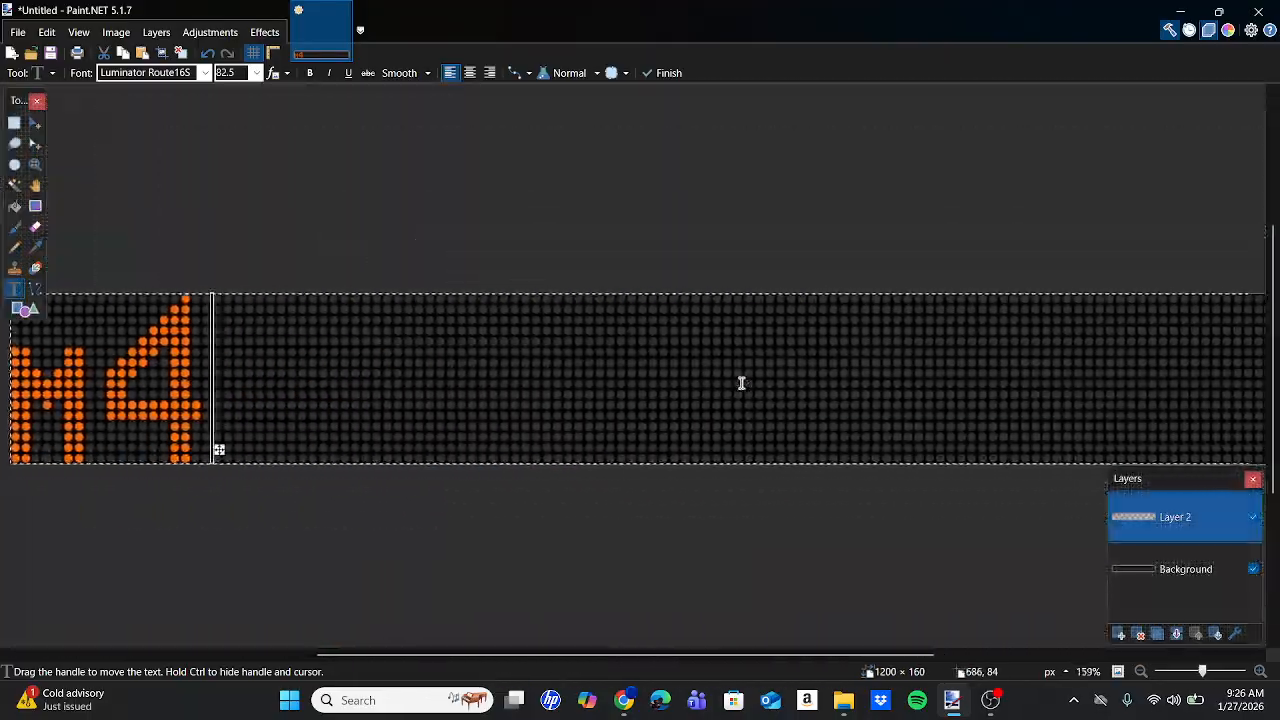
left_click(624, 700)
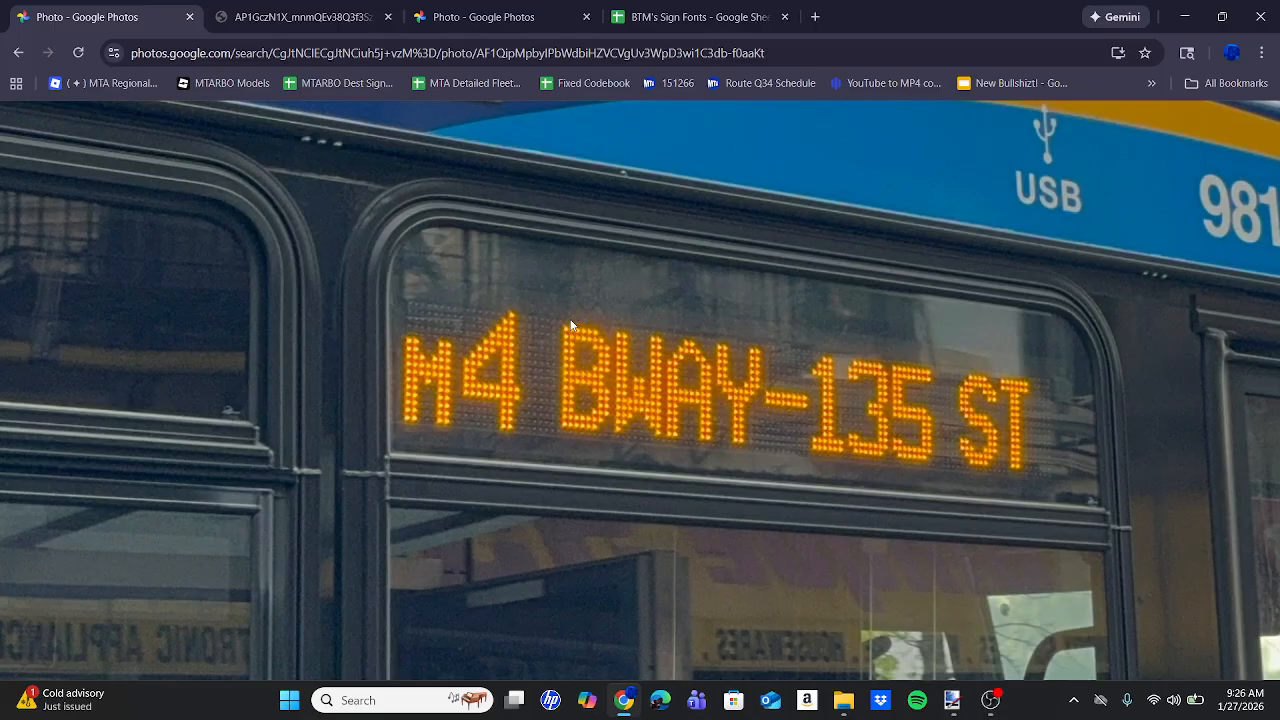
Start a new text block after M4 using the Luminator 8X14S font.
left_click(951, 695)
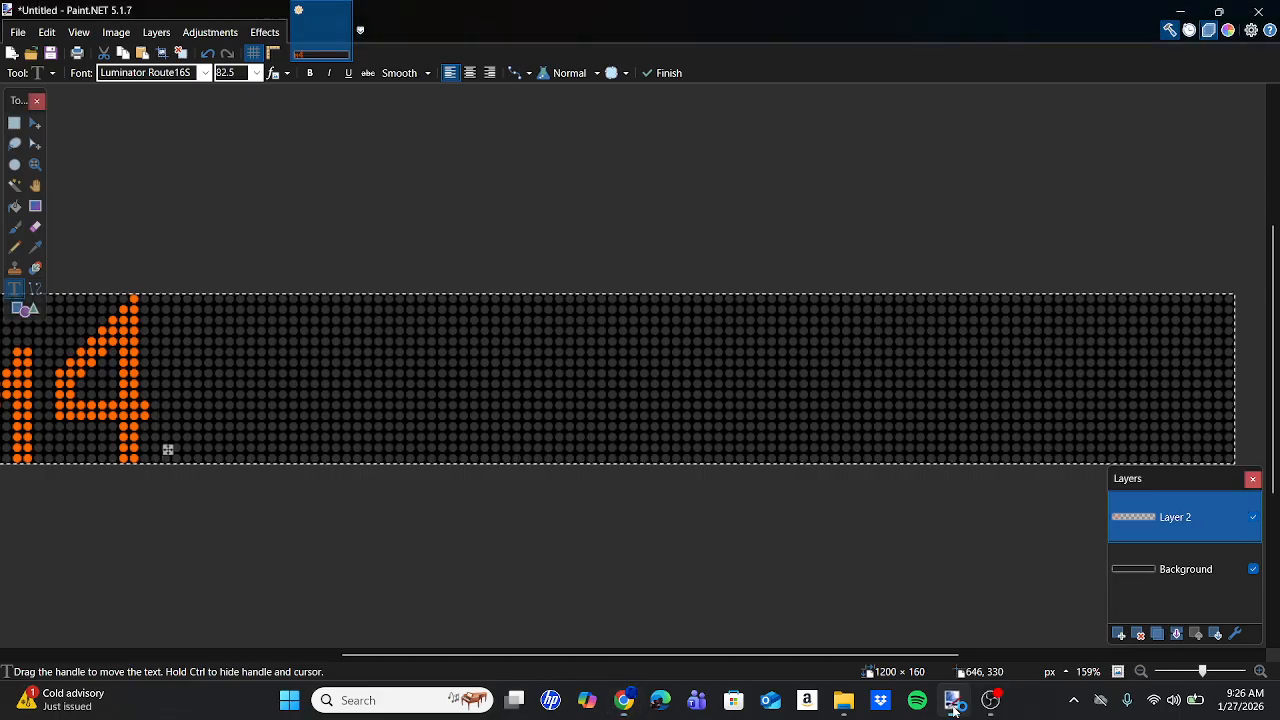
left_click(366, 391)
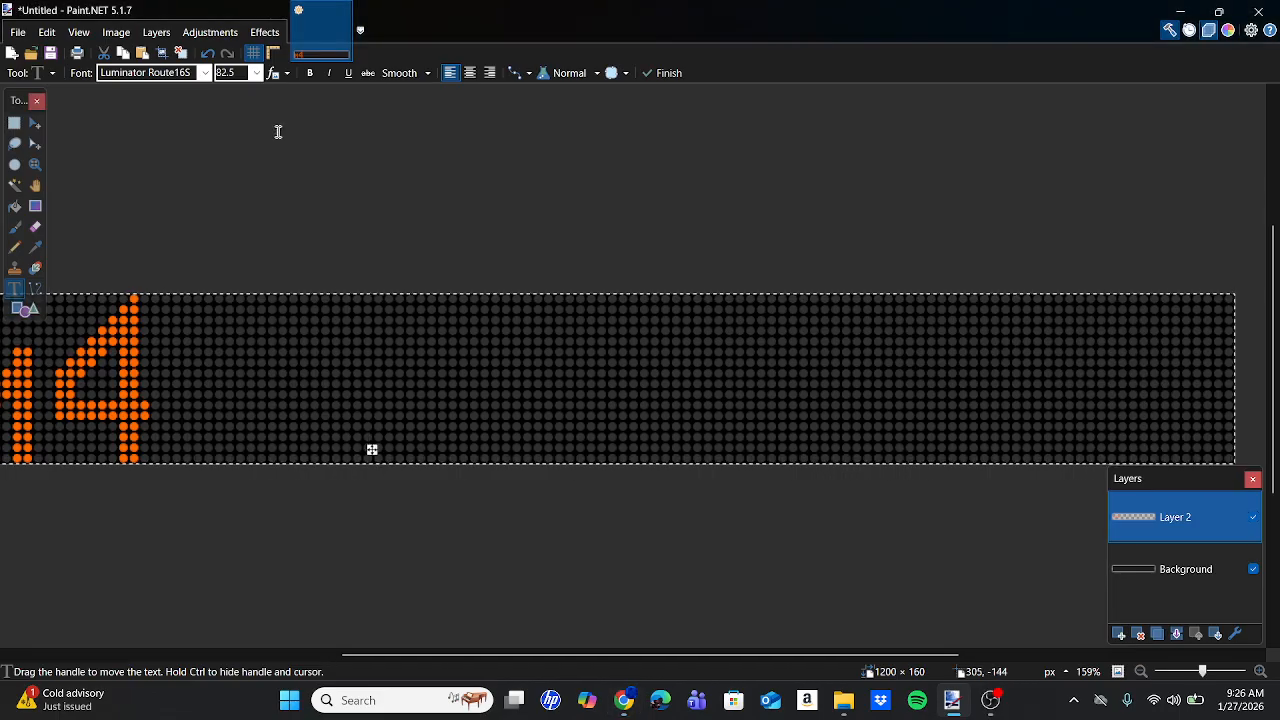
left_click(176, 78)
scroll(213, 229, "up", 3)
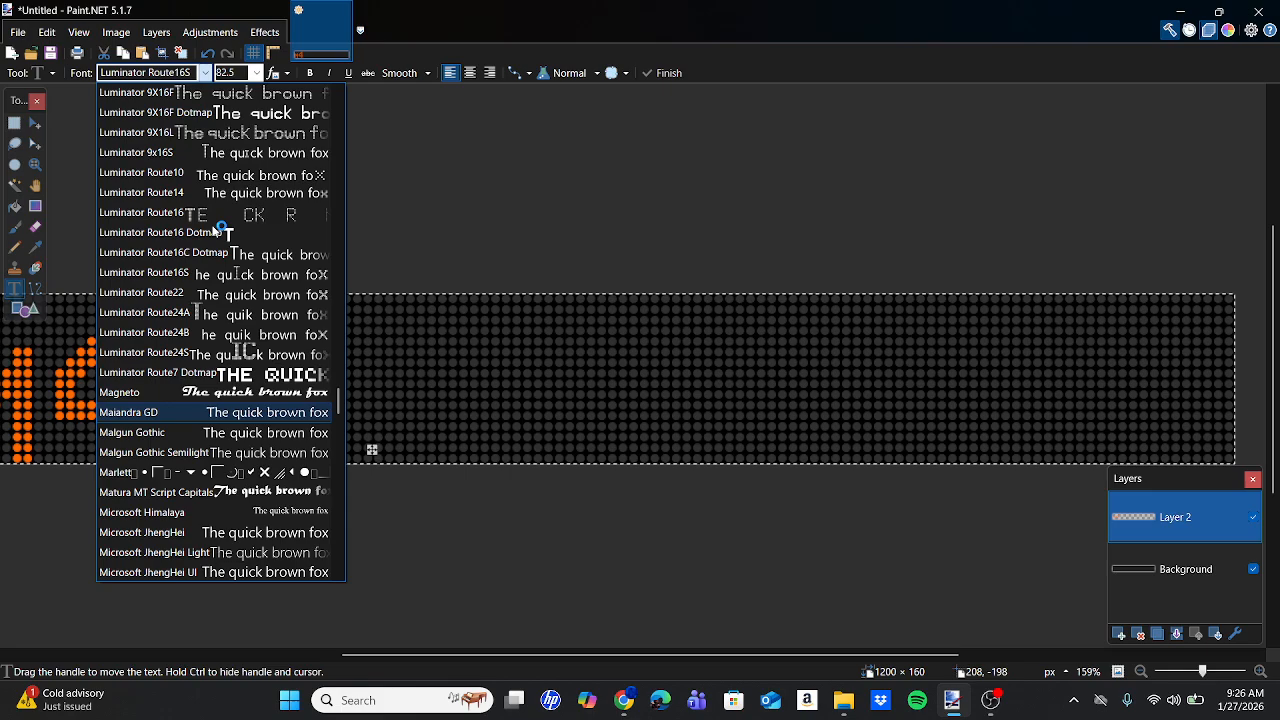
scroll(218, 229, "up", 2)
left_click(174, 110)
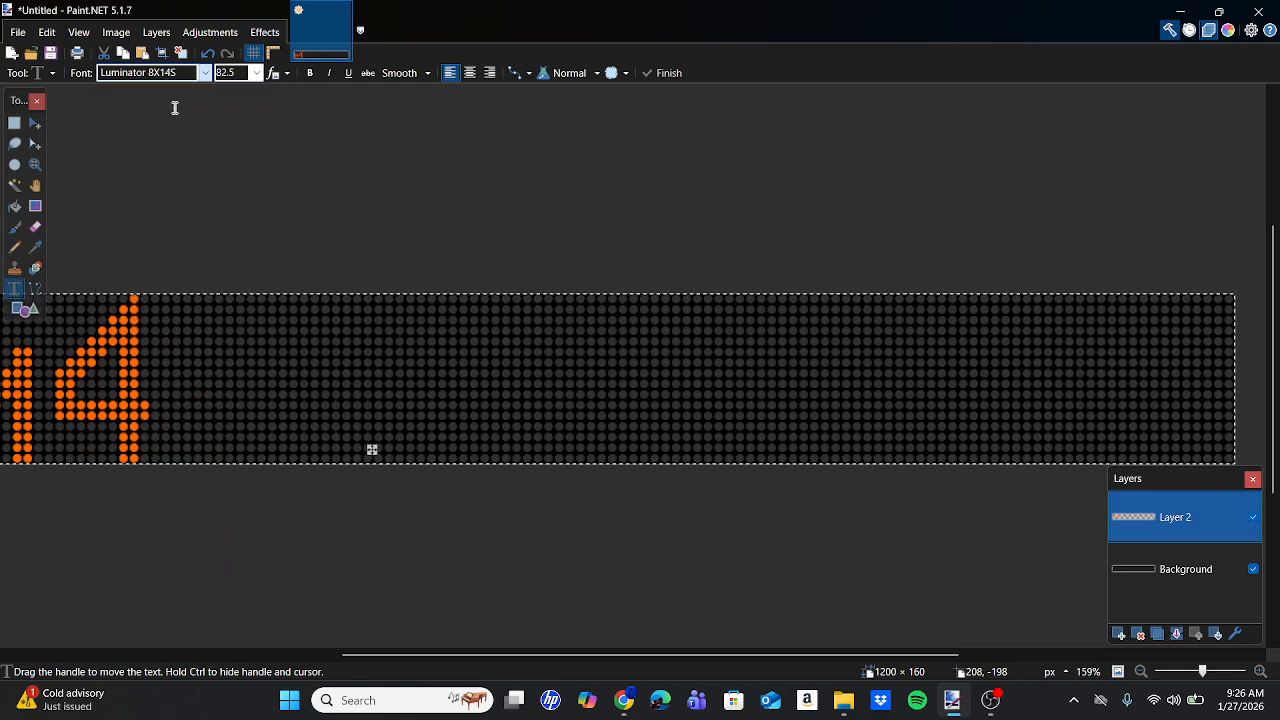
Set the text size to 97.5 and shift its start slightly left, then return to the bus photo.
double_click(228, 72)
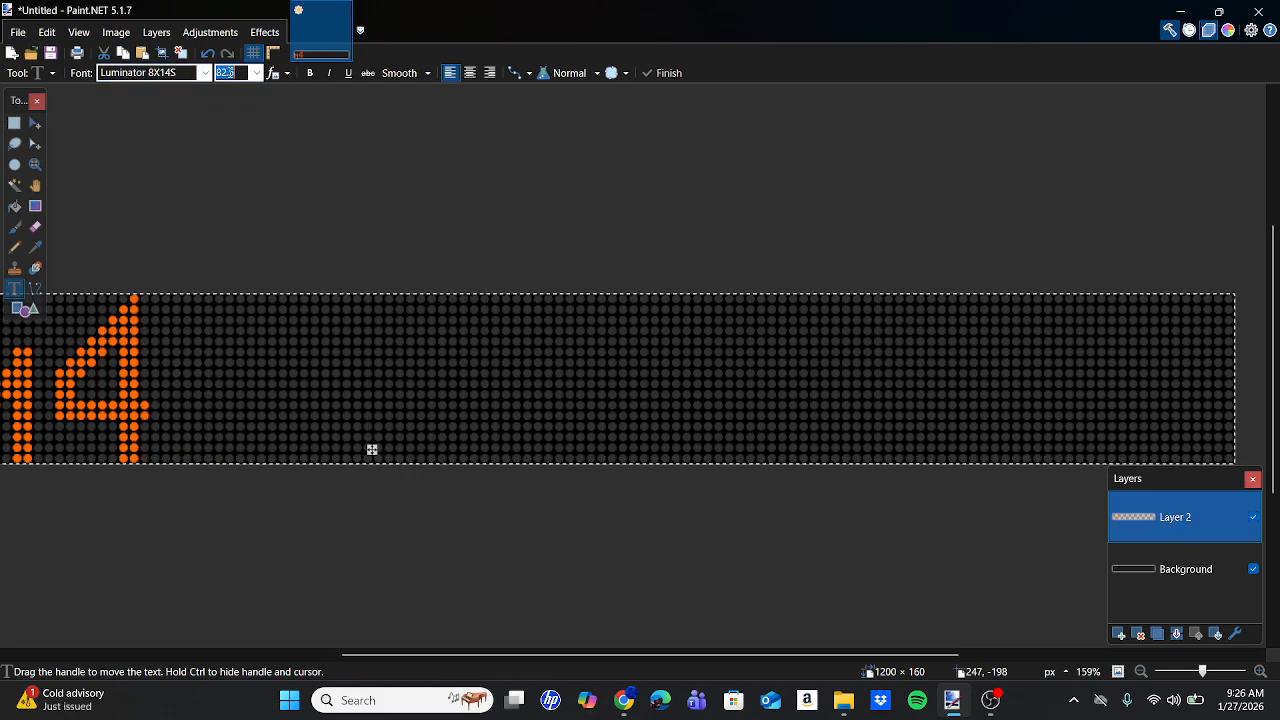
type("90")
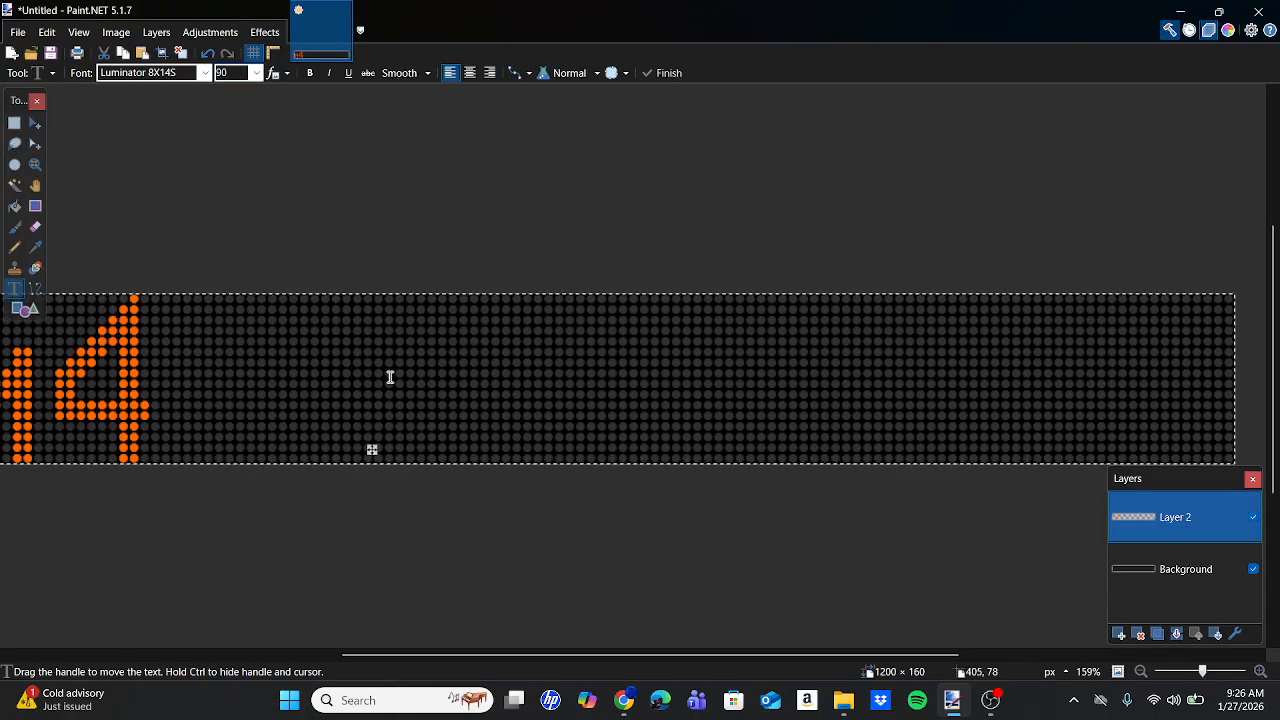
double_click(231, 73)
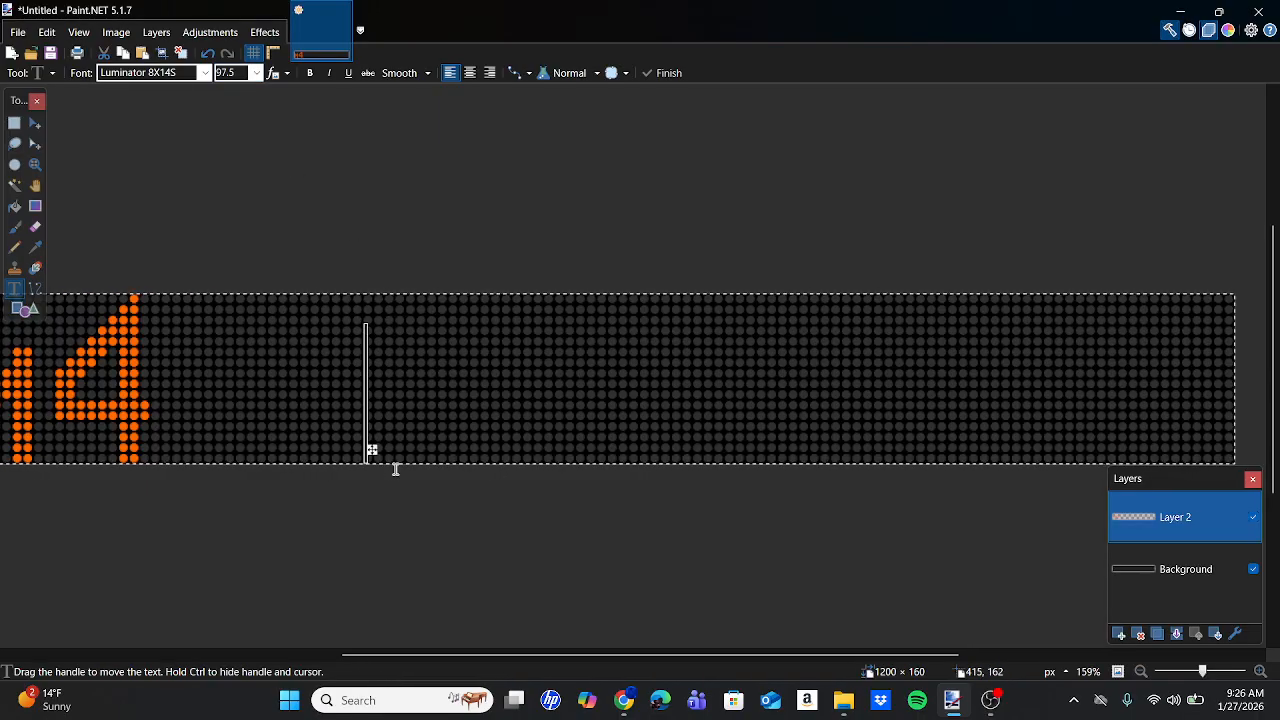
left_click_drag(372, 450, 350, 442)
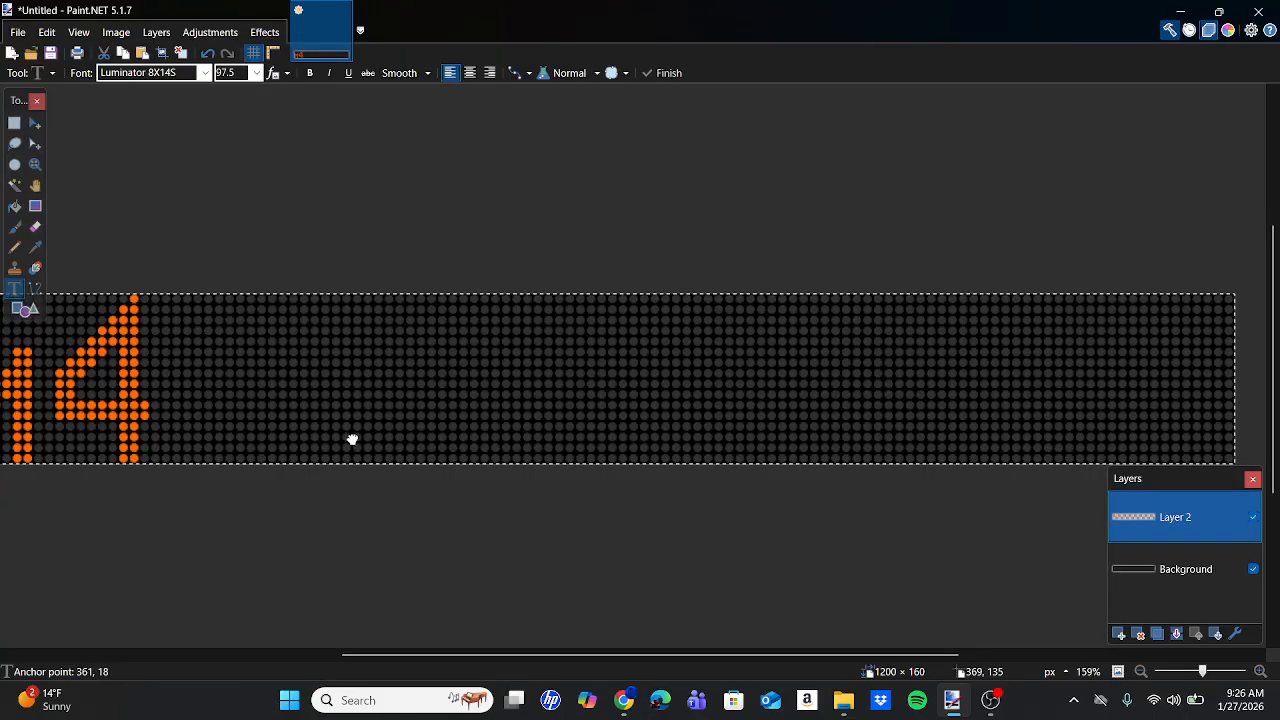
left_click(624, 700)
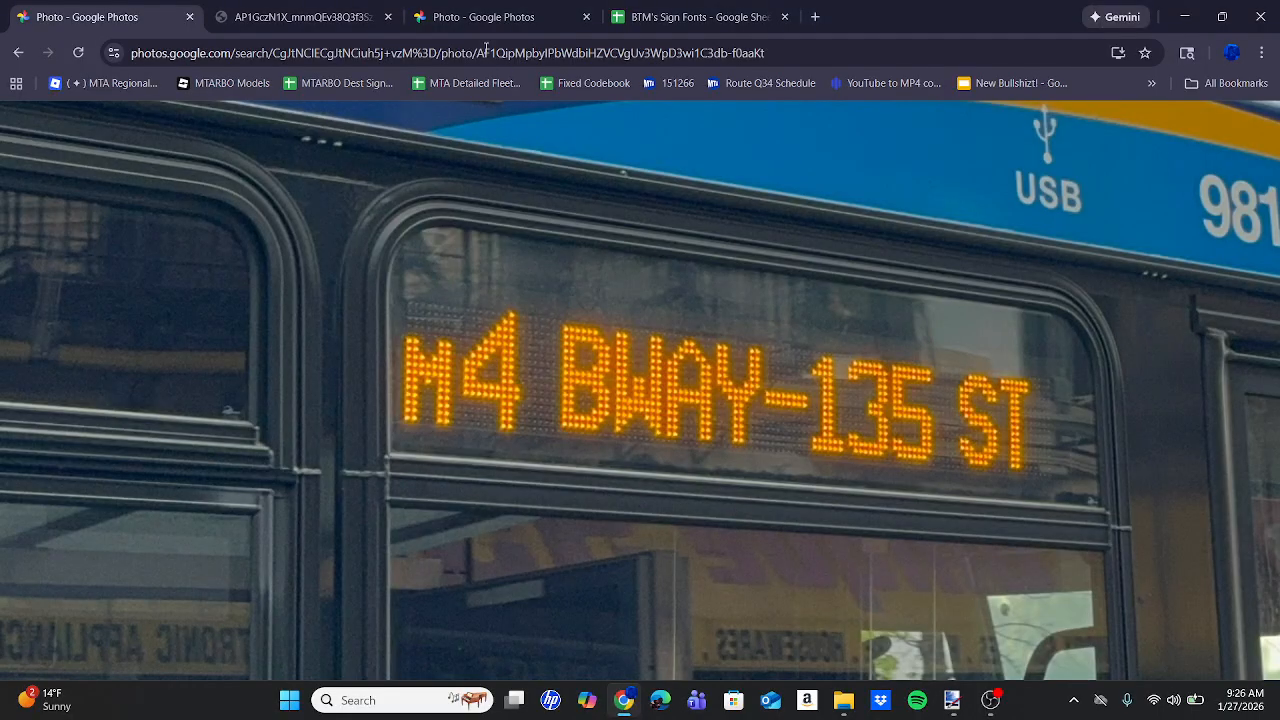
Search BTM's Sign Fonts for 8x14 to find Luminator 8X14S's paint.net size of 105.
left_click(690, 17)
scroll(740, 392, "down", 1)
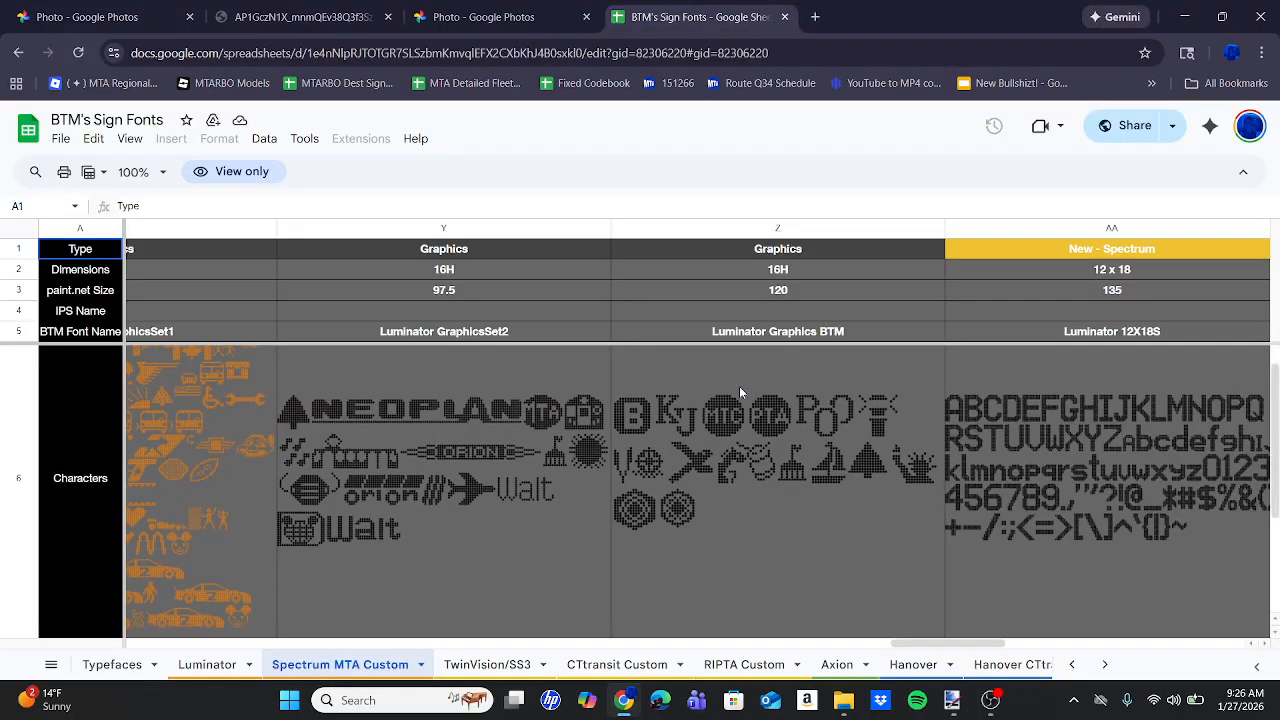
scroll(739, 386, "right", 5)
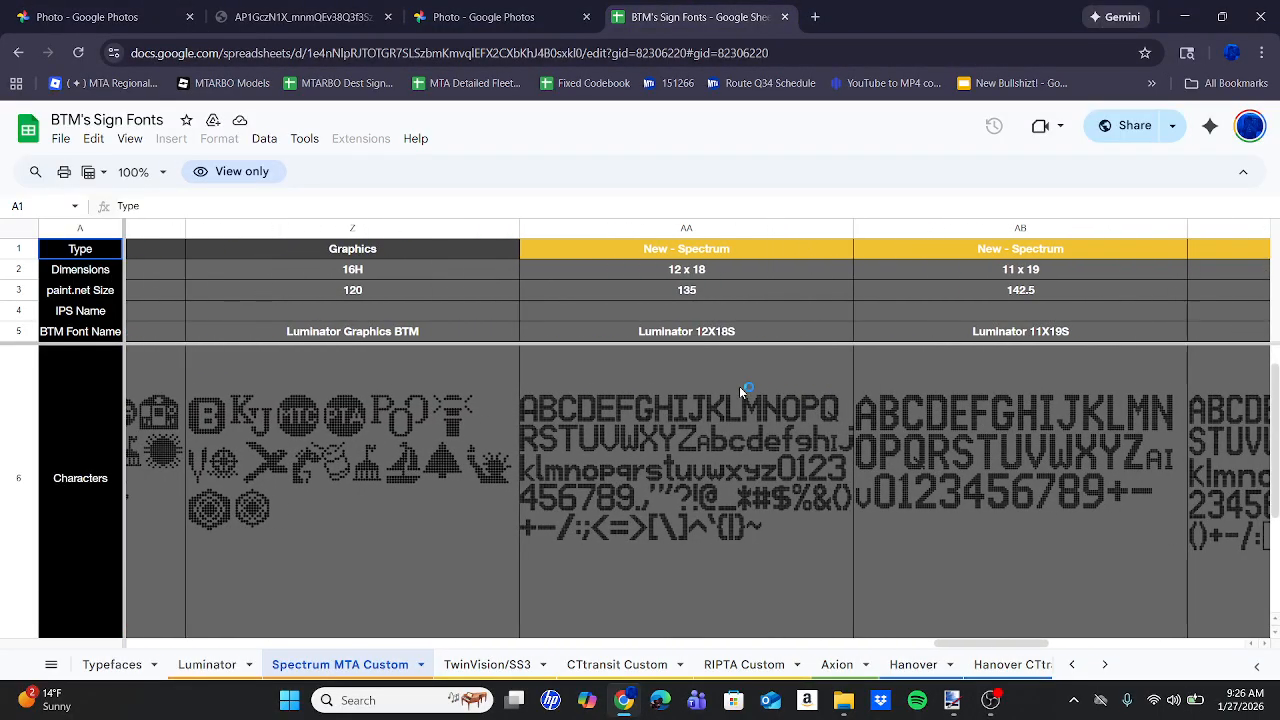
key("ctrl+f")
type("8x14")
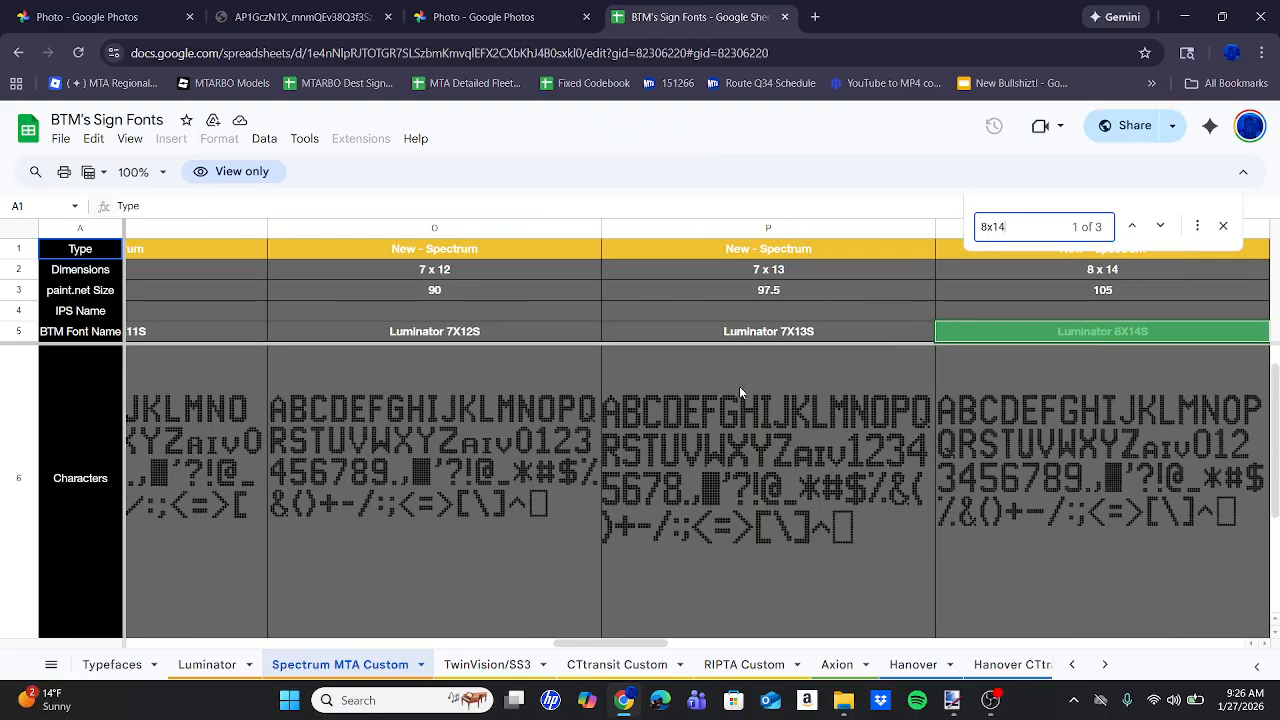
left_click(960, 709)
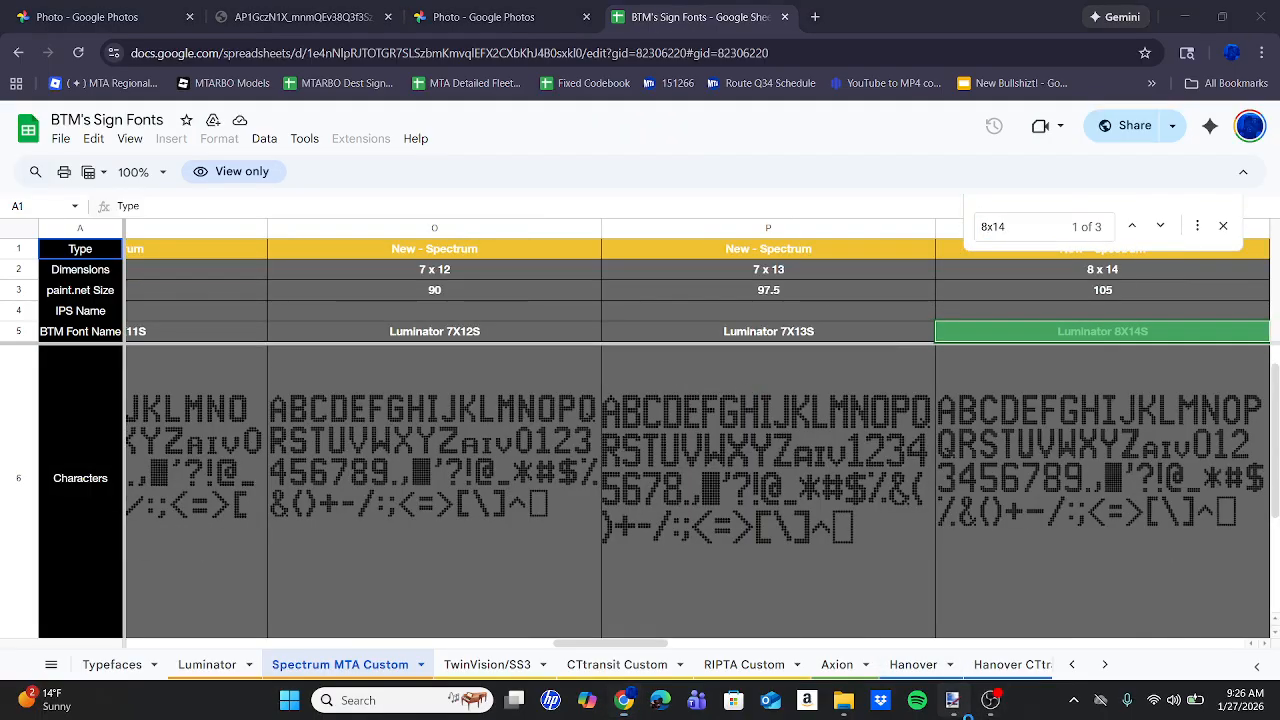
double_click(230, 74)
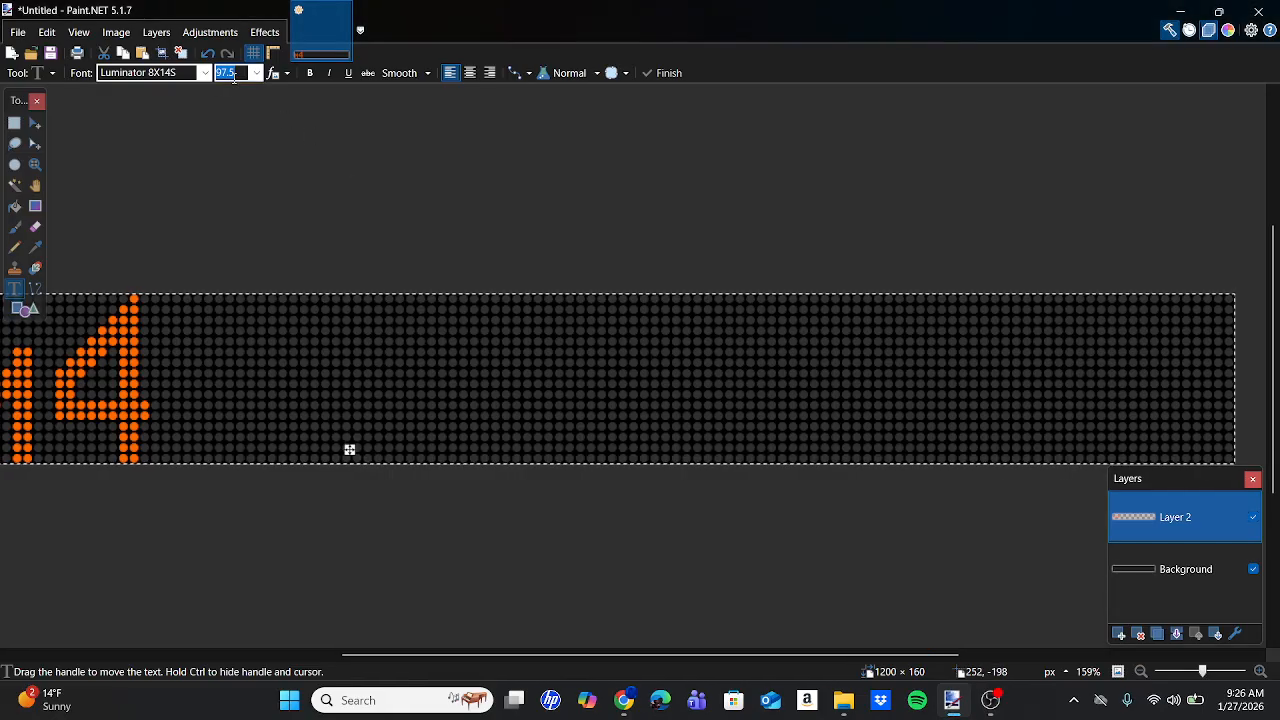
Set the font size to 105, then compare against the Bx40 night photo and other bus sign photos.
type("105")
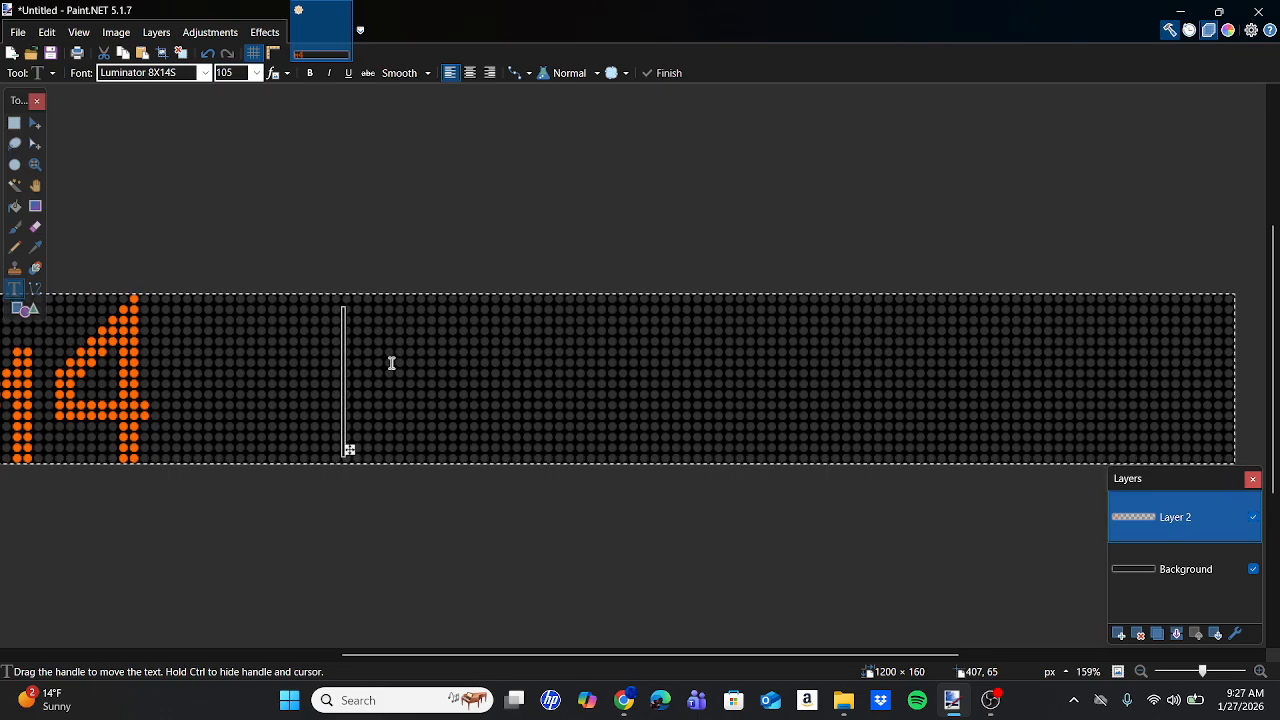
type("135")
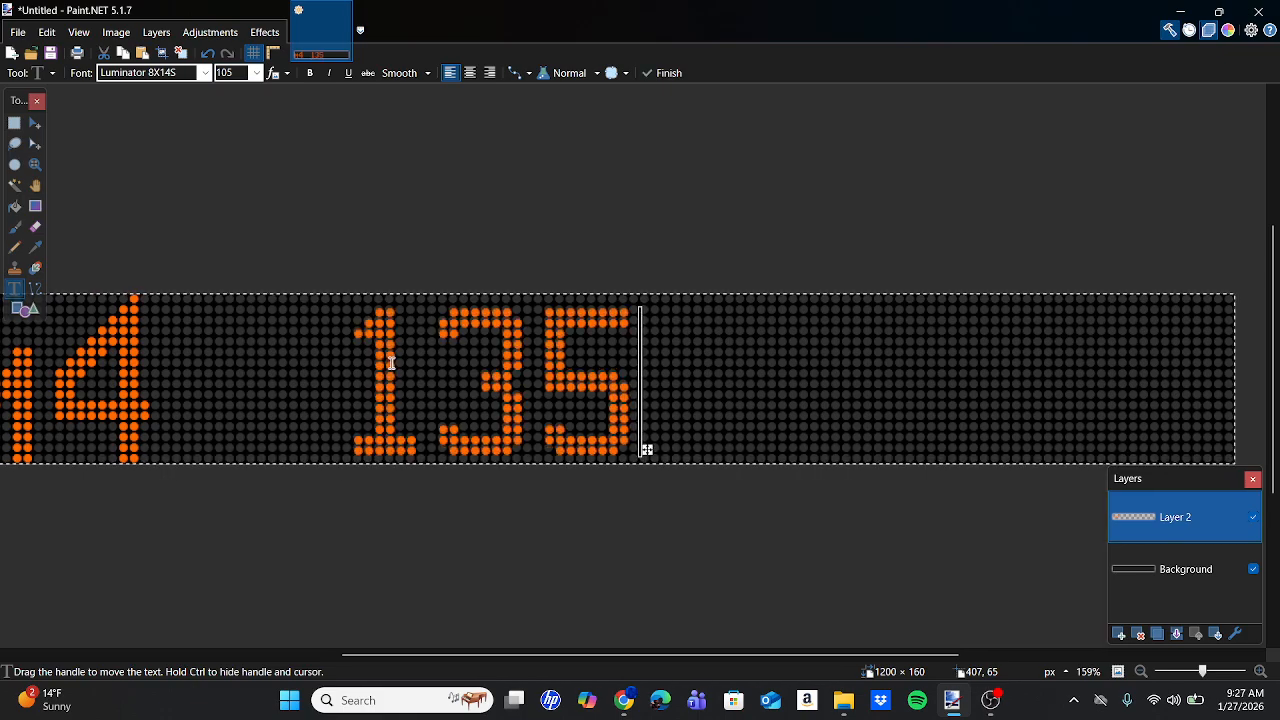
mouse_move(623, 712)
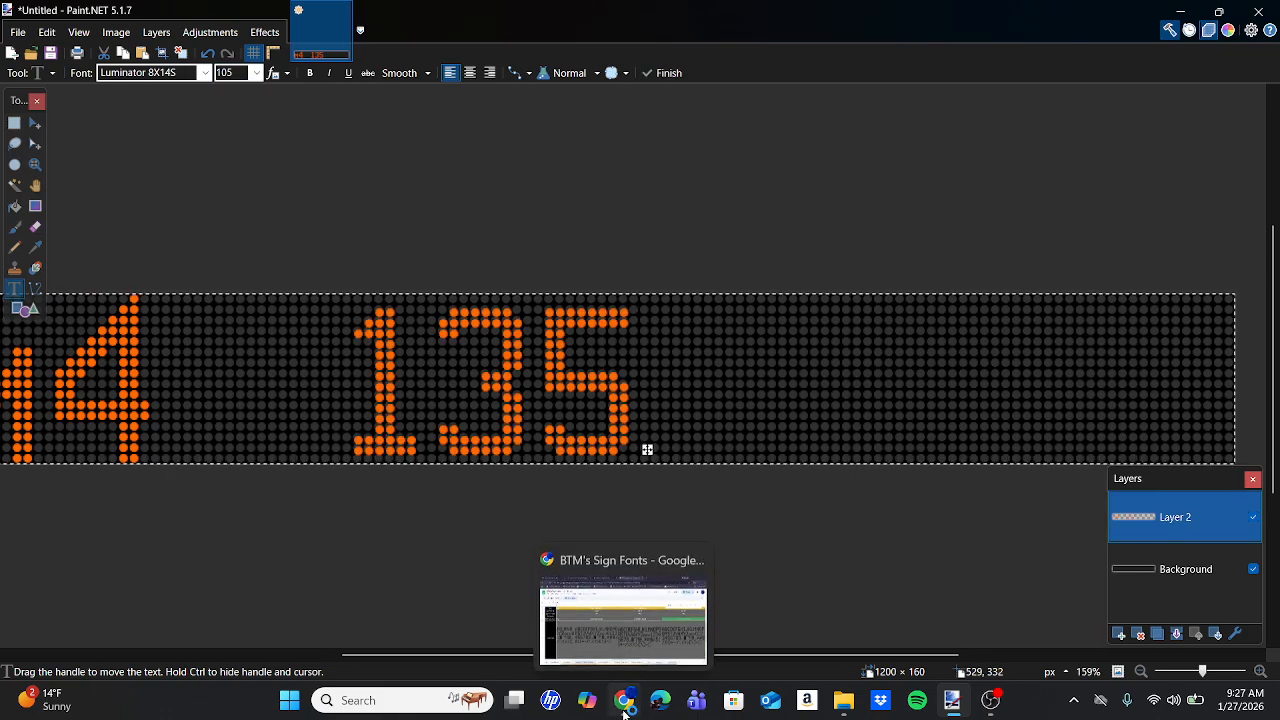
left_click(624, 612)
left_click(309, 6)
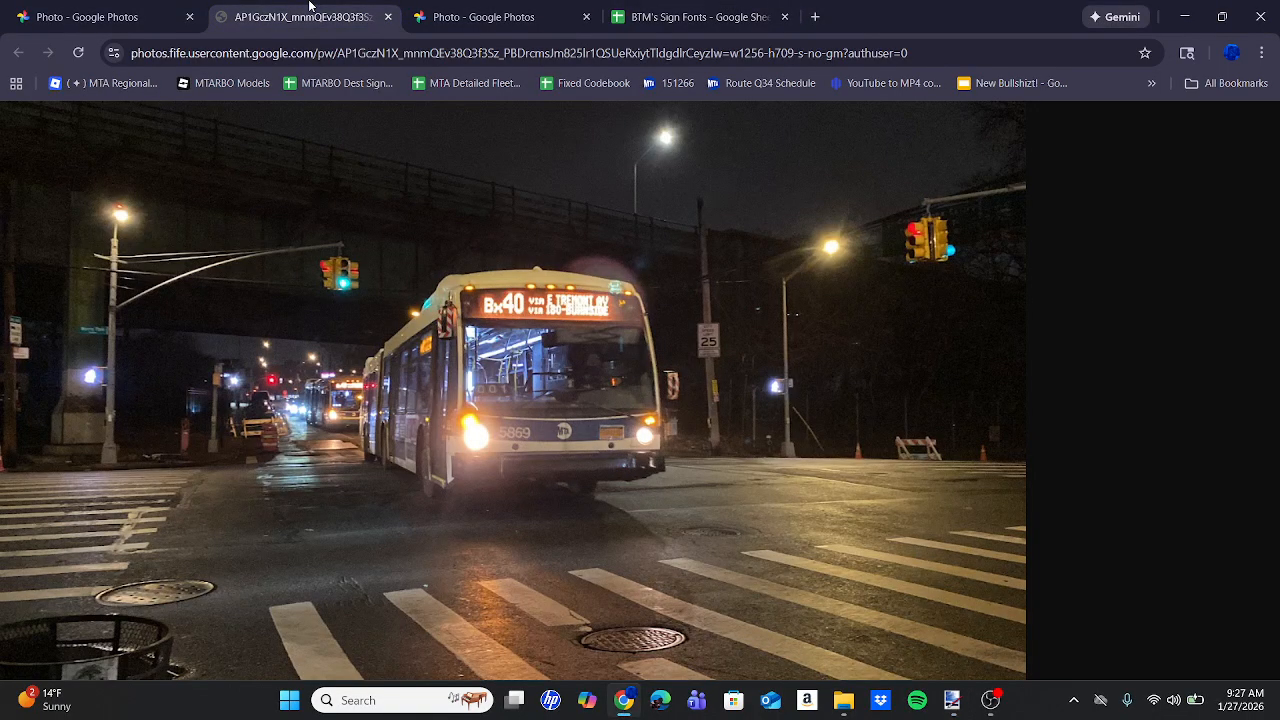
left_click(449, 8)
left_click(113, 6)
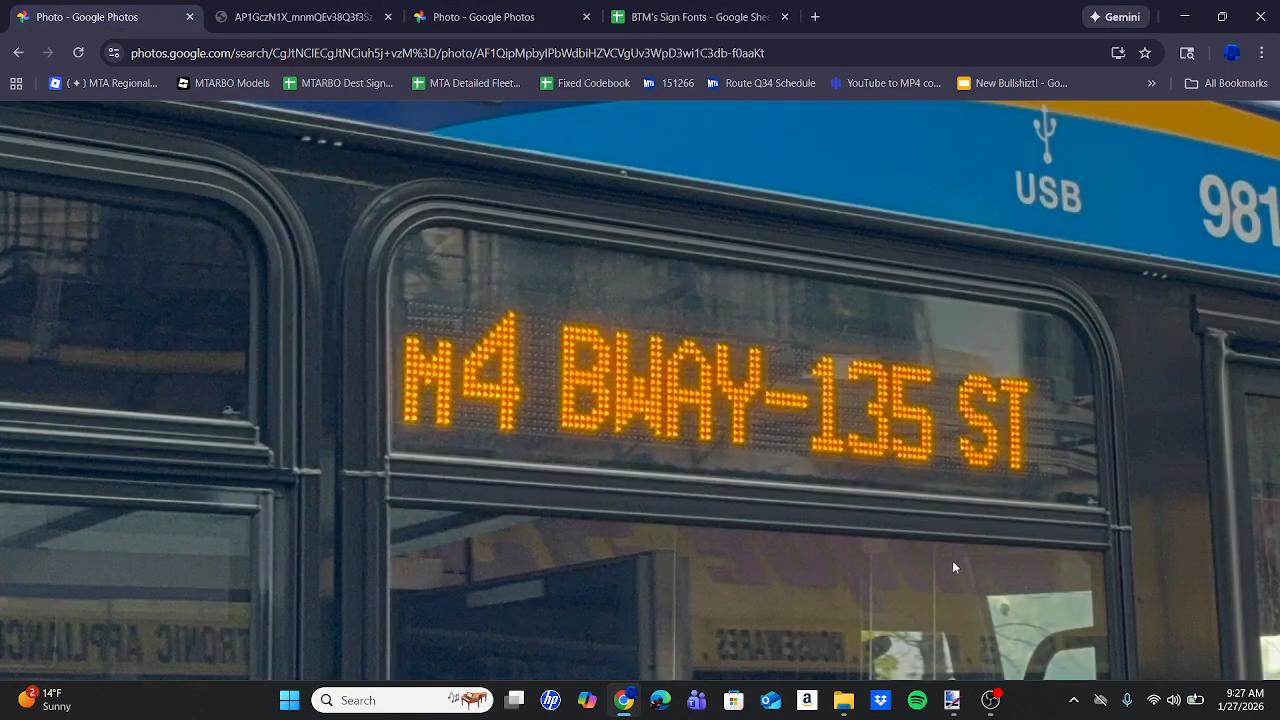
Replace the stray 135 with BWAY-135 after M4 and slide the text left to fit.
left_click(952, 700)
key("BackSpace")
key("BackSpace")
key("BackSpace")
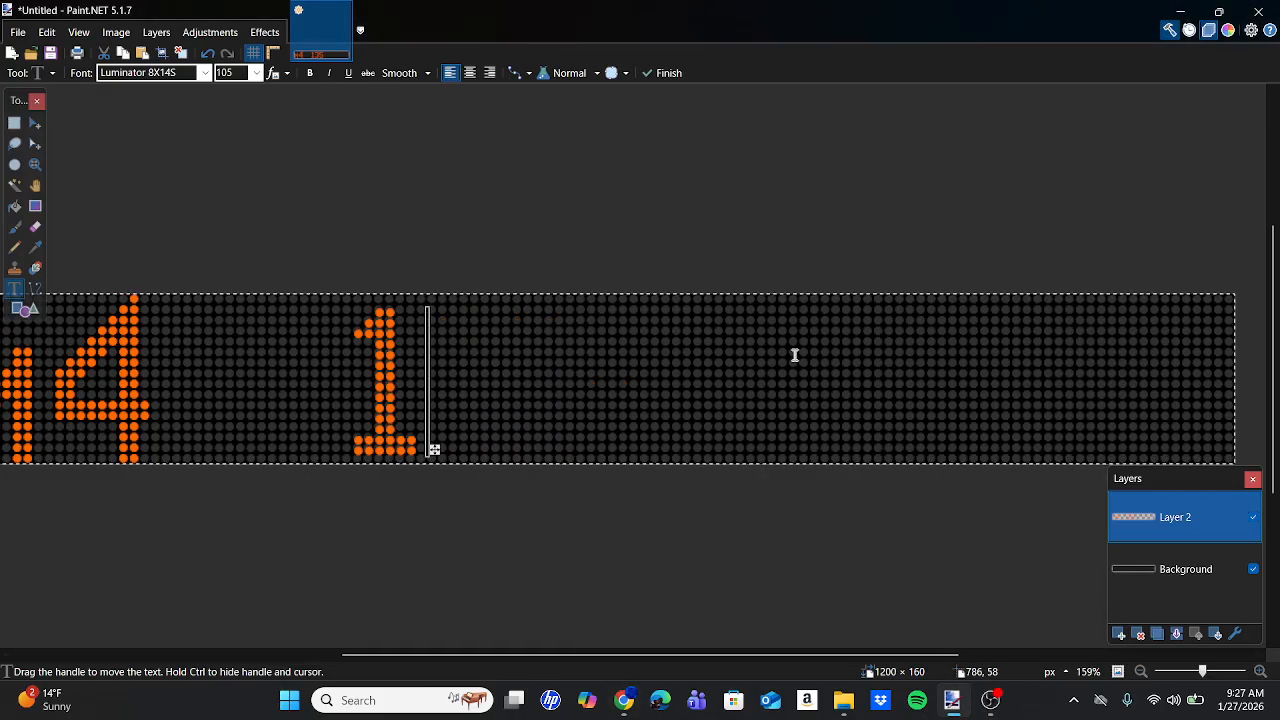
type("BWAY")
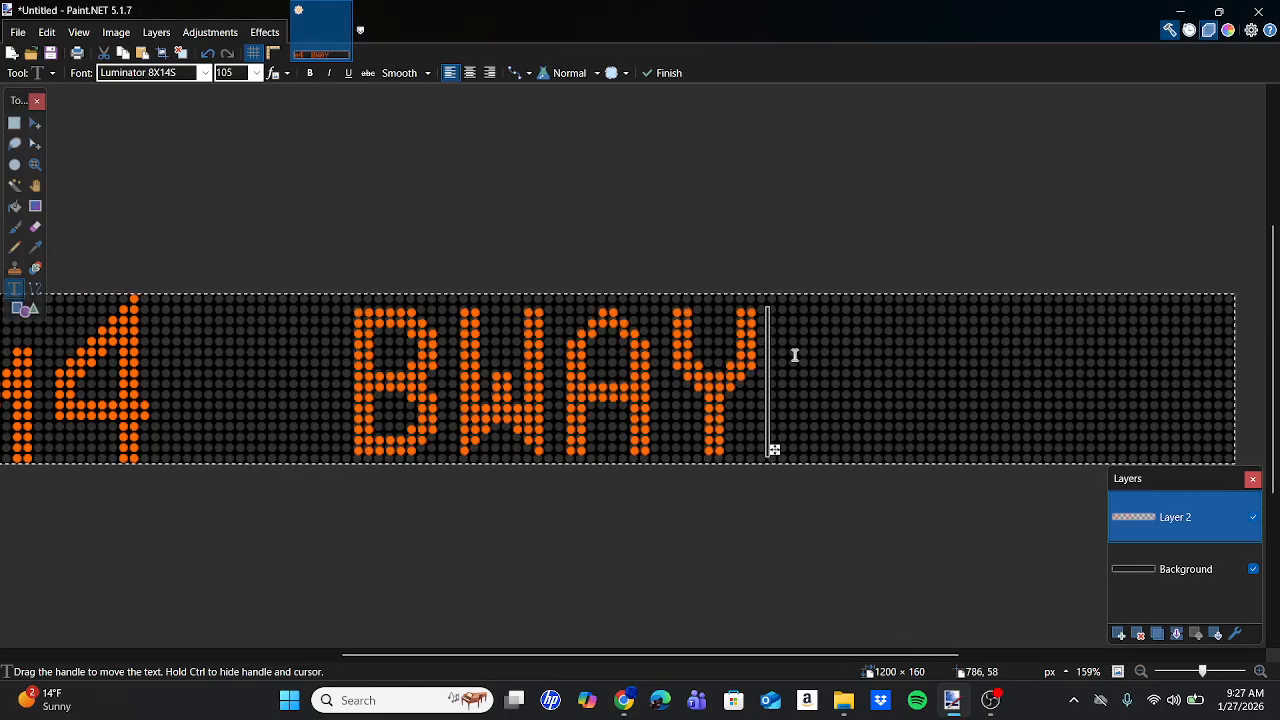
type("-135")
scroll(794, 355, "right", 3)
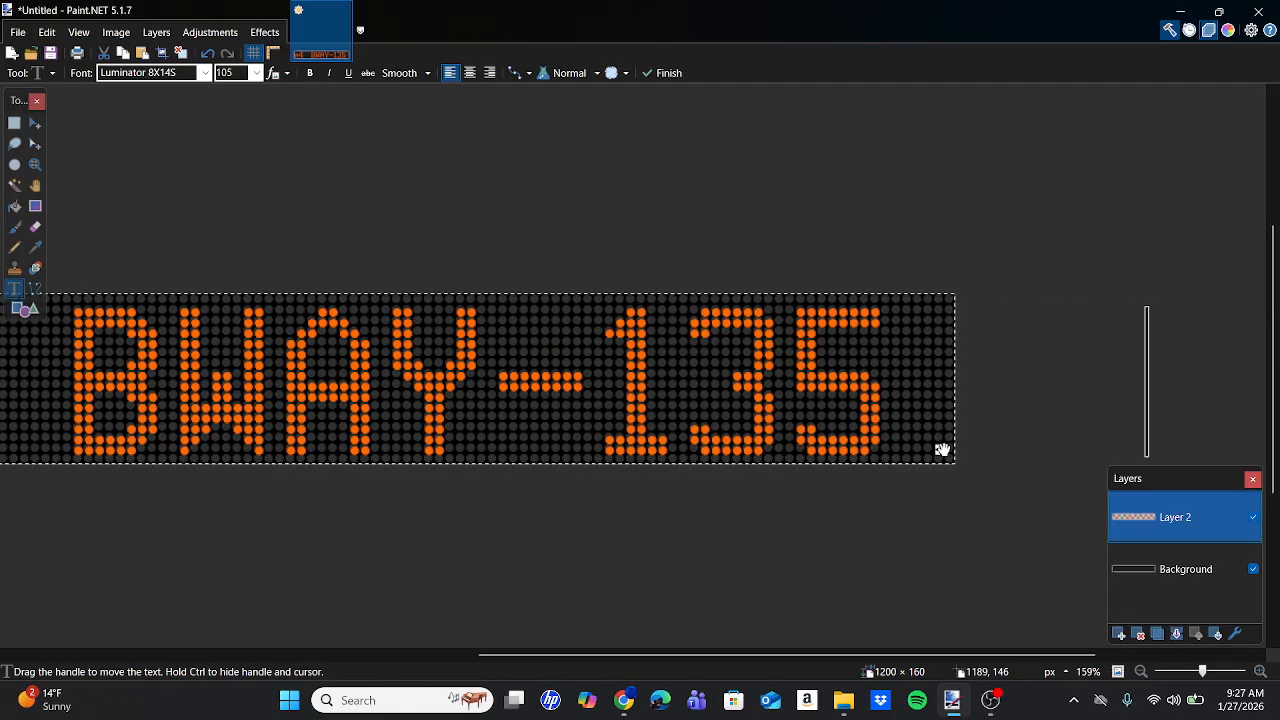
left_click_drag(943, 448, 697, 447)
scroll(697, 447, "left", 12)
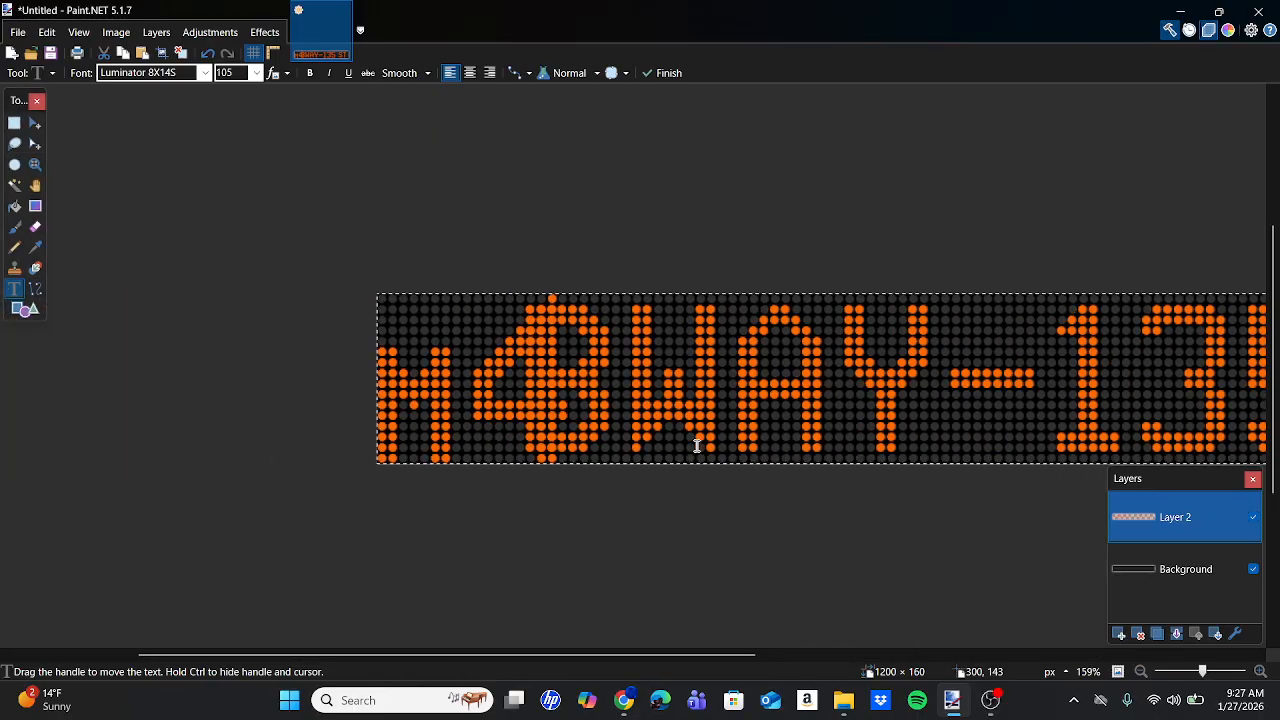
scroll(697, 447, "right", 9)
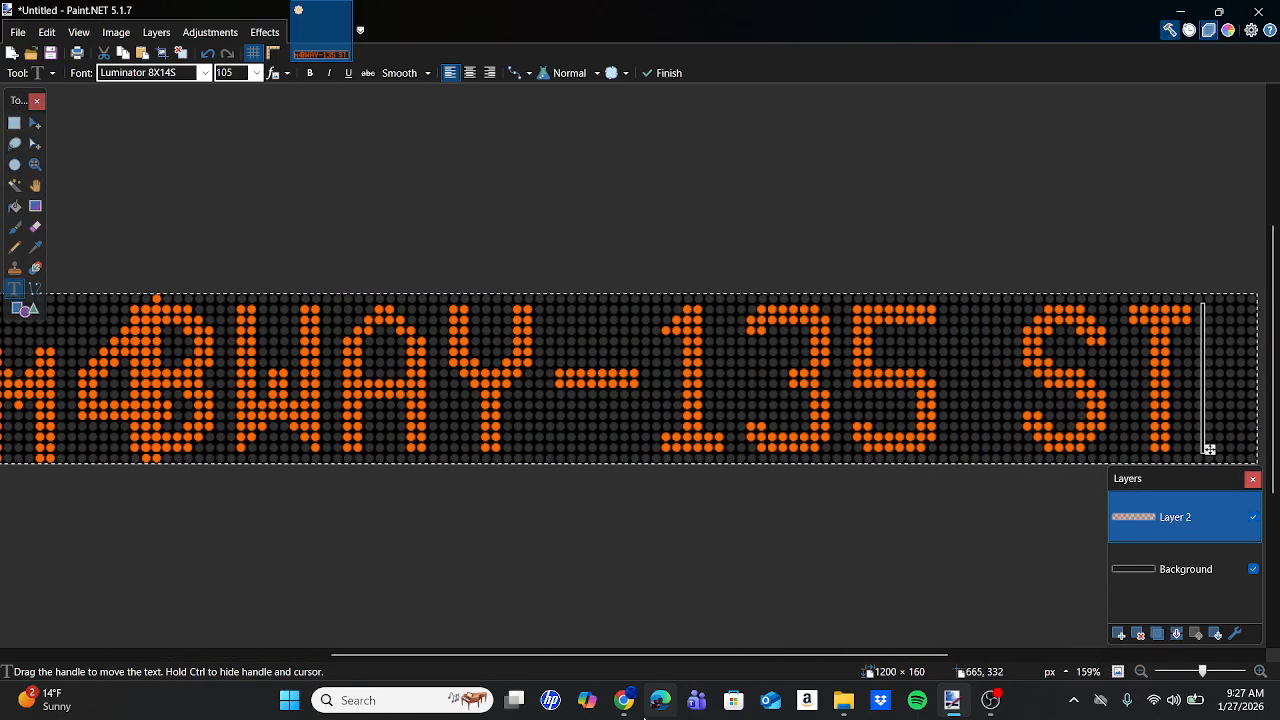
mouse_move(626, 702)
mouse_move(615, 638)
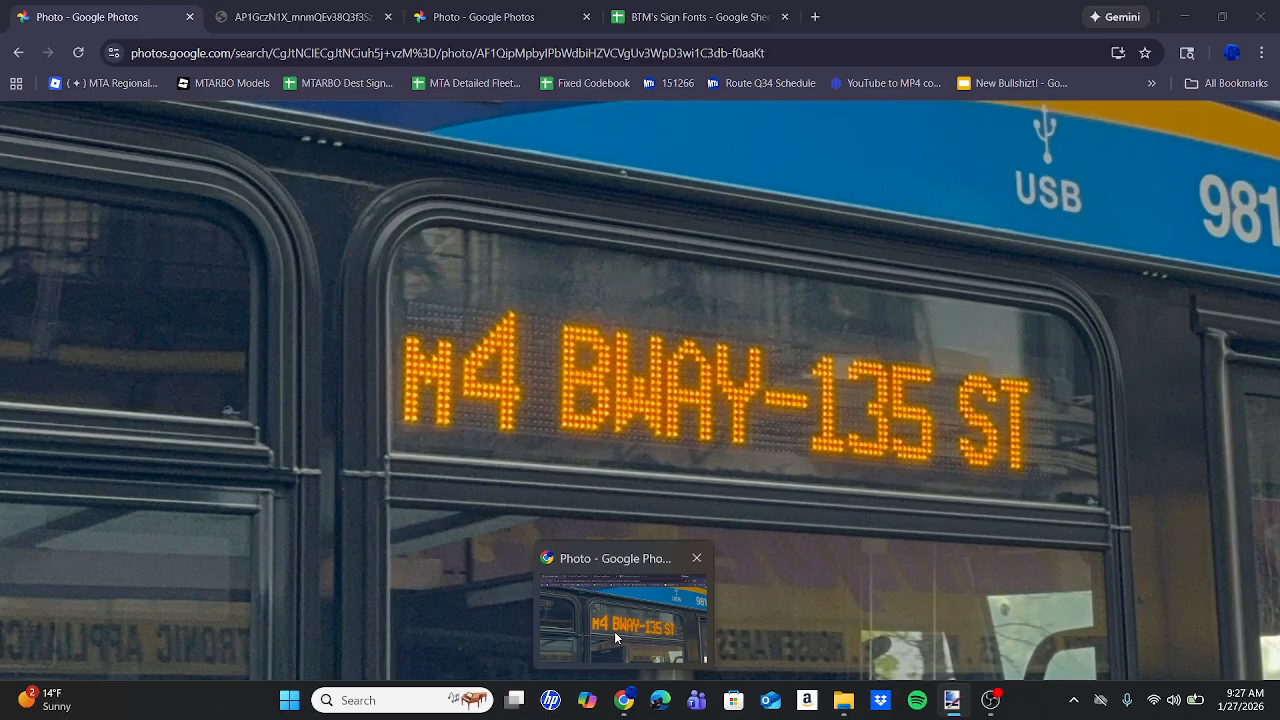
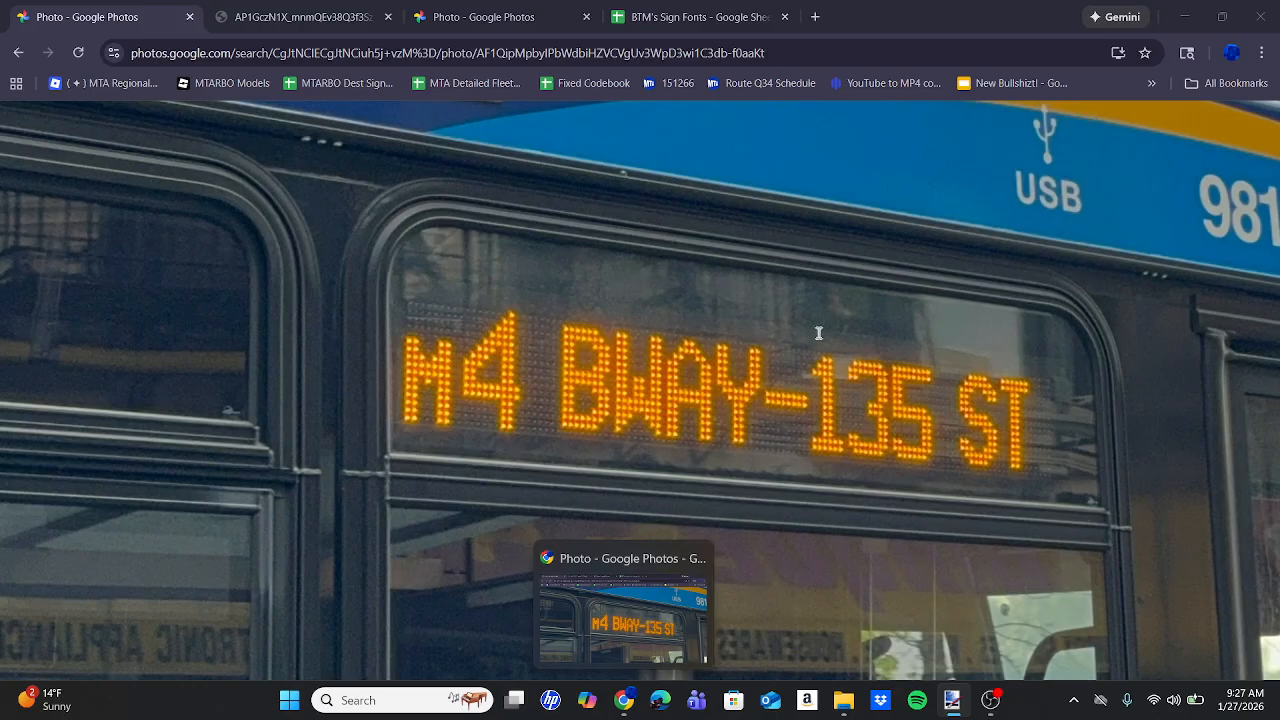
View the M4 BWAY-135 ST reference bus photo in Chrome, then go to the BTM's Sign Fonts sheet.
scroll(820, 331, "left", 2)
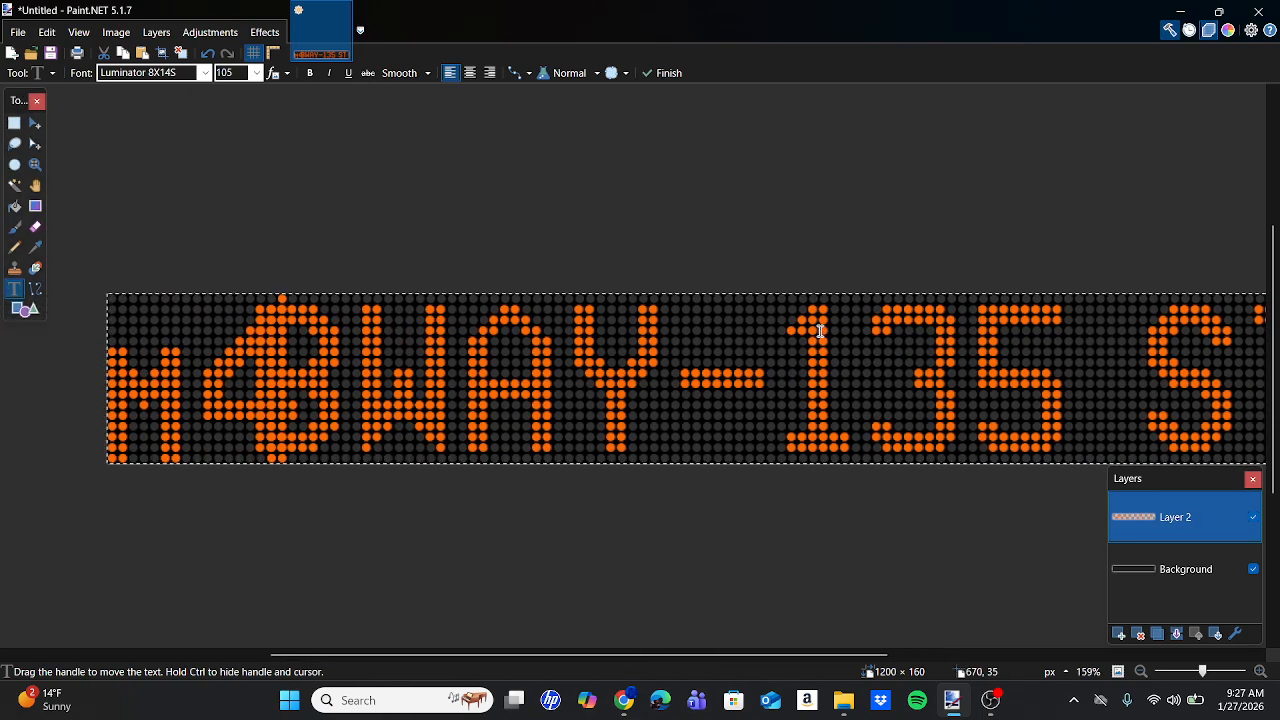
scroll(820, 331, "right", 3)
left_click(626, 701)
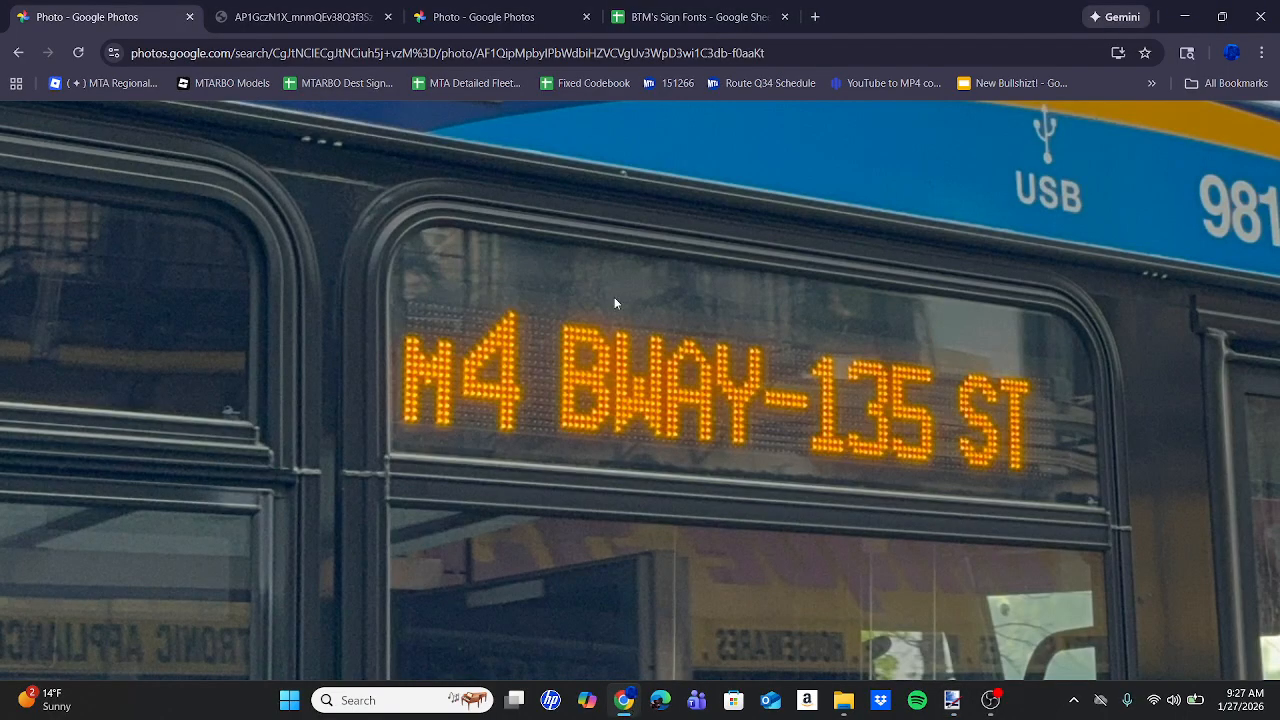
left_click(684, 10)
Scroll the sign-fonts sheet to the Luminator 8X14S entry (8 x 14, size 105).
scroll(697, 440, "right", 4)
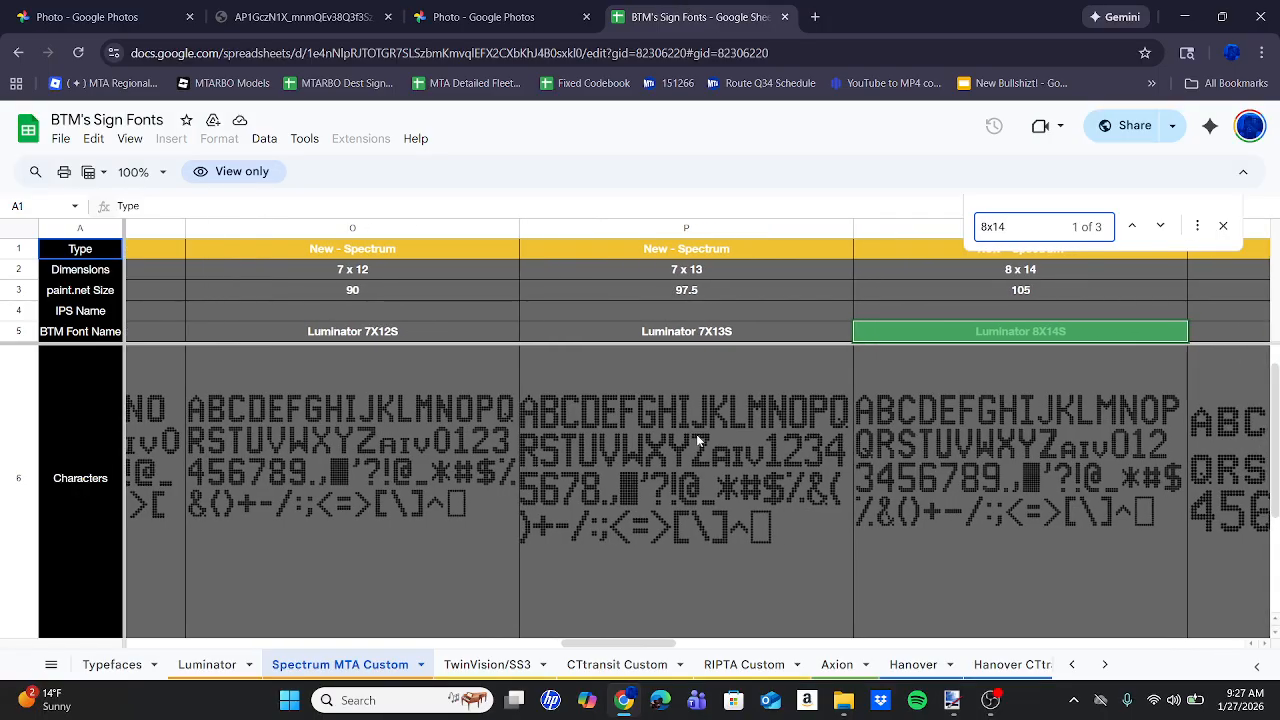
scroll(697, 440, "right", 2)
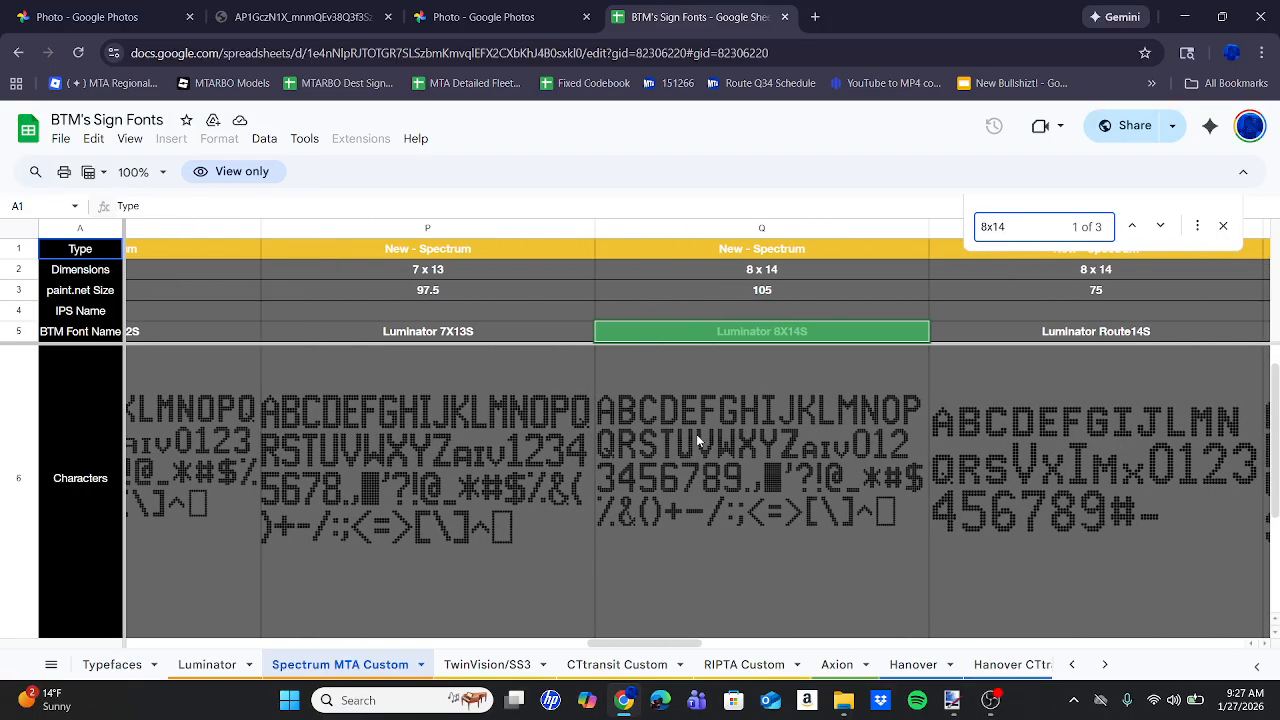
scroll(697, 440, "down", 1)
scroll(697, 440, "down", 1)
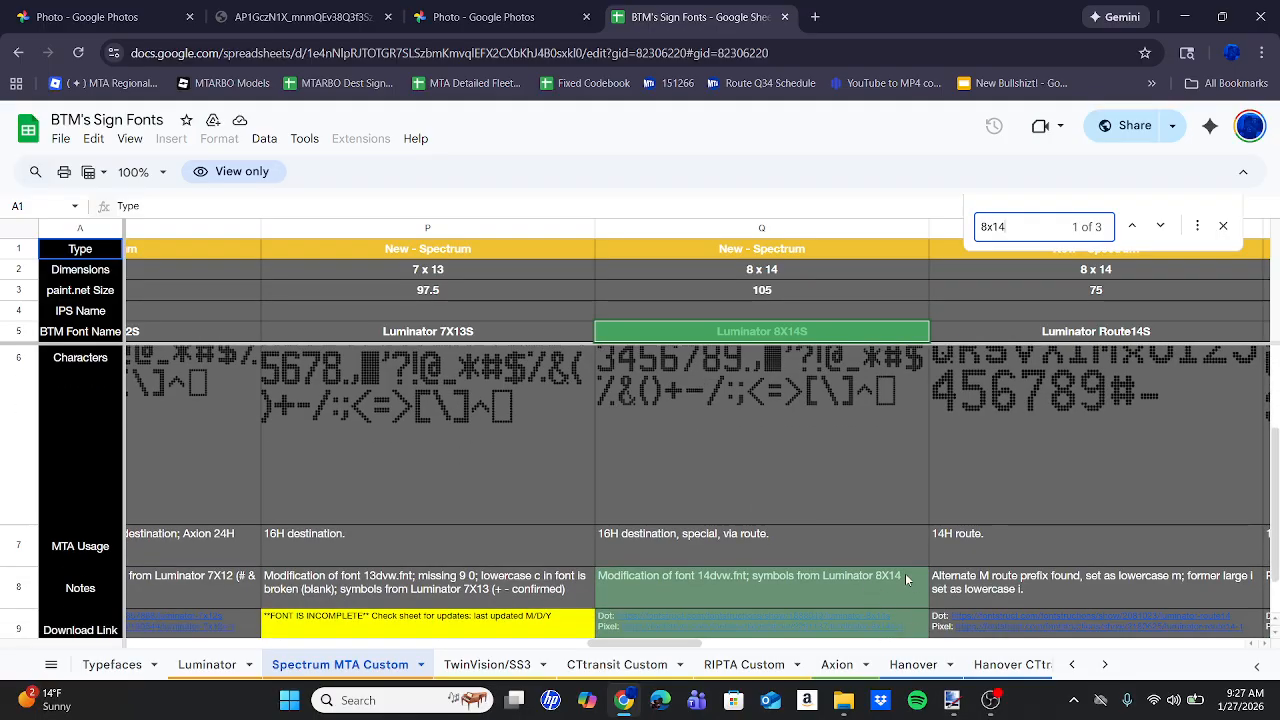
scroll(905, 578, "down", 1)
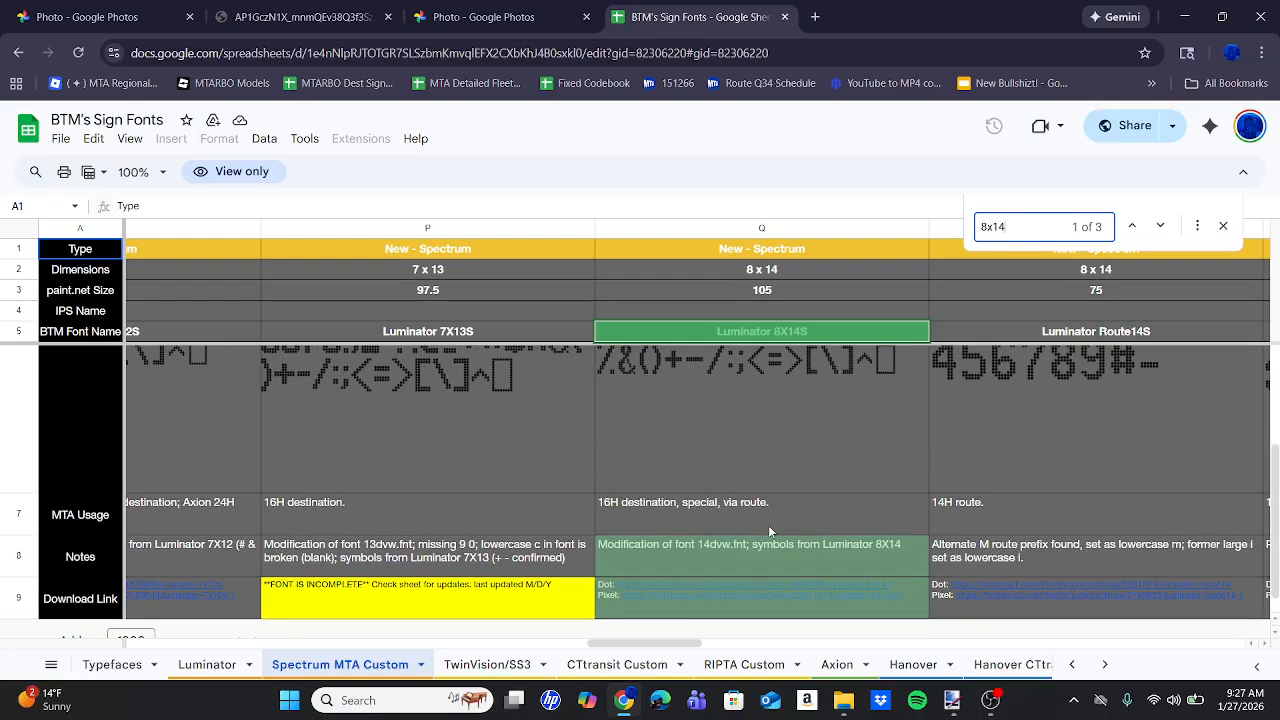
Delete BWAY-135 ST from the Paint.NET sign so it reads just M4.
left_click(940, 704)
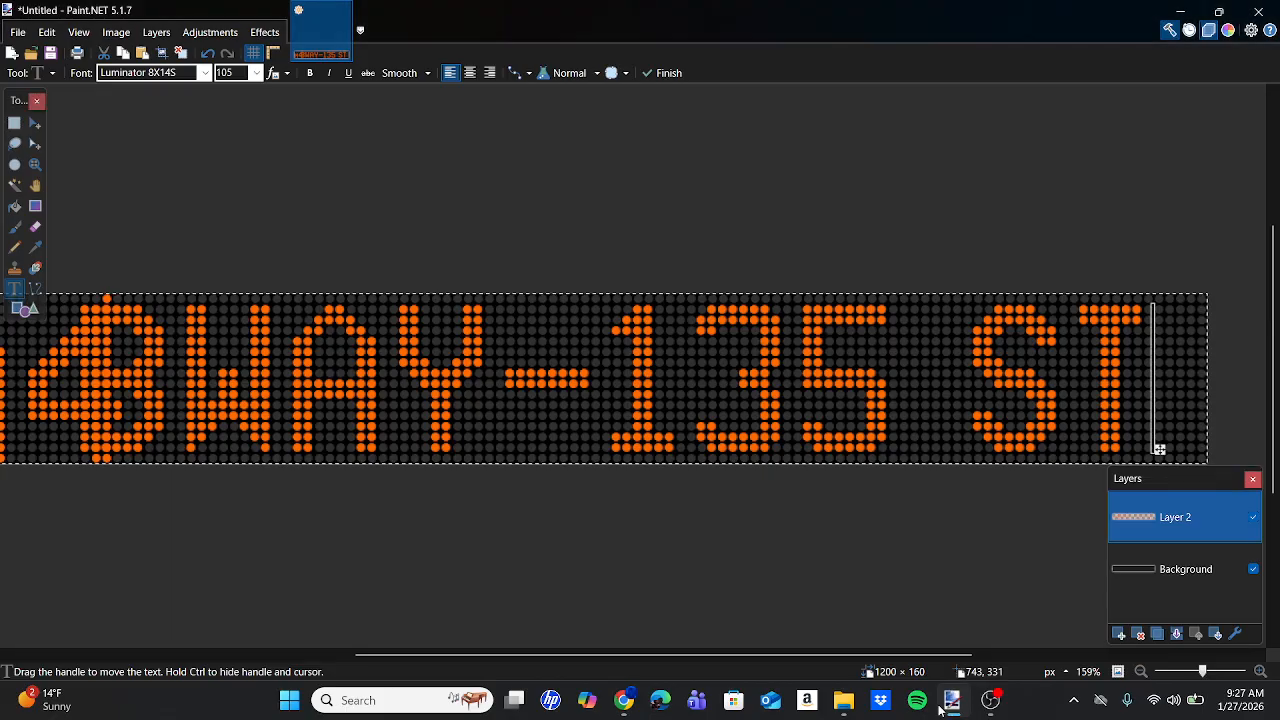
key("BackSpace")
key("BackSpace")
key("BackSpace")
key("BackSpace")
key("BackSpace")
key("BackSpace")
key("BackSpace")
key("BackSpace")
key("BackSpace")
key("BackSpace")
key("BackSpace")
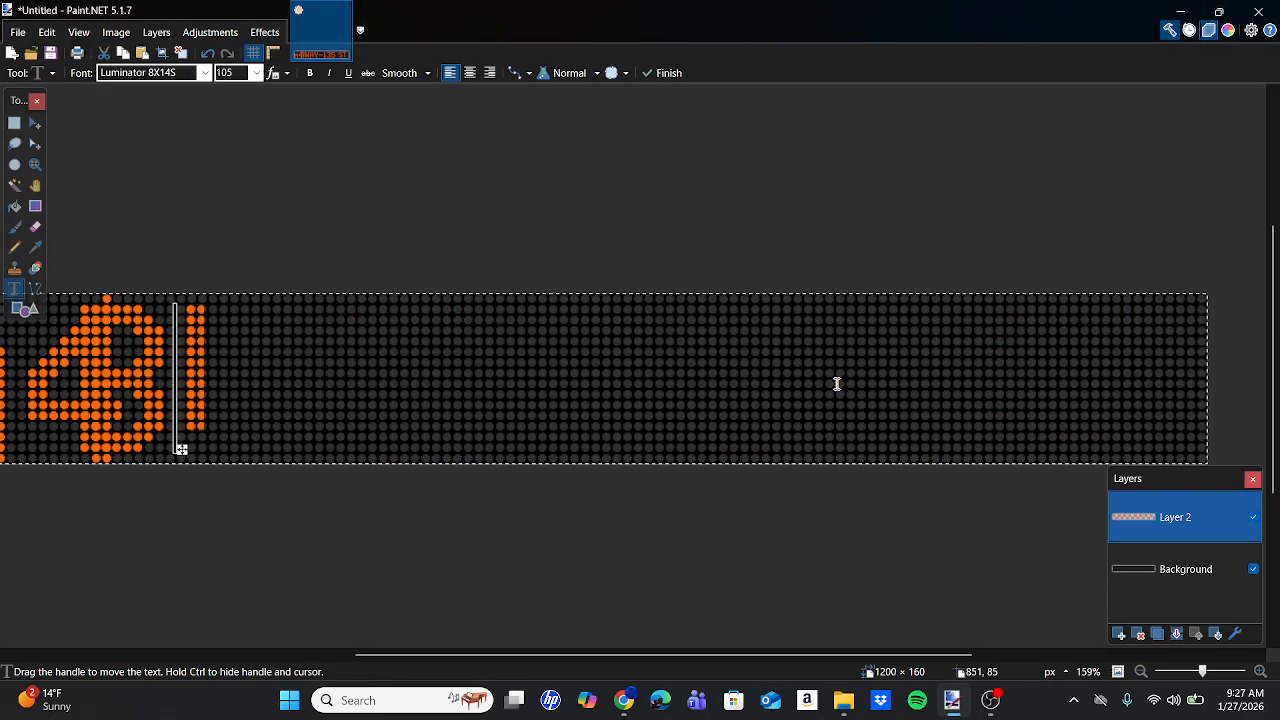
left_click(630, 698)
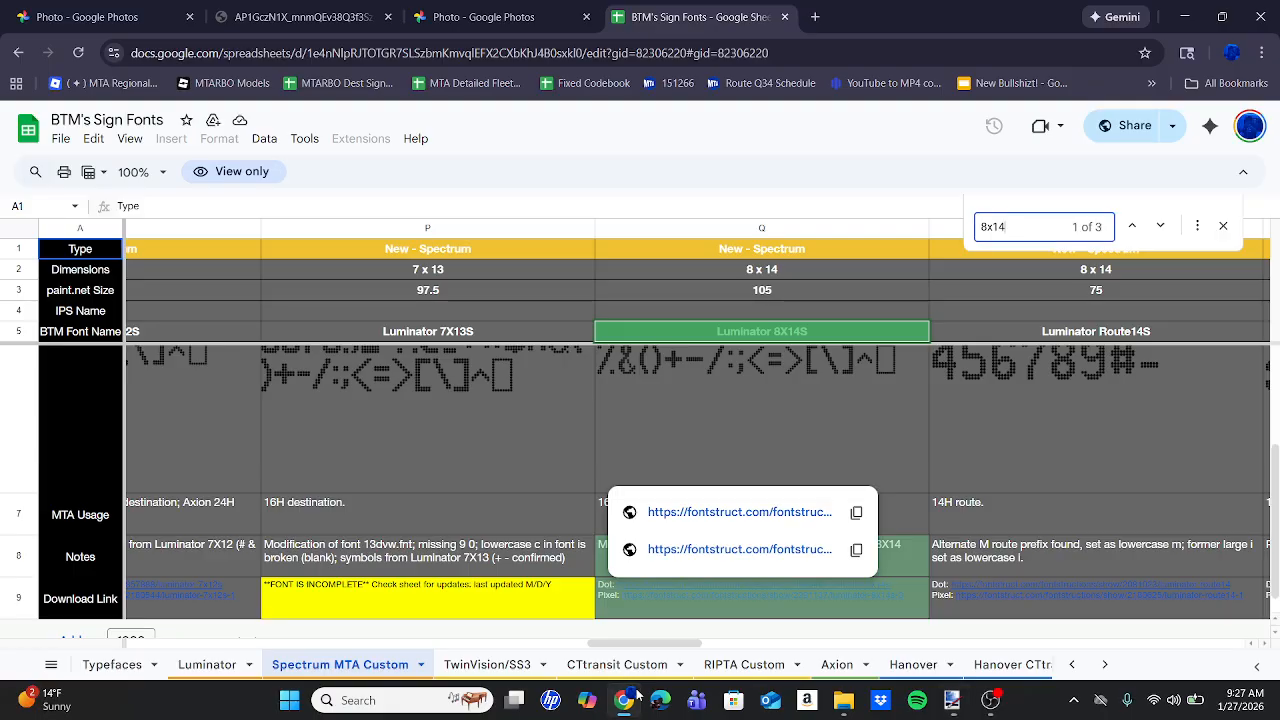
Download the Luminator 8X14S OpenType font from FontStruct and open luminator-8x14s.otf.zip.
left_click(703, 511)
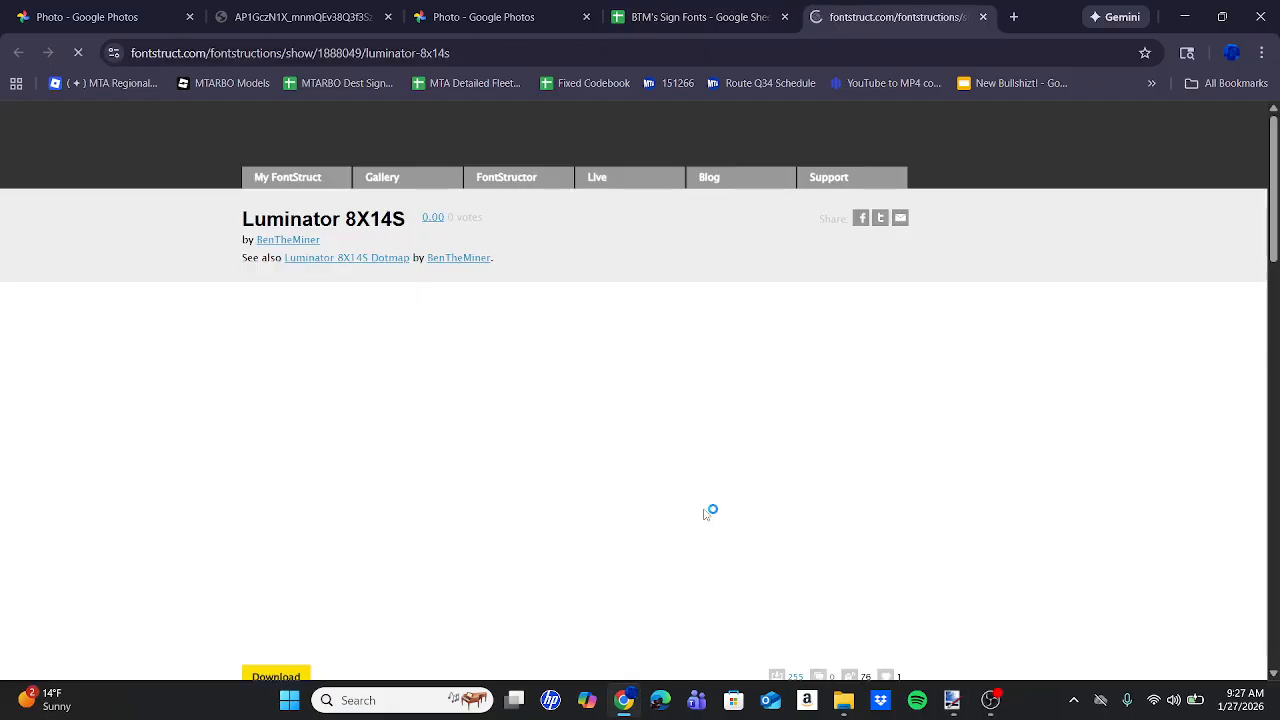
scroll(423, 470, "down", 1)
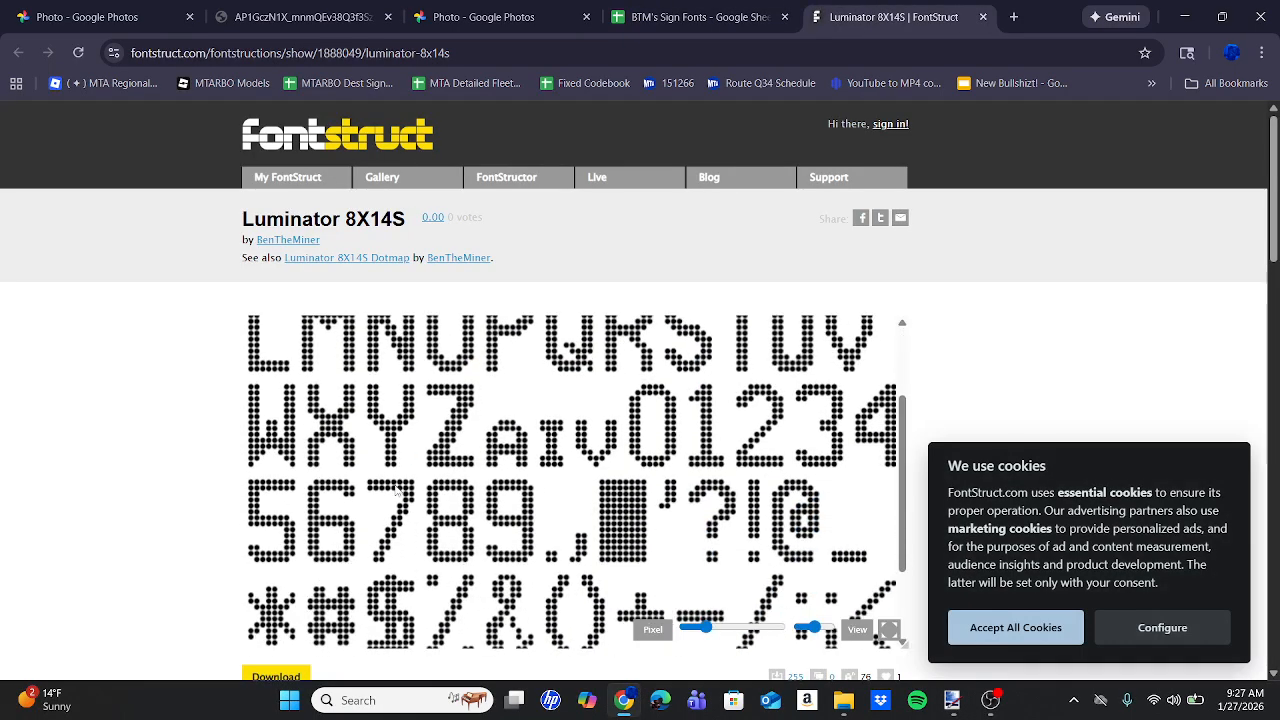
left_click(247, 677)
left_click(297, 543)
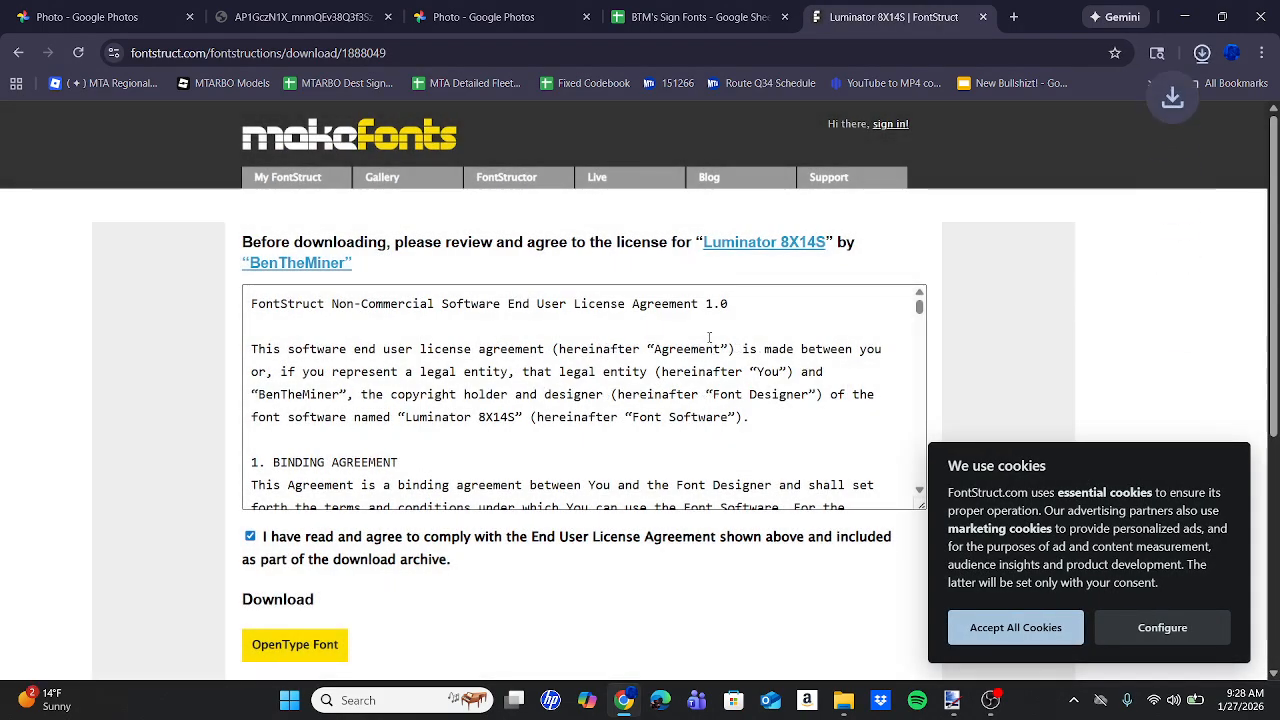
left_click(1209, 53)
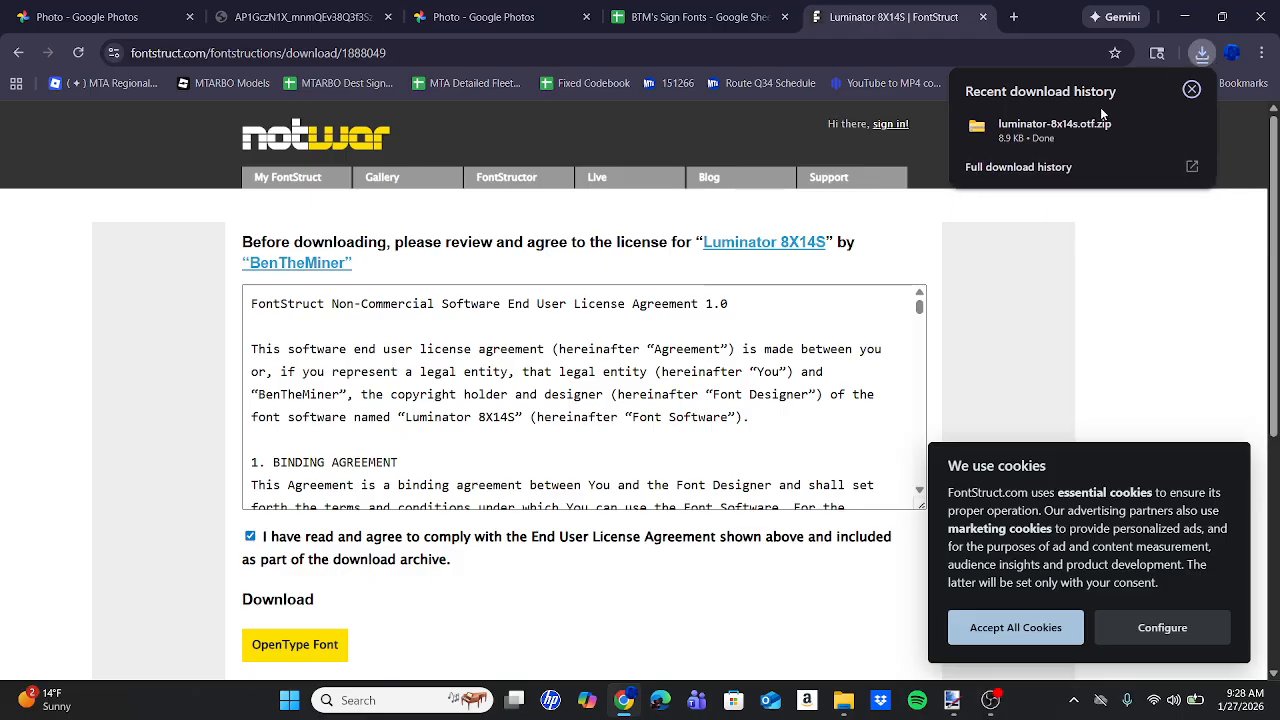
left_click(1053, 123)
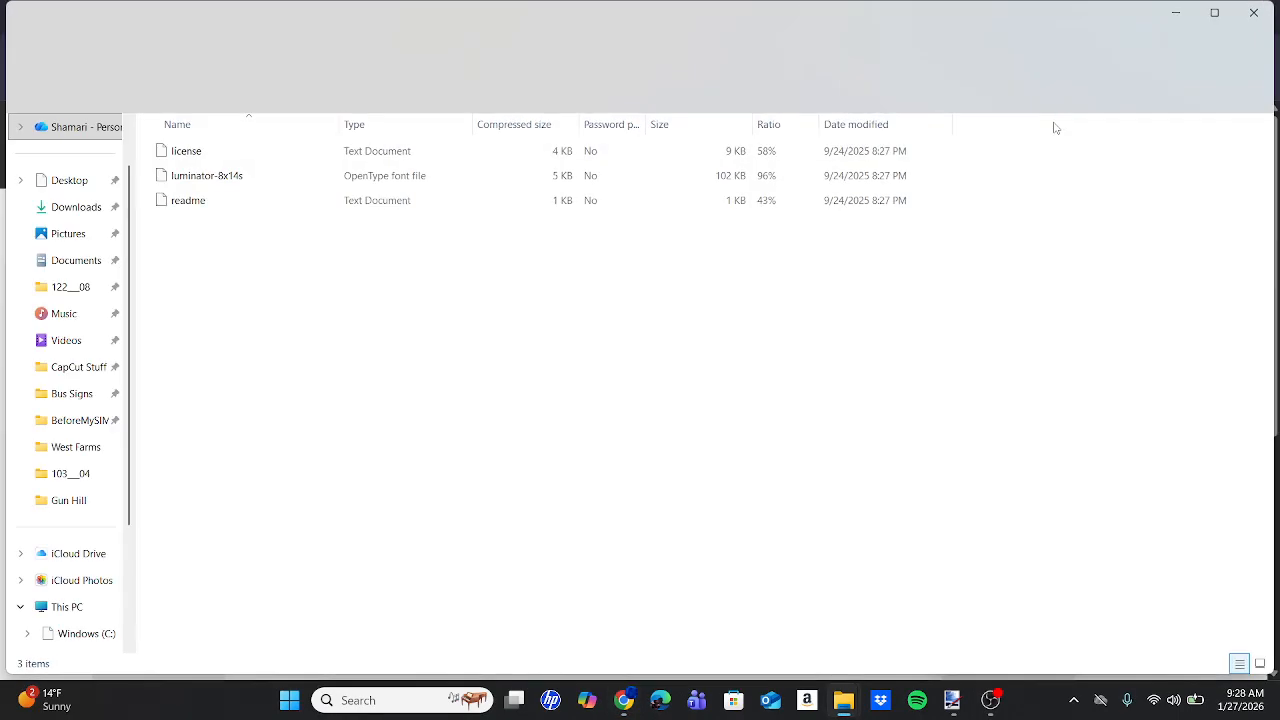
Install Luminator 8X14S Regular, replacing the existing copy, and return to Paint.NET.
double_click(737, 178)
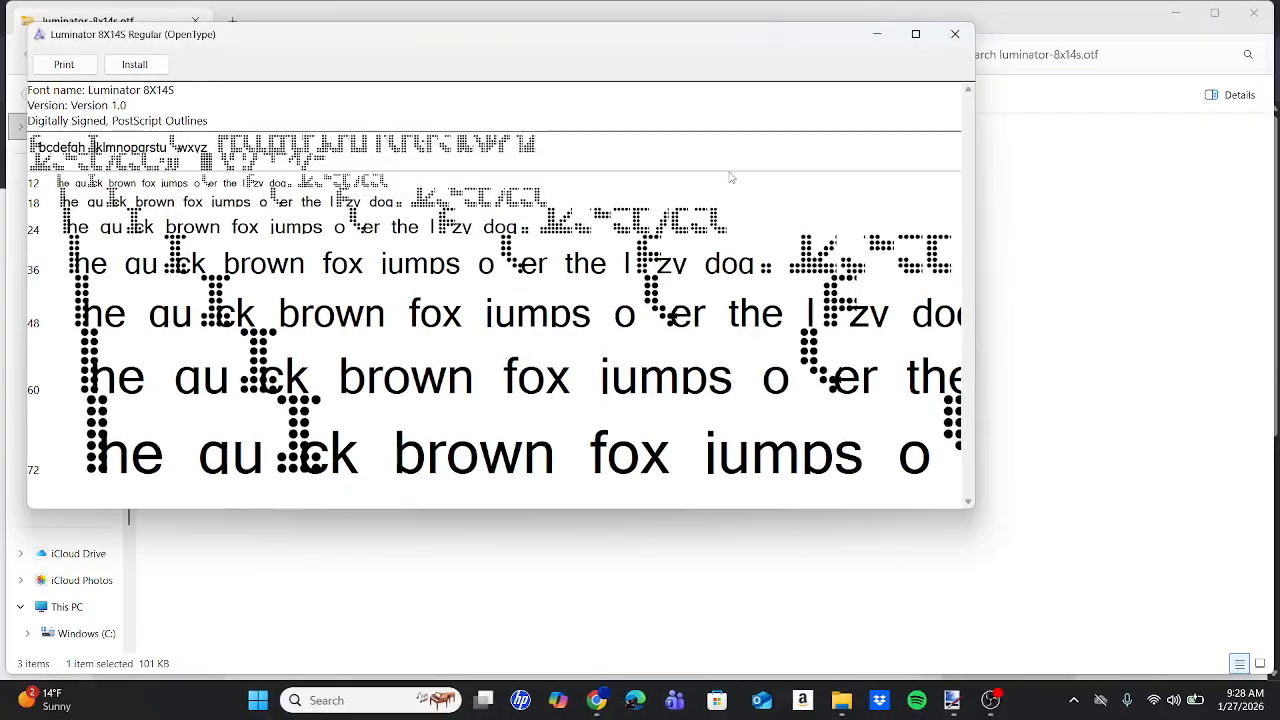
left_click(136, 65)
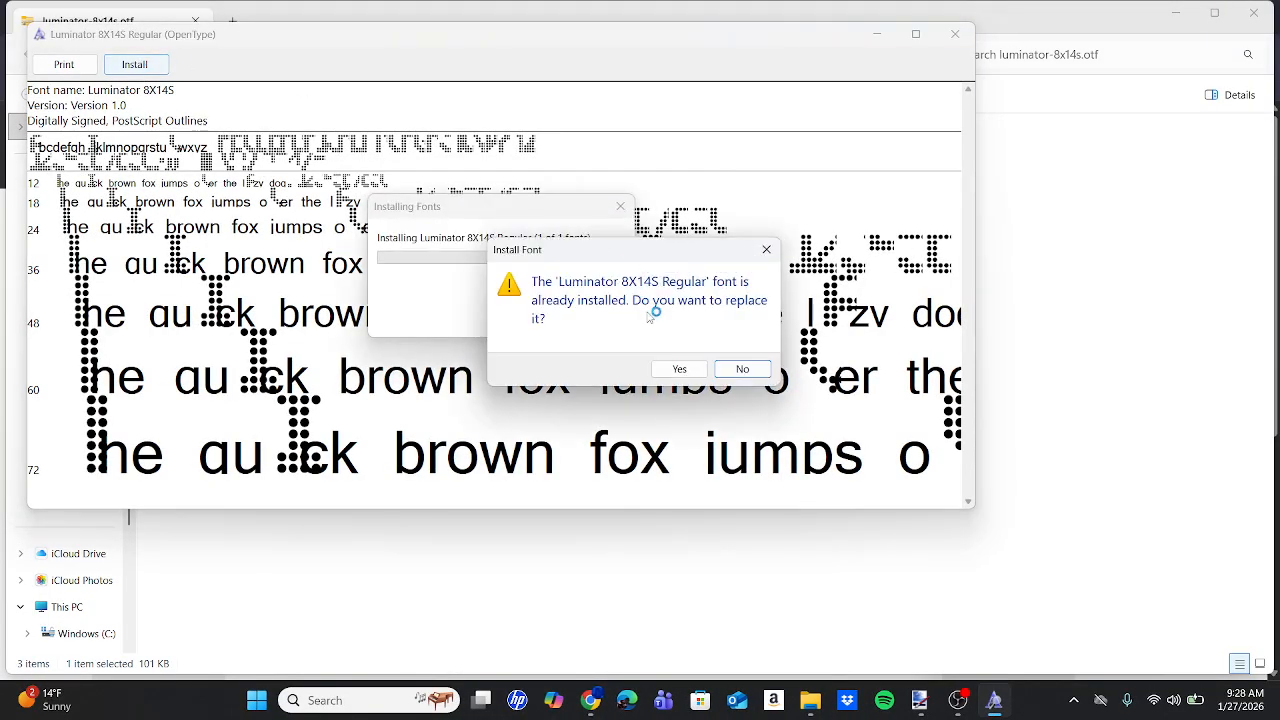
left_click(682, 369)
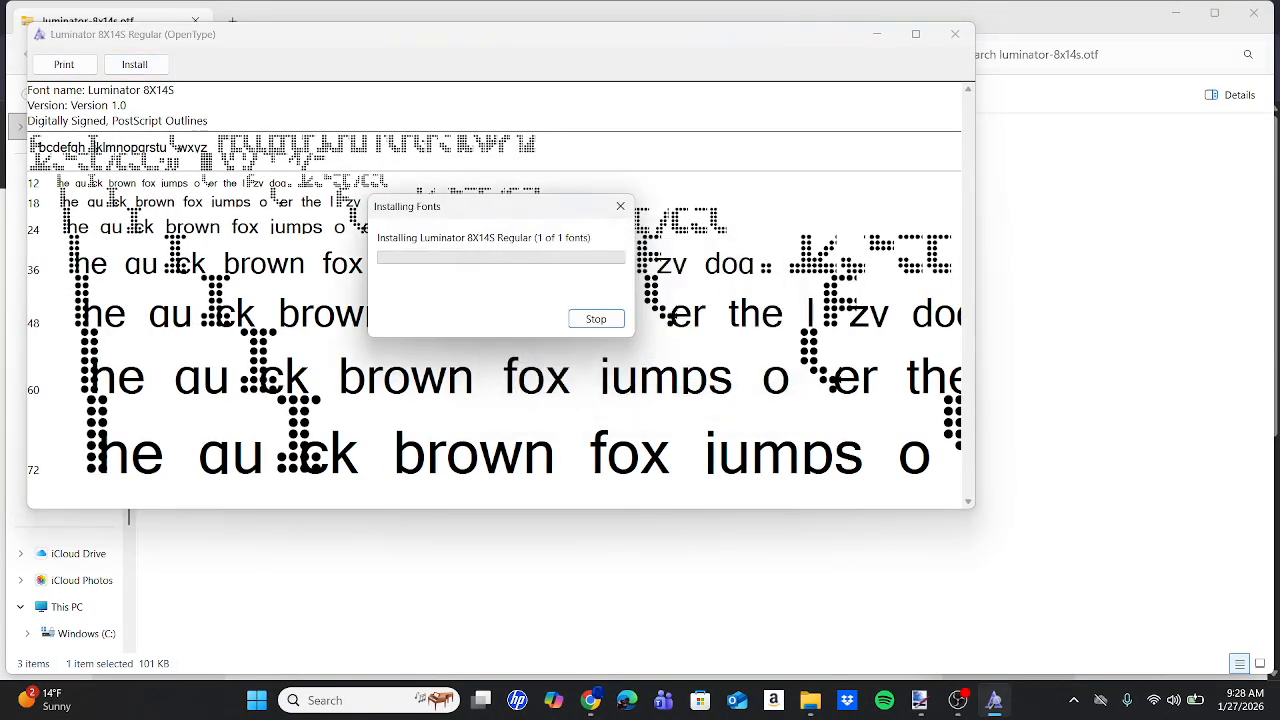
mouse_move(966, 712)
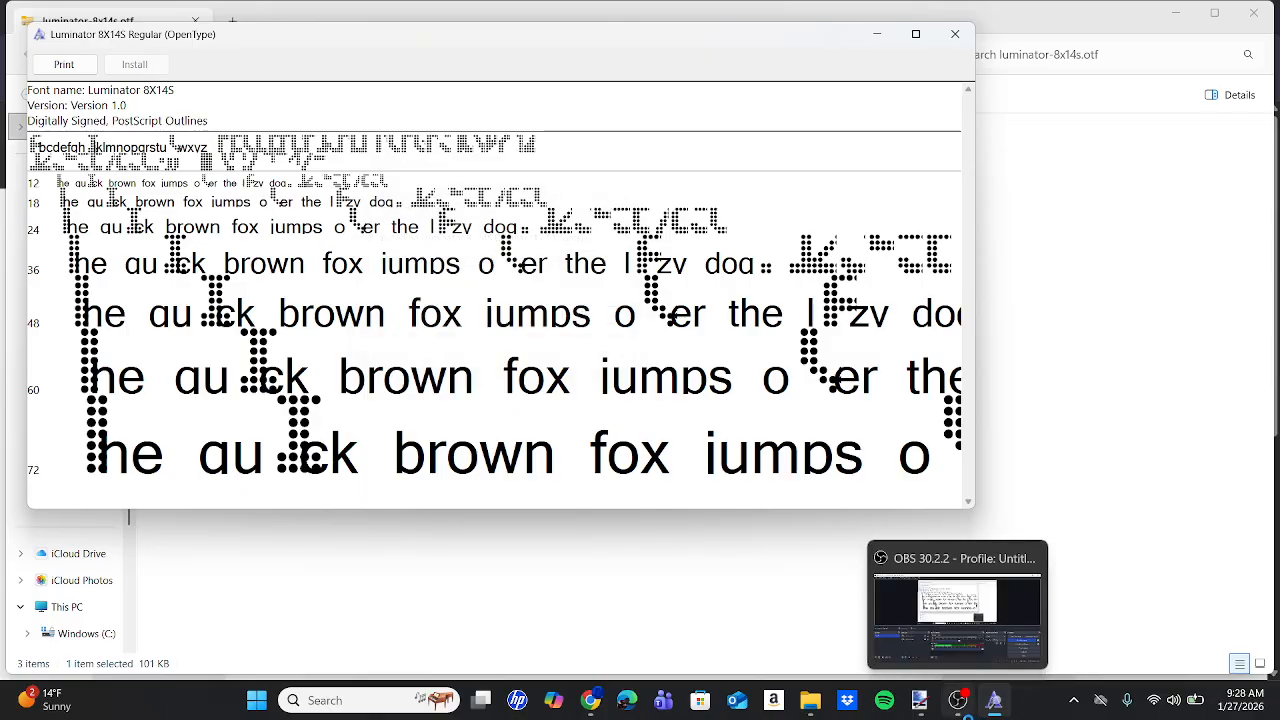
left_click(918, 703)
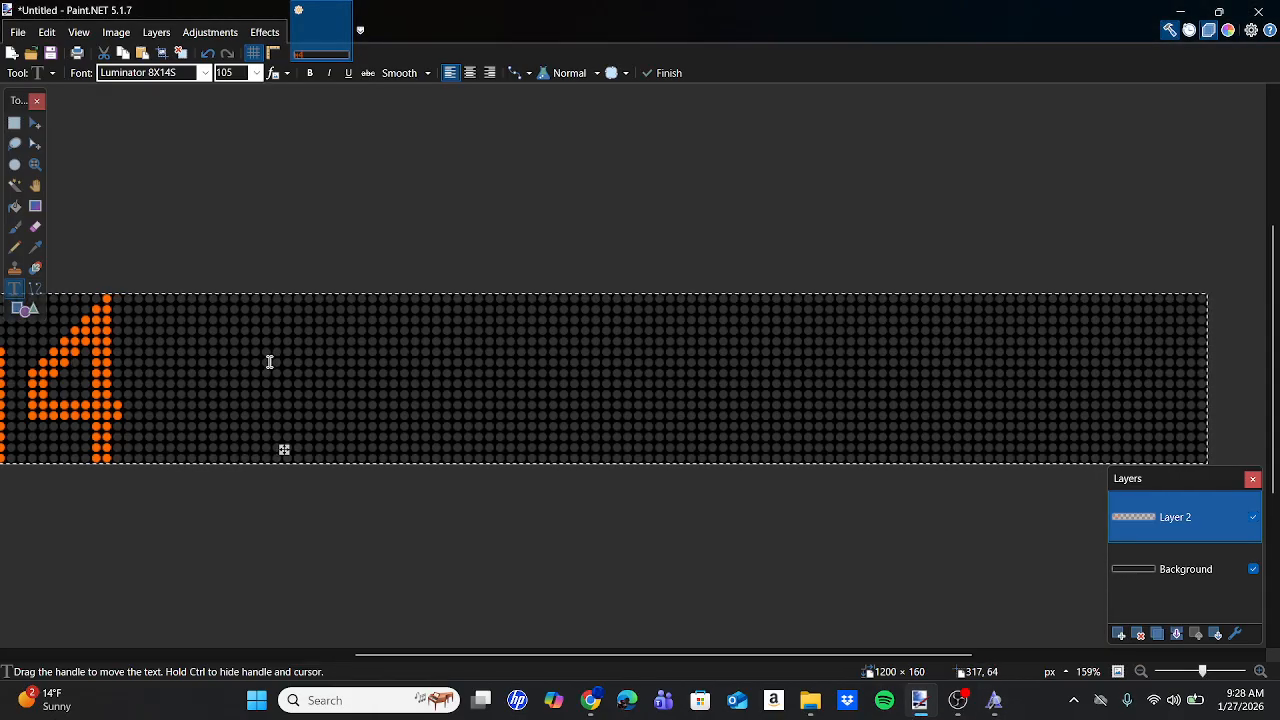
Add BWAY as a new text piece and move it right beside M4.
type("BW")
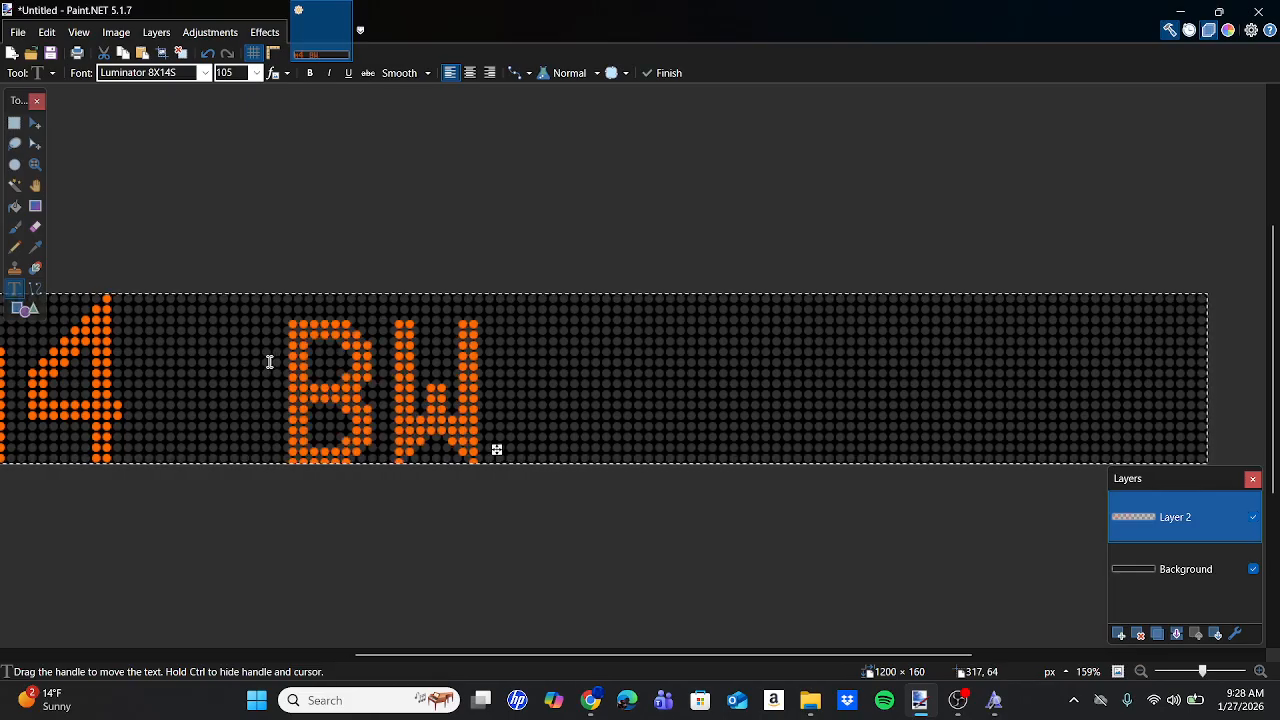
type("AY-135")
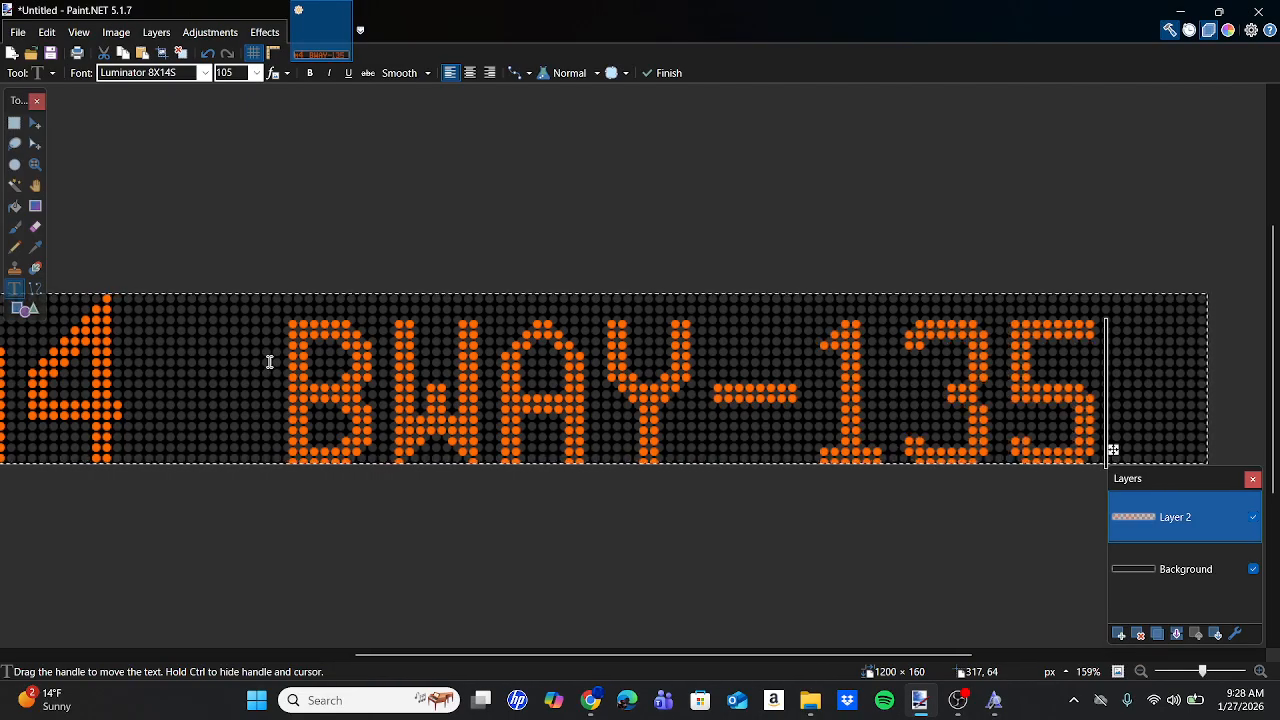
key("BackSpace")
key("BackSpace")
key("BackSpace")
key("BackSpace")
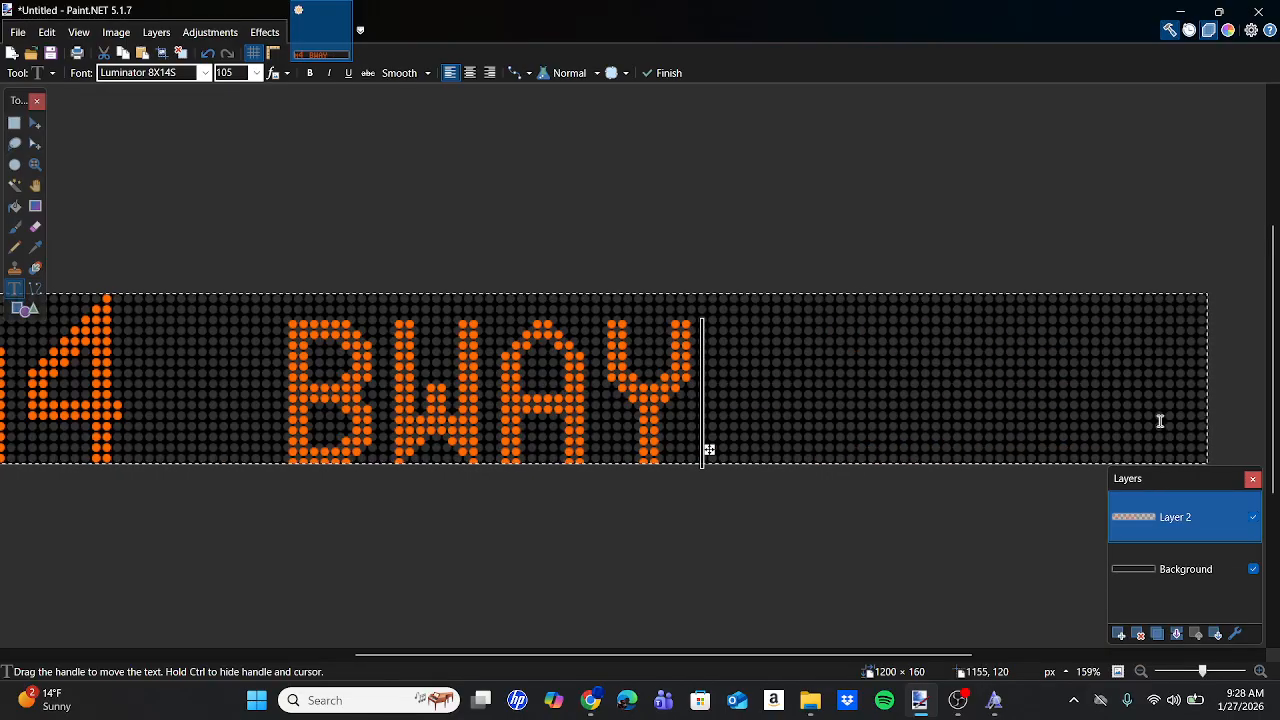
left_click_drag(710, 447, 578, 437)
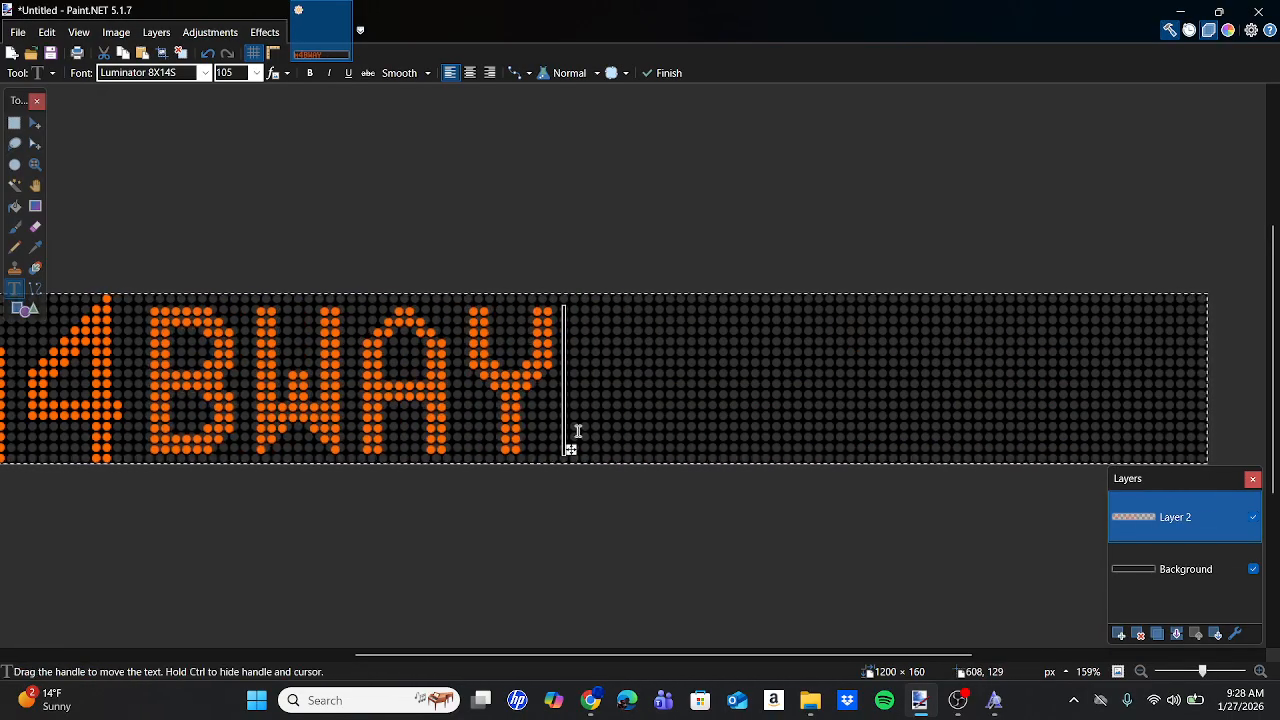
scroll(576, 437, "up", 6)
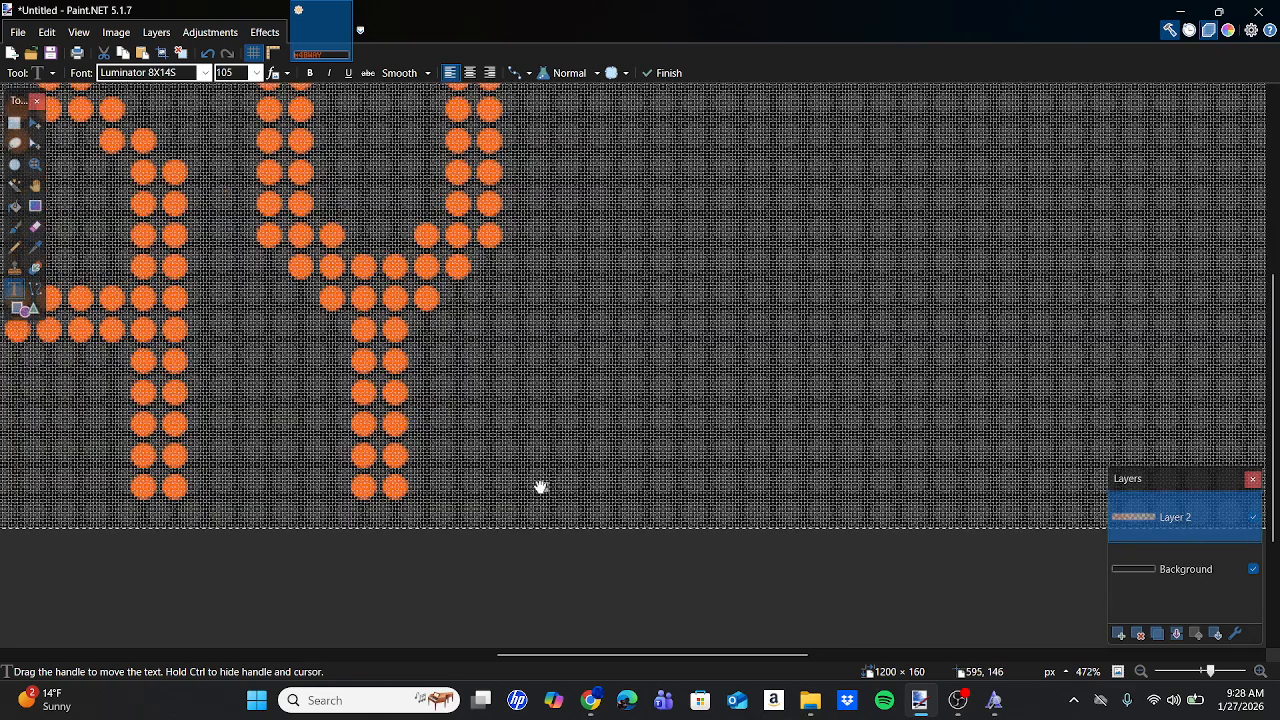
left_click_drag(540, 486, 522, 487)
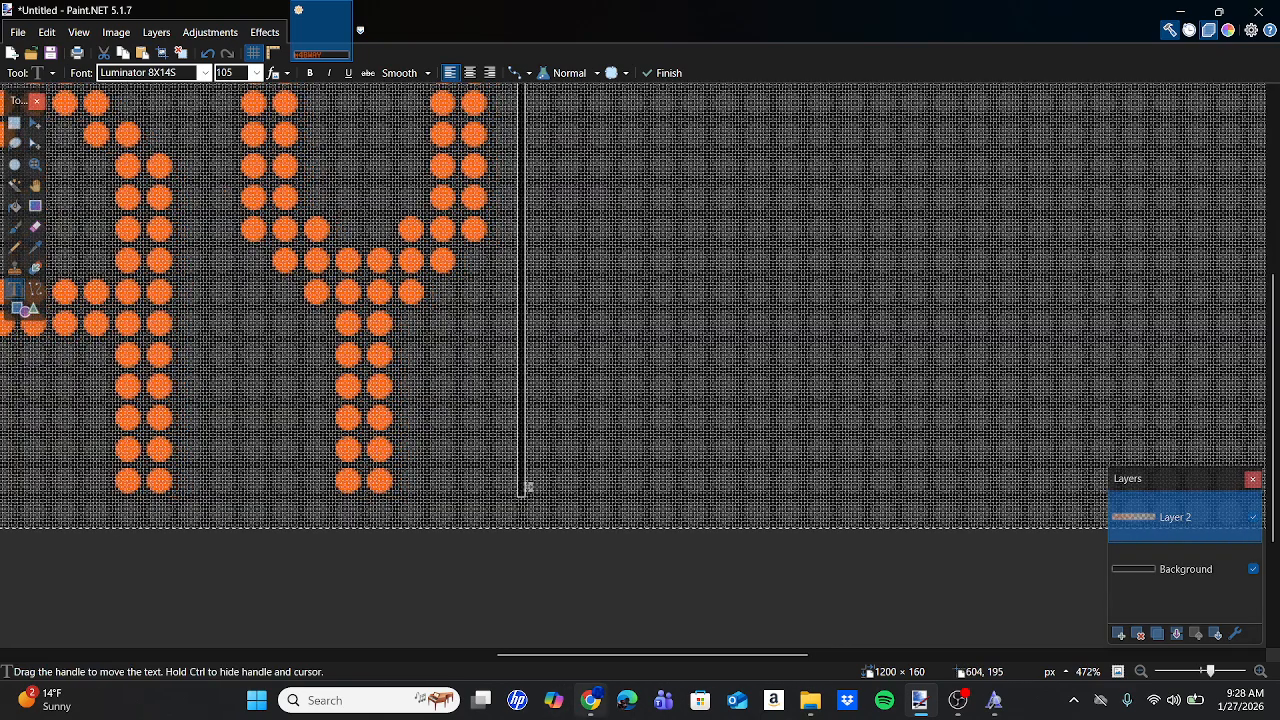
Compare the M4 BWAY sign against the reference bus photo.
left_click(591, 700)
left_click(100, 17)
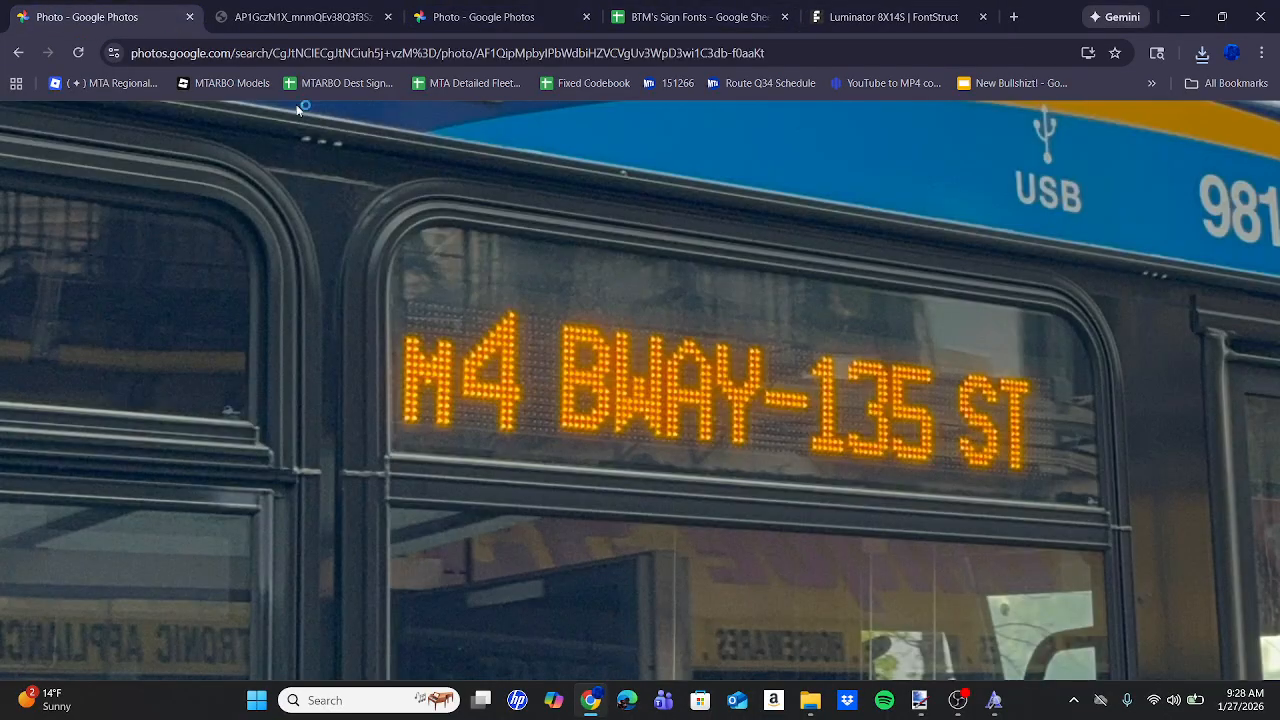
left_click(928, 699)
scroll(634, 417, "left", 10)
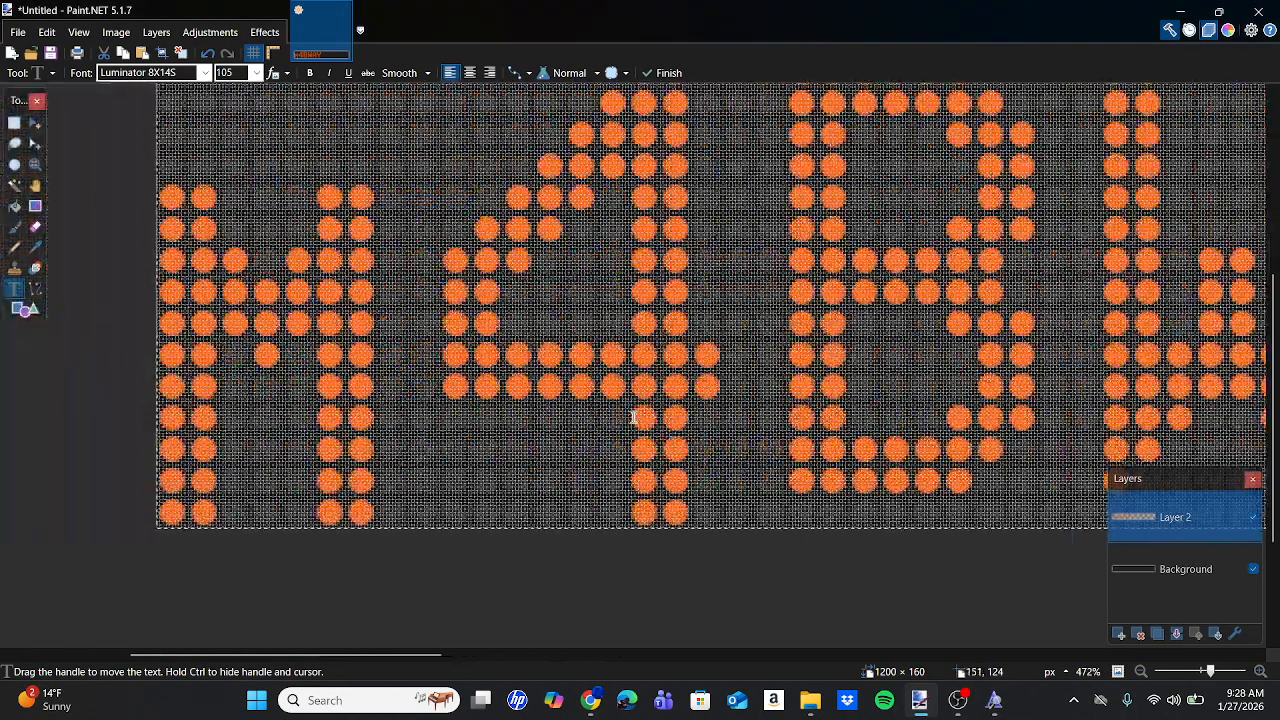
scroll(634, 417, "right", 10)
scroll(634, 417, "down", 3)
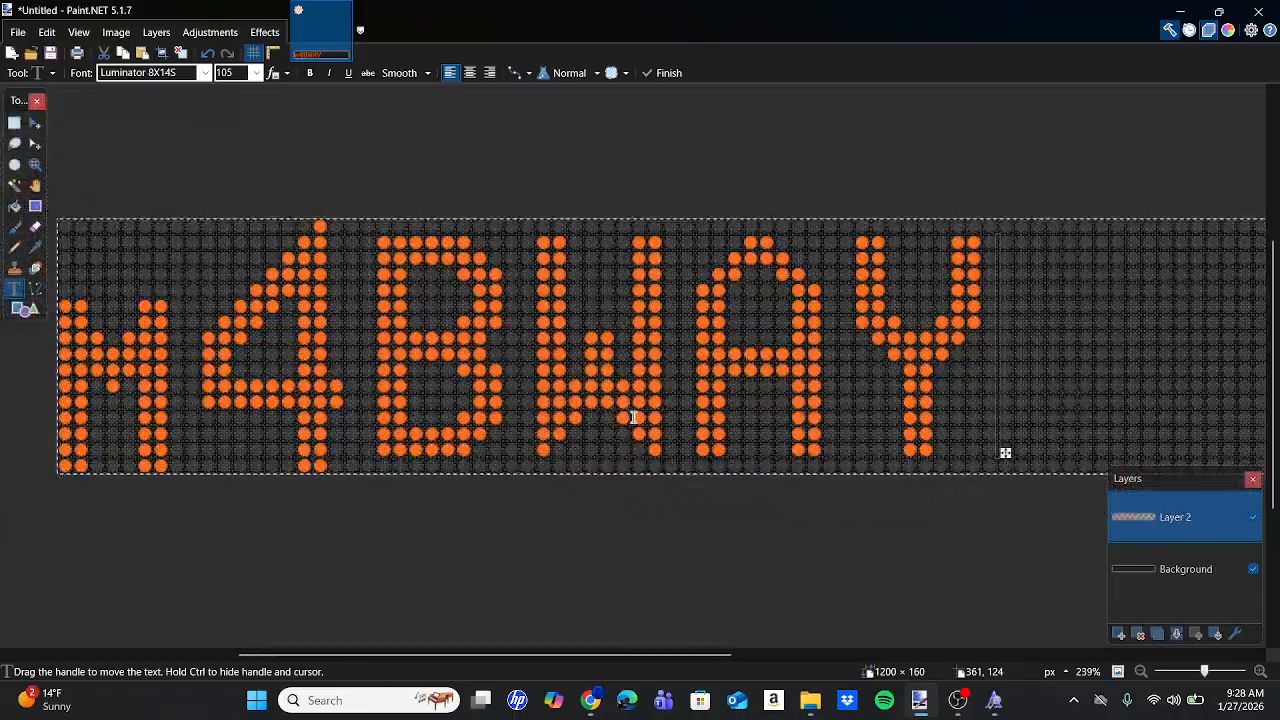
scroll(633, 417, "right", 3)
Shift the letters WAY ten pixels left together.
left_click(15, 123)
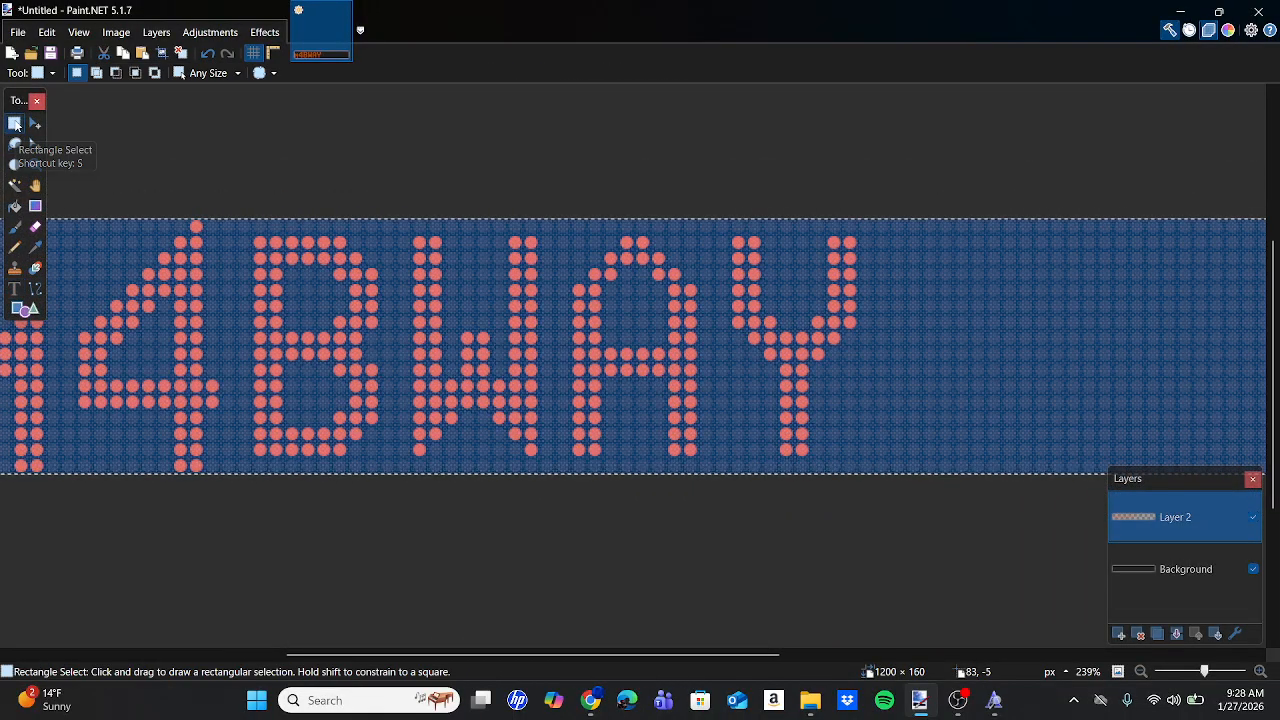
left_click_drag(410, 227, 859, 461)
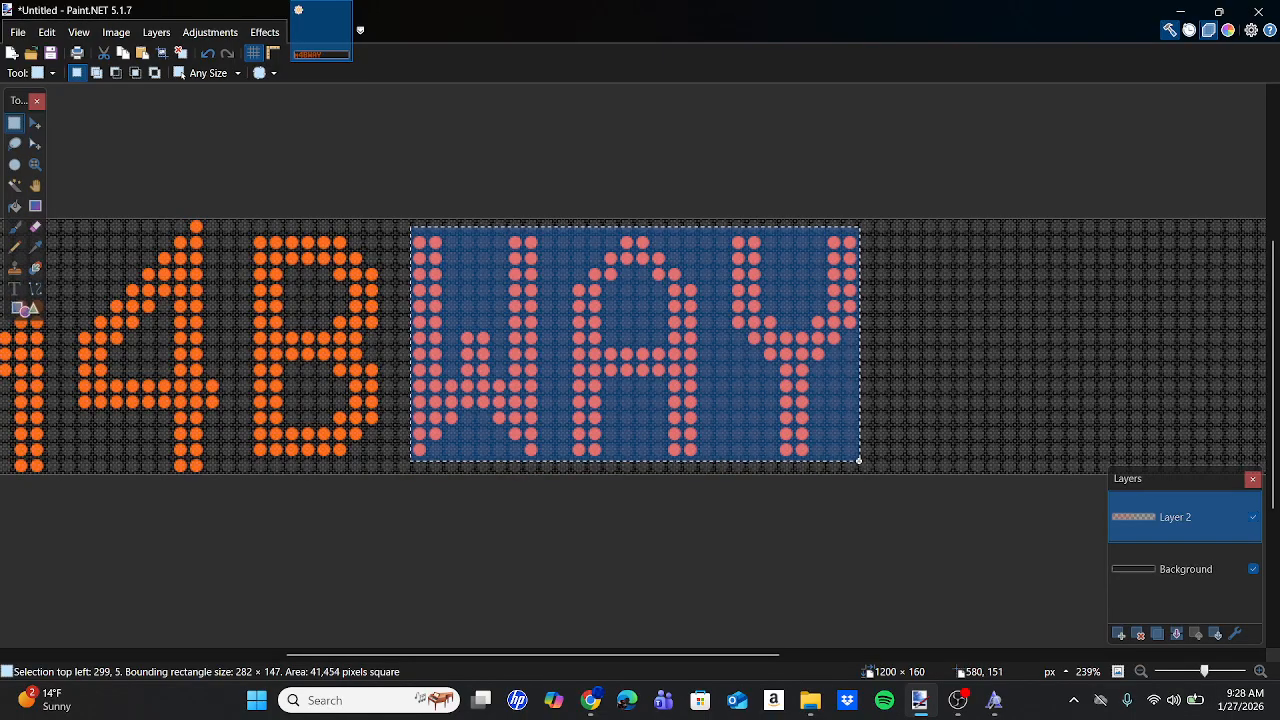
left_click(35, 123)
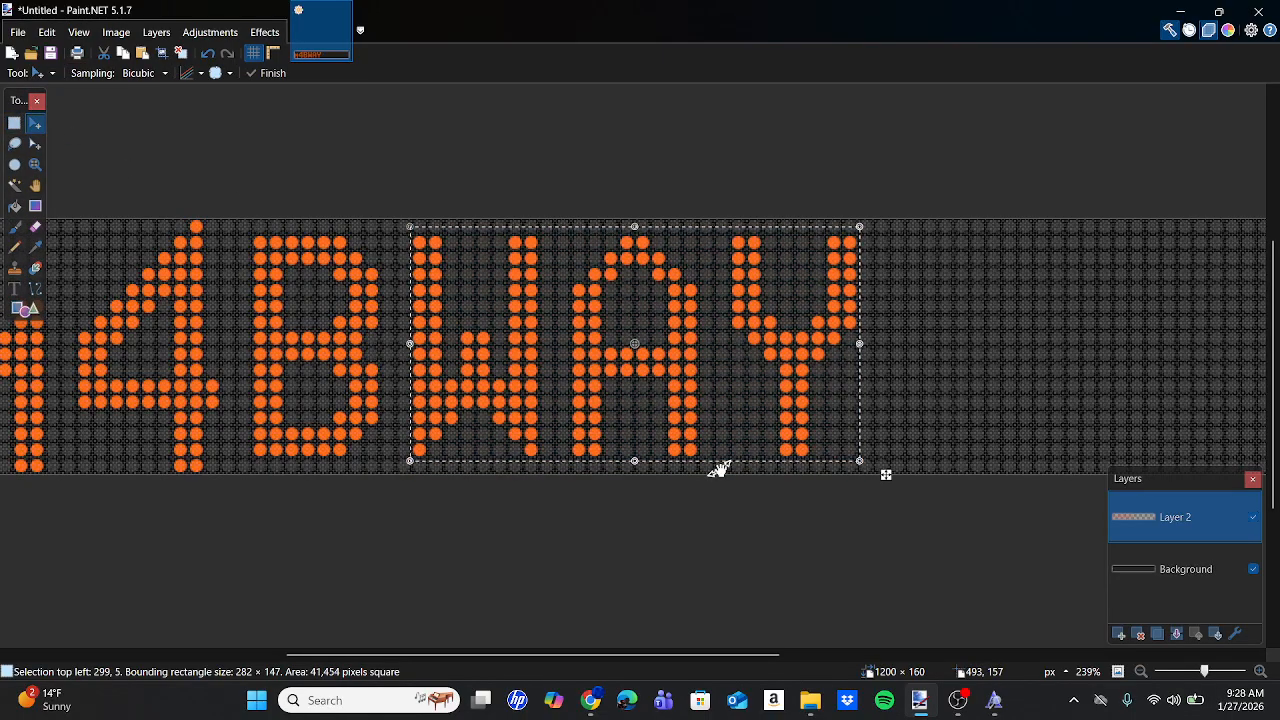
scroll(720, 466, "up", 5)
scroll(1103, 449, "right", 2)
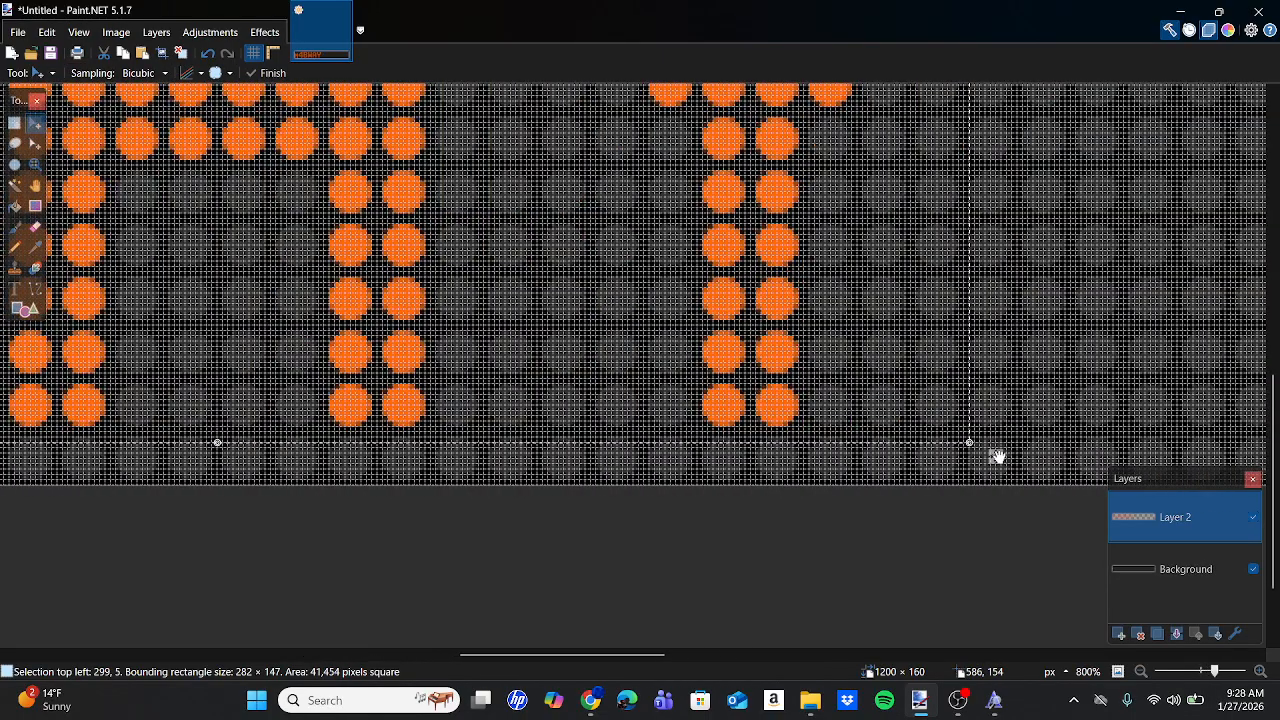
left_click_drag(997, 456, 942, 456)
scroll(942, 456, "down", 4)
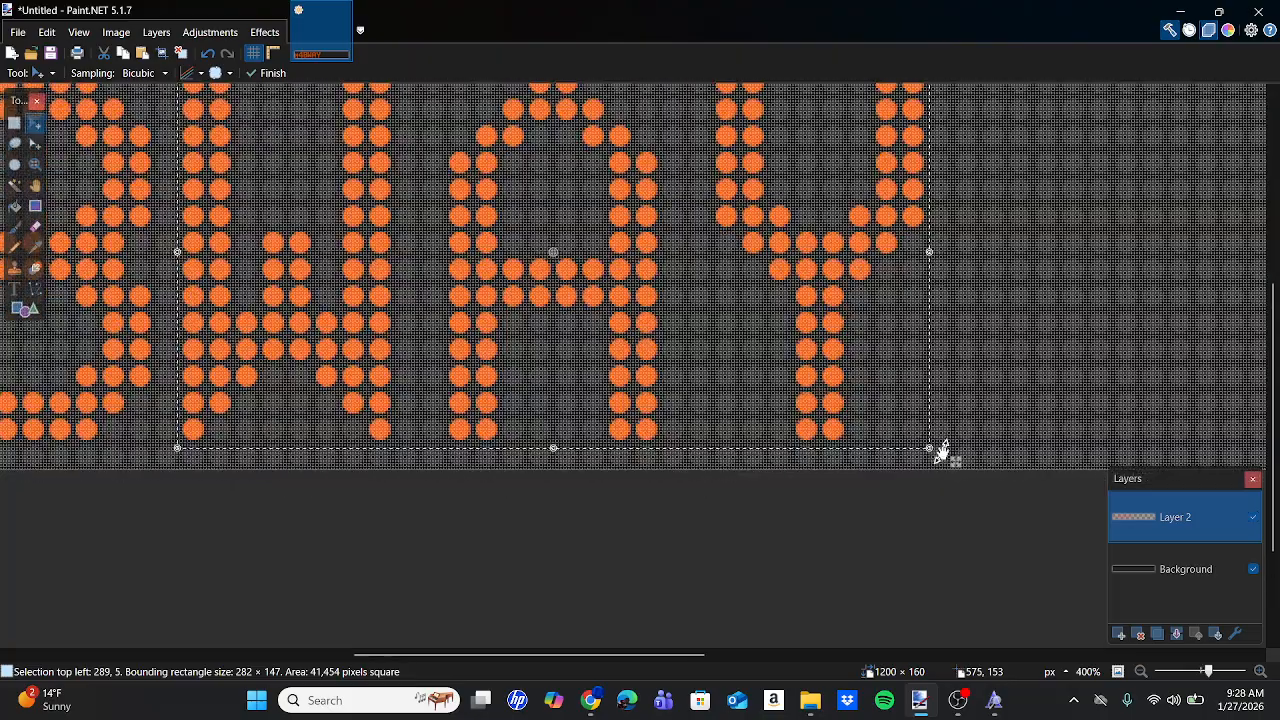
Shift the letters AY another ten pixels left.
left_click(14, 123)
left_click_drag(436, 124, 933, 519)
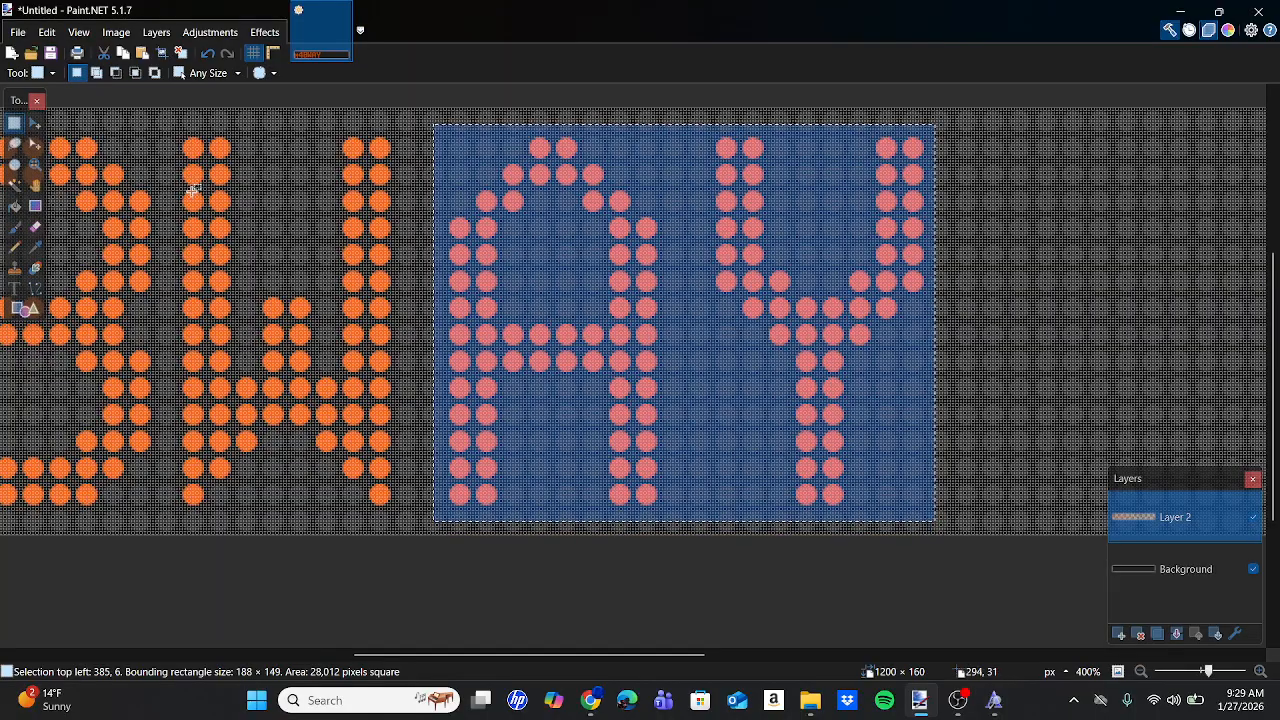
left_click(35, 123)
scroll(796, 505, "up", 1)
scroll(796, 505, "up", 3)
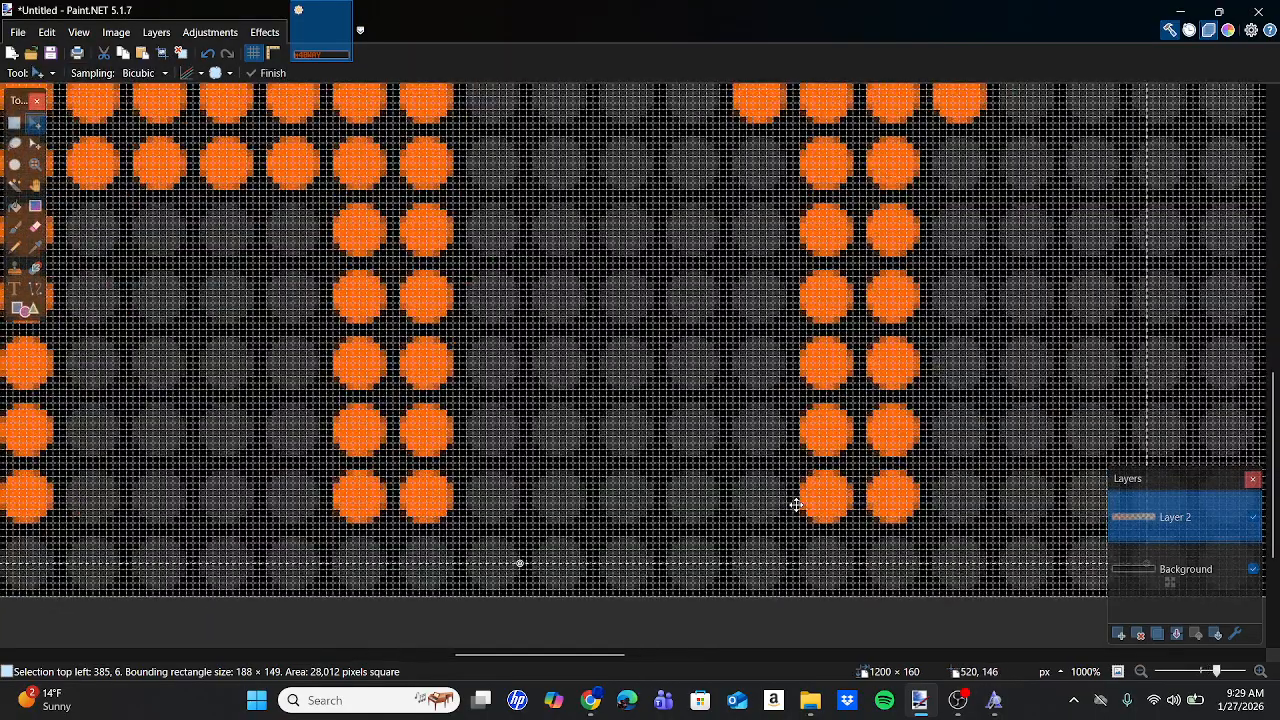
scroll(1003, 608, "right", 2)
left_click_drag(977, 582, 911, 582)
scroll(911, 580, "down", 4)
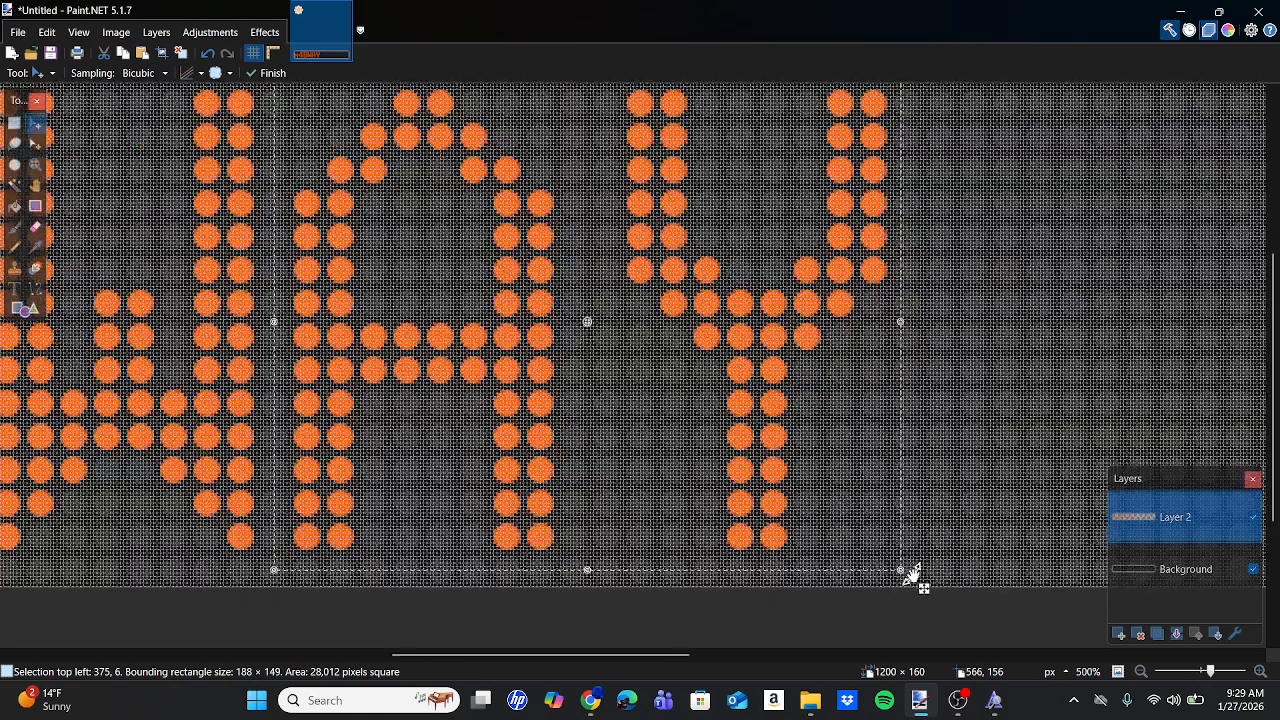
Move the Y left closer to the A and drop the selection.
left_click(14, 122)
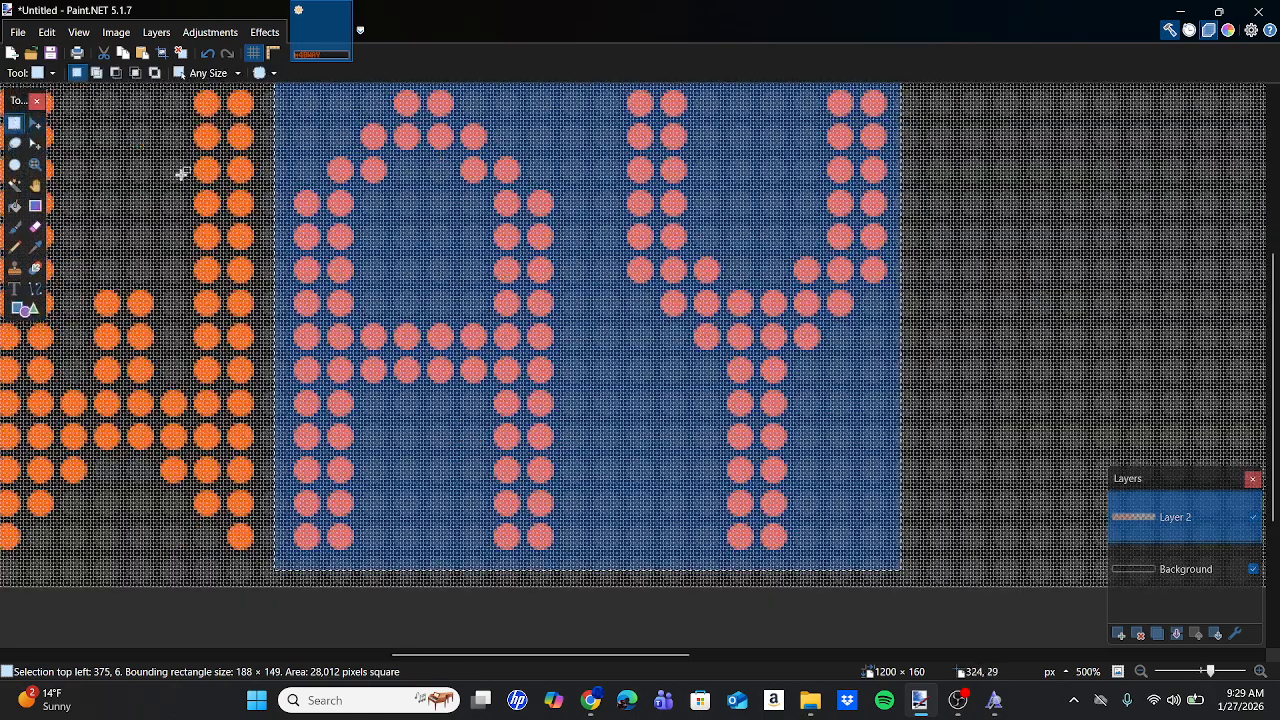
scroll(388, 192, "up", 3)
left_click_drag(617, 251, 900, 607)
left_click(35, 122)
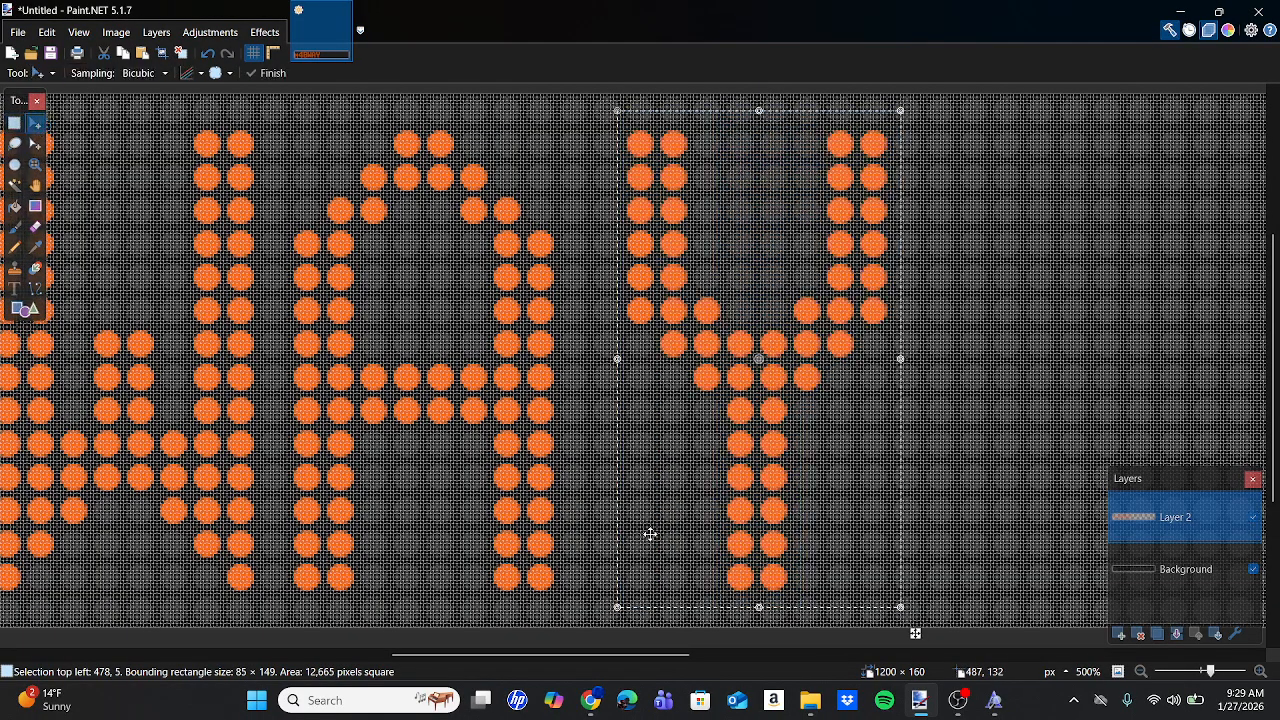
left_click_drag(914, 631, 882, 634)
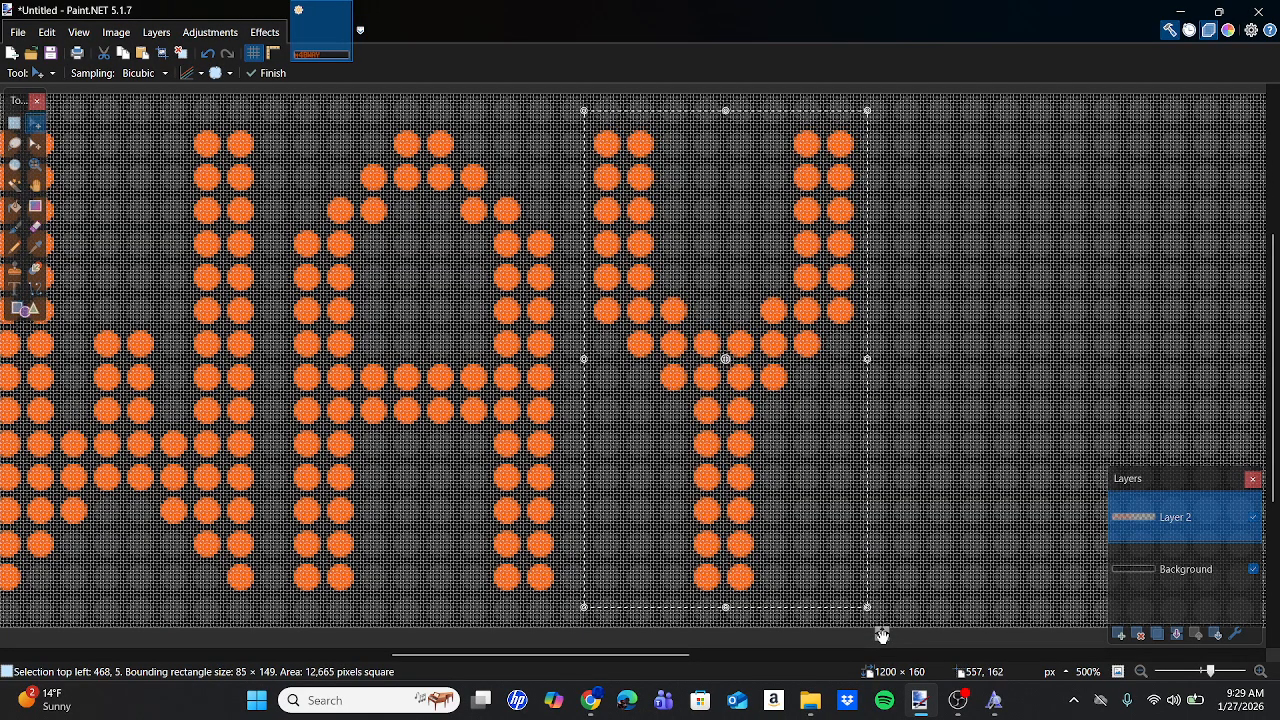
scroll(882, 634, "up", 4)
scroll(884, 636, "down", 8)
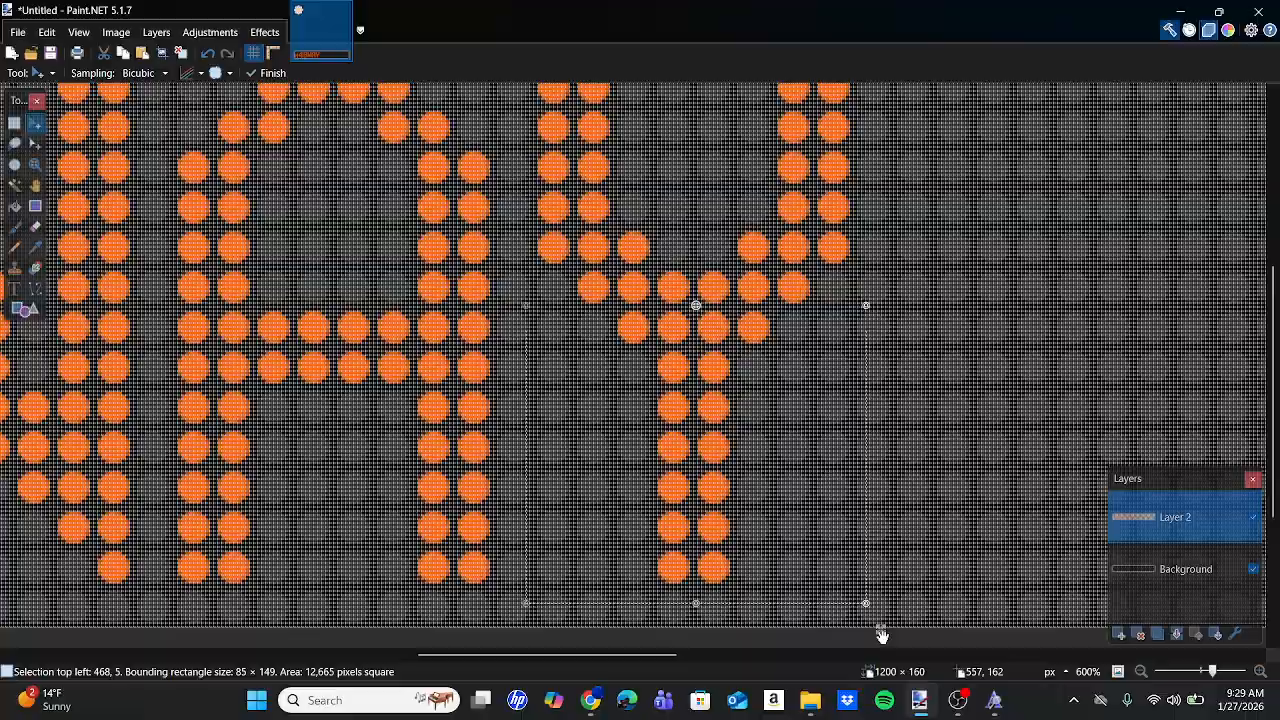
scroll(885, 637, "down", 3)
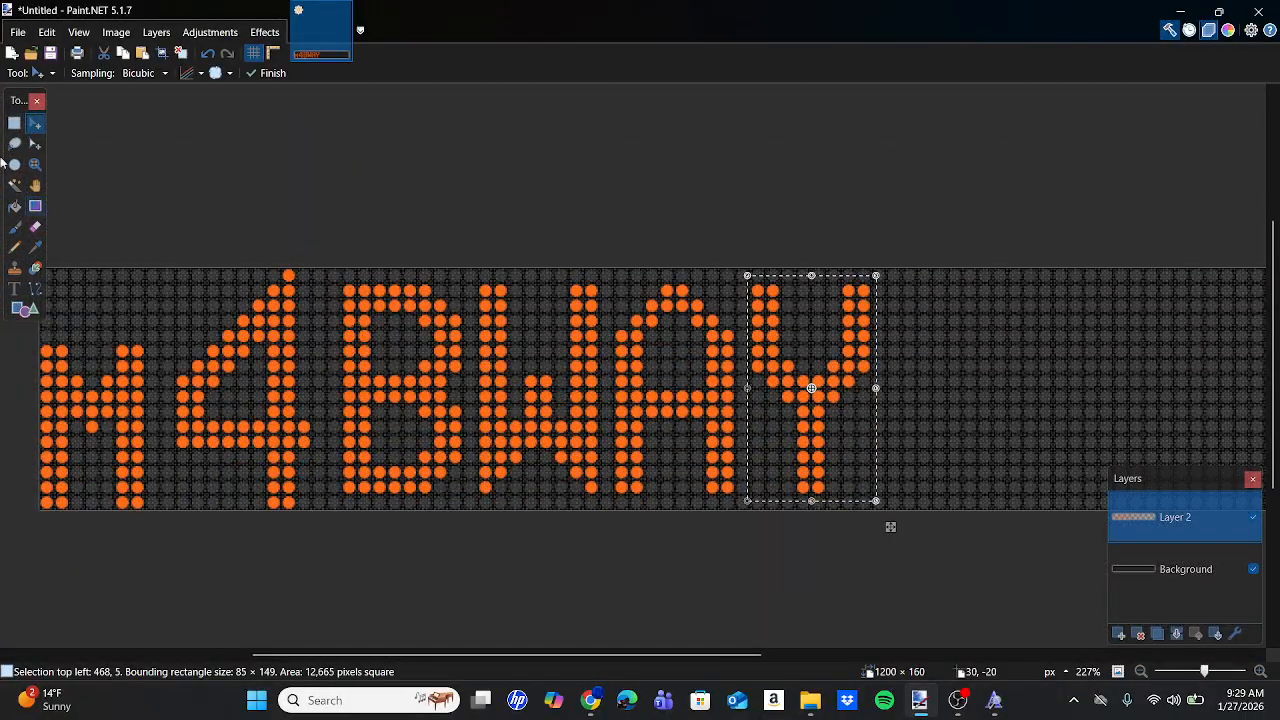
left_click(16, 121)
left_click(426, 320)
Type a hyphen after BWAY and shift it left and down to match the reference photo.
scroll(412, 321, "right", 3)
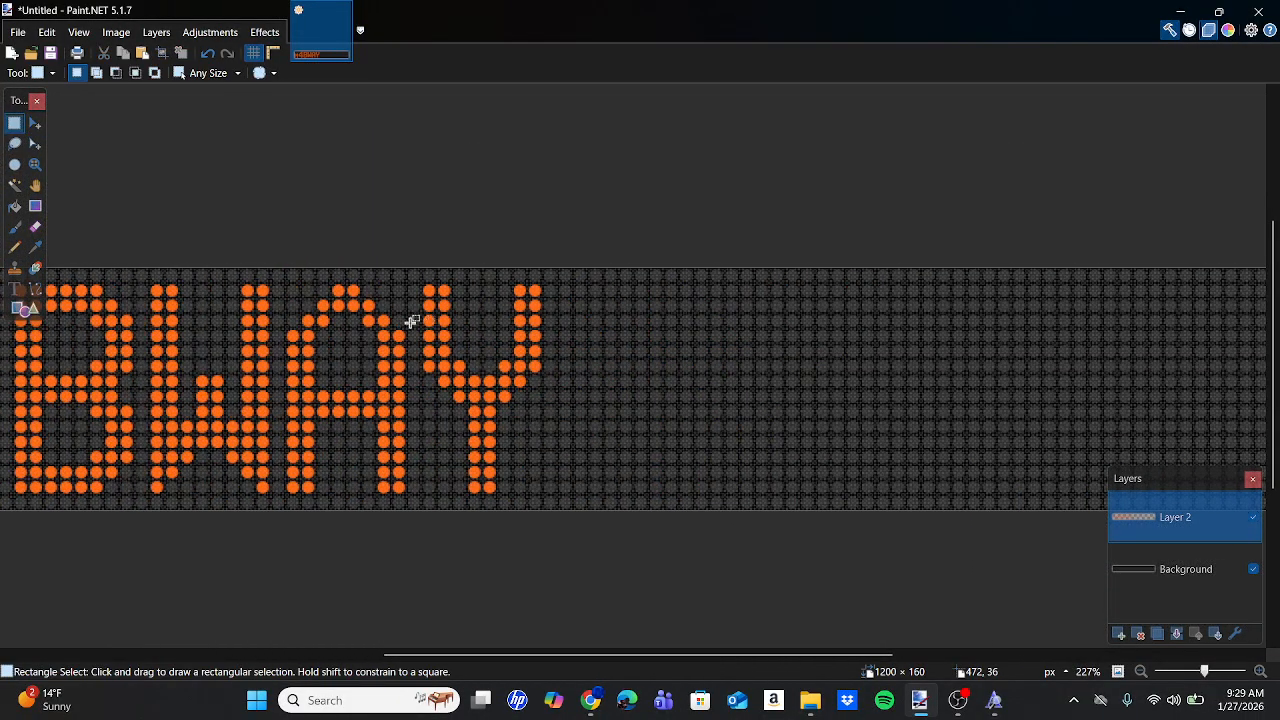
left_click(14, 289)
left_click(591, 371)
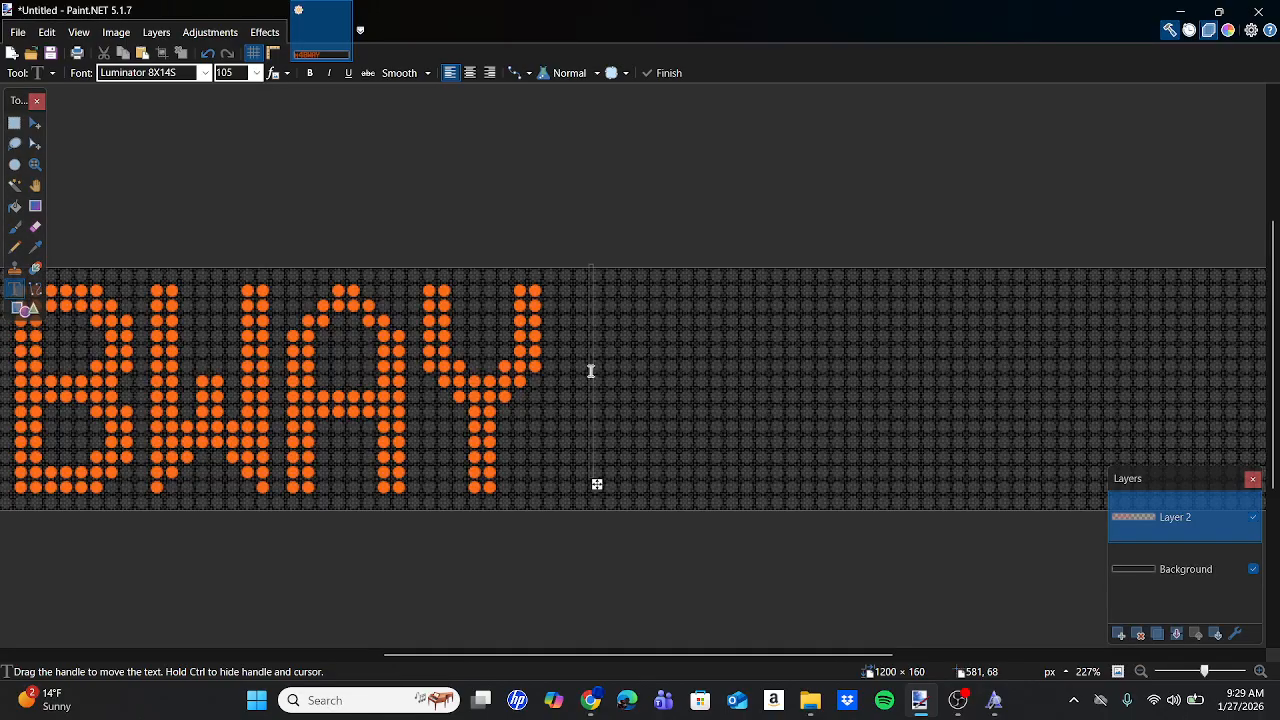
type("-")
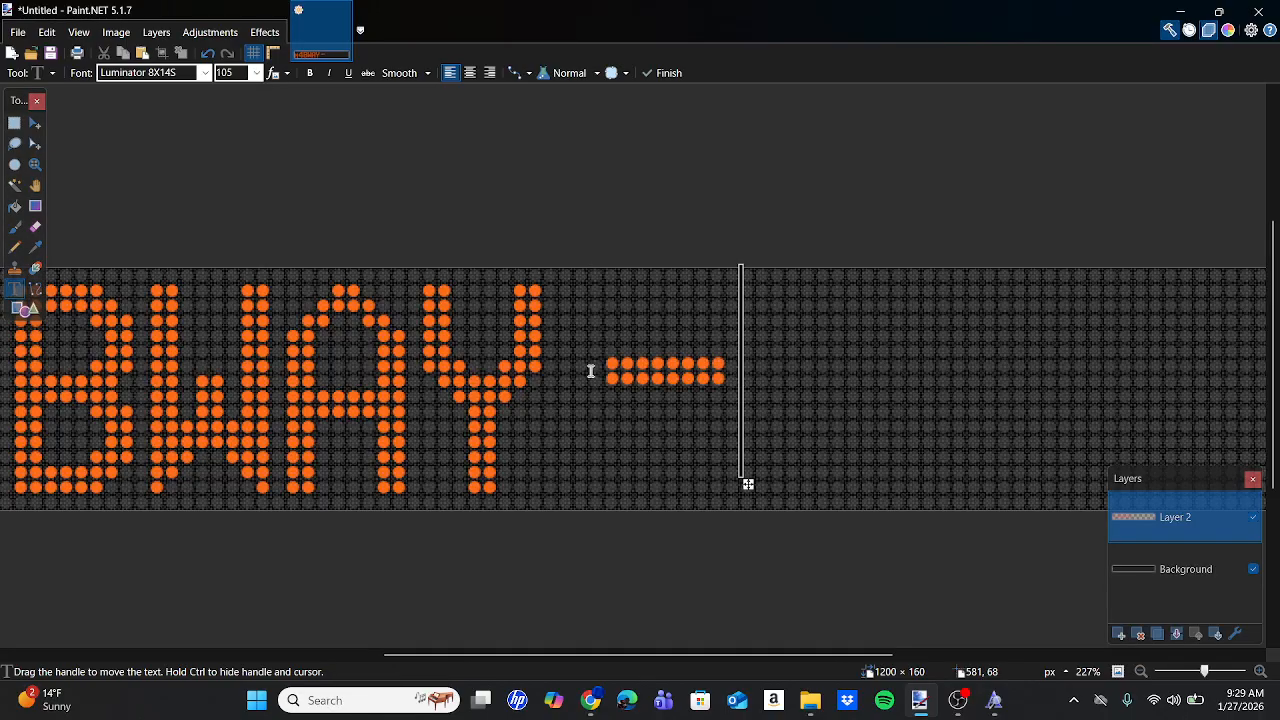
left_click(591, 703)
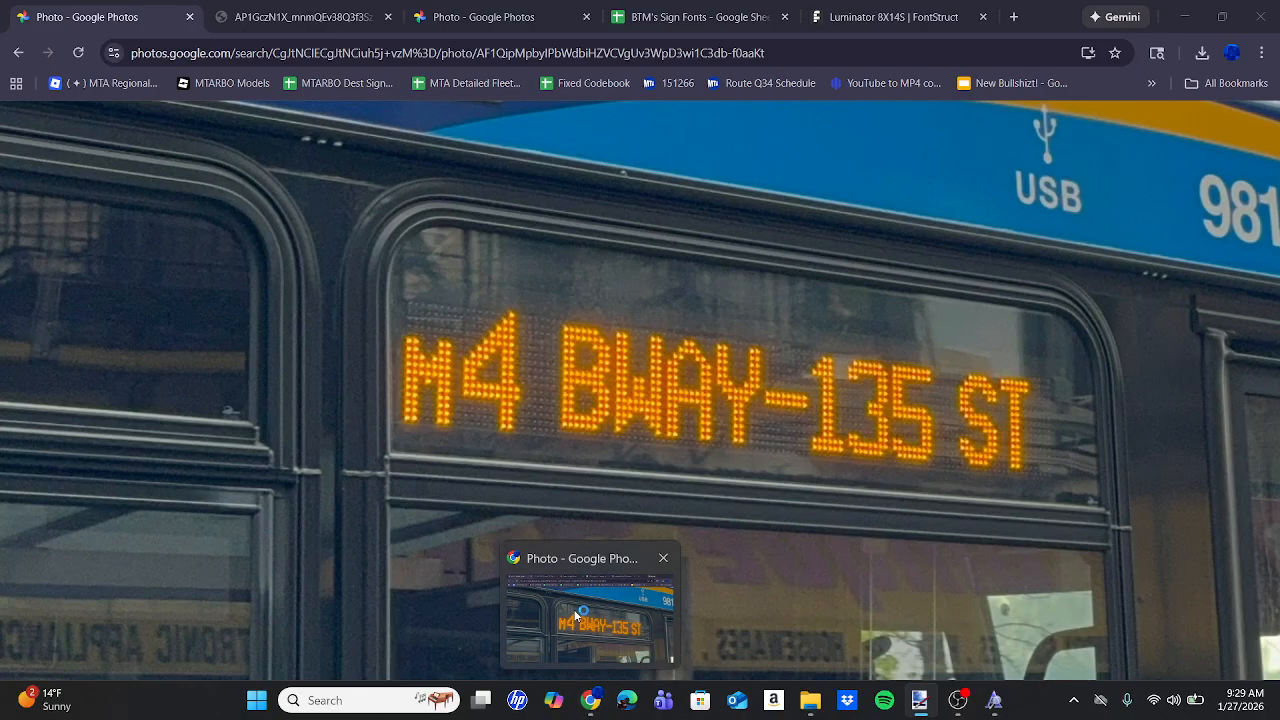
left_click(915, 702)
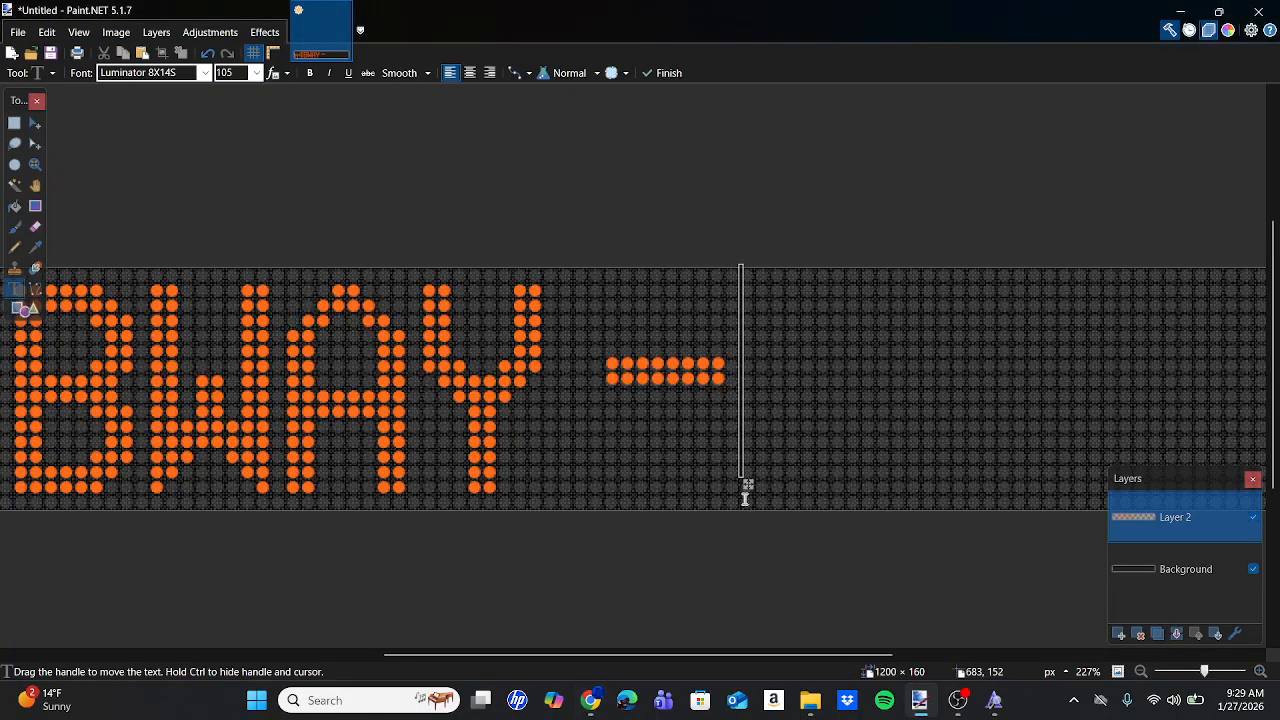
left_click_drag(747, 486, 712, 504)
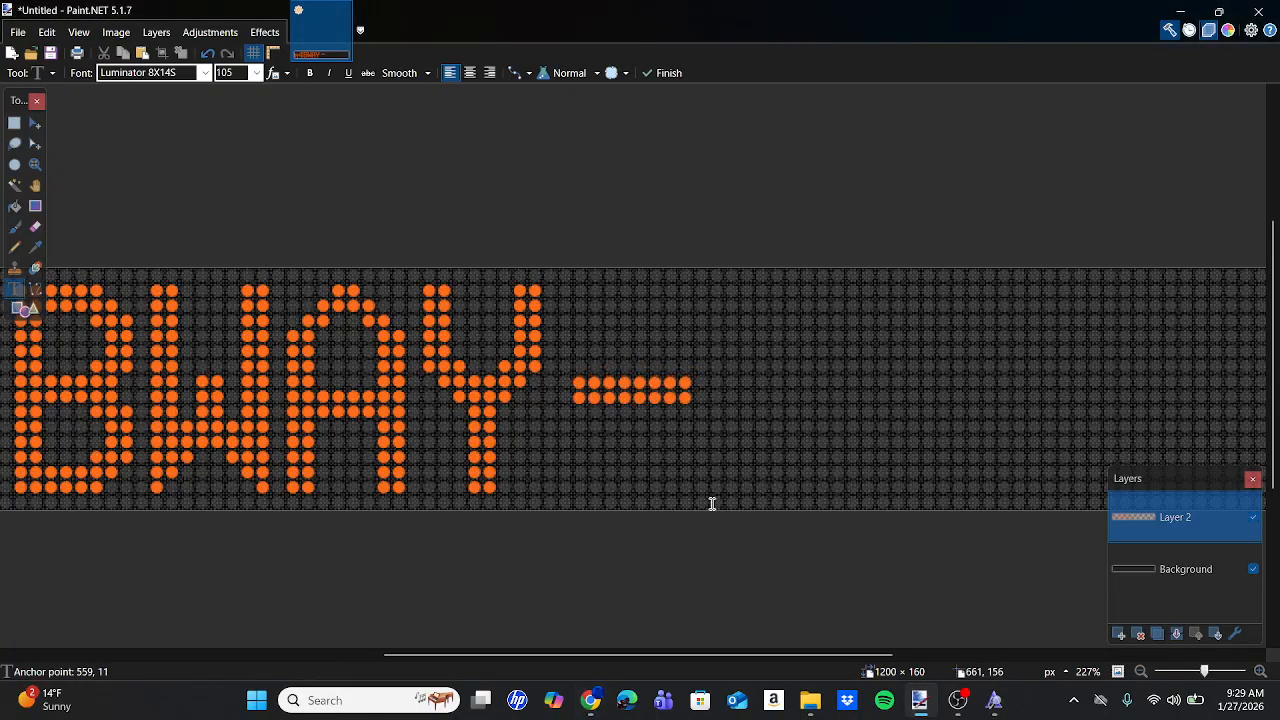
left_click(593, 703)
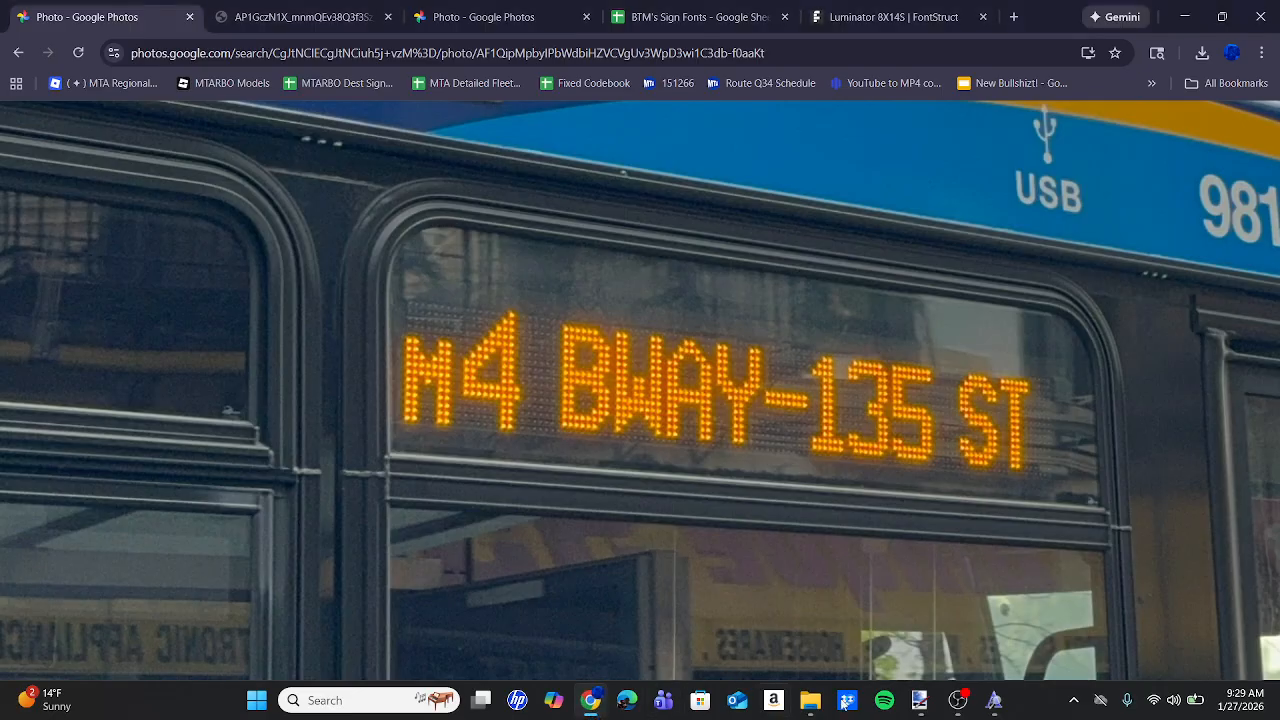
left_click(921, 713)
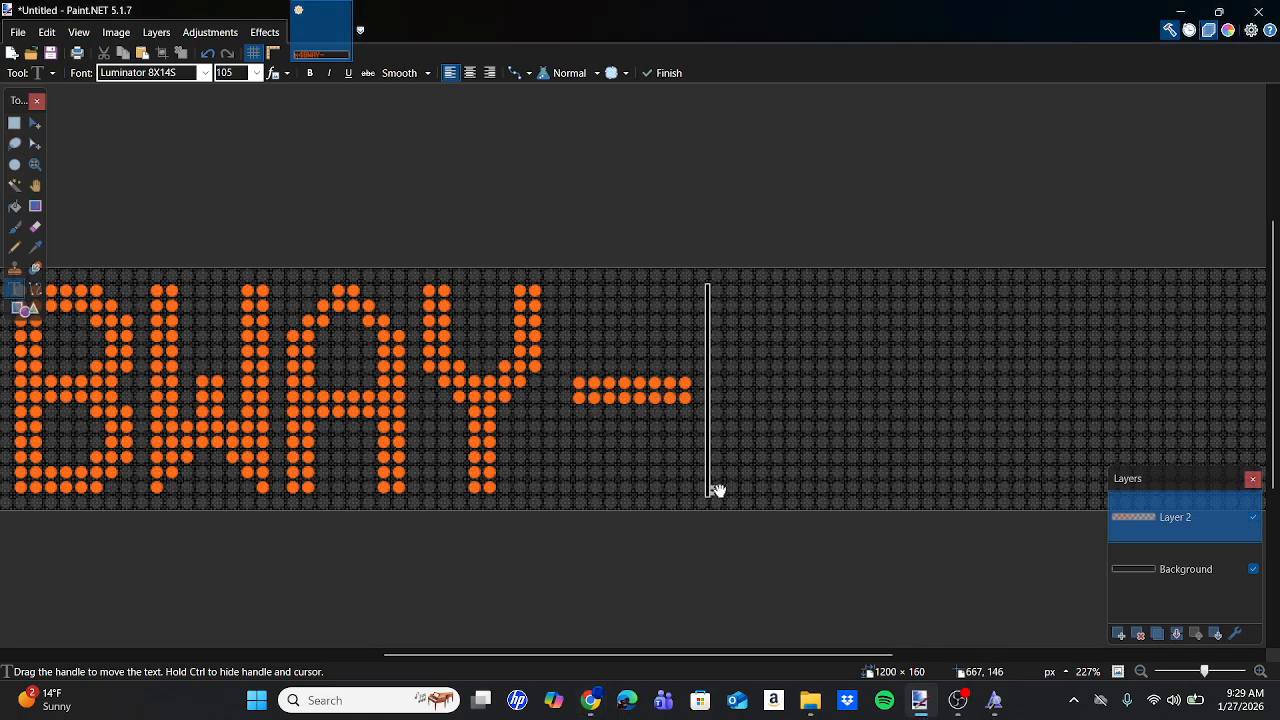
Nudge the hyphen further left and place a 1 right after it.
left_click_drag(717, 490, 703, 490)
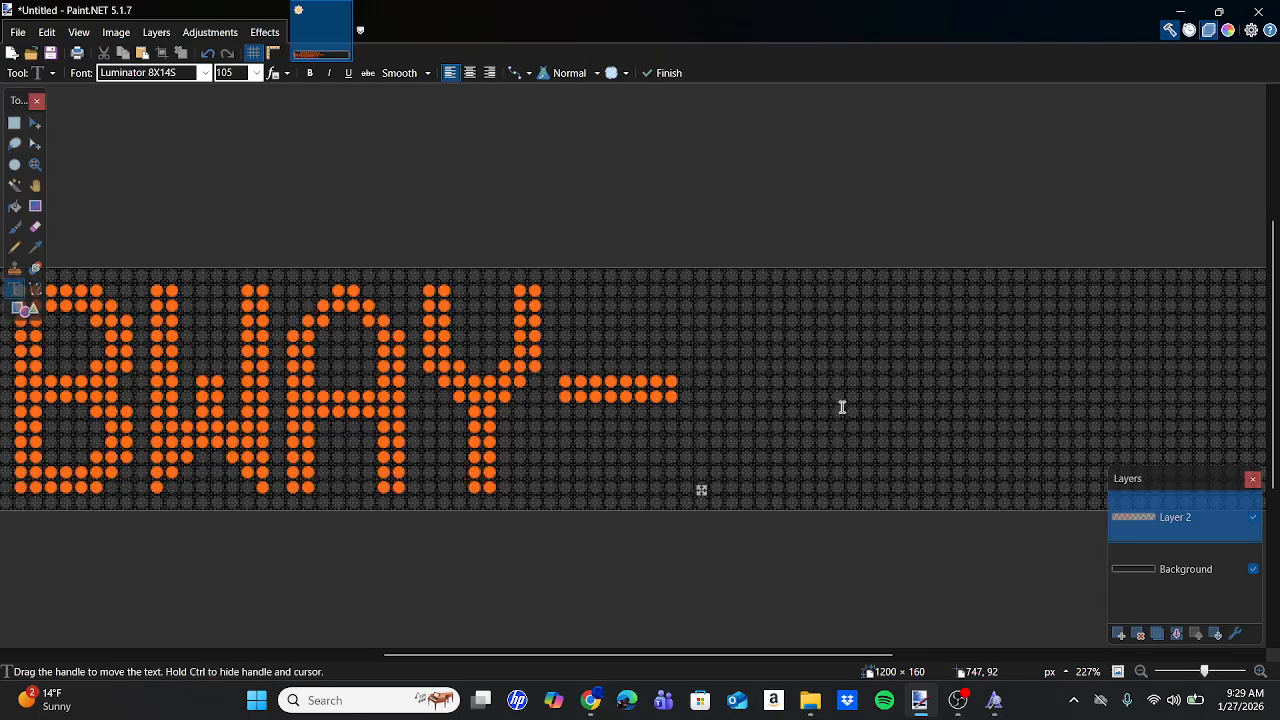
scroll(842, 407, "right", 2)
scroll(795, 390, "right", 4)
type("1")
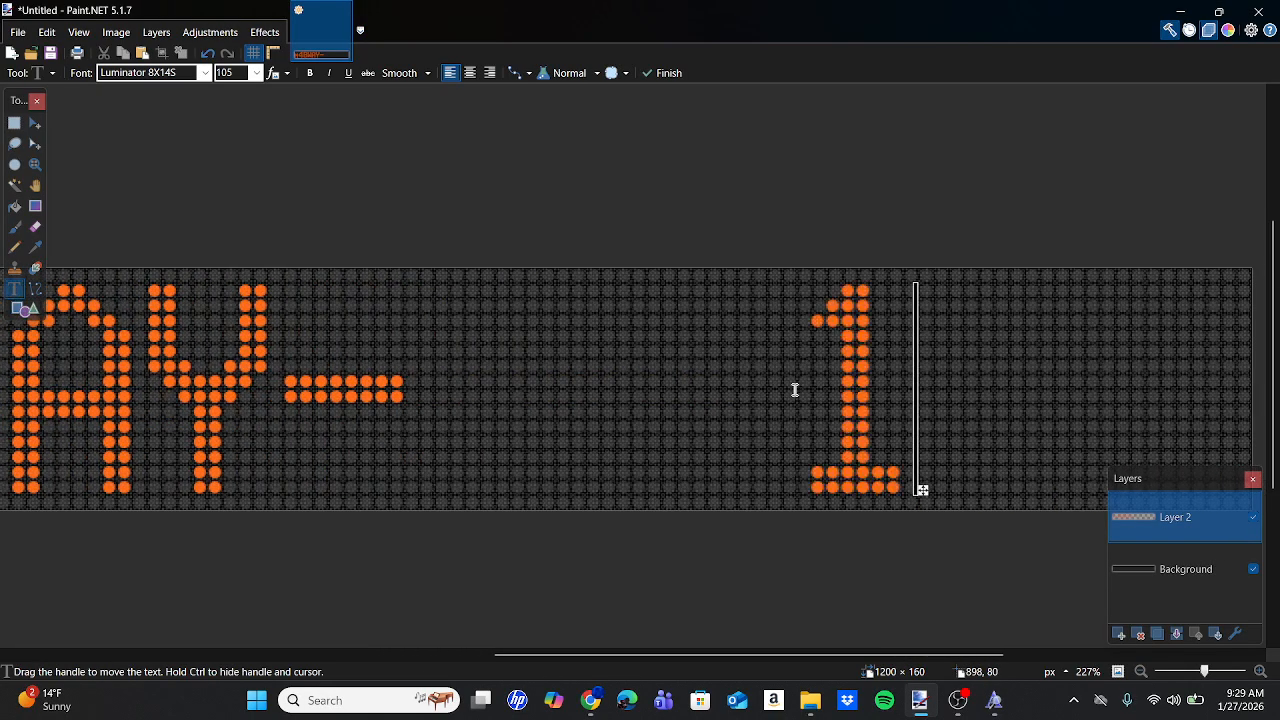
left_click_drag(925, 490, 536, 495)
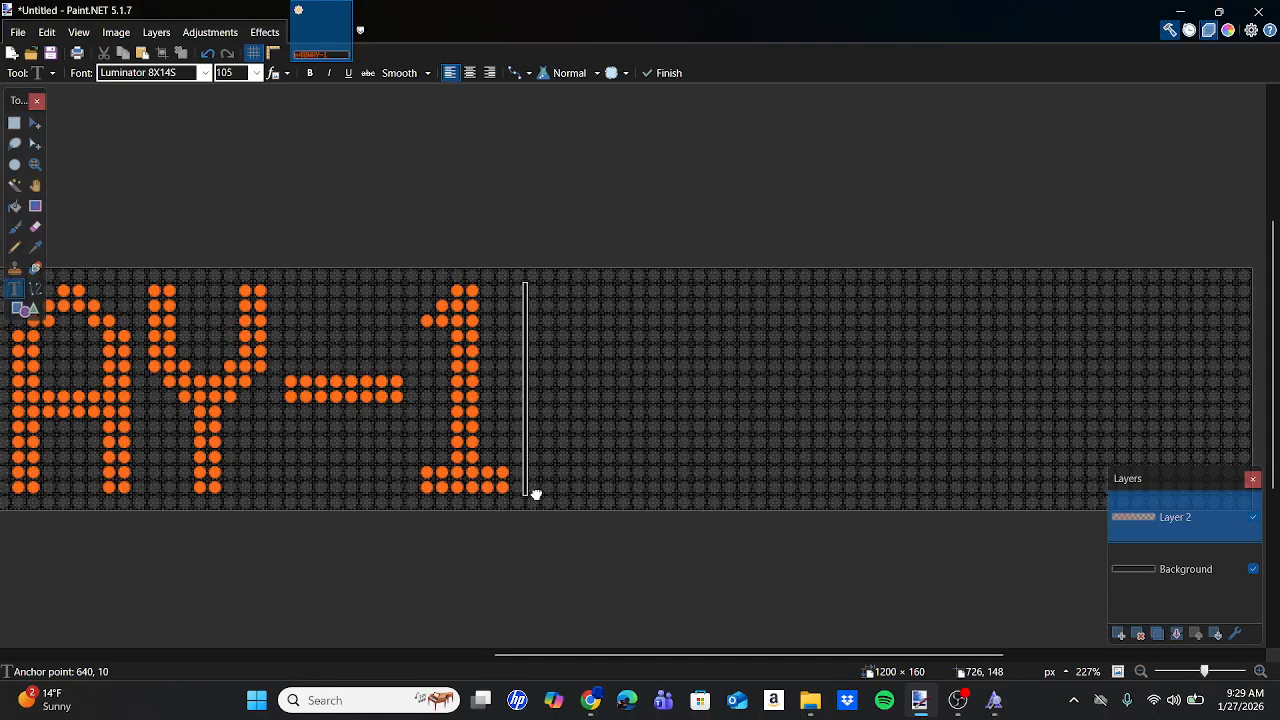
Add a 3 right next to the 1, fixing a mistyped 3.
scroll(535, 492, "up", 4)
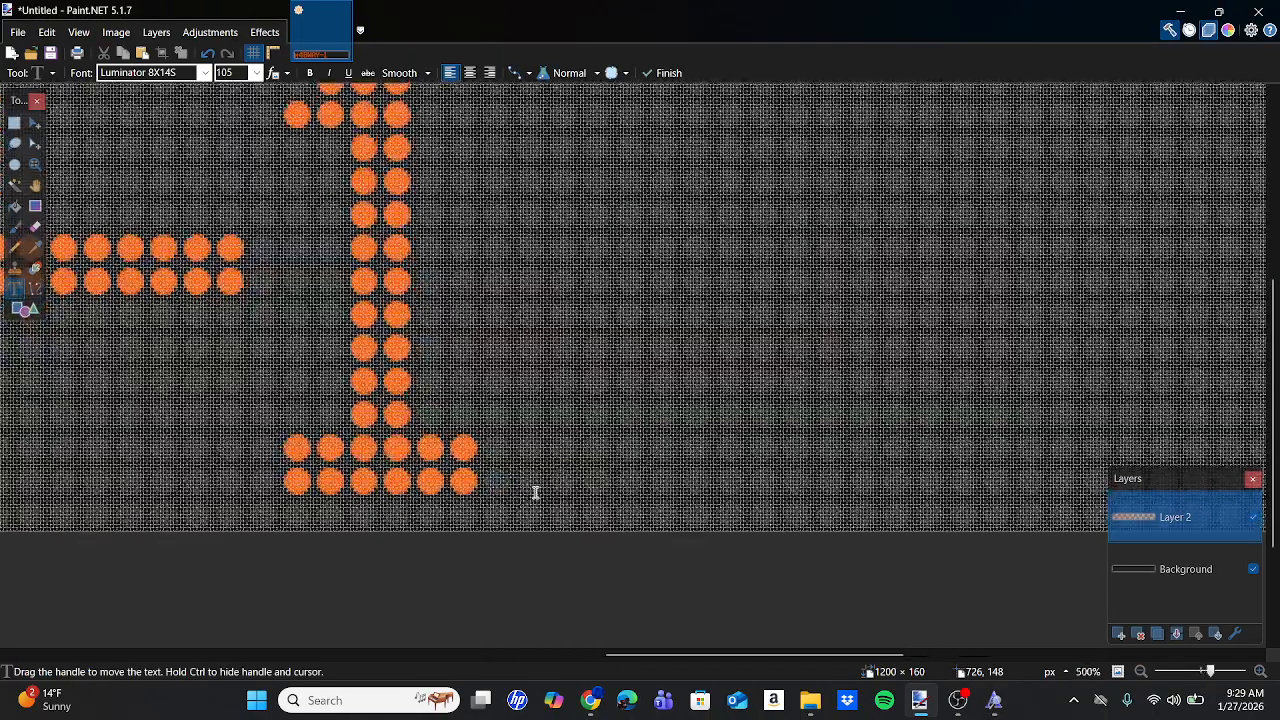
scroll(535, 492, "down", 3)
scroll(535, 492, "down", 1)
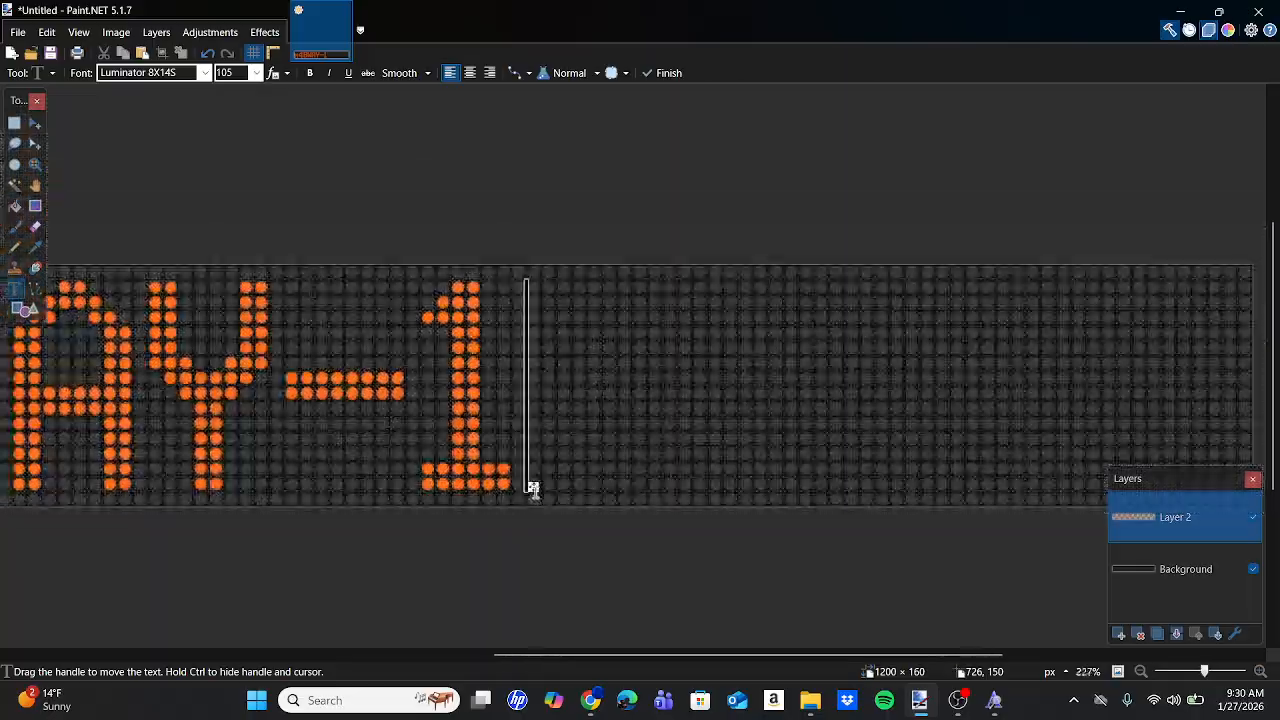
type("3")
key("BackSpace")
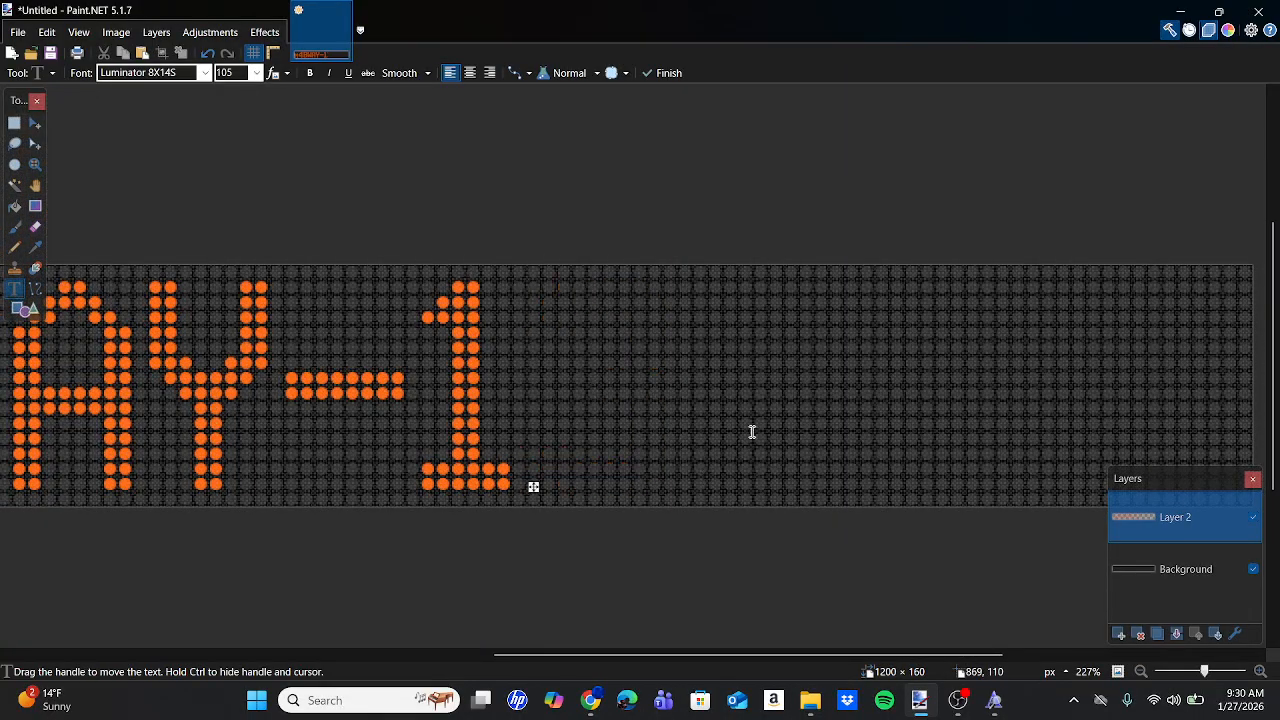
type("3")
left_click_drag(928, 484, 672, 498)
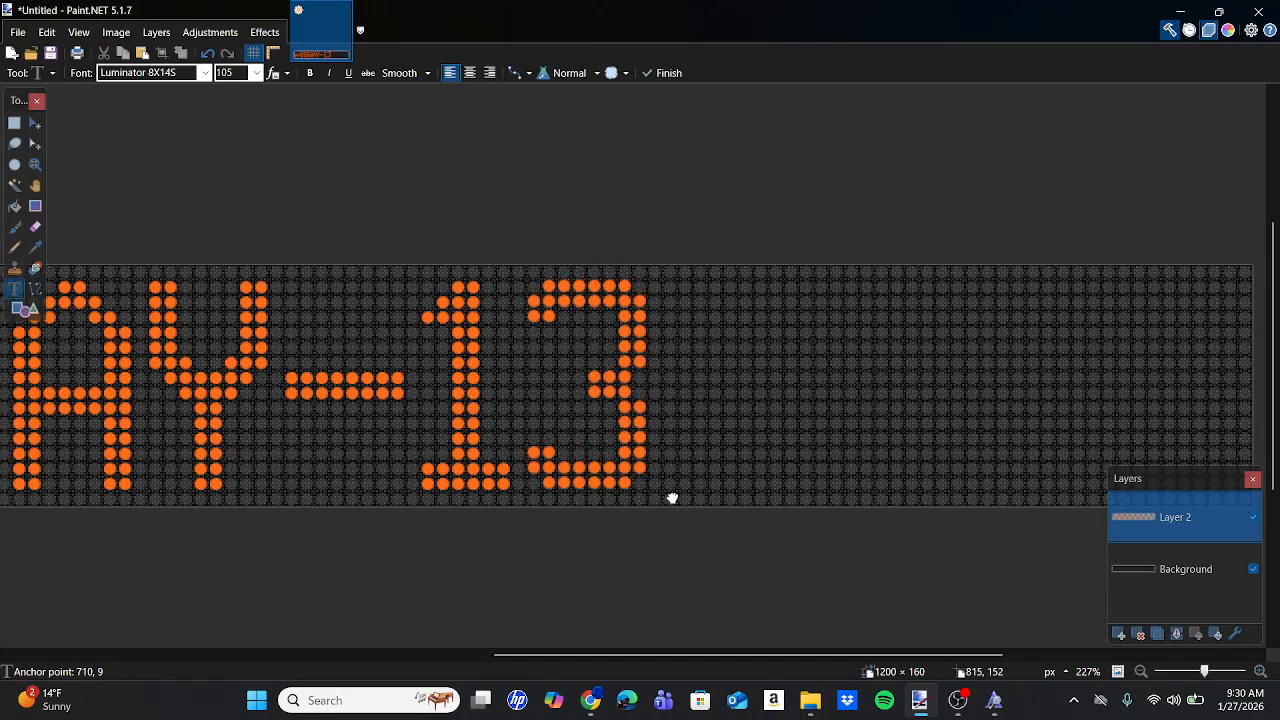
Add a 5 after the 13 to complete 135.
left_click(879, 393)
type("5")
scroll(879, 393, "right", 3)
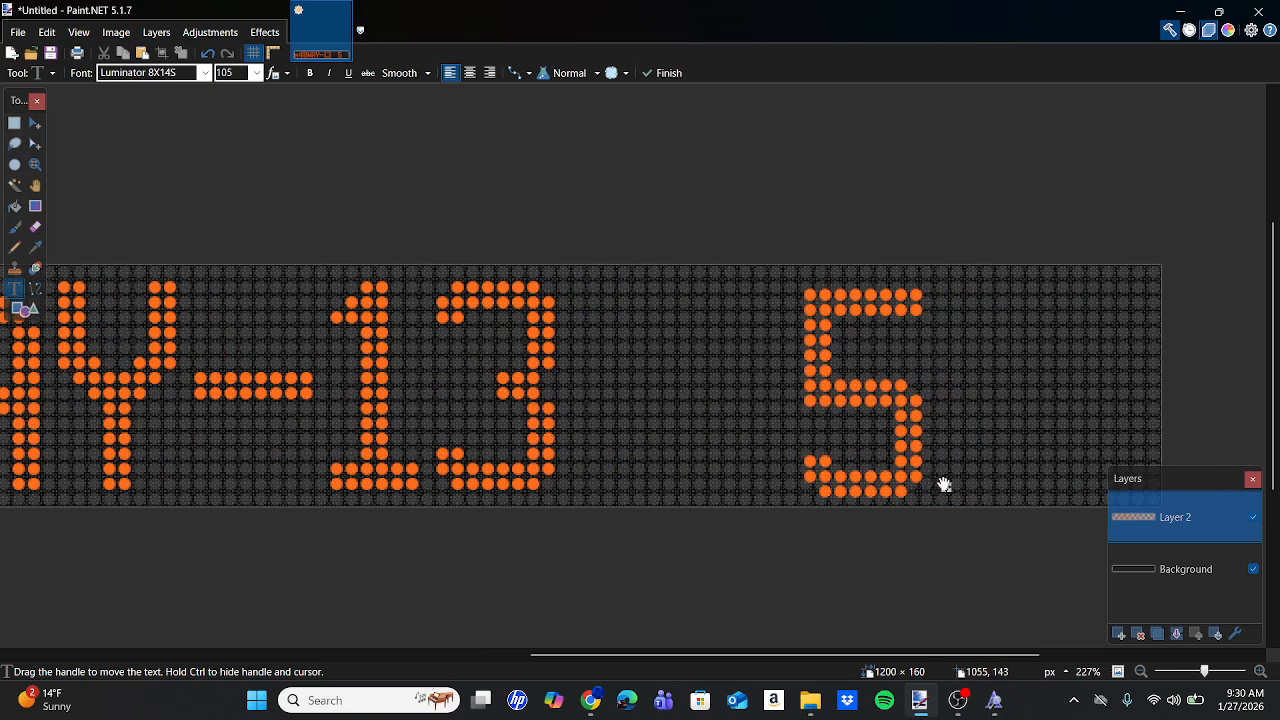
left_click_drag(944, 485, 714, 484)
scroll(714, 484, "right", 8)
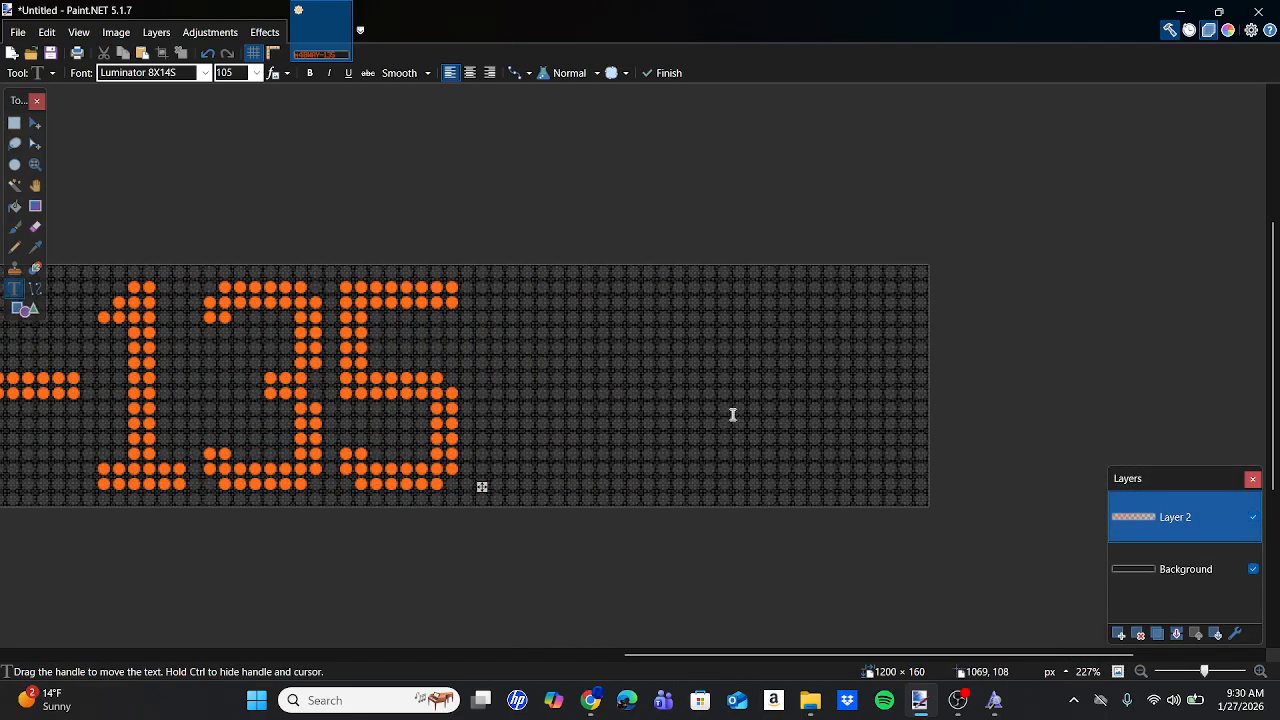
left_click(738, 377)
Type an S, check the real sign's spacing, and place the S a word-space after 135.
type("S")
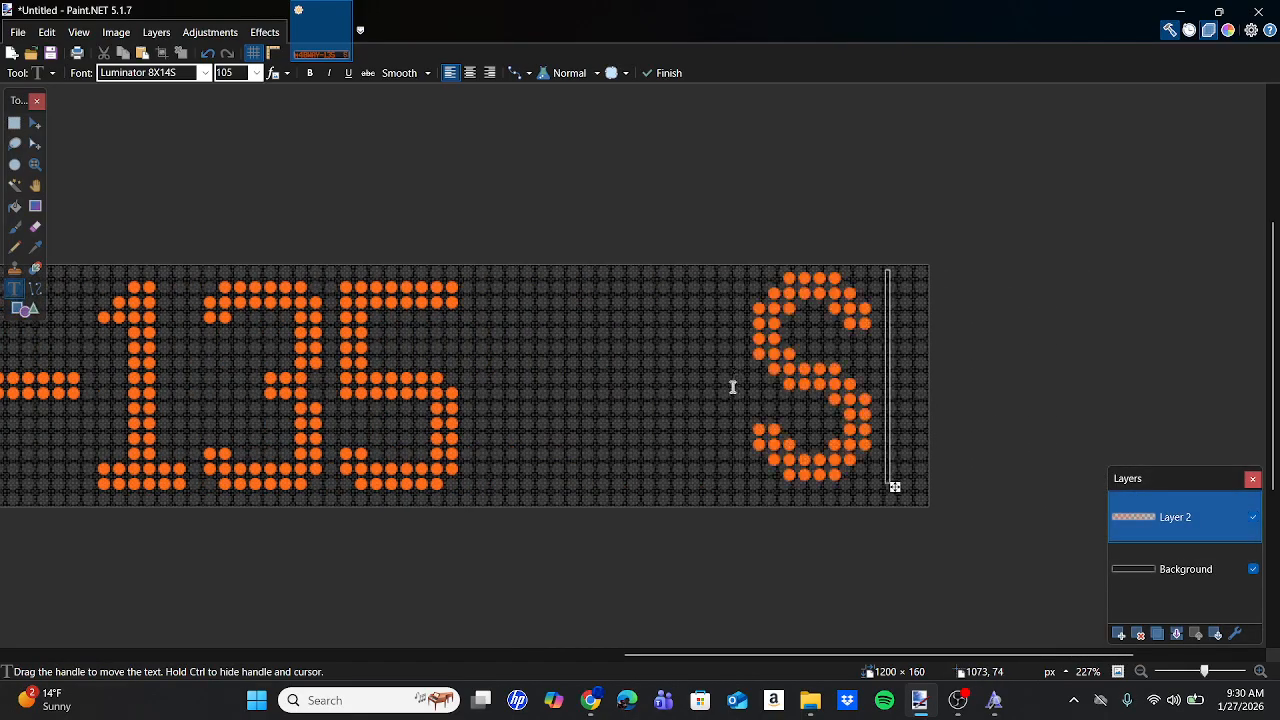
mouse_move(591, 700)
left_click(585, 626)
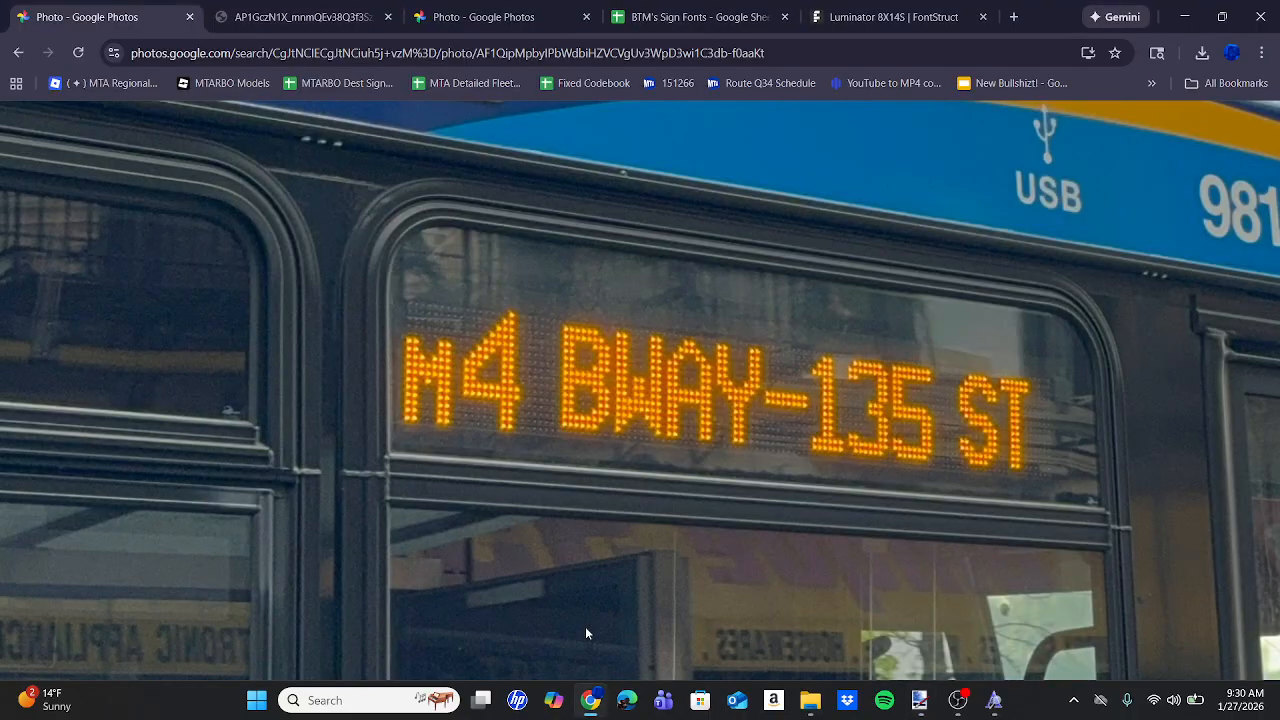
scroll(953, 444, "up", 3)
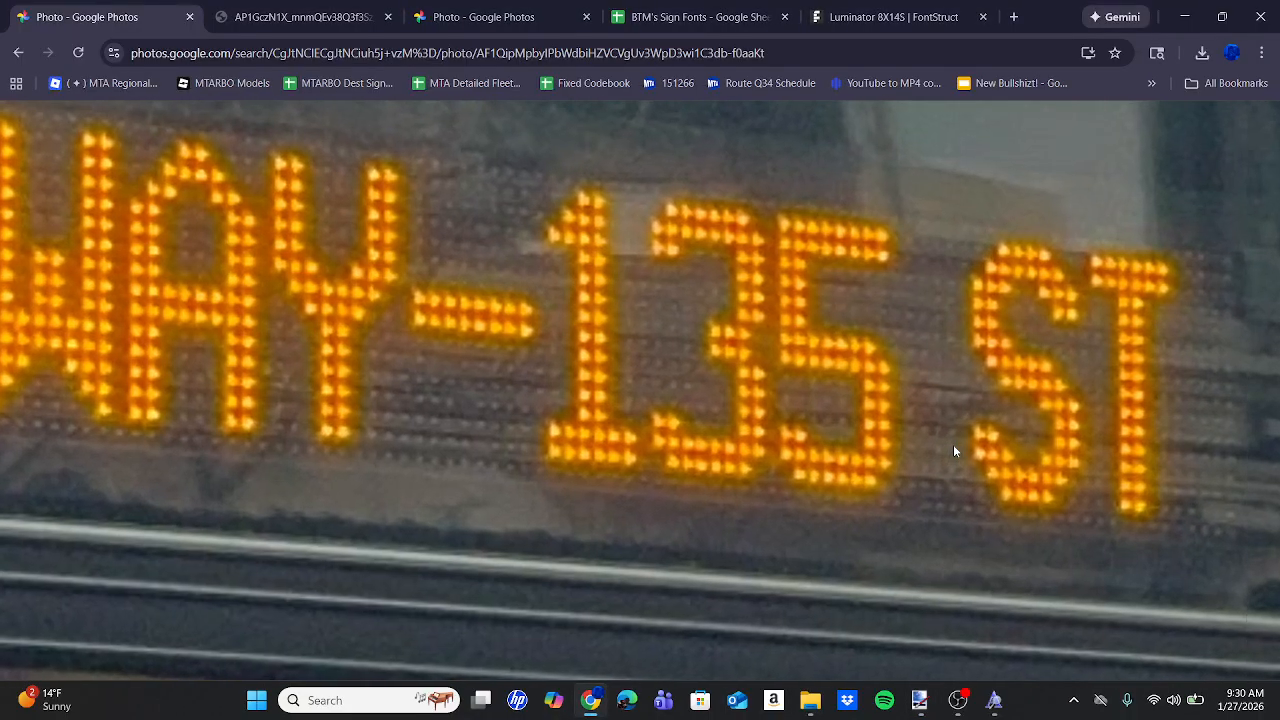
scroll(939, 452, "down", 5)
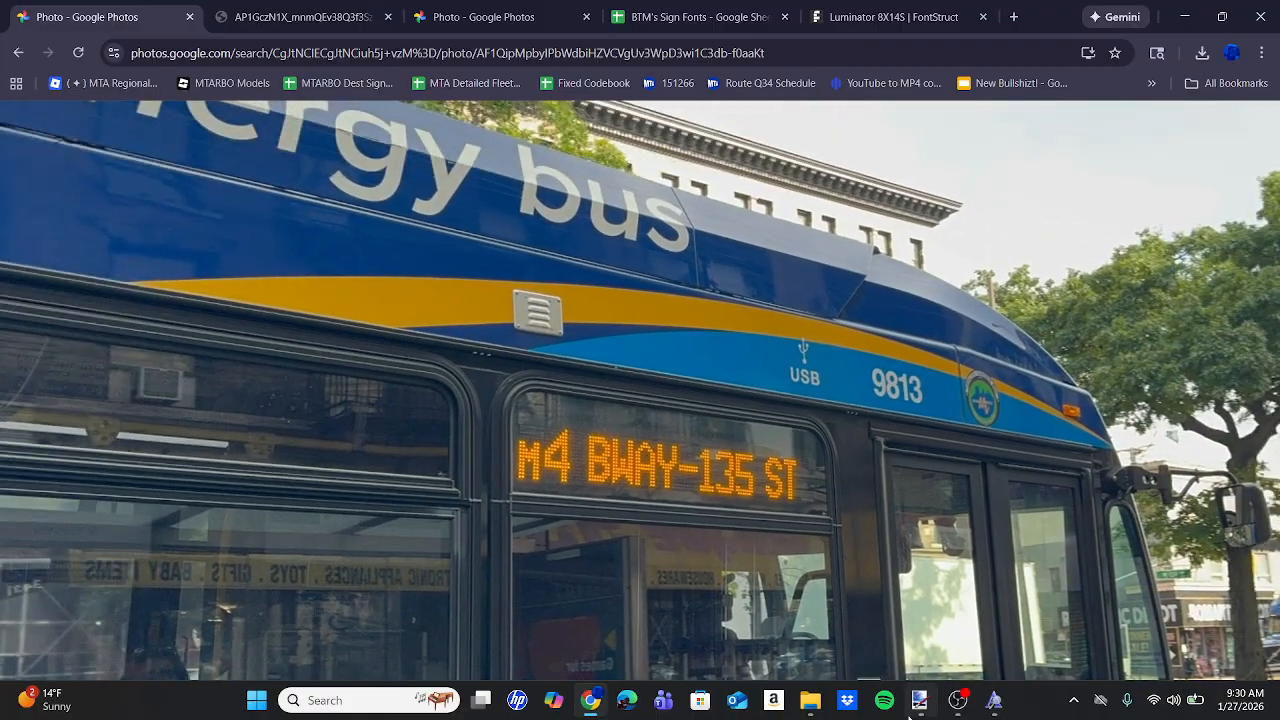
mouse_move(919, 700)
left_click(920, 620)
left_click_drag(892, 488, 678, 490)
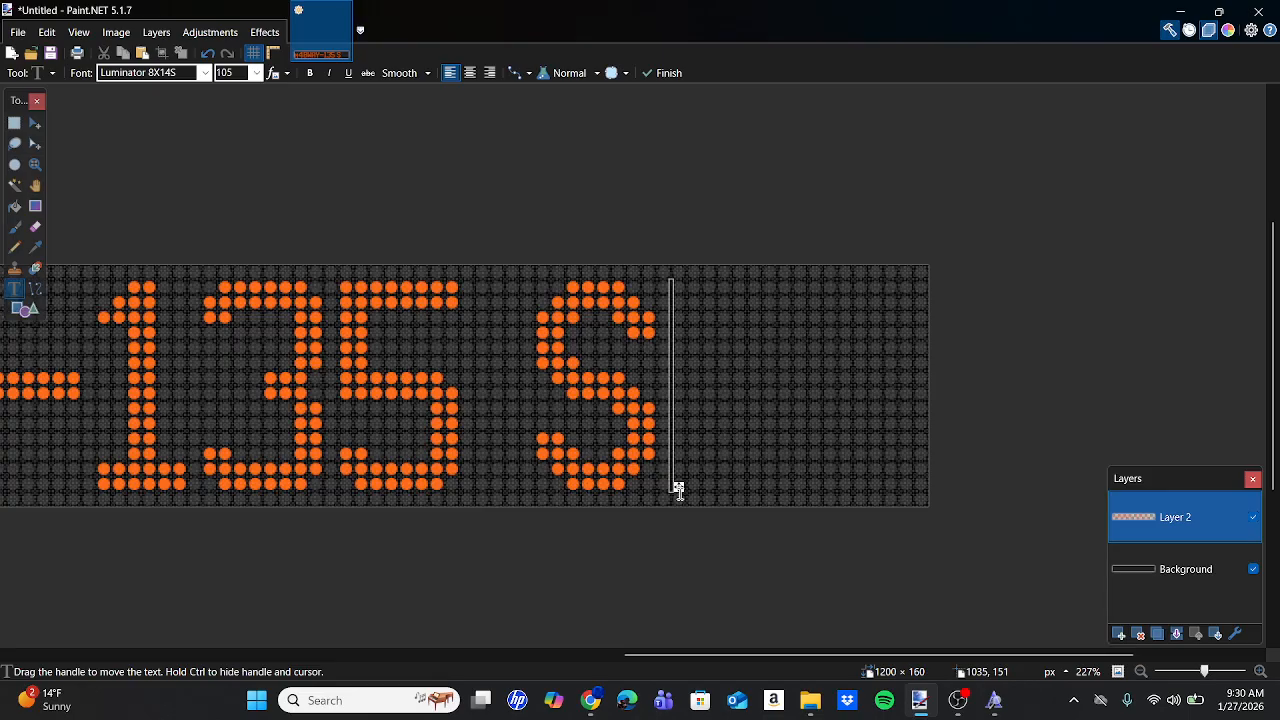
Add a T beside the S, nudged one pixel right, completing M4 BWAY-135 ST.
left_click(887, 385)
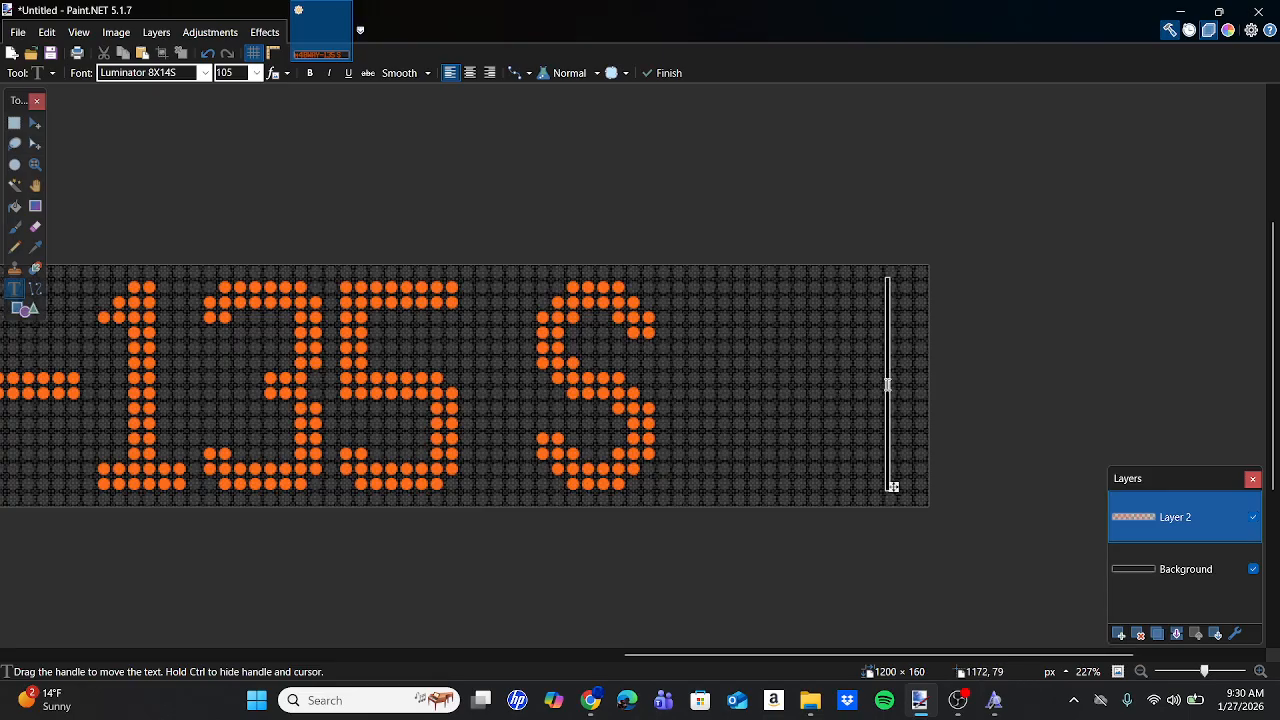
type("T")
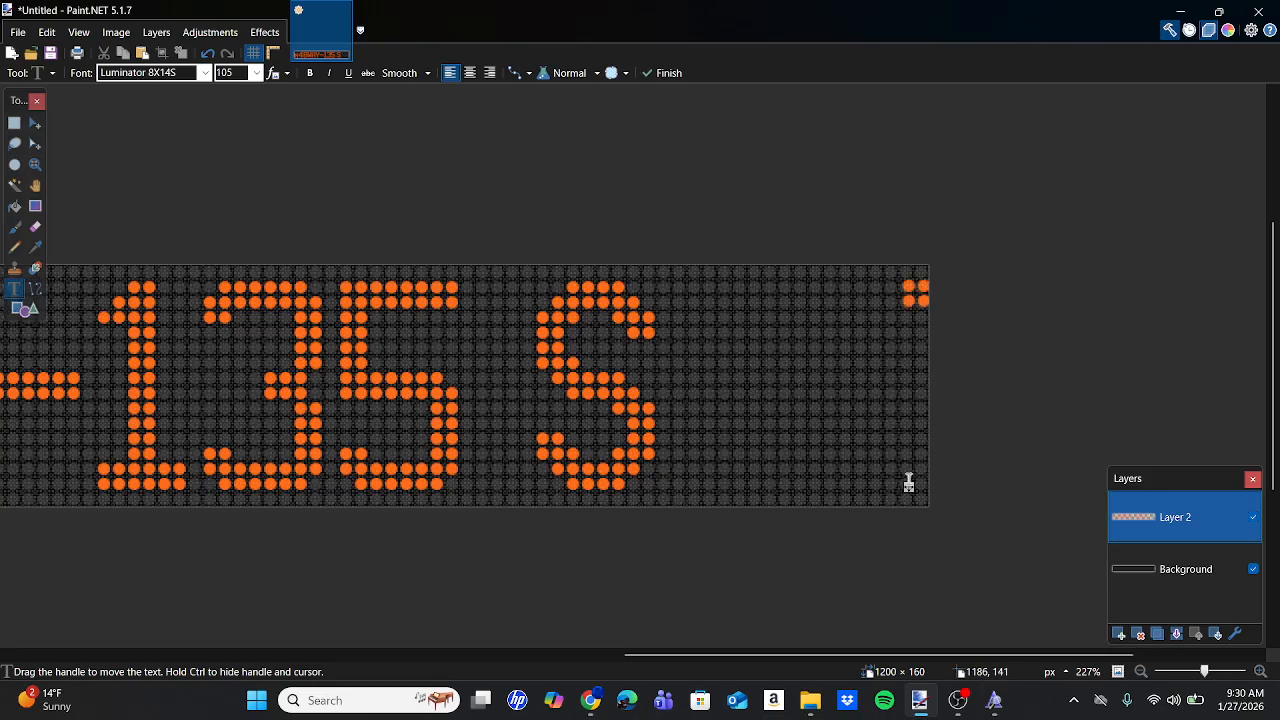
left_click_drag(908, 483, 680, 489)
scroll(680, 489, "up", 5)
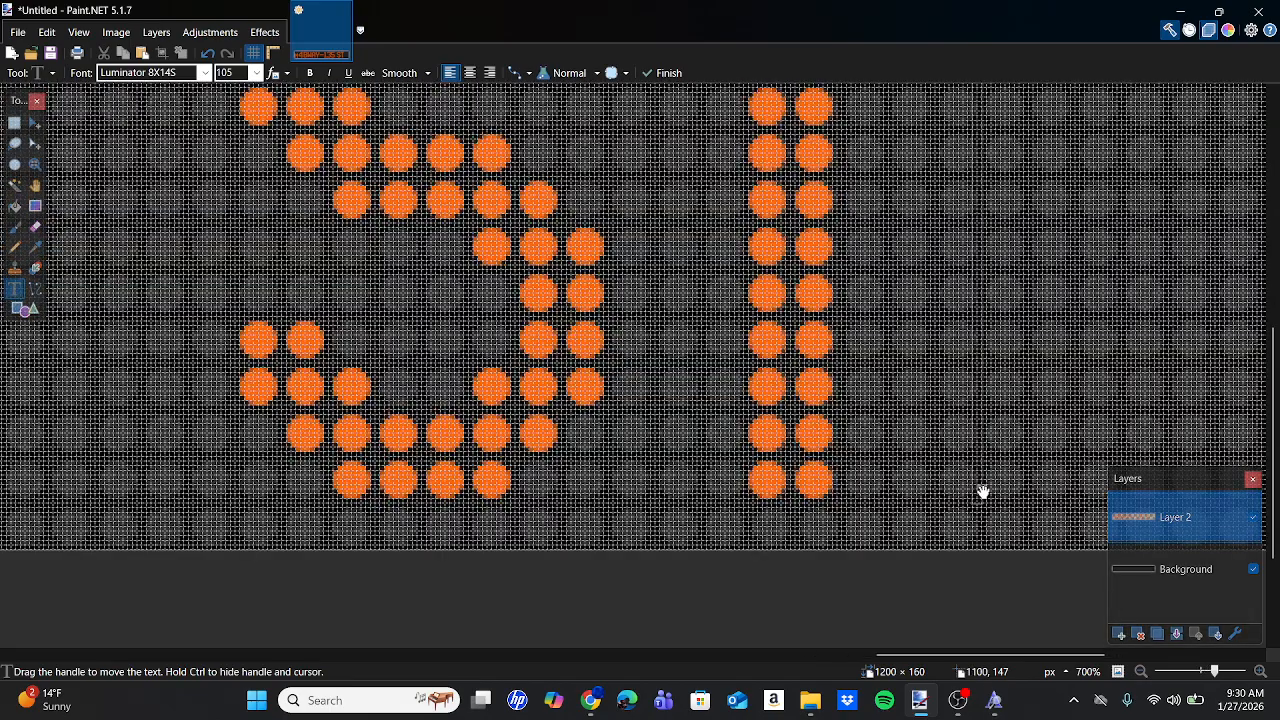
left_click_drag(980, 491, 986, 491)
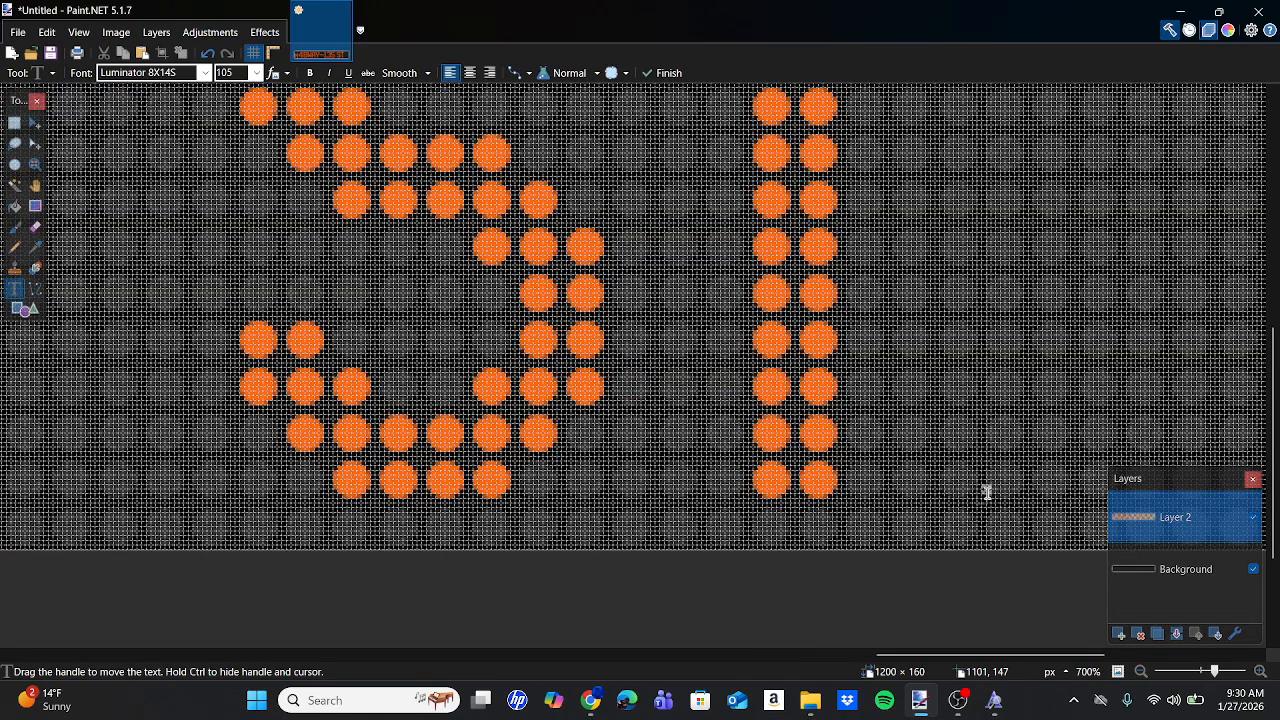
scroll(988, 492, "down", 6)
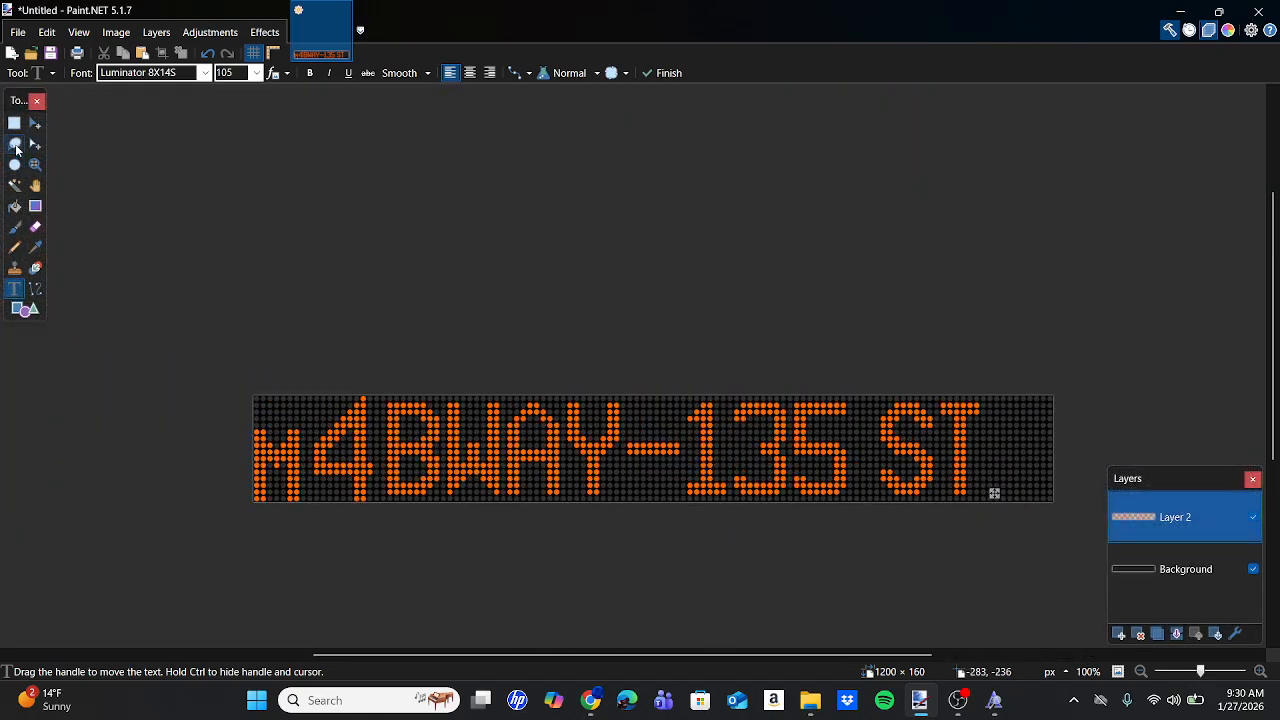
left_click(14, 124)
Select the BWAY-135 ST lettering and drag it right to widen the gap after M4.
left_click_drag(389, 386, 984, 582)
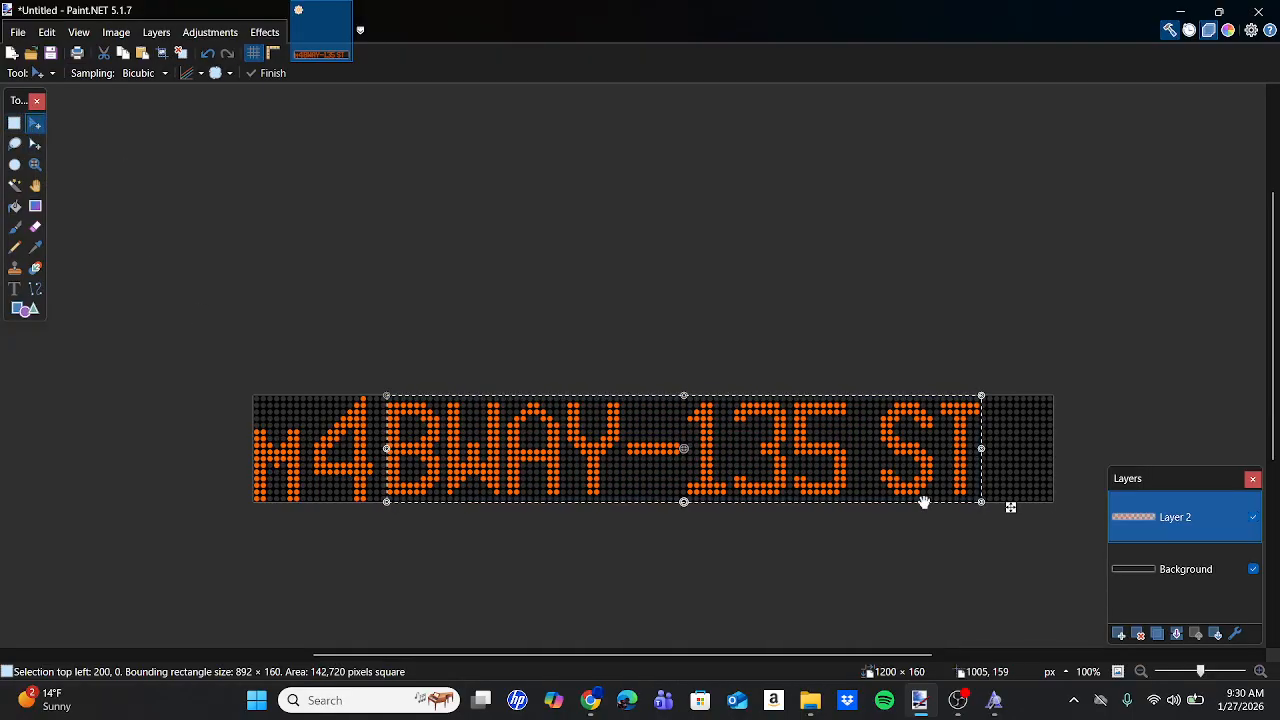
scroll(924, 502, "right", 5)
scroll(718, 497, "up", 8)
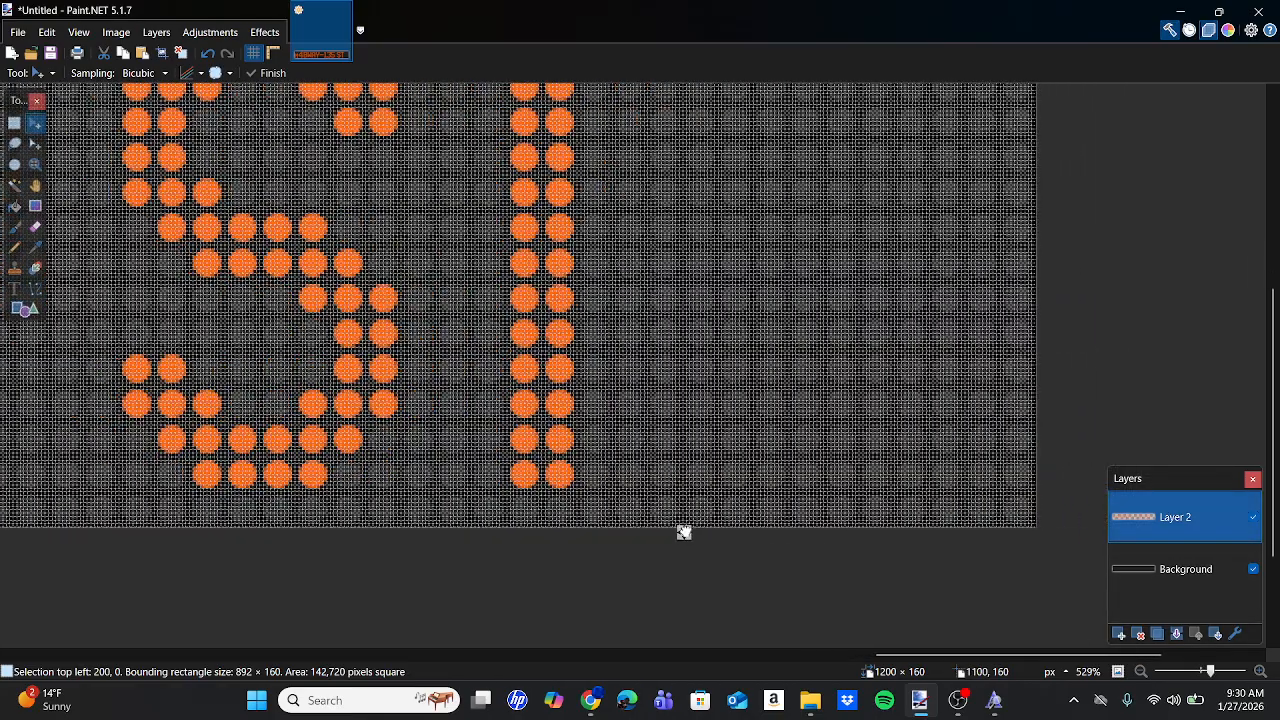
left_click_drag(683, 532, 860, 528)
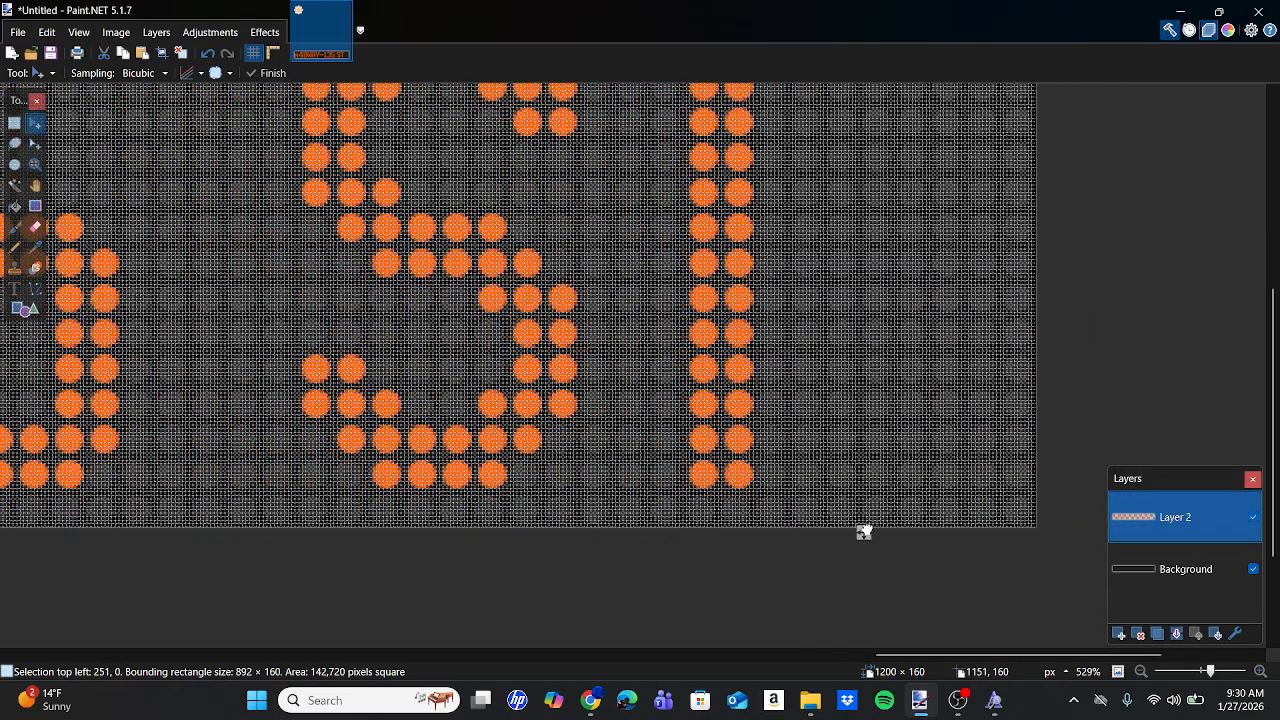
Pull the lettering slightly back left, commit the move and deselect.
scroll(864, 530, "up", 3)
scroll(864, 530, "left", 20)
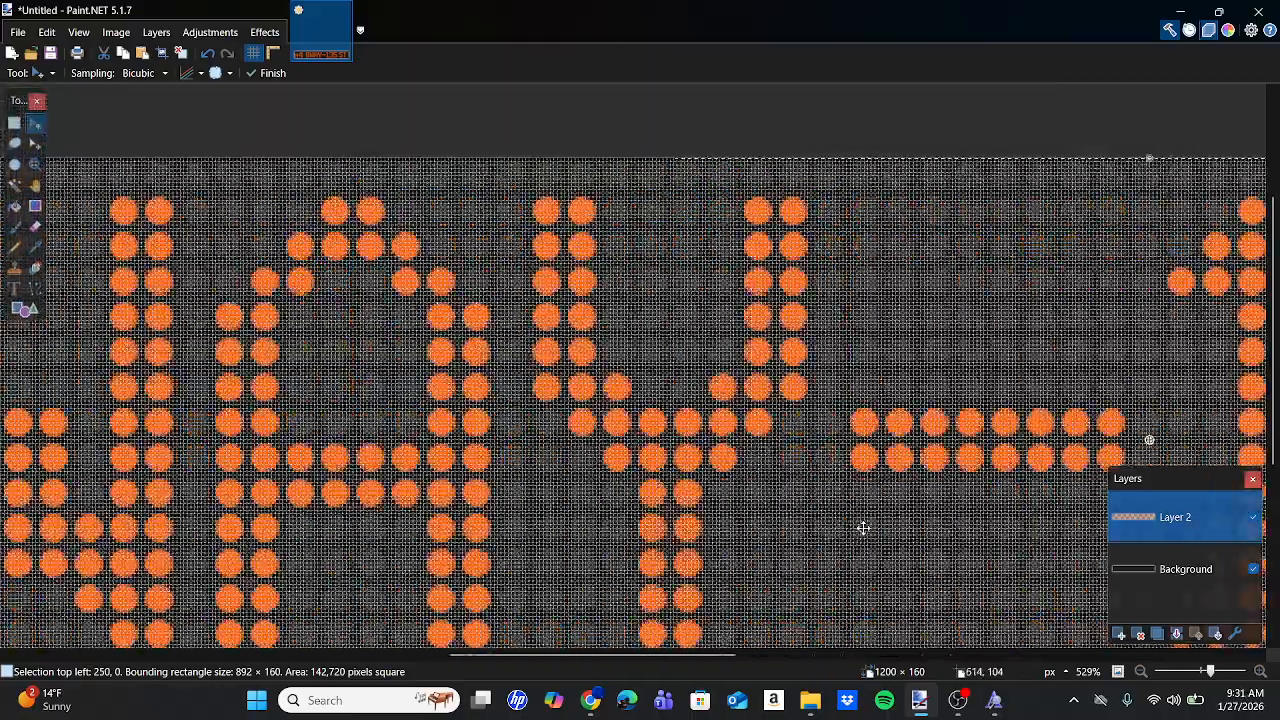
scroll(864, 528, "right", 20)
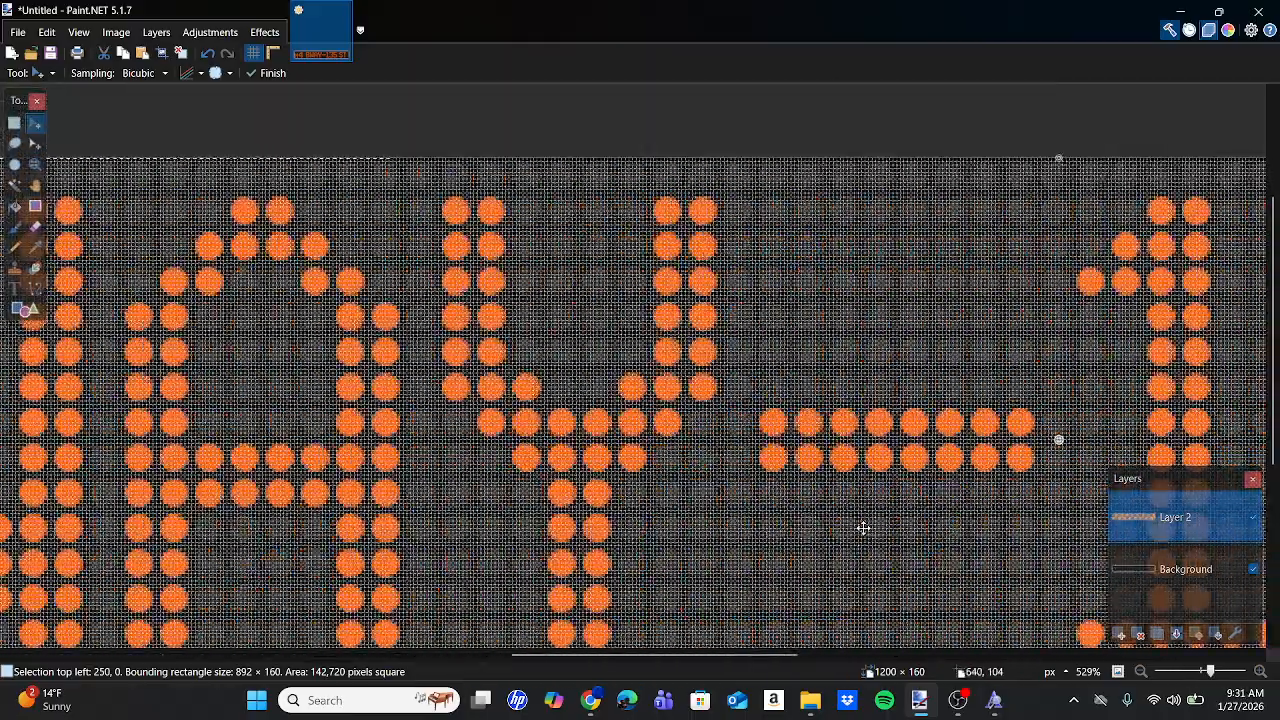
scroll(864, 528, "down", 5)
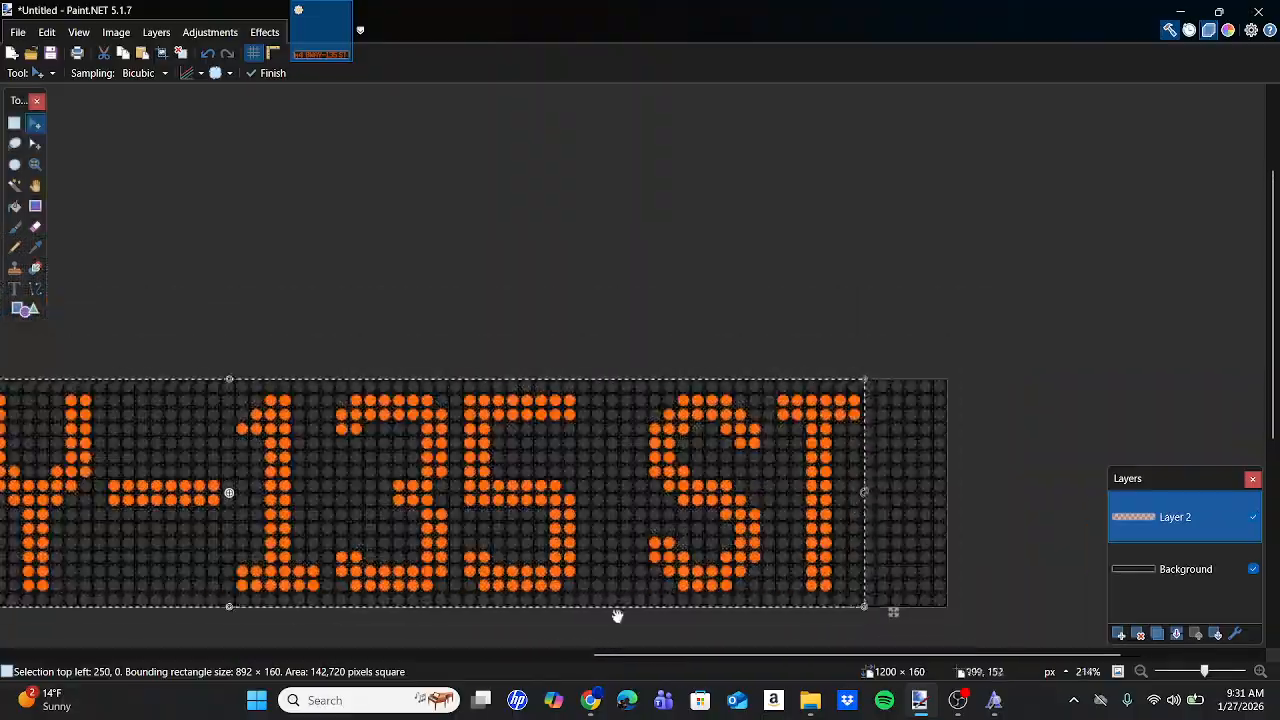
scroll(893, 566, "up", 4)
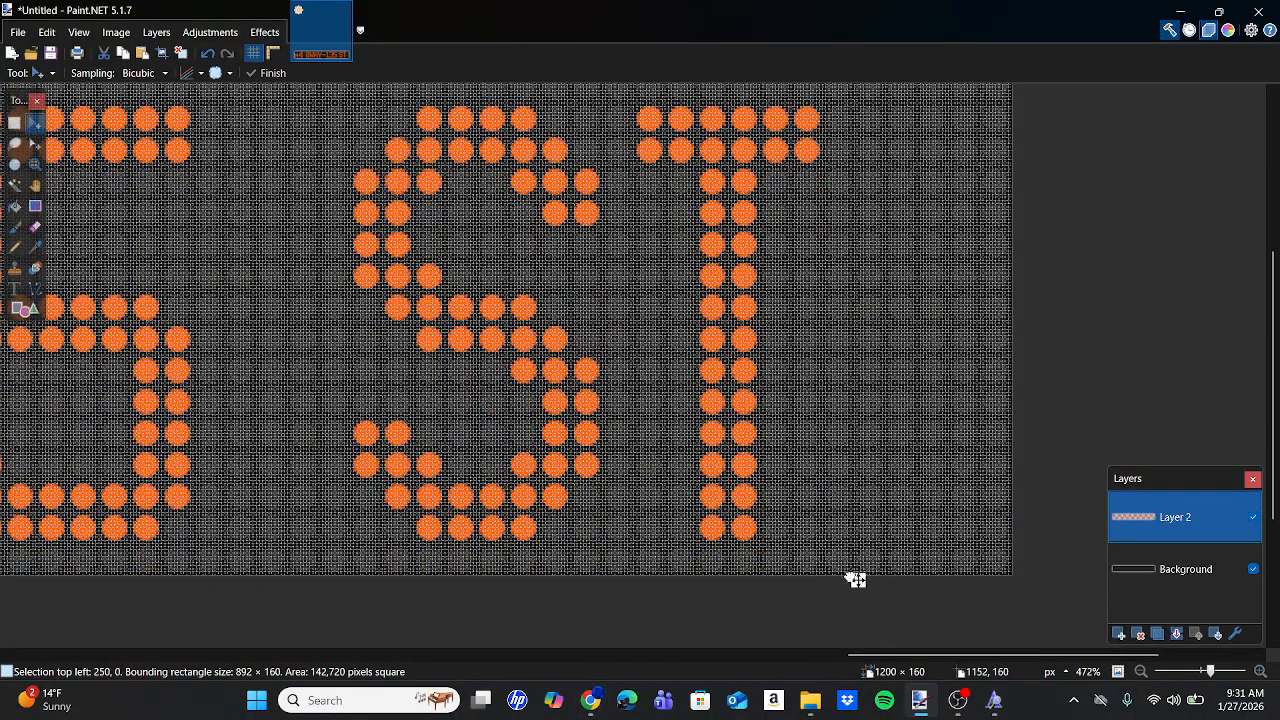
left_click_drag(855, 580, 823, 577)
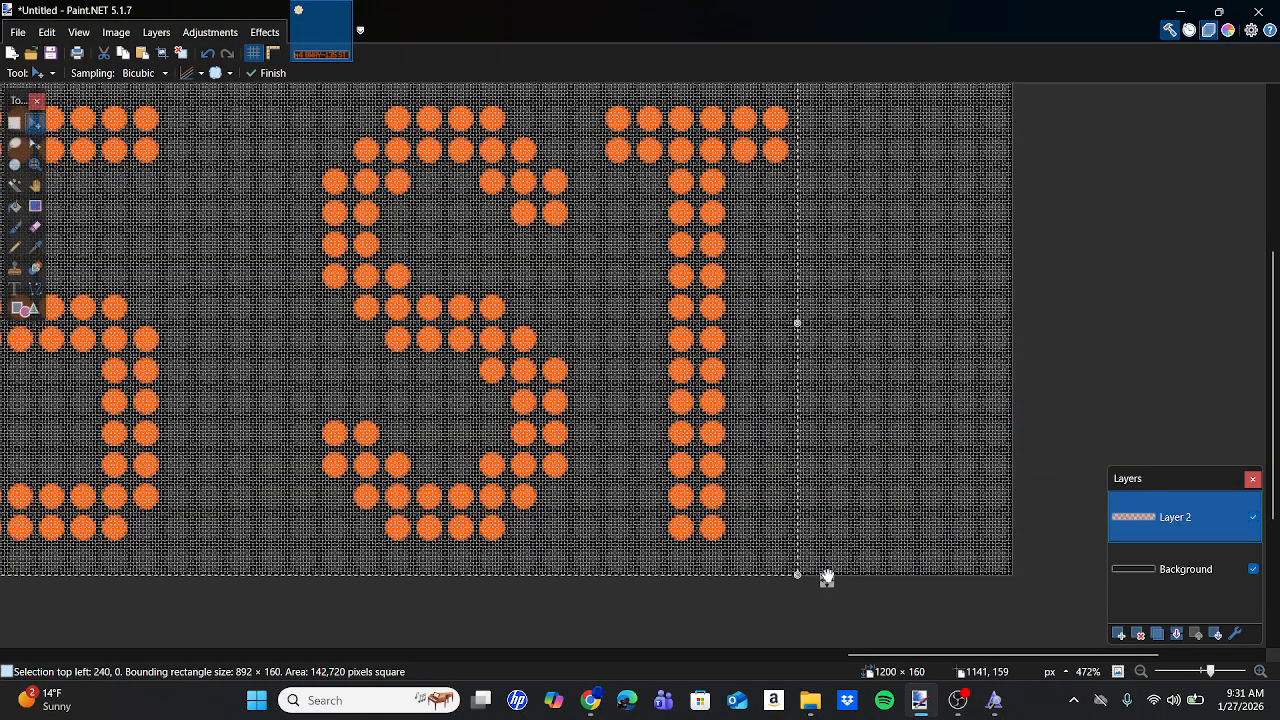
scroll(822, 578, "down", 3)
scroll(822, 578, "down", 5)
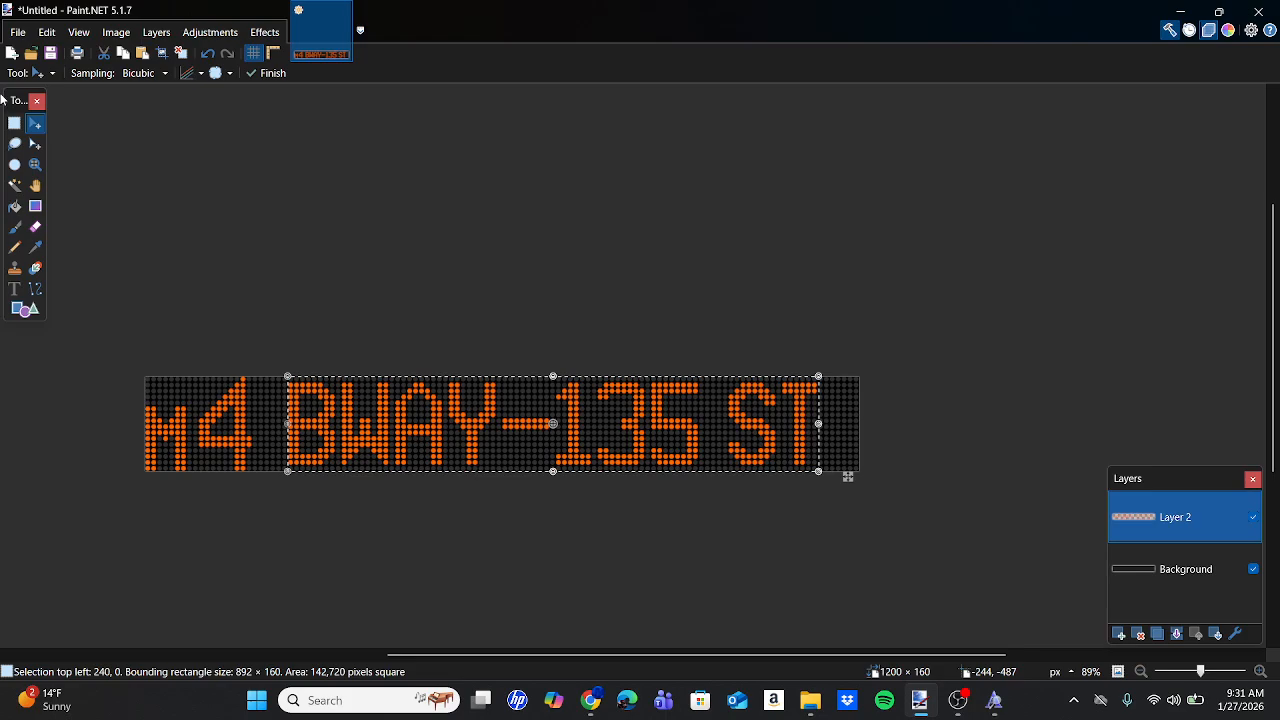
left_click(14, 122)
left_click(334, 334)
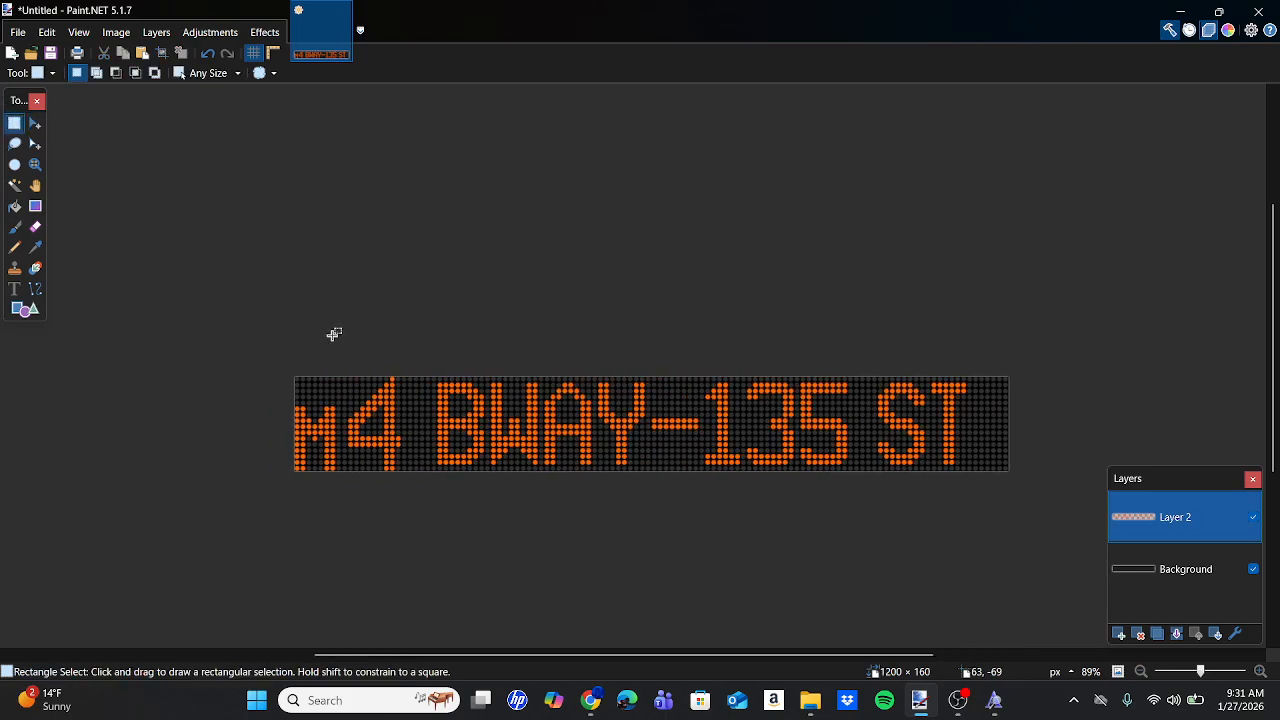
Apply a Glow effect to the sign lettering and inspect the result.
left_click(265, 32)
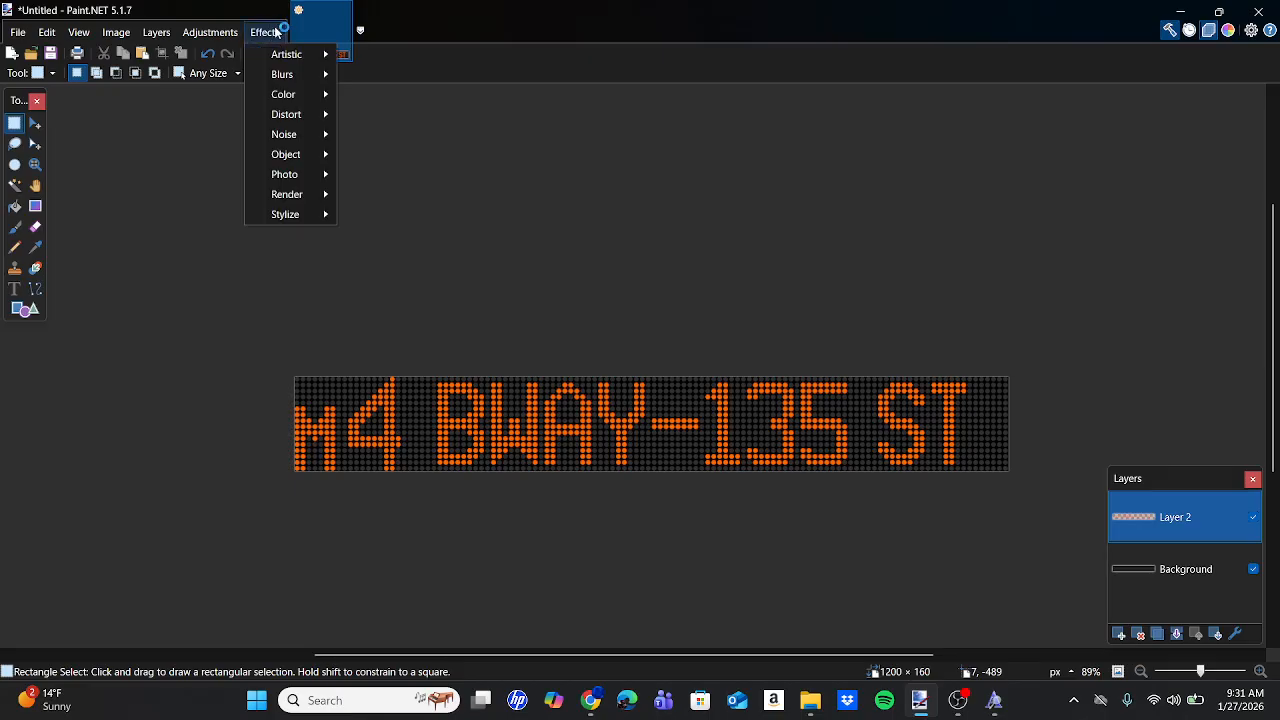
left_click(363, 174)
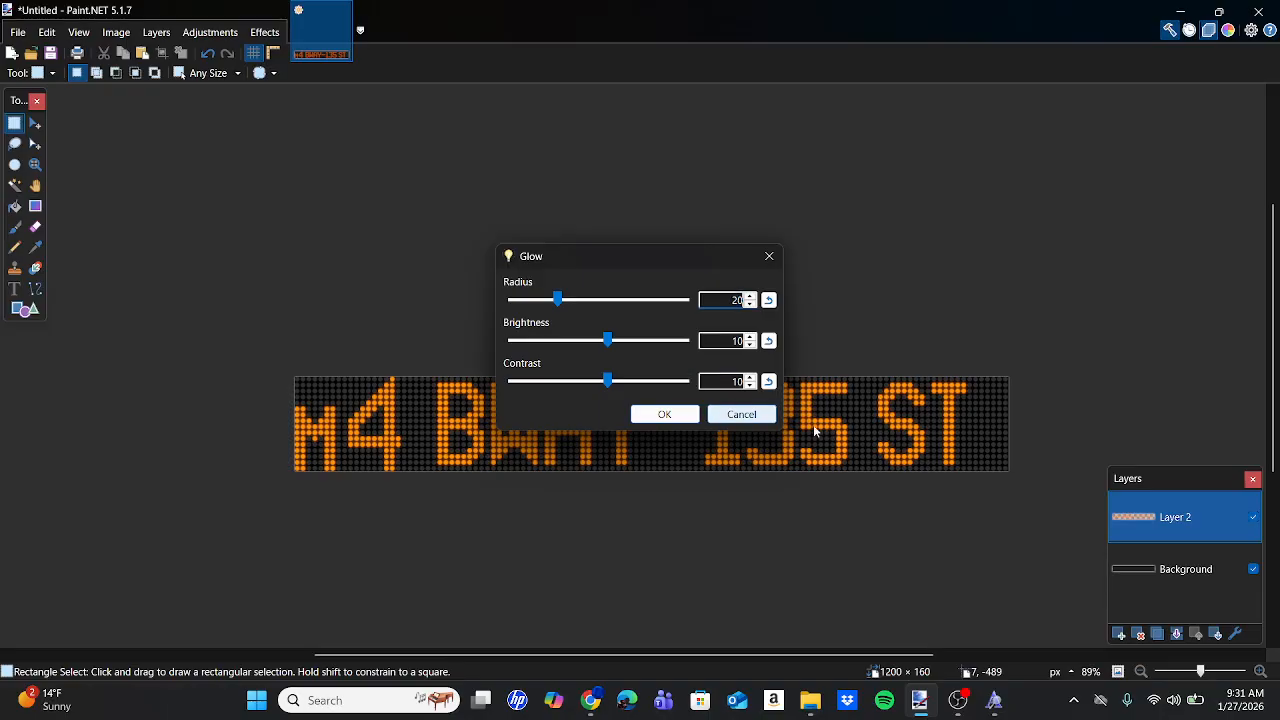
left_click(666, 414)
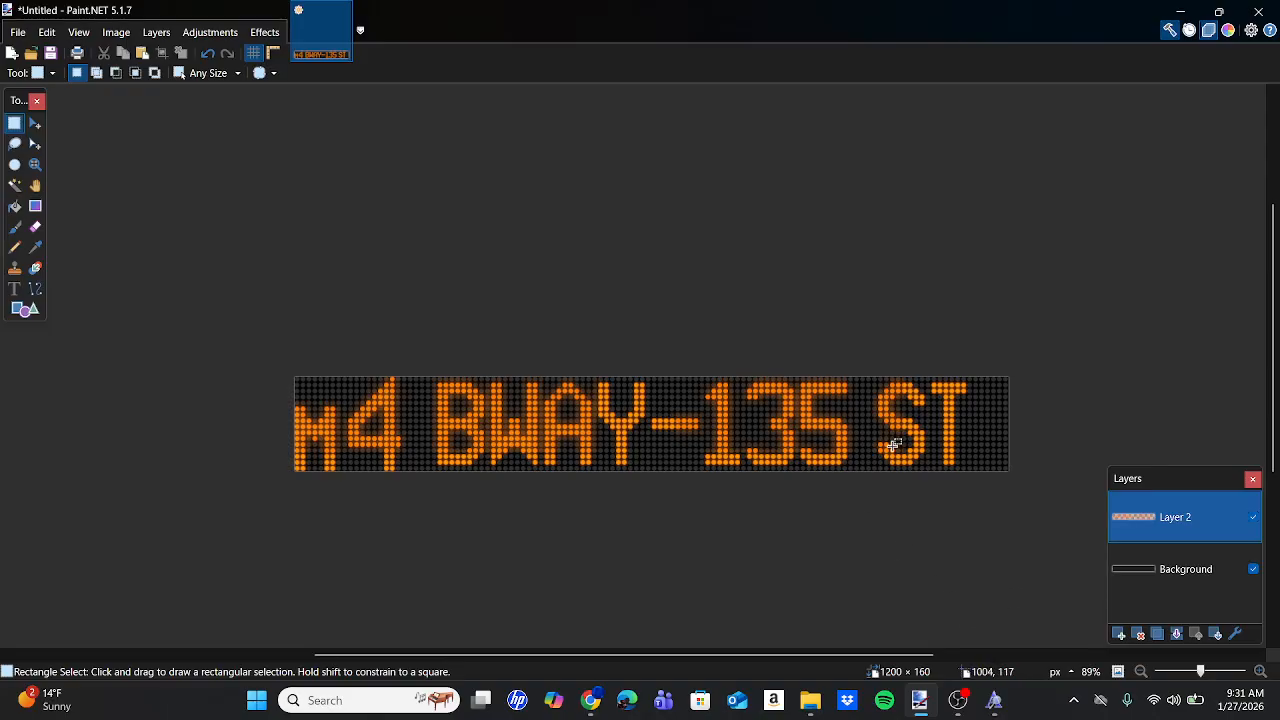
scroll(719, 440, "up", 4)
scroll(719, 440, "right", 3)
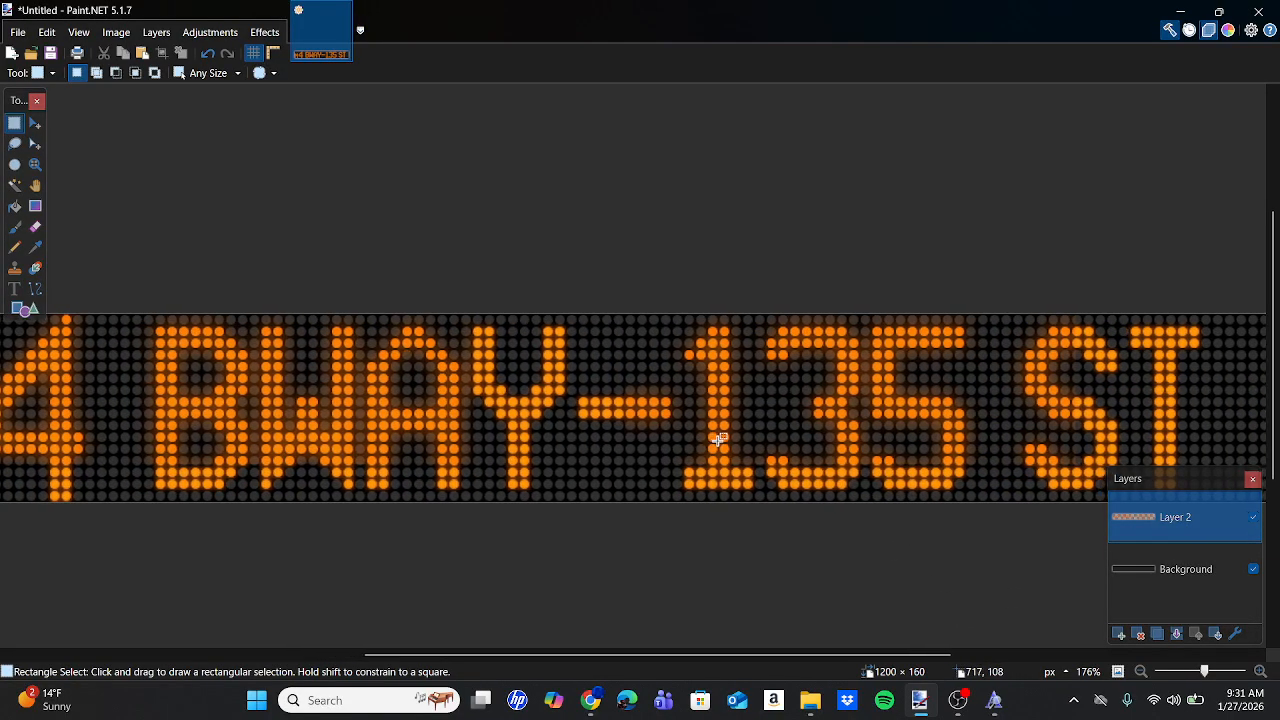
scroll(719, 440, "left", 3)
scroll(719, 440, "right", 2)
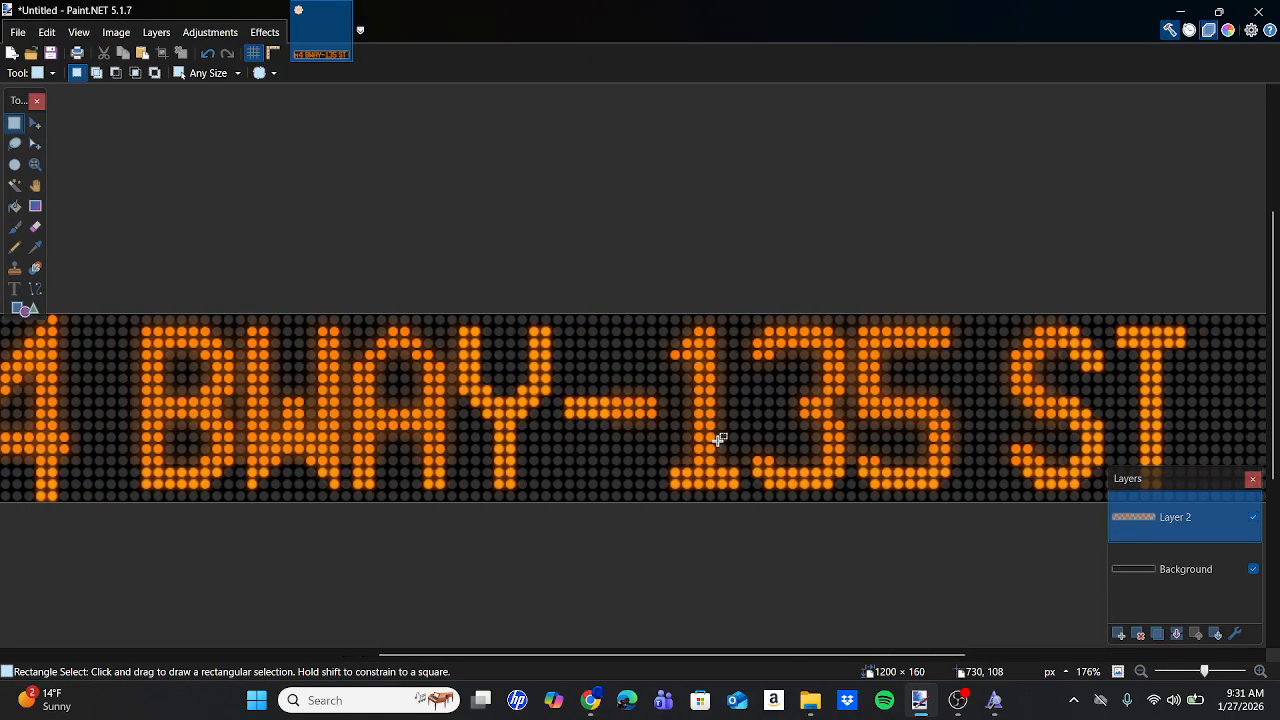
scroll(849, 524, "up", 2)
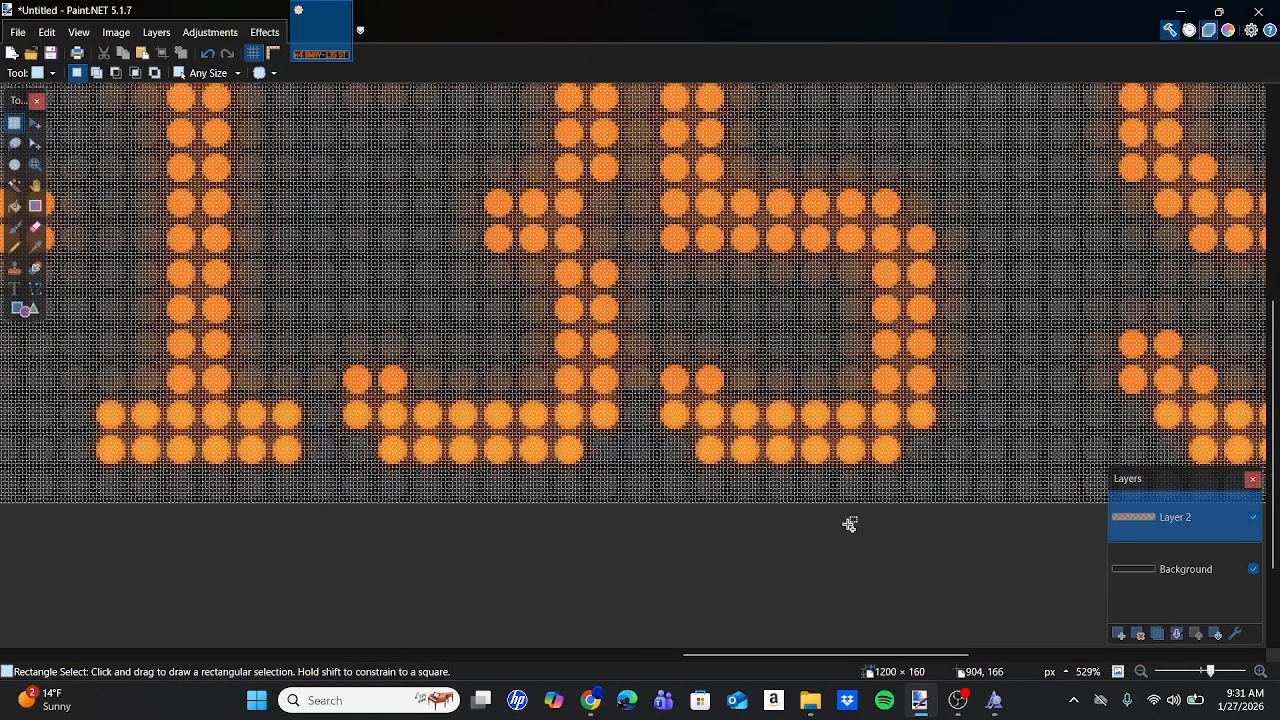
scroll(849, 524, "down", 4)
scroll(849, 524, "down", 3)
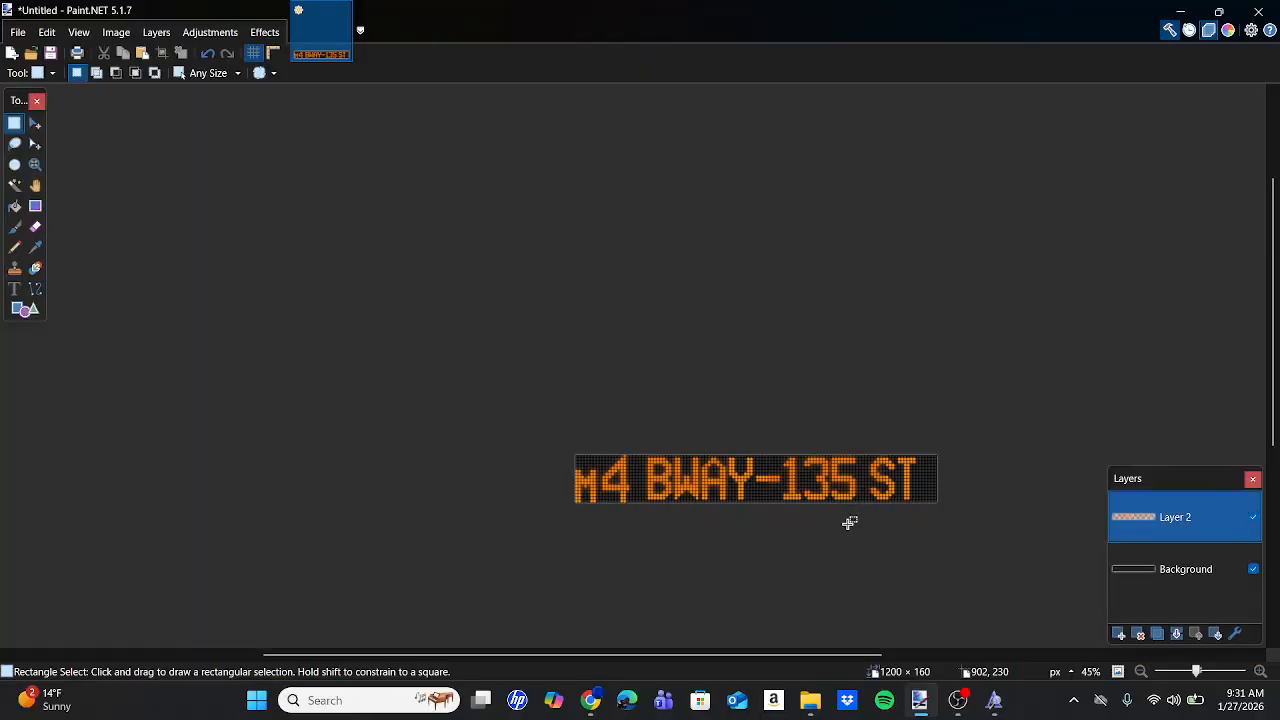
scroll(849, 524, "right", 2)
scroll(849, 524, "left", 2)
scroll(849, 524, "right", 2)
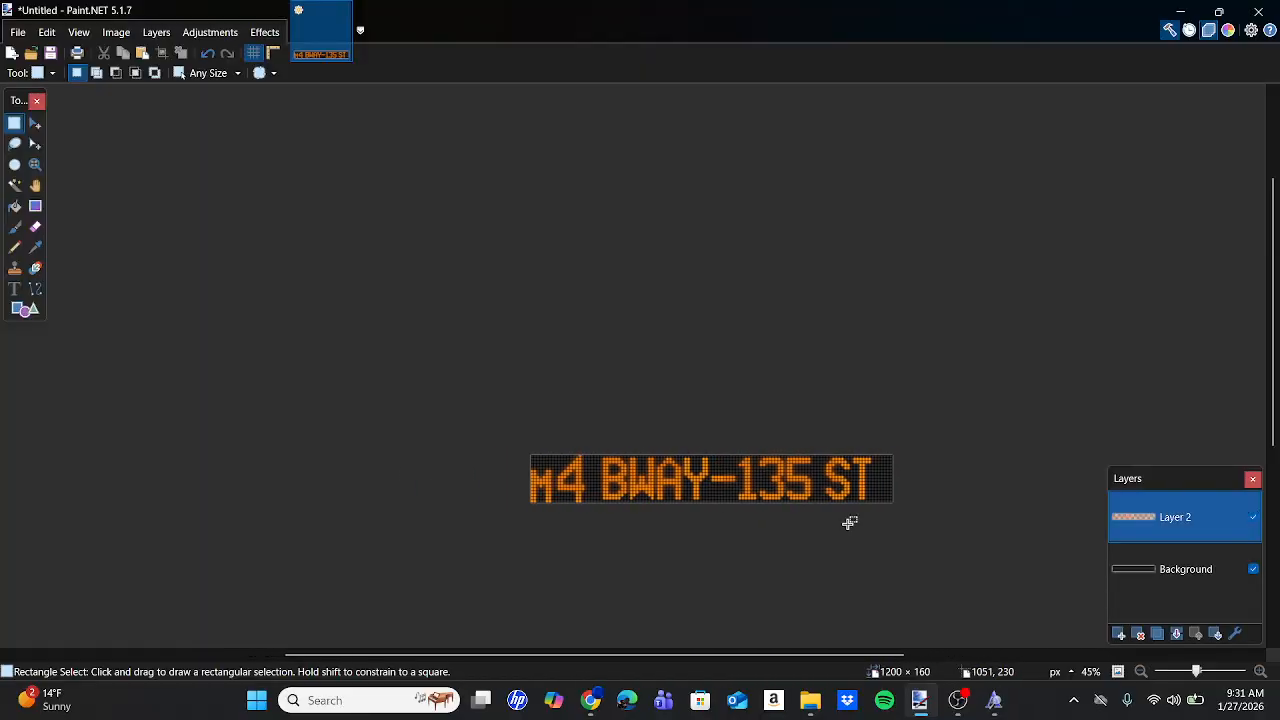
scroll(849, 524, "up", 4)
scroll(849, 523, "left", 2)
scroll(849, 523, "down", 2)
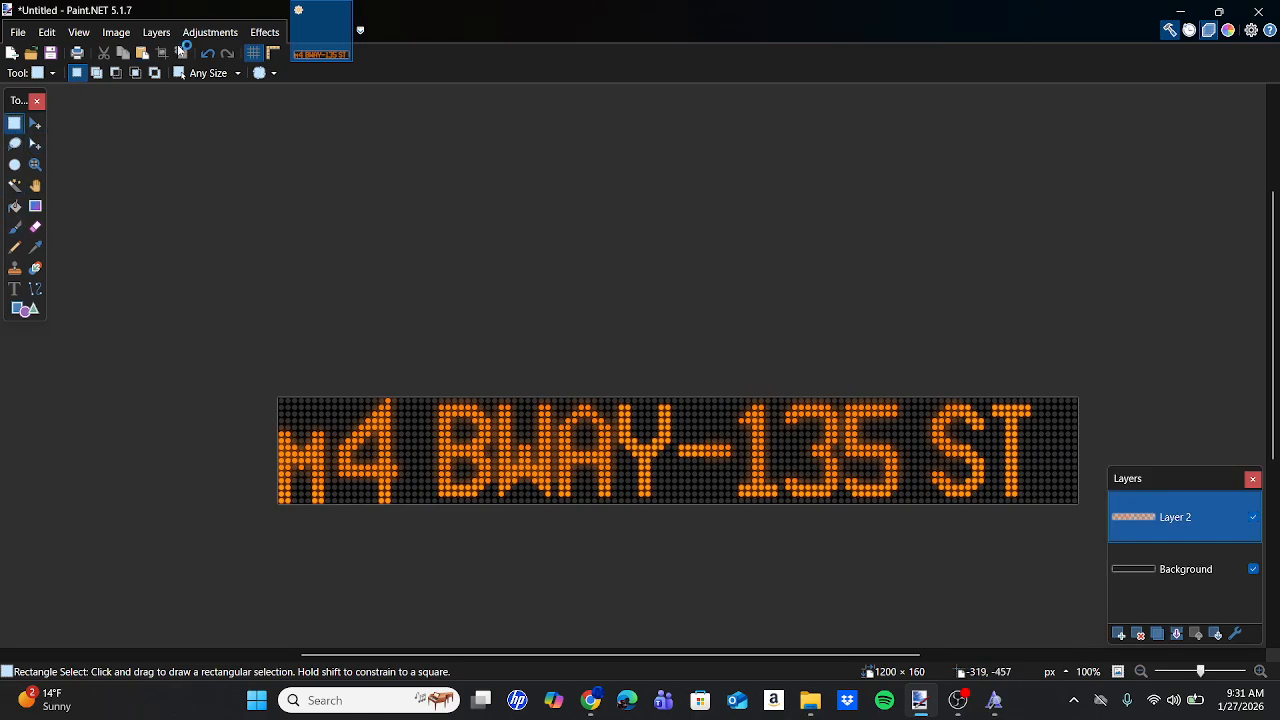
Undo that effect and reapply Glow with radius 20, brightness 10, contrast 10.
left_click(205, 57)
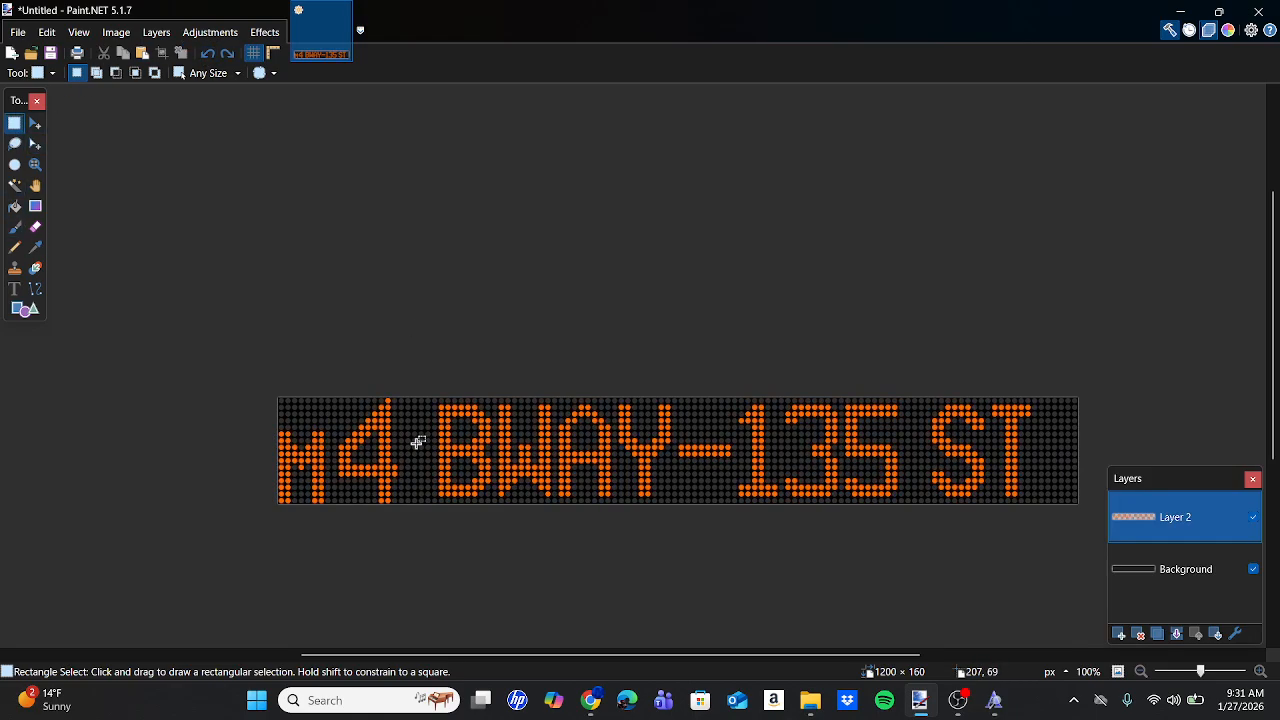
left_click(265, 32)
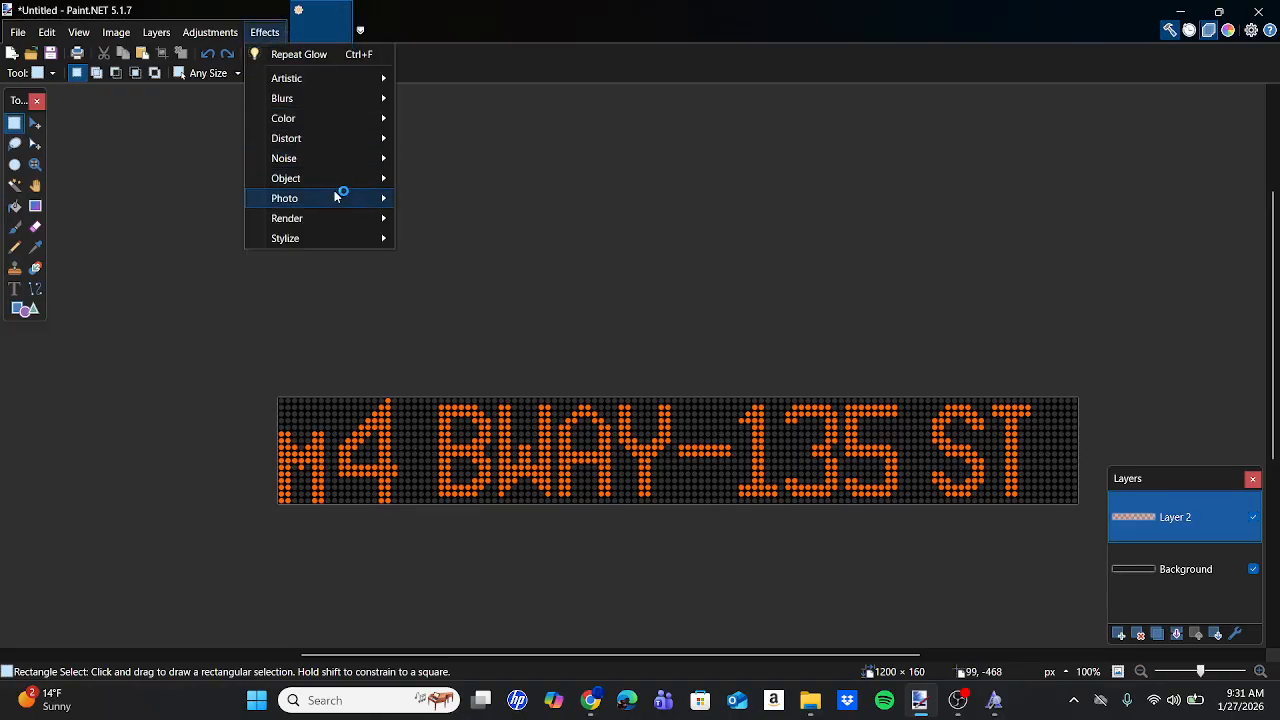
mouse_move(337, 198)
left_click(440, 199)
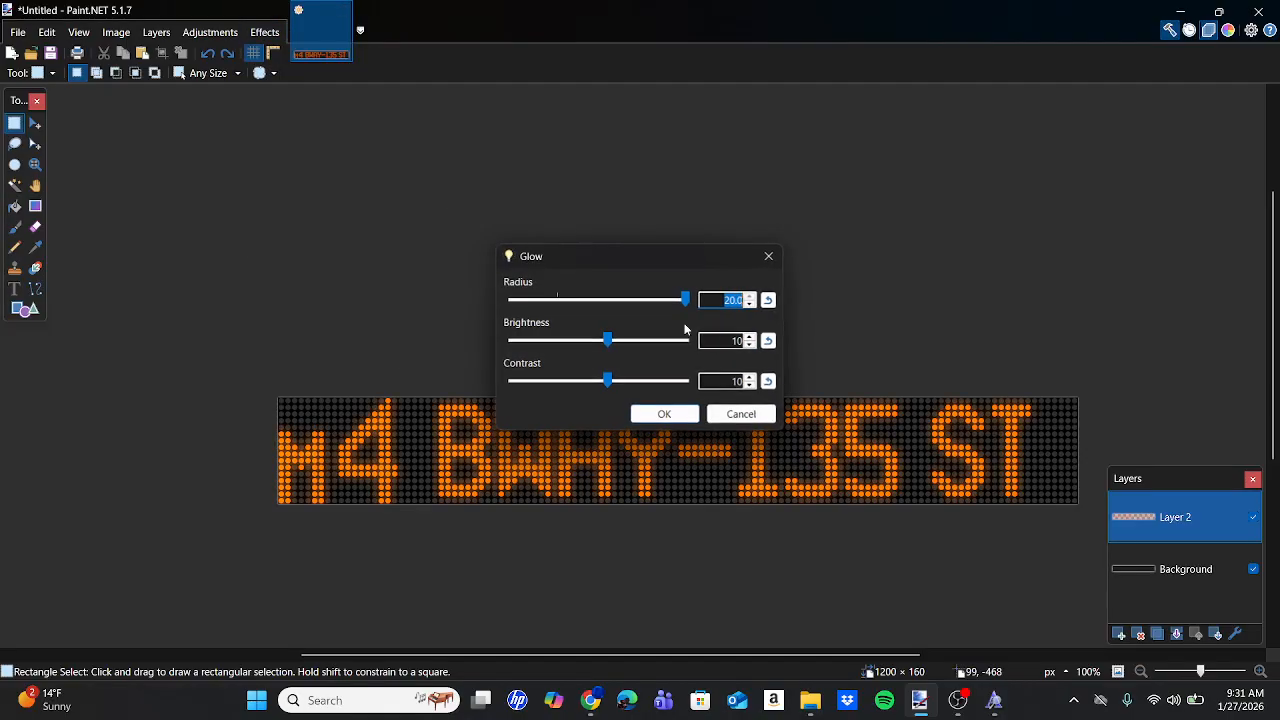
left_click(665, 414)
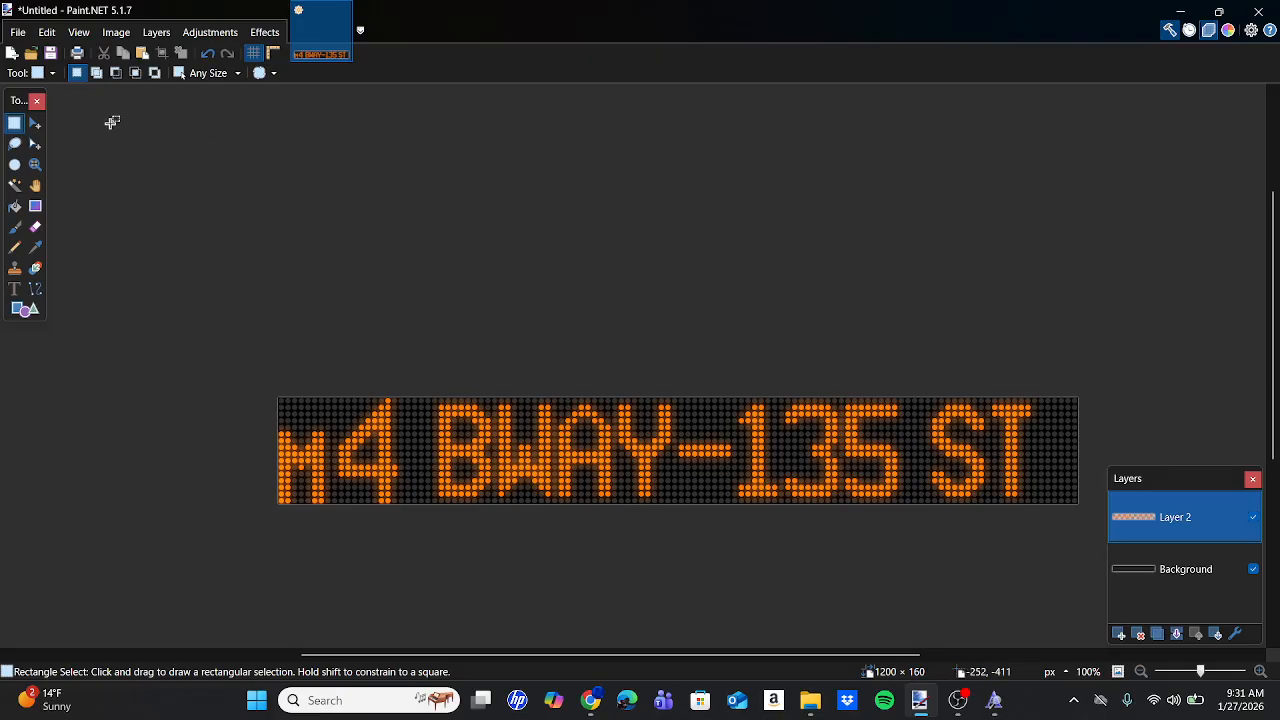
left_click(18, 32)
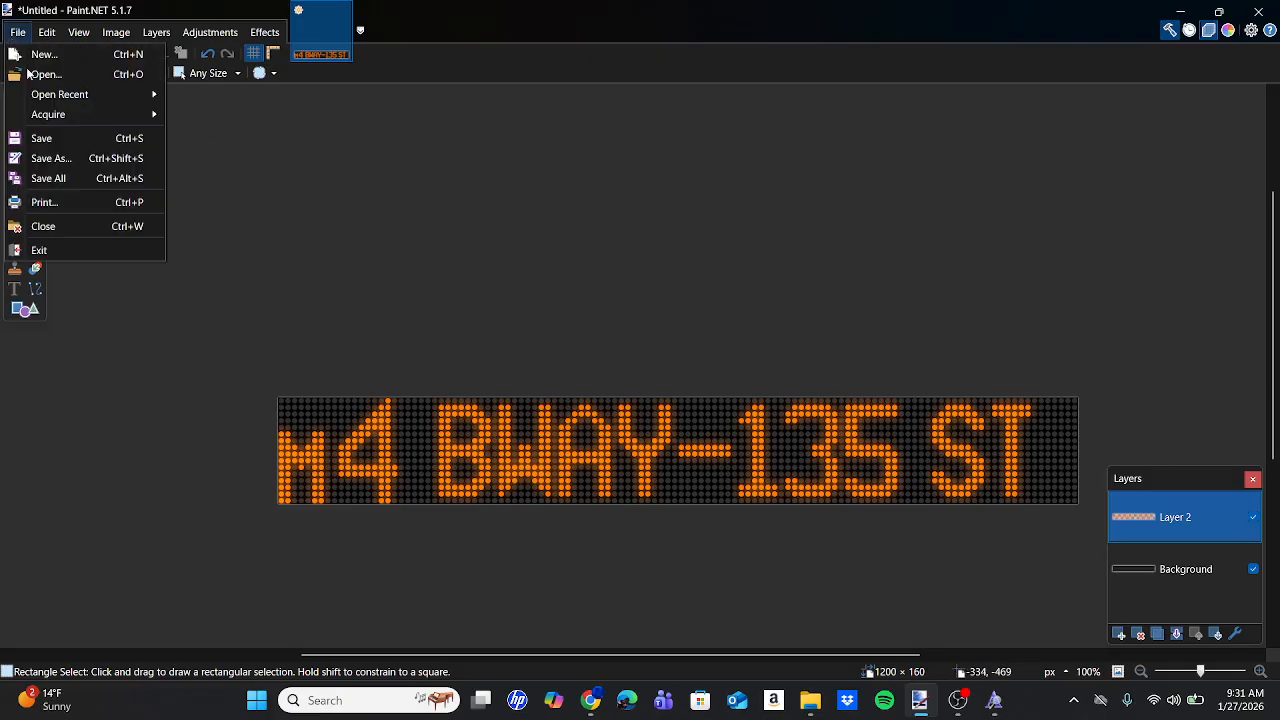
Save the sign as PNG 'M4 to 135 St (LSPC SIDE)' in Bus Signs > Manhattanville.
left_click(80, 160)
left_click(266, 577)
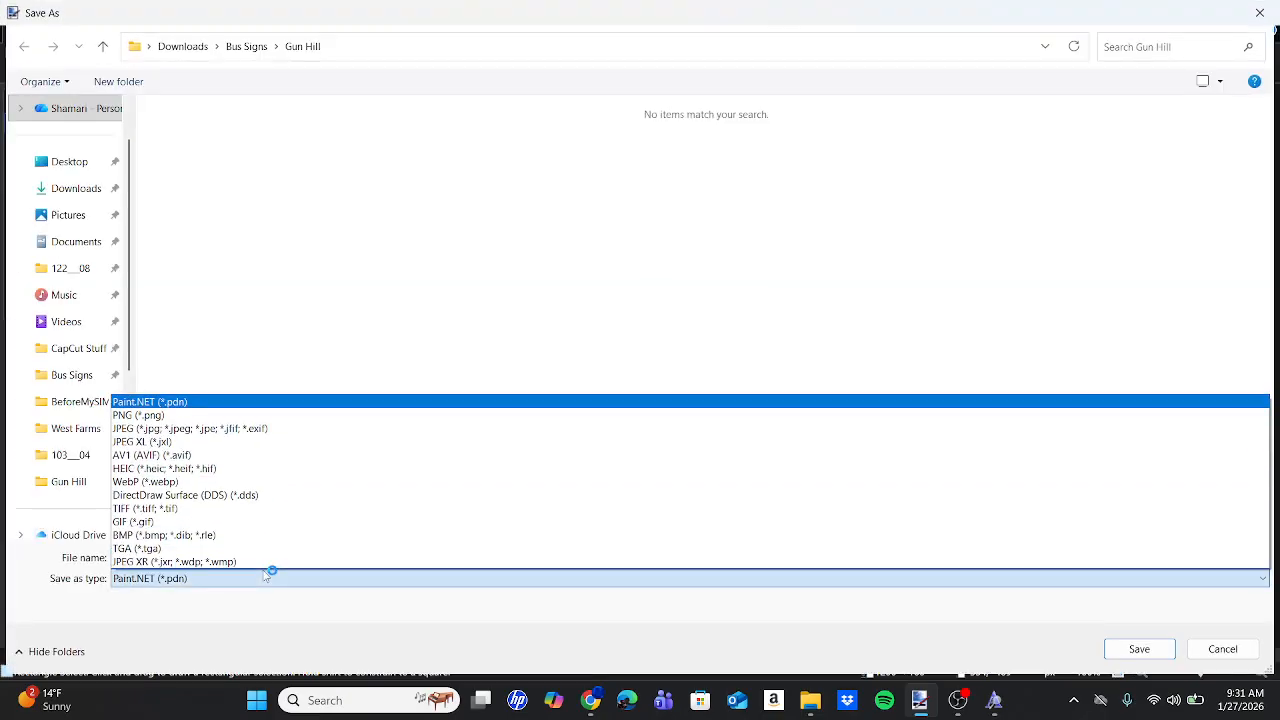
left_click(140, 414)
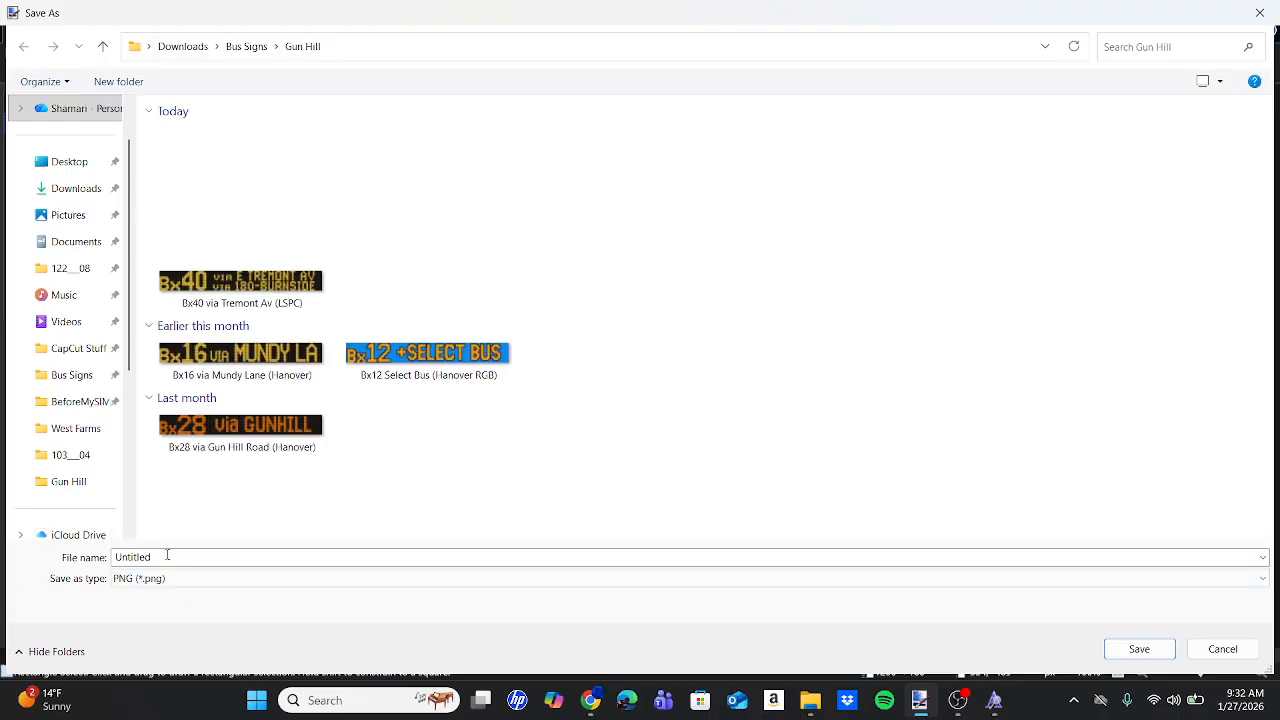
left_click(64, 374)
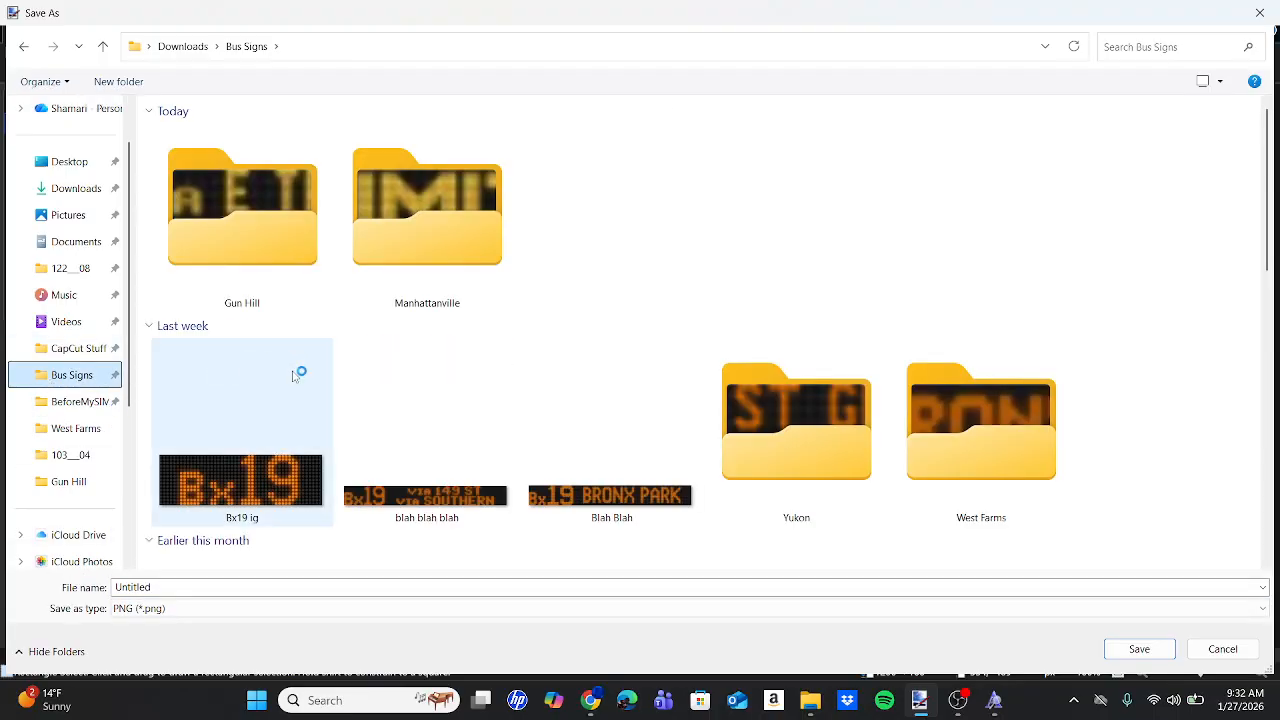
double_click(434, 254)
left_click(240, 594)
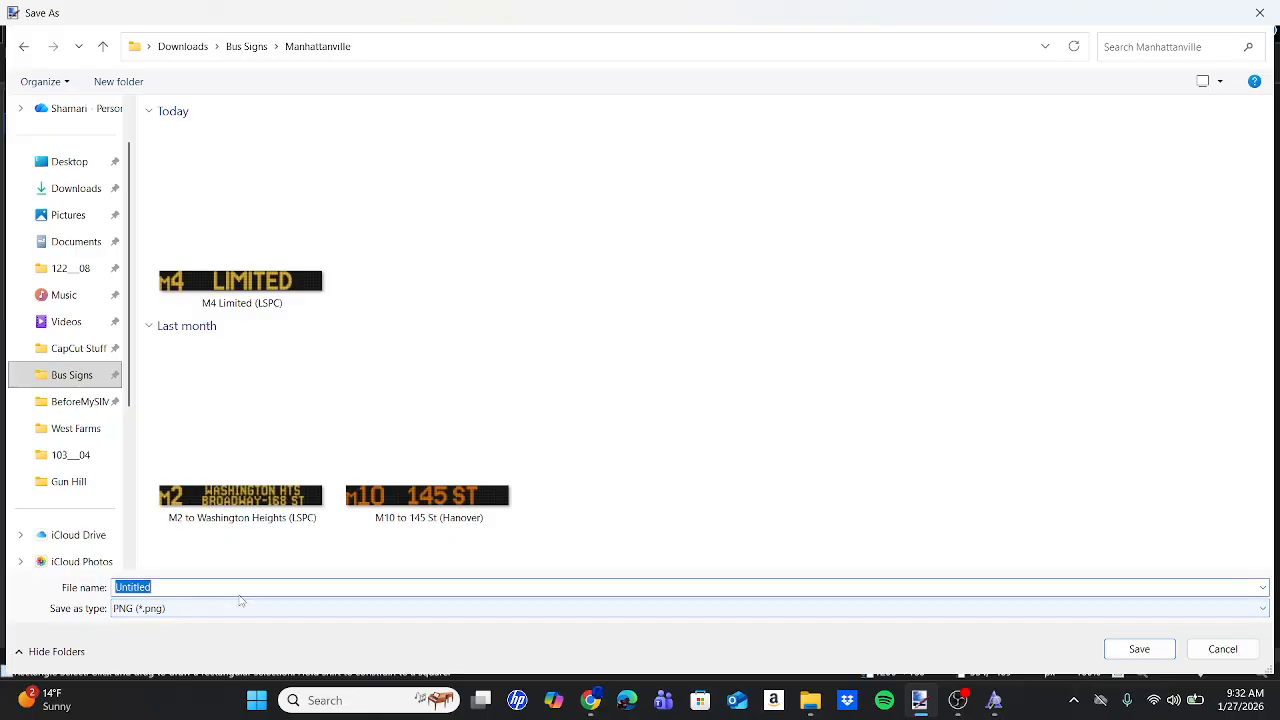
type("M4 to 135 St (LSPC SIDE")
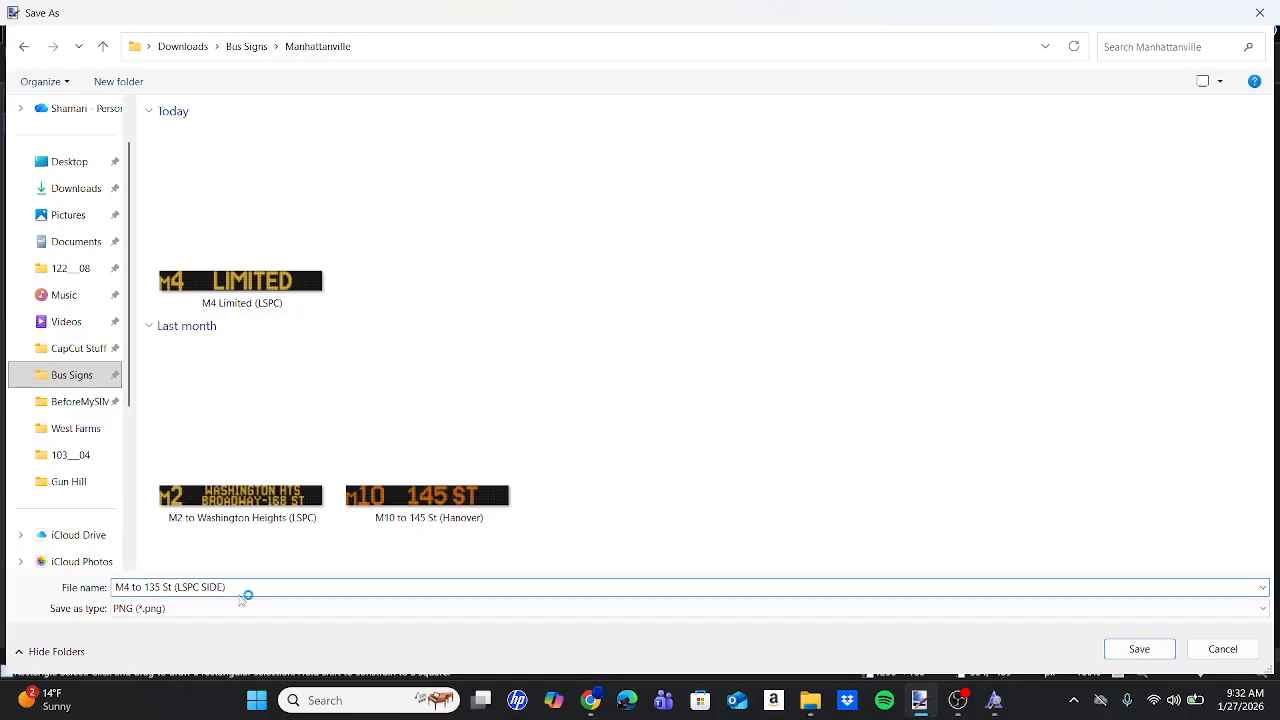
key("Return")
key("Return")
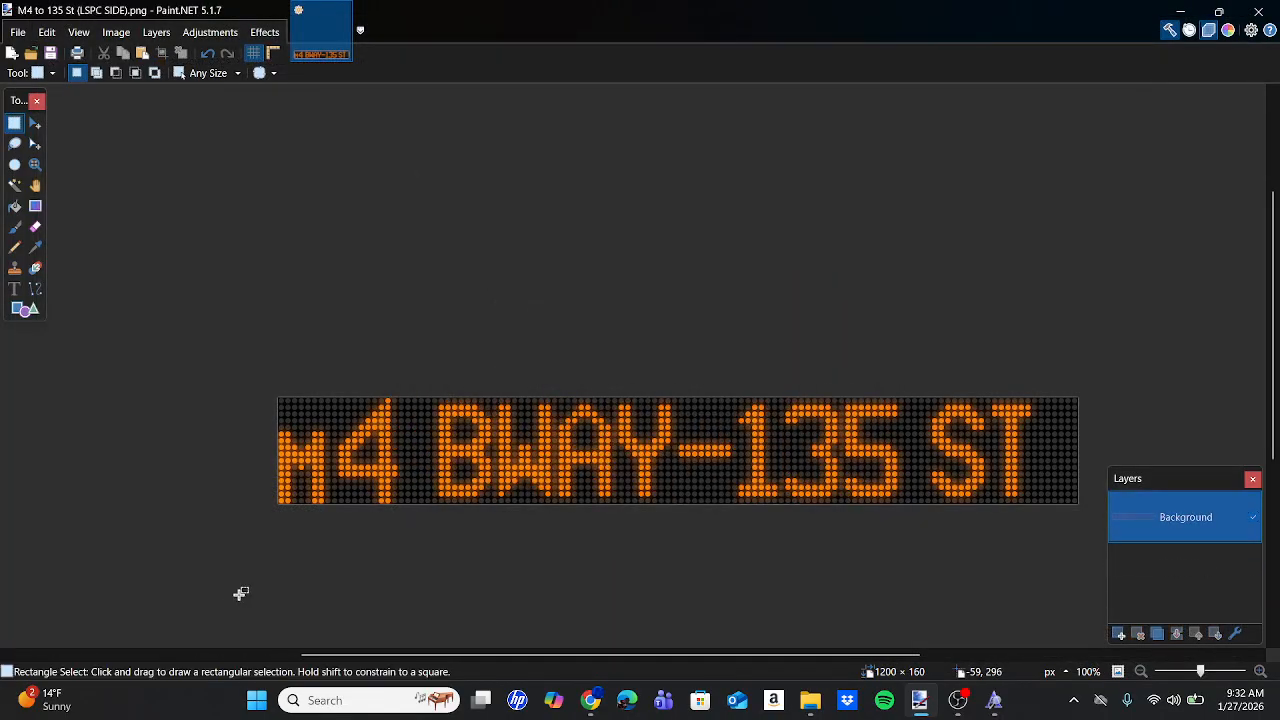
Close the saved image and take the 48X16 dotted grid image from the Bus Signs folder.
left_click(1241, 8)
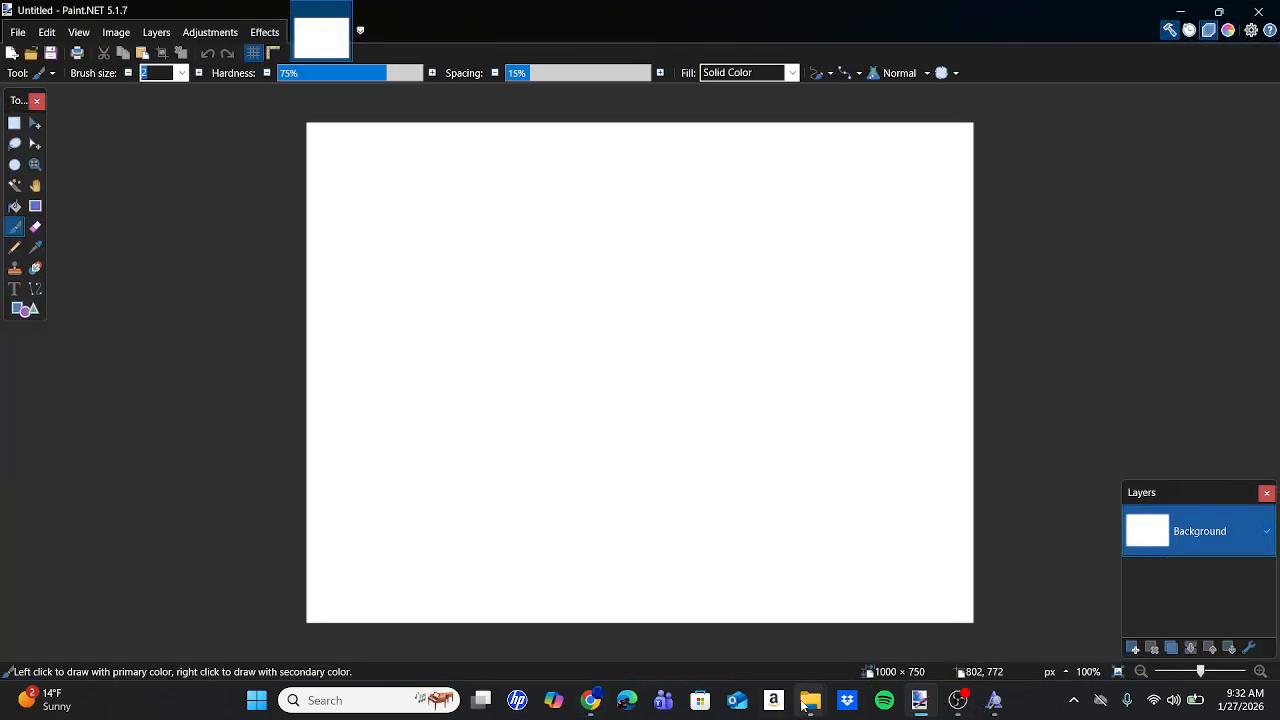
mouse_move(805, 707)
left_click(748, 601)
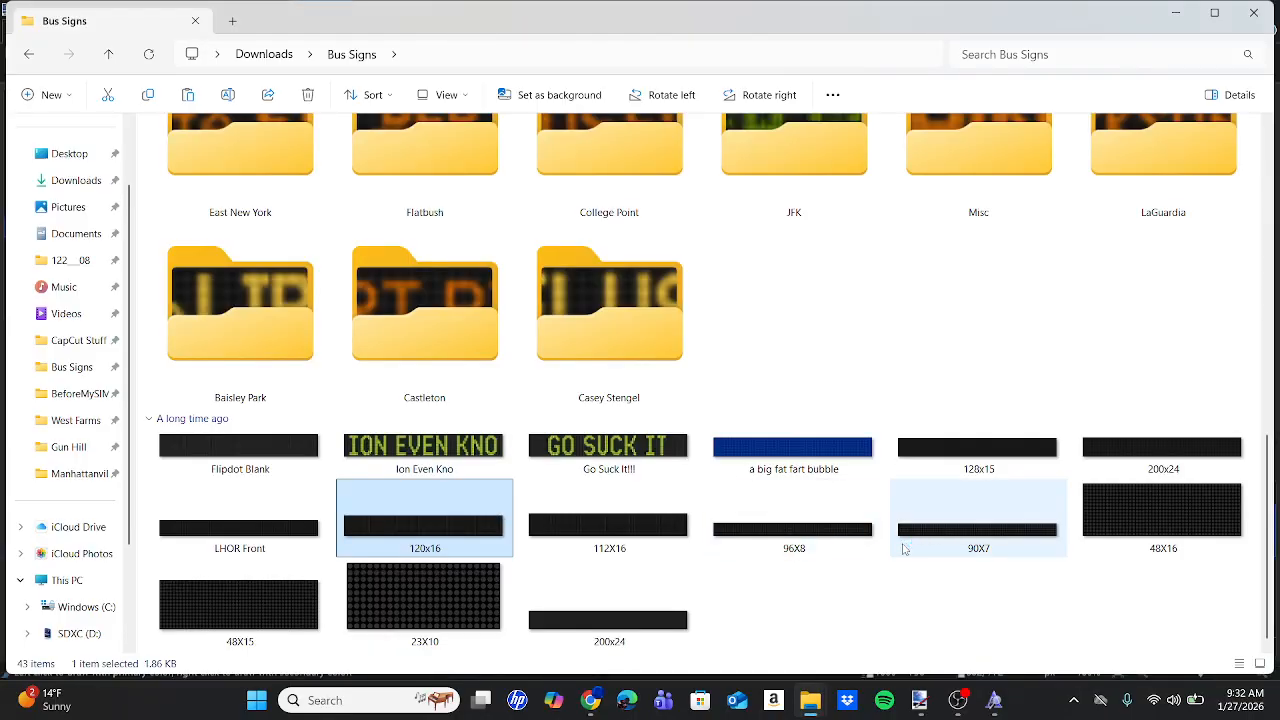
left_click(1200, 555)
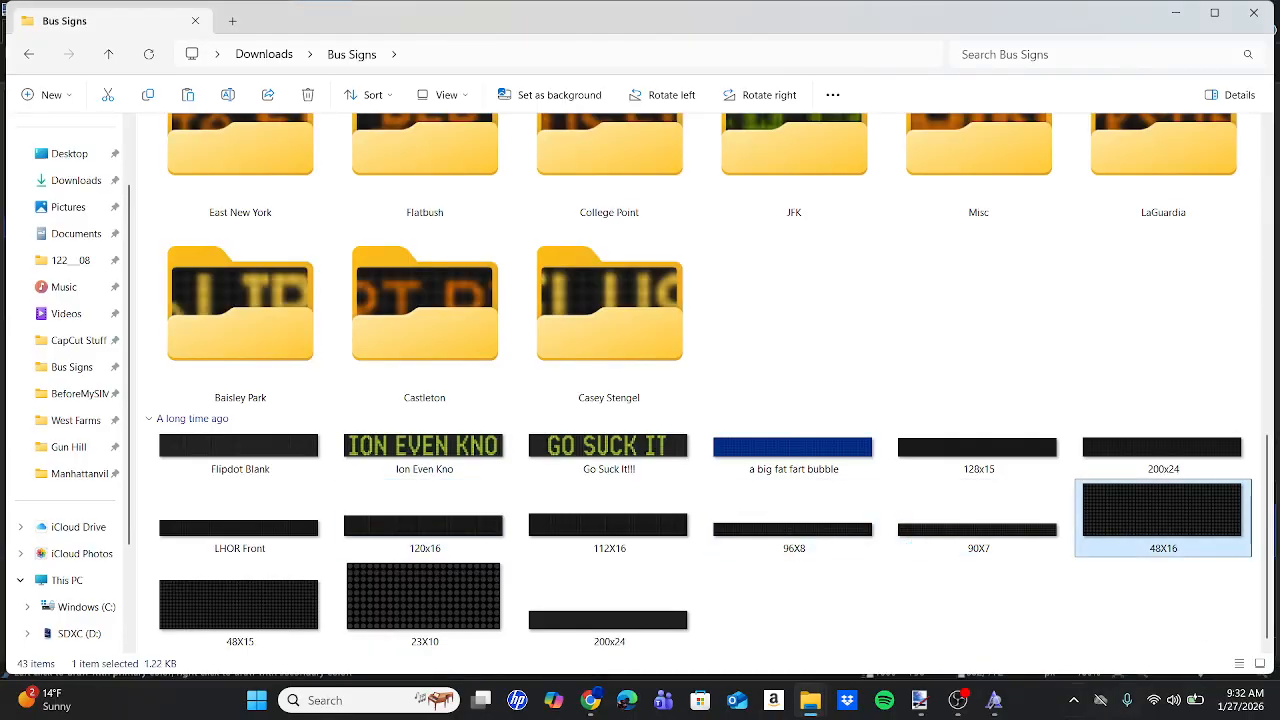
left_click(917, 703)
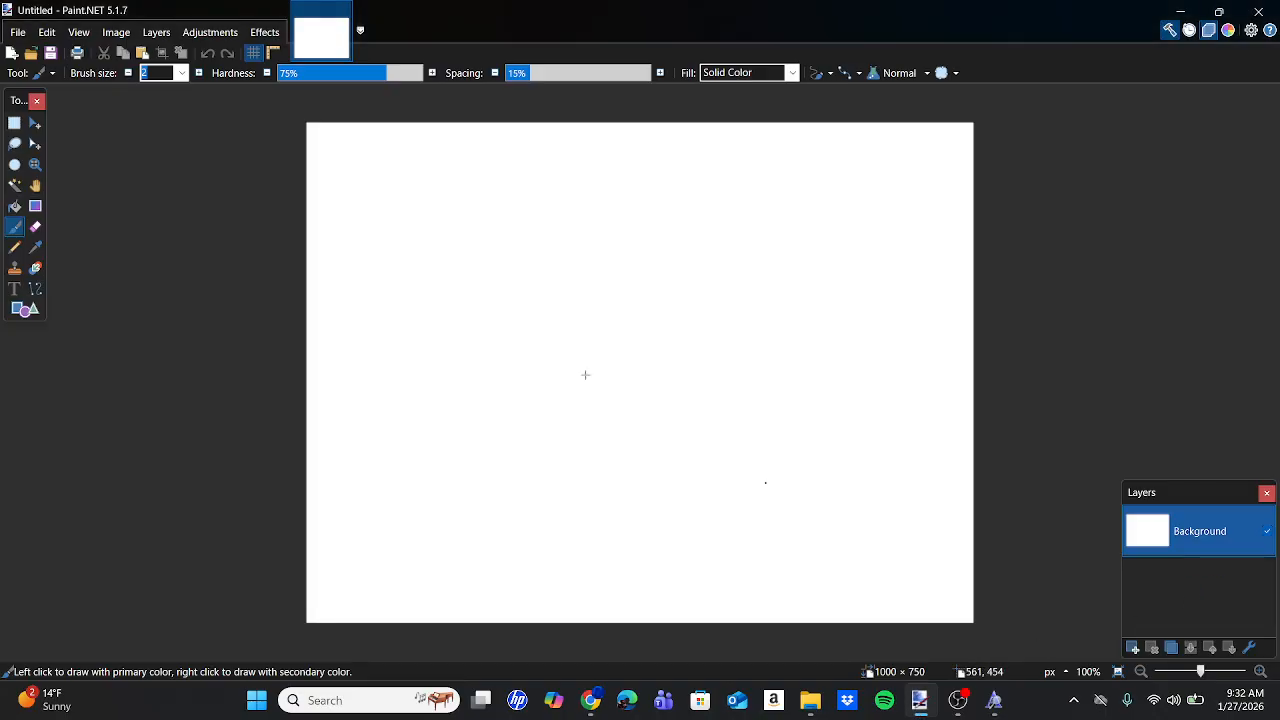
Resize the canvas to 480×160, paste in the dotted LED grid, and add an empty Layer 2.
left_click(116, 32)
left_click(140, 74)
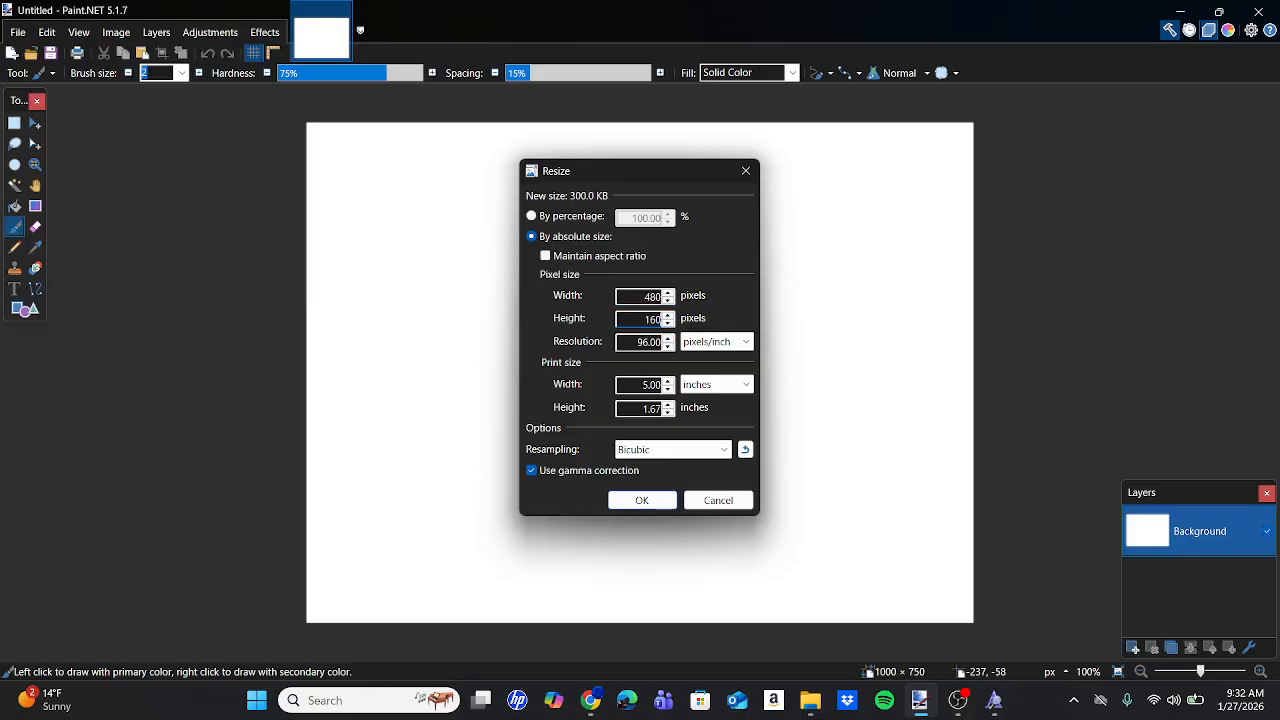
key("Return")
key("ctrl+v")
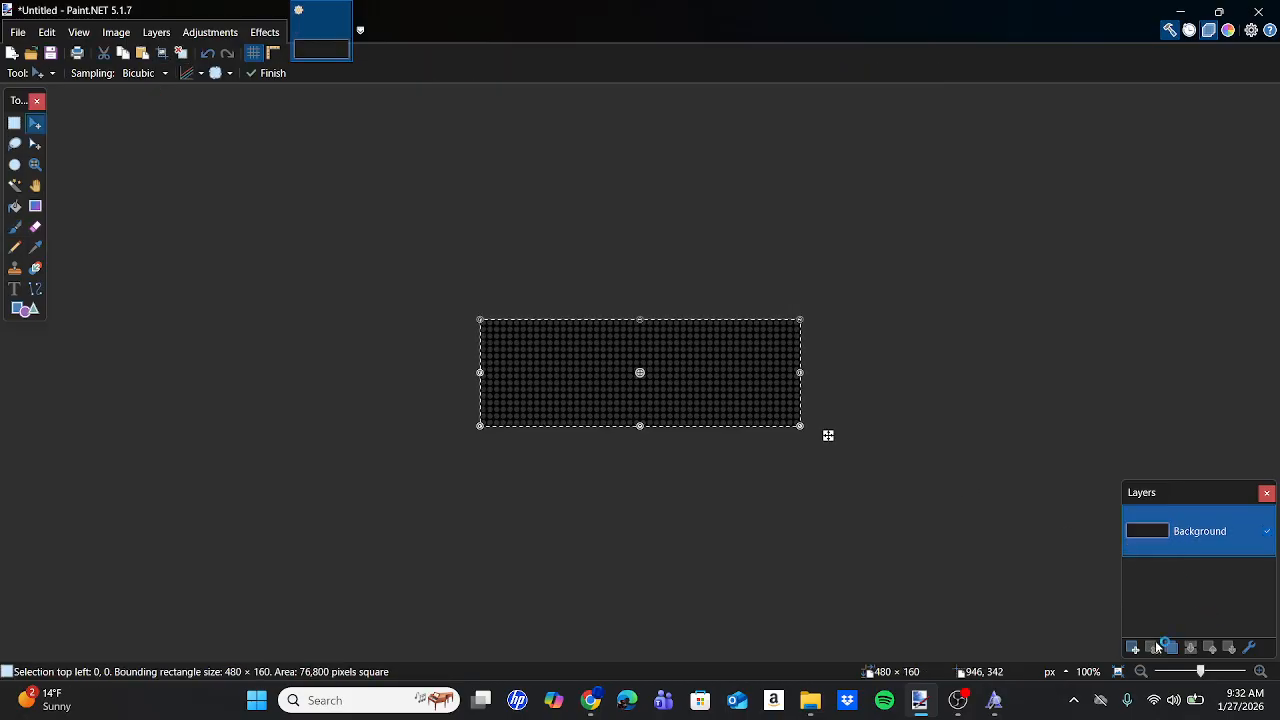
left_click(1134, 648)
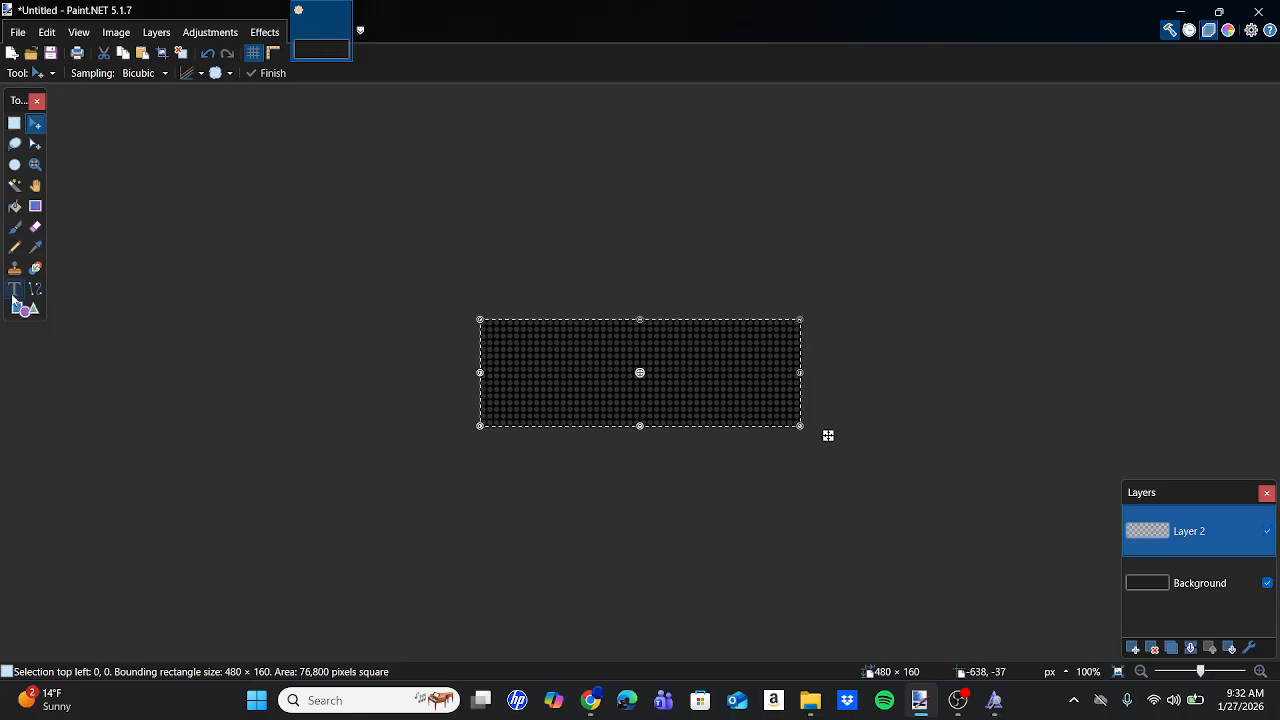
Start text on the canvas using the Luminator Route16S font at size 82.5.
left_click(14, 291)
left_click(620, 378)
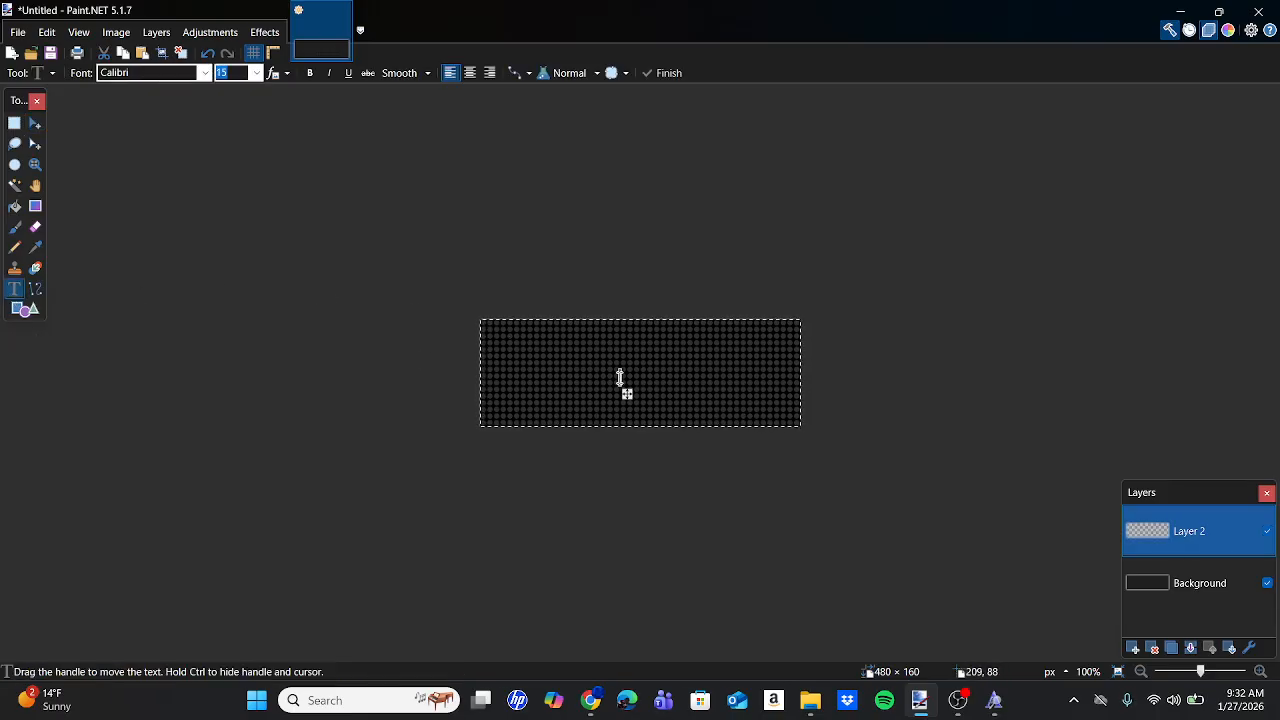
left_click(160, 78)
scroll(232, 500, "down", 20)
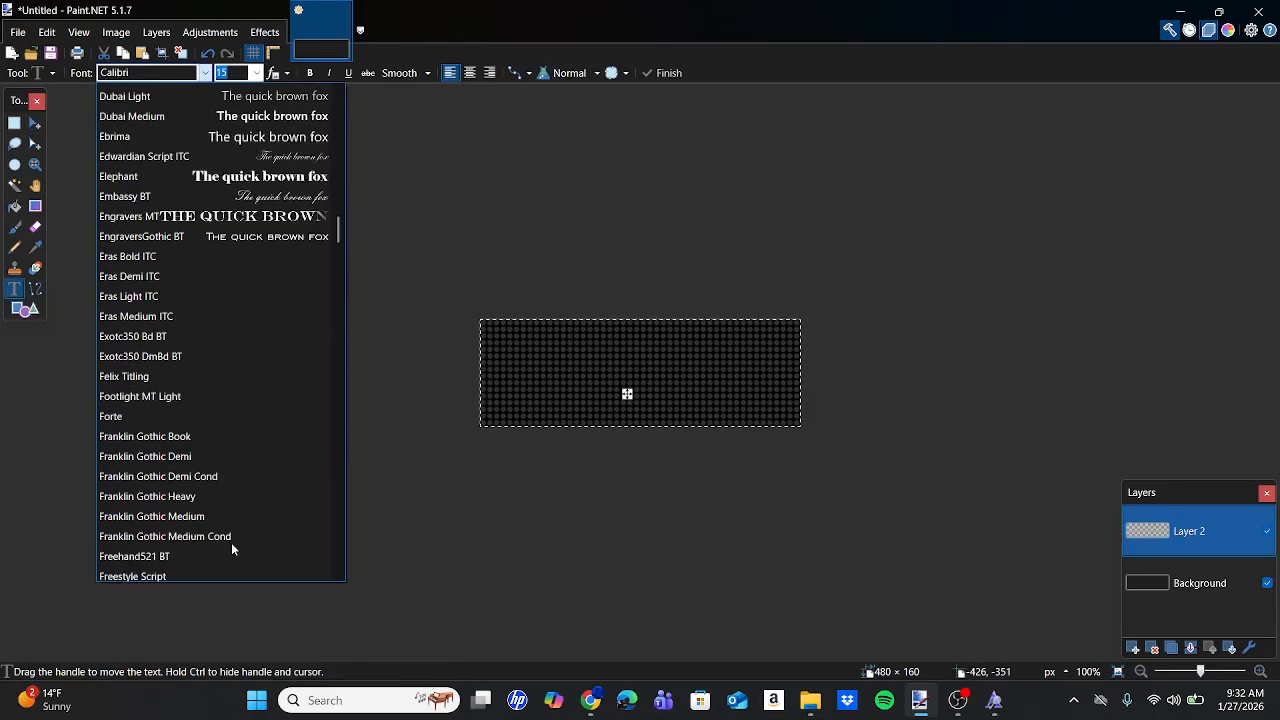
scroll(232, 550, "down", 4)
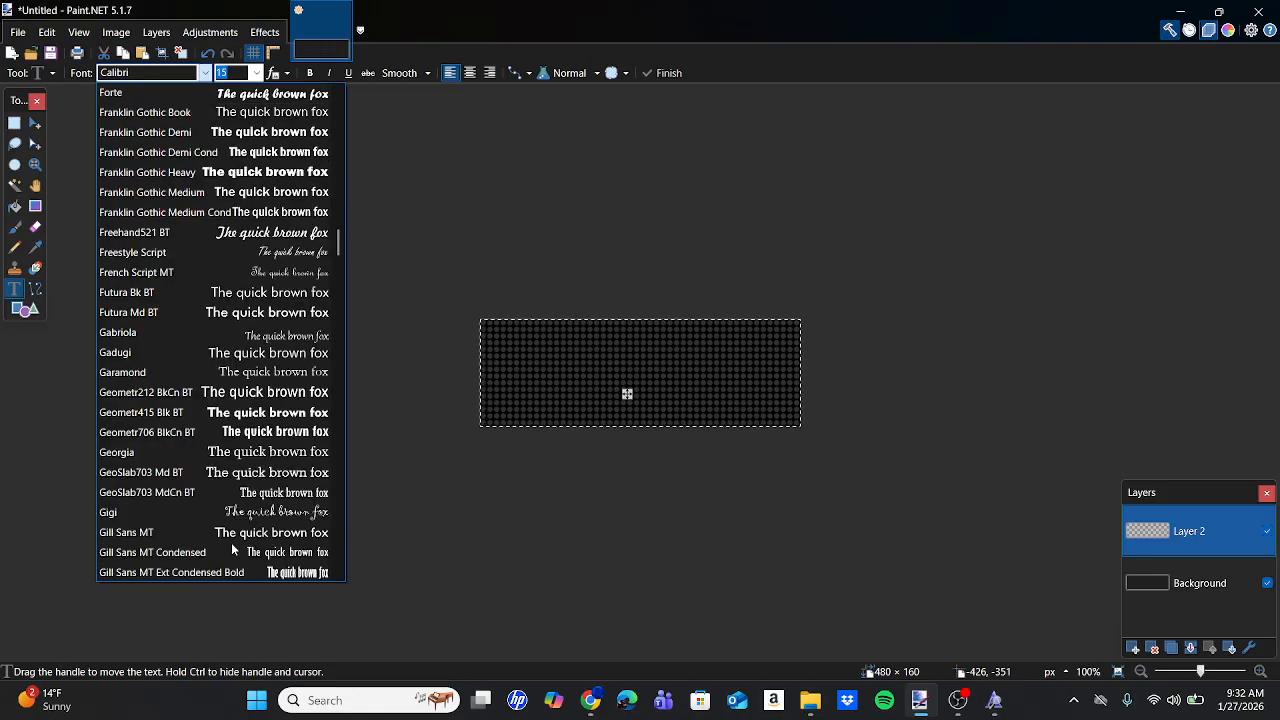
scroll(232, 550, "down", 15)
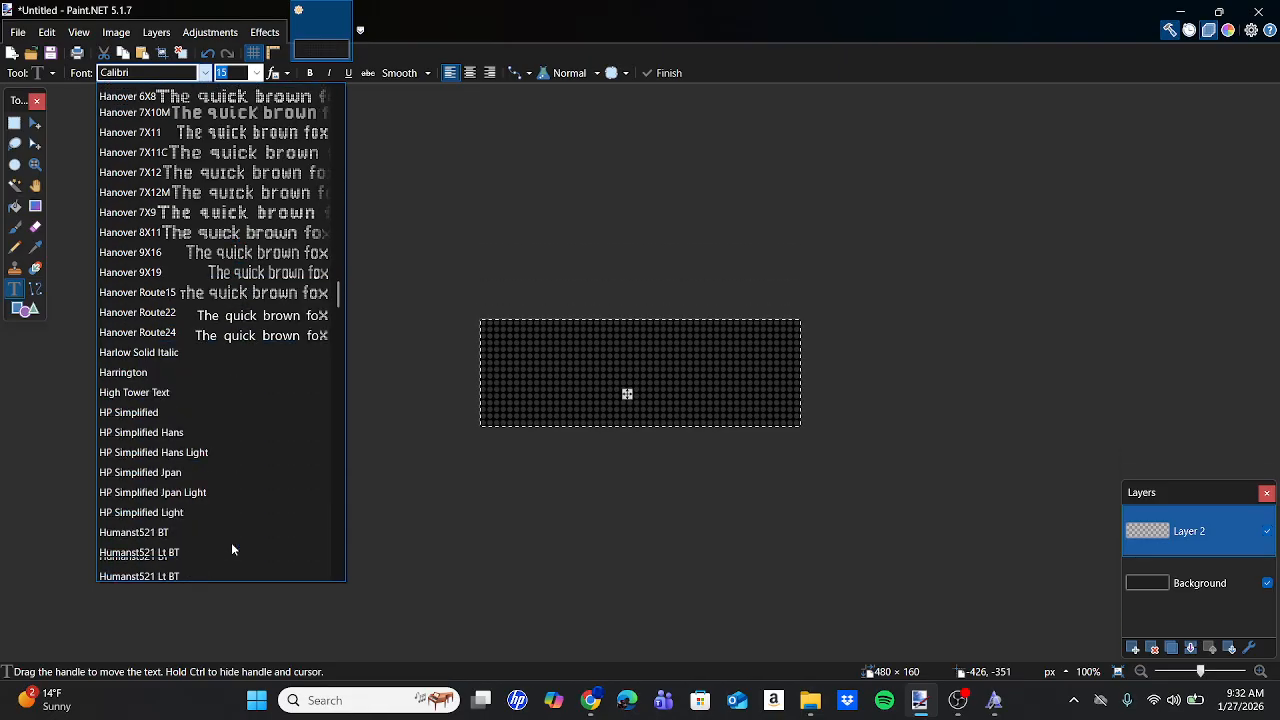
scroll(232, 540, "down", 2)
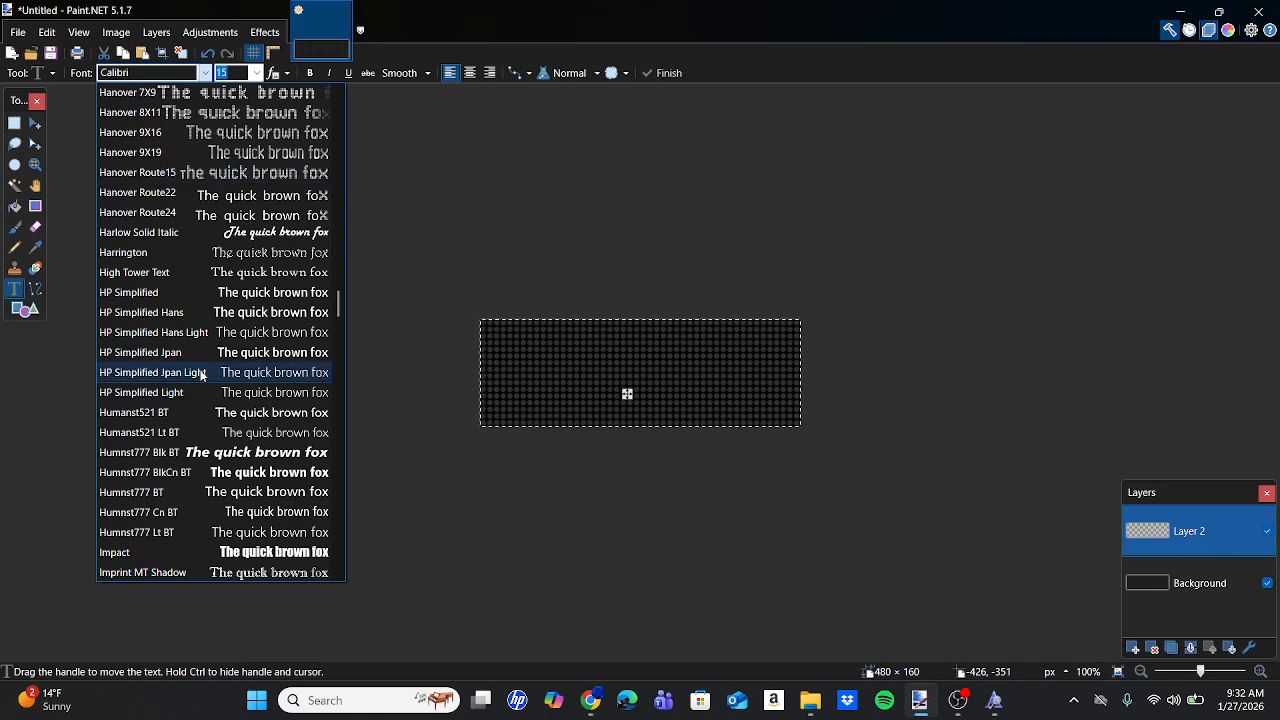
scroll(203, 375, "down", 12)
scroll(203, 375, "down", 3)
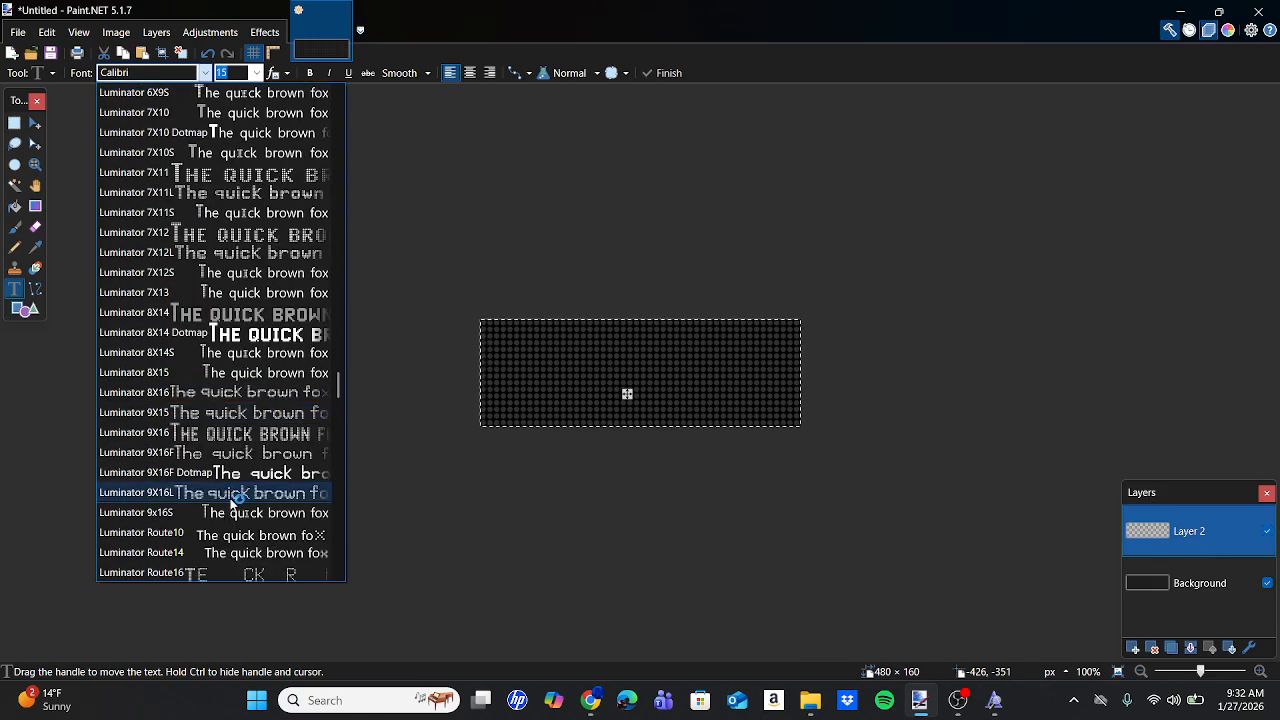
left_click(175, 513)
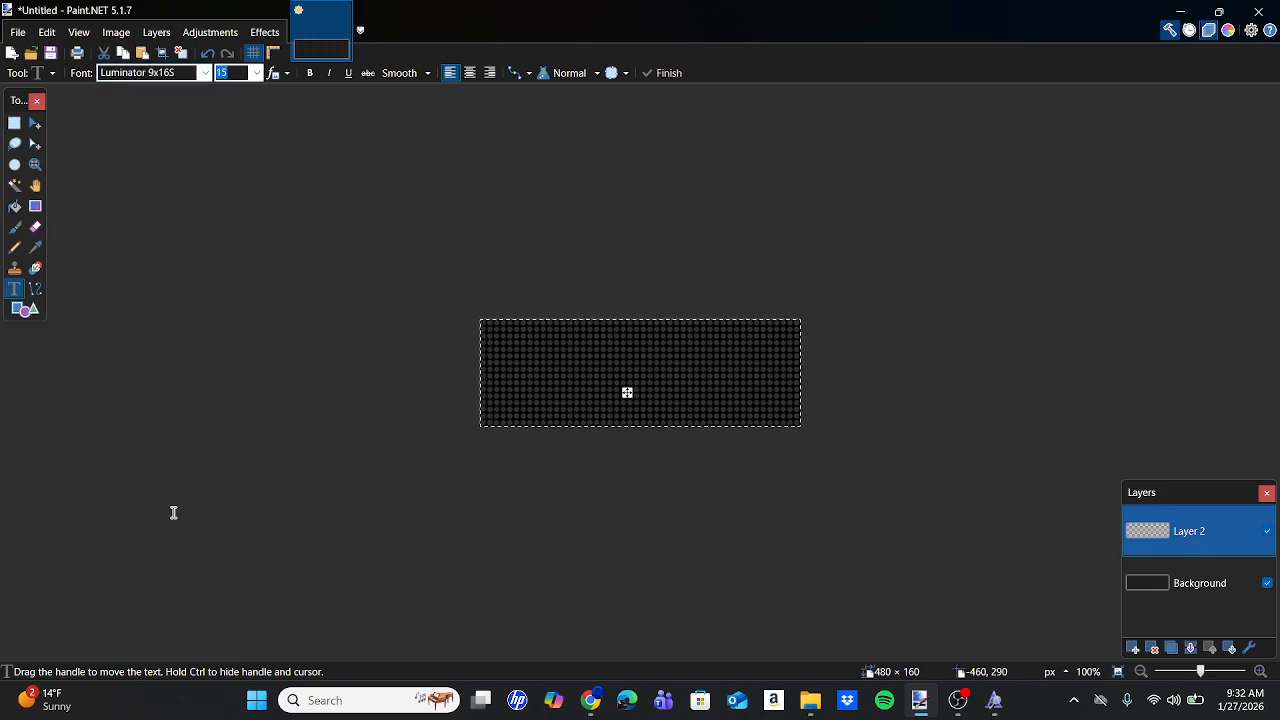
left_click(205, 73)
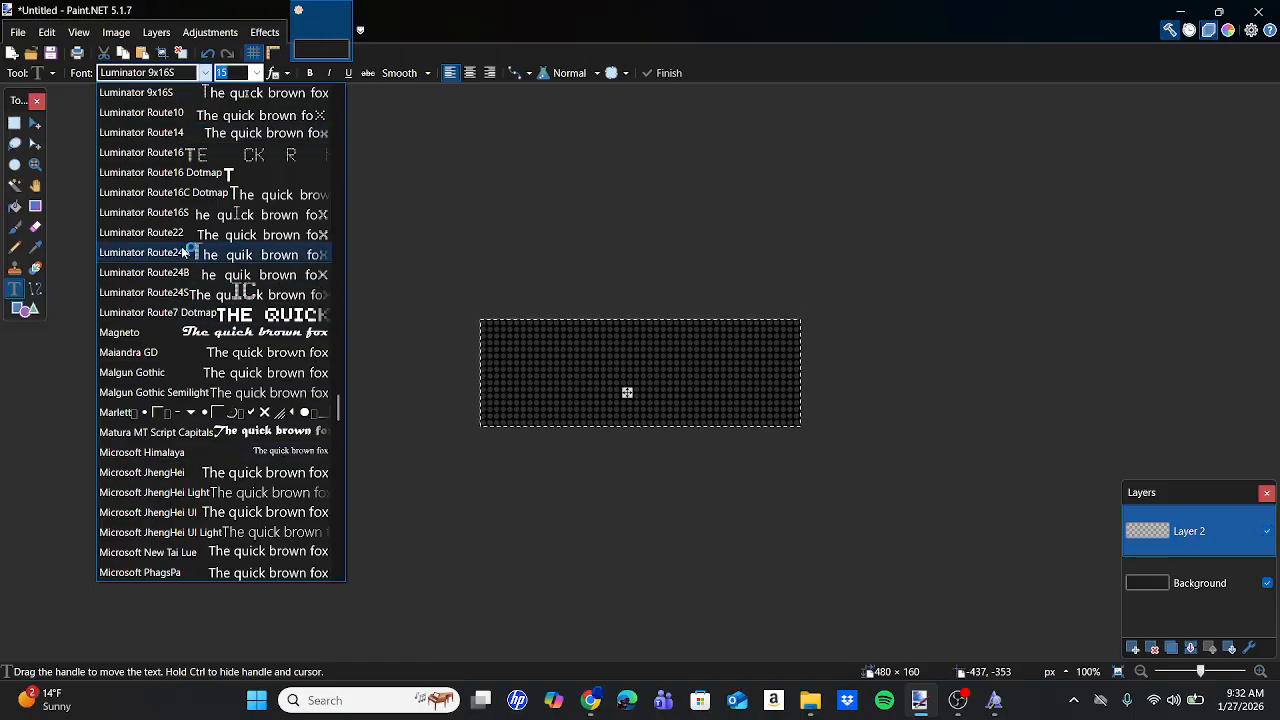
left_click(173, 205)
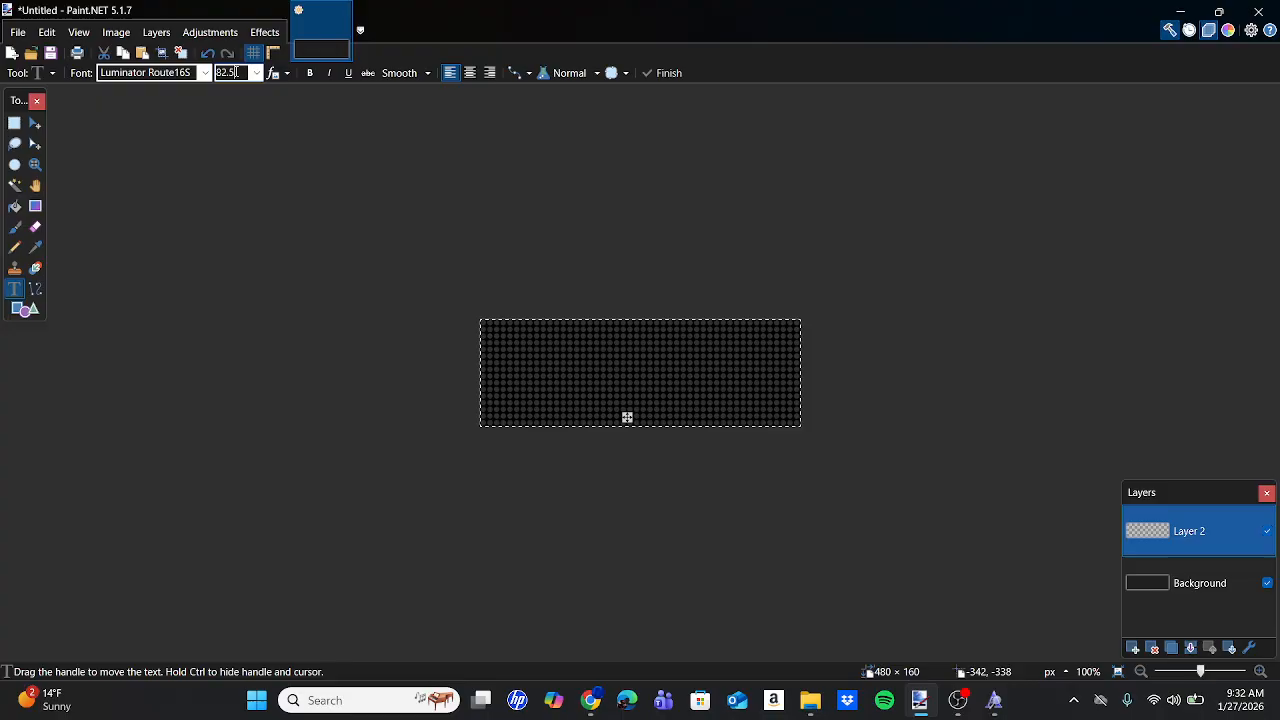
Set the text colour to orange and close the colour panel.
left_click(1230, 34)
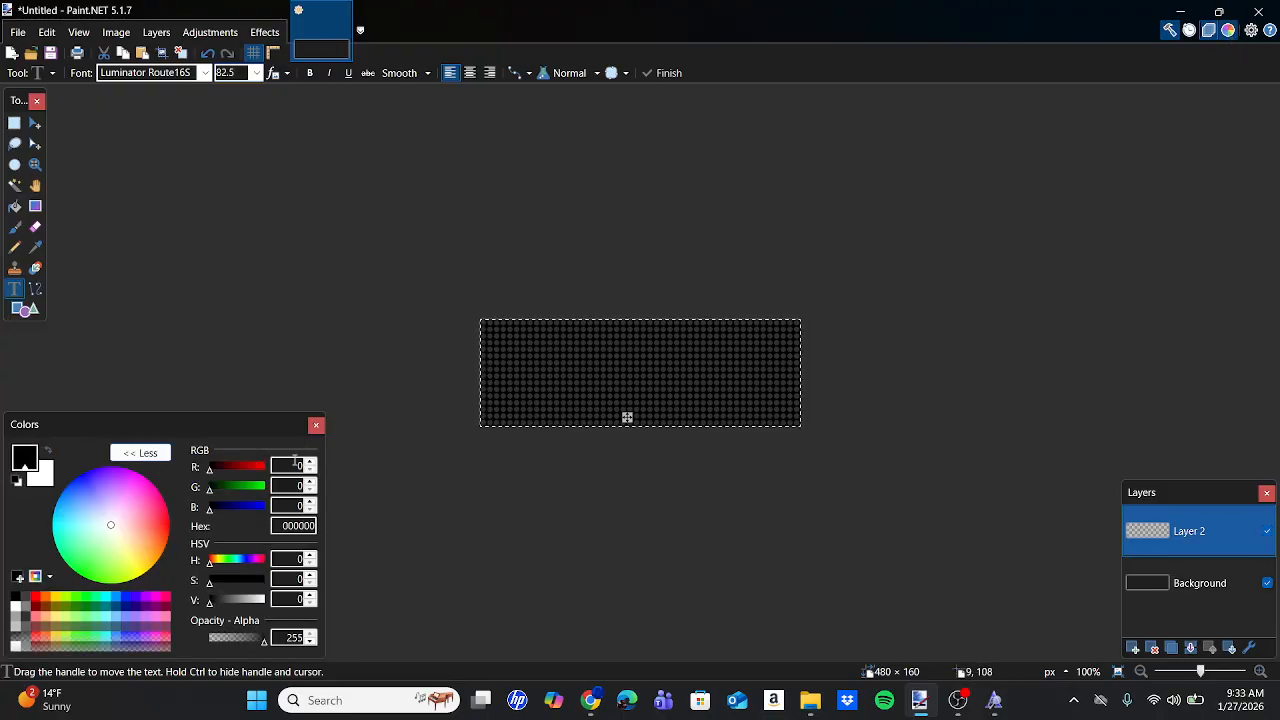
left_click(45, 600)
left_click(317, 425)
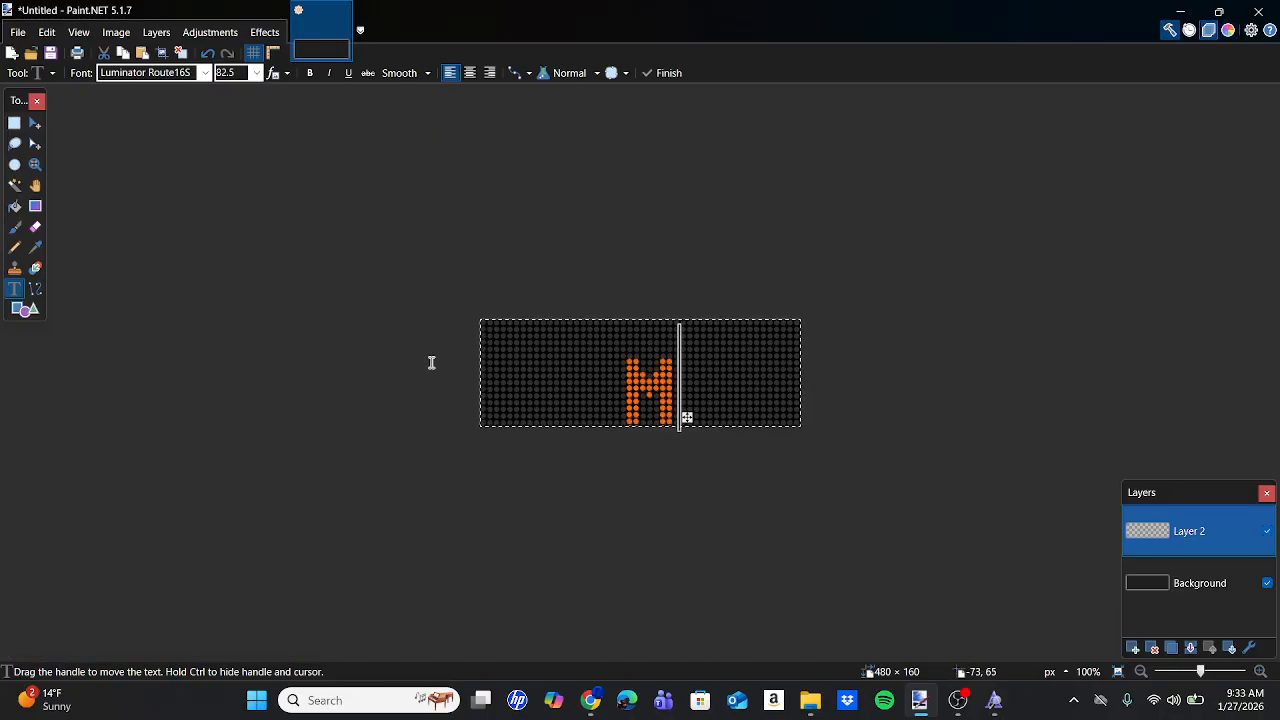
Nudge the M4 text down and left so its dots align with the LED grid.
left_click_drag(761, 419, 761, 421)
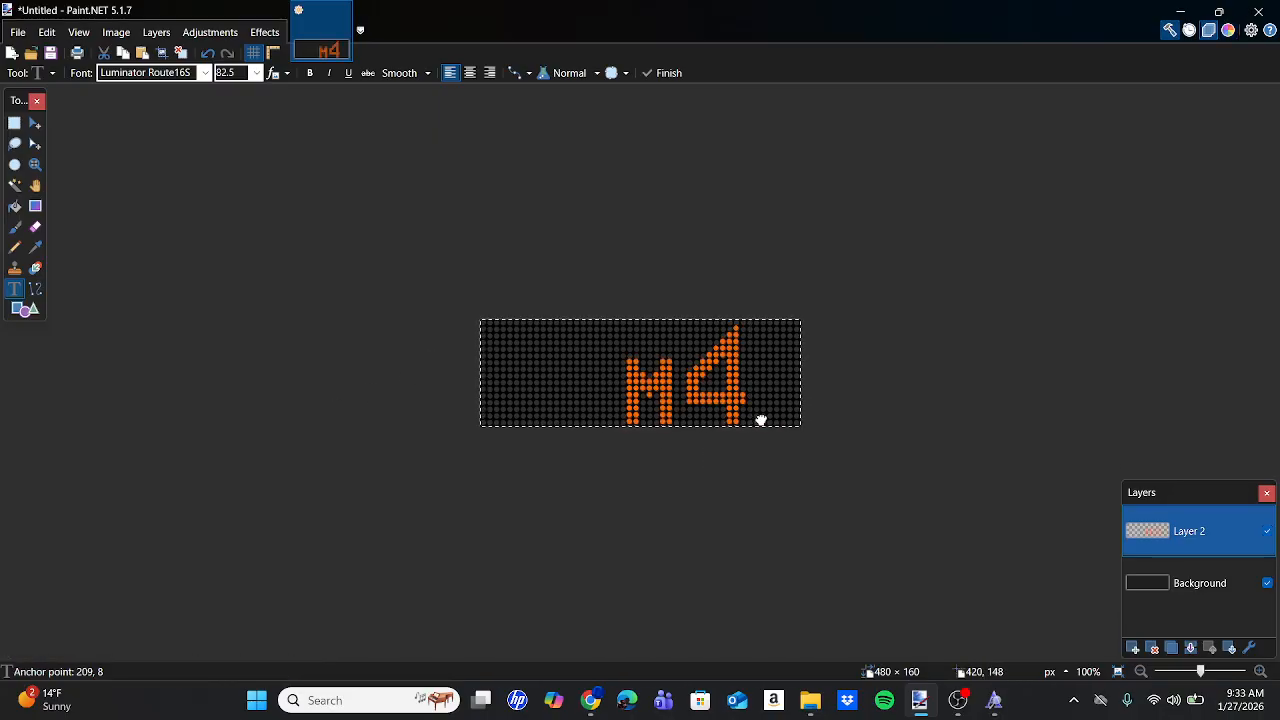
scroll(720, 415, "up", 4)
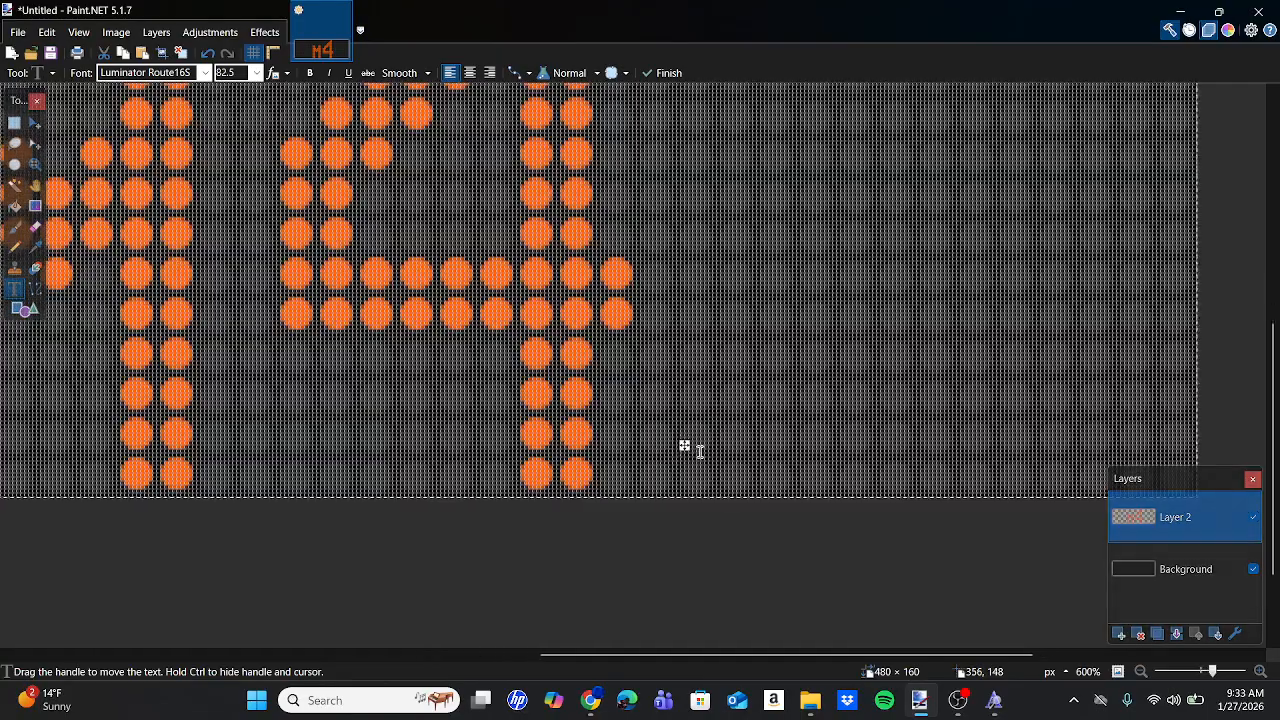
left_click_drag(685, 444, 685, 448)
scroll(685, 447, "down", 4)
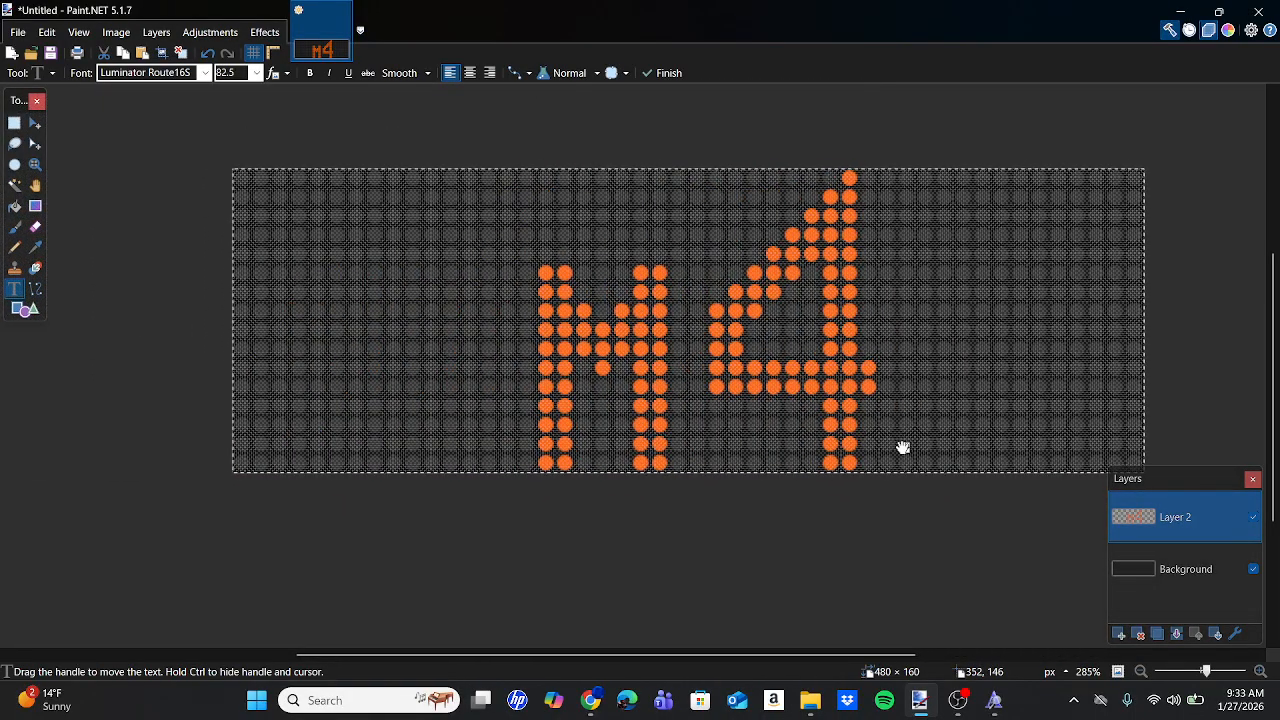
left_click_drag(903, 447, 885, 449)
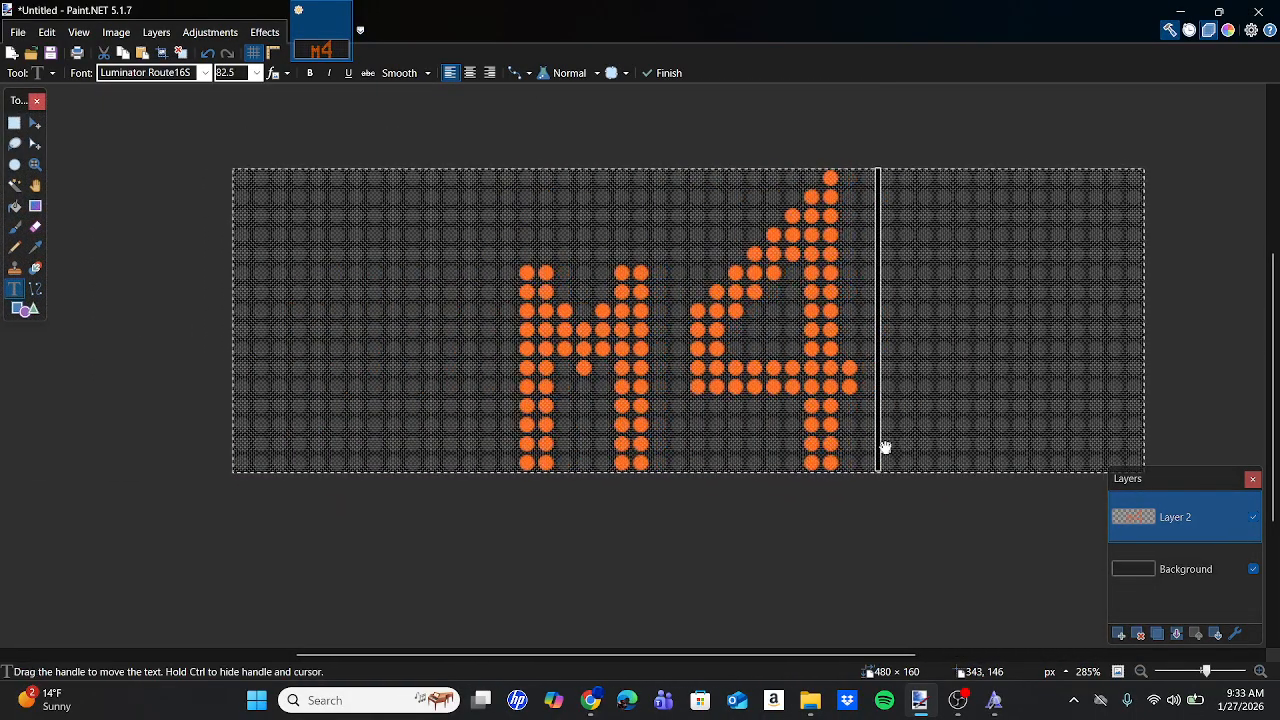
scroll(833, 416, "up", 5)
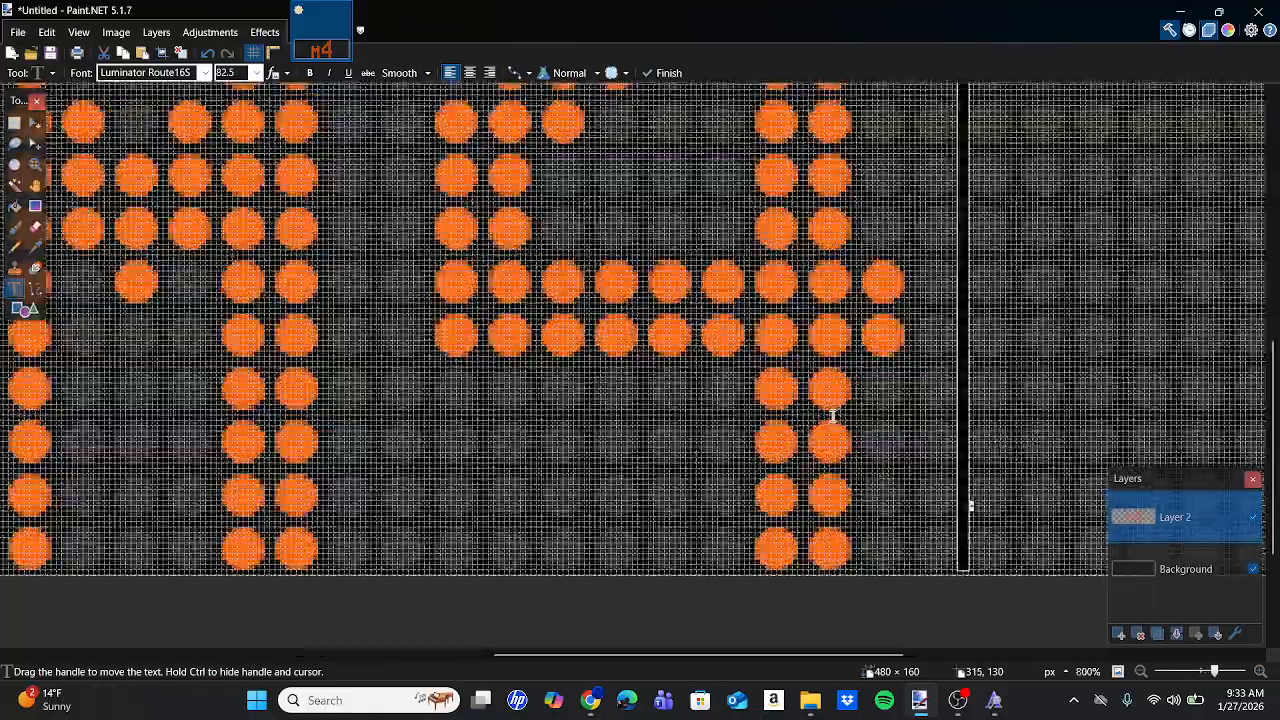
scroll(833, 416, "down", 6)
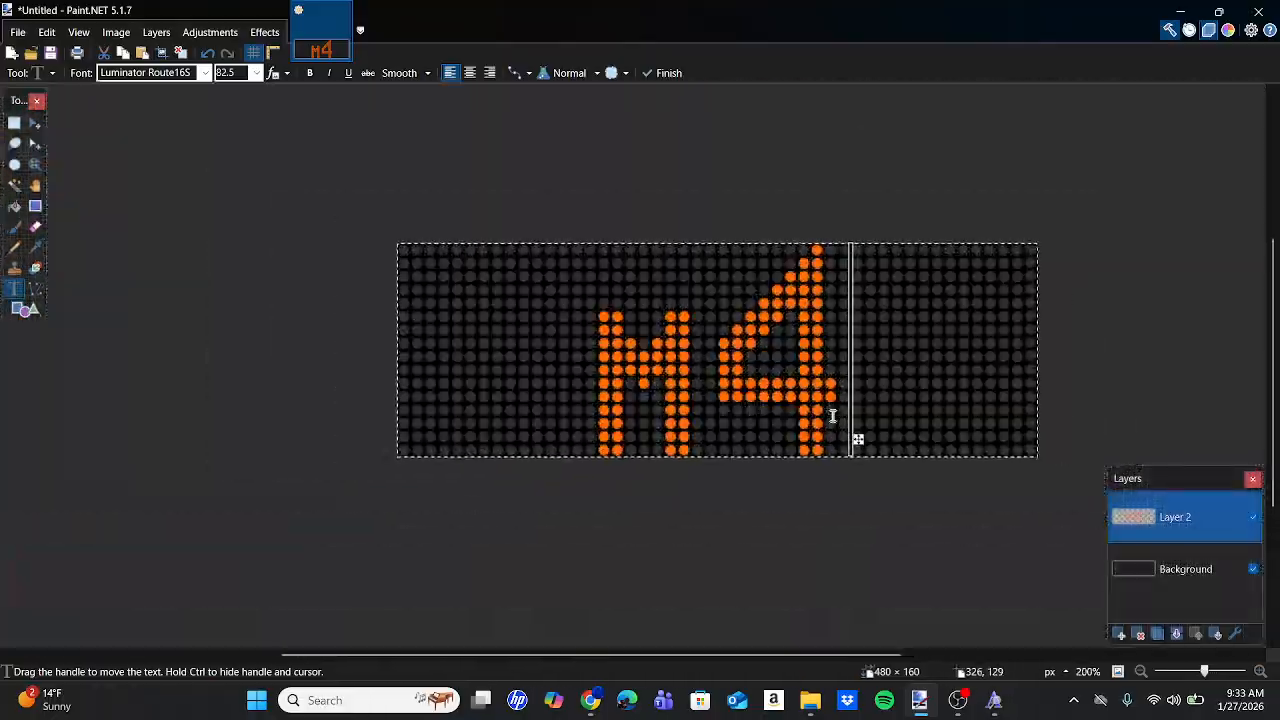
left_click(264, 32)
Apply Glow to the M4 text with radius 20, brightness 10 and contrast 10.
left_click(372, 170)
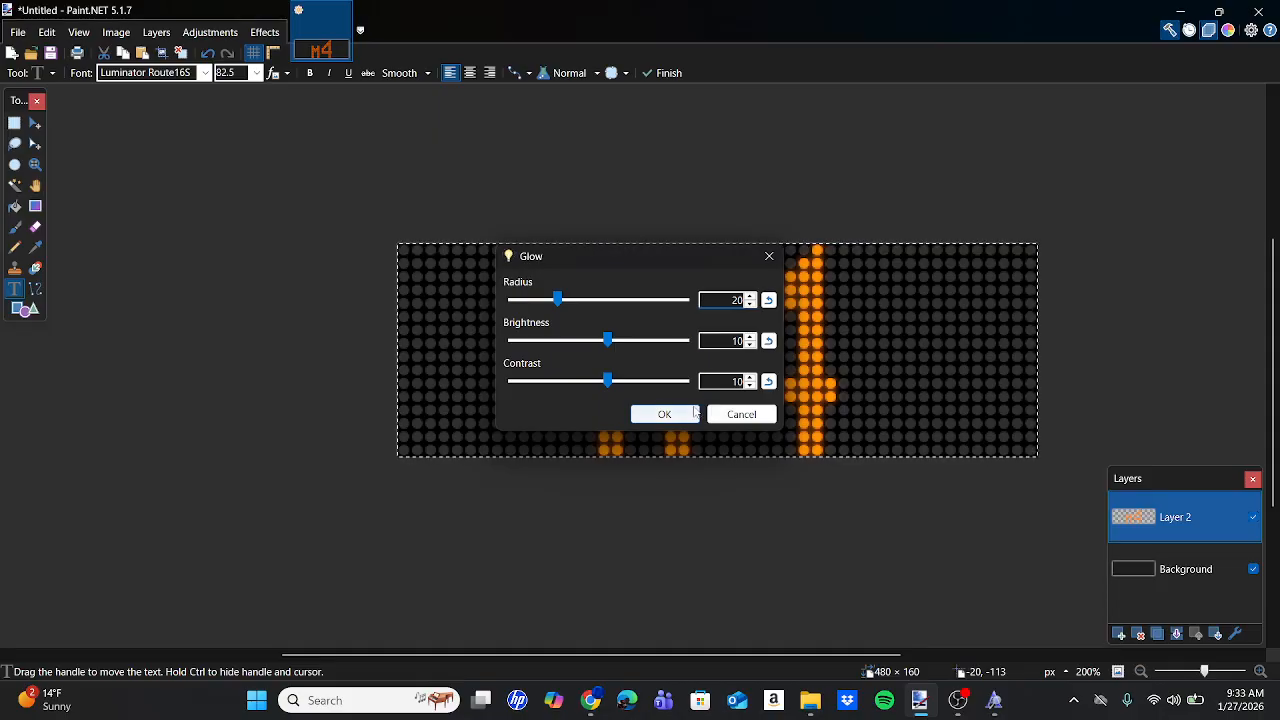
left_click(665, 414)
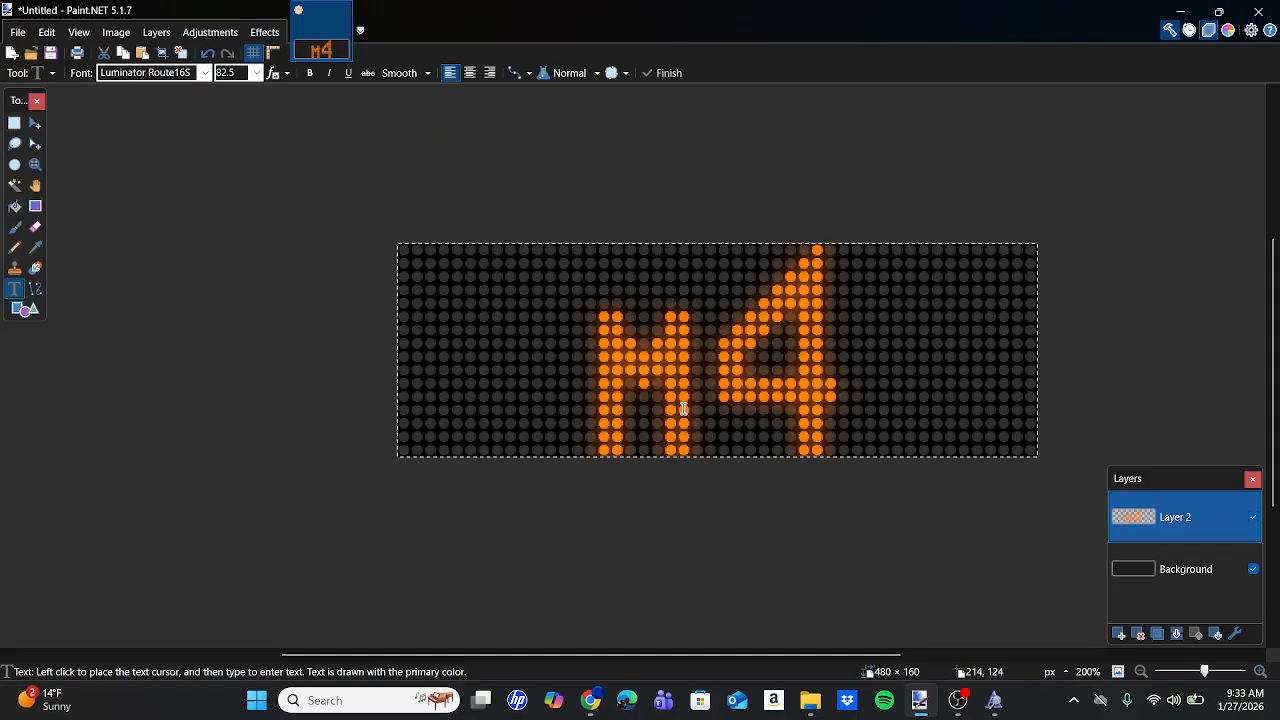
left_click(18, 33)
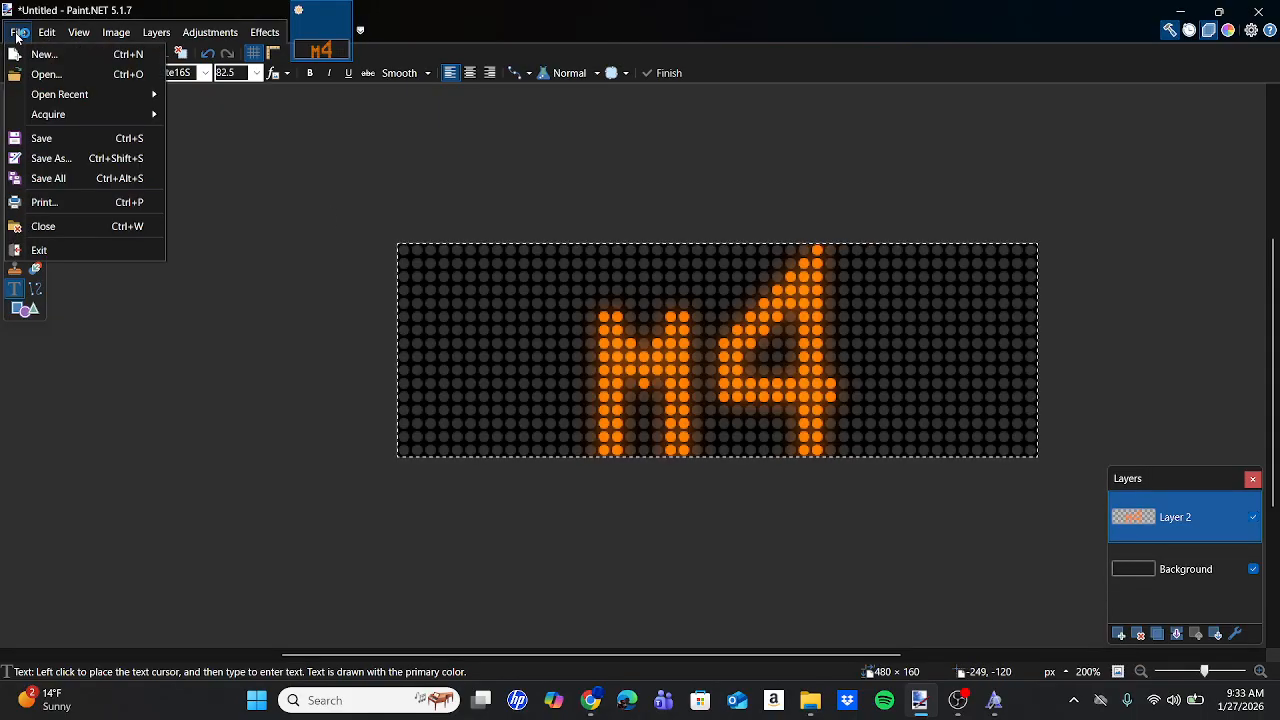
Save the M4 sign as PNG 'M4 (LSPC)', accept flattening, then undo the flatten.
left_click(50, 159)
left_click(168, 579)
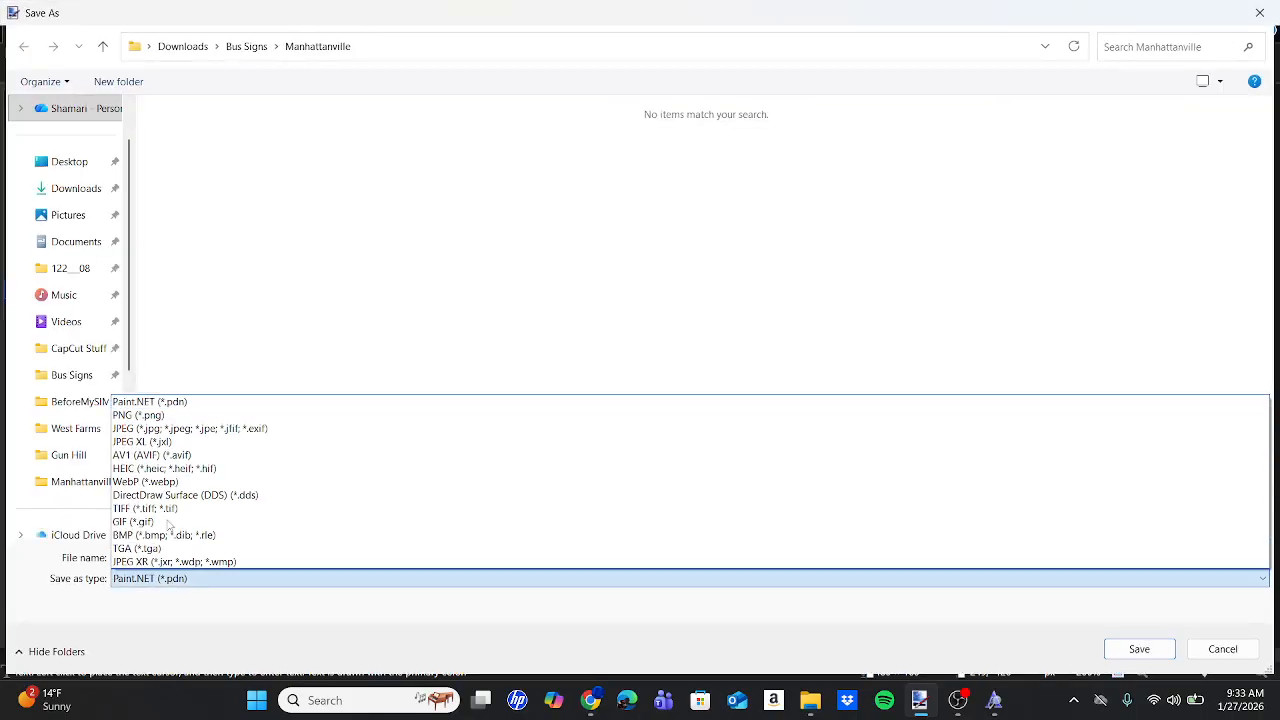
left_click(144, 416)
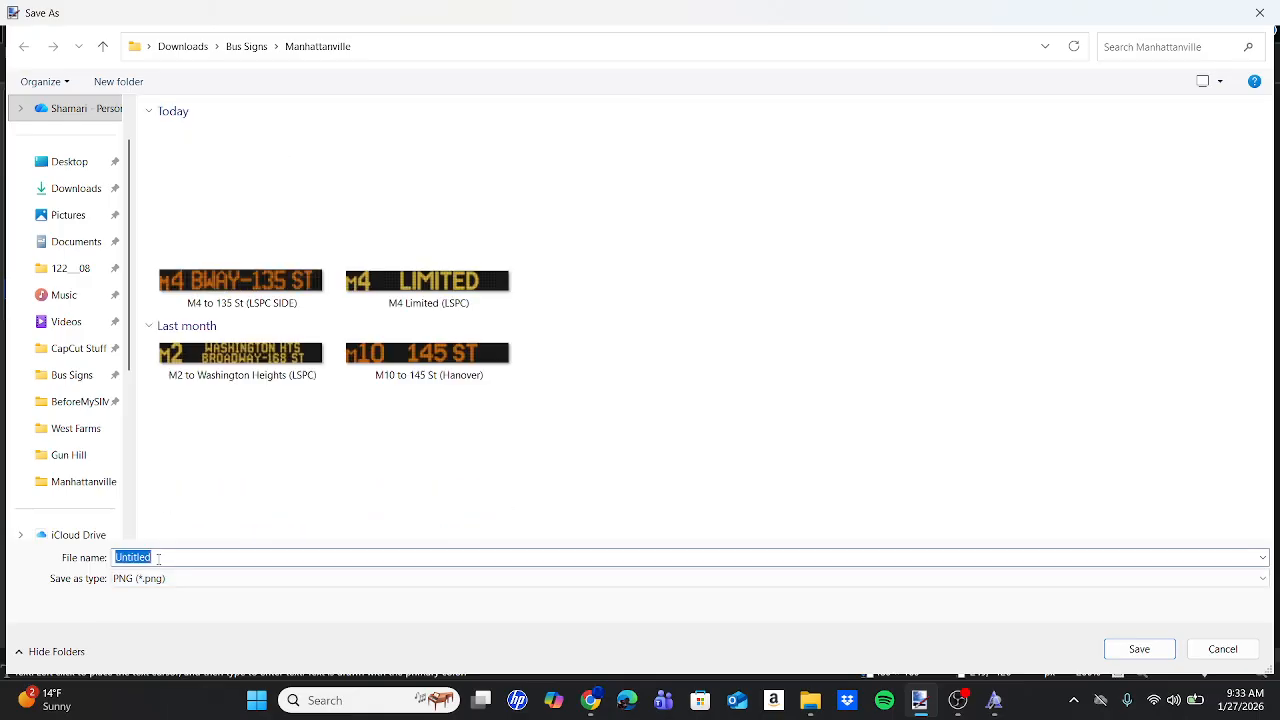
type("M4 (LSPC")
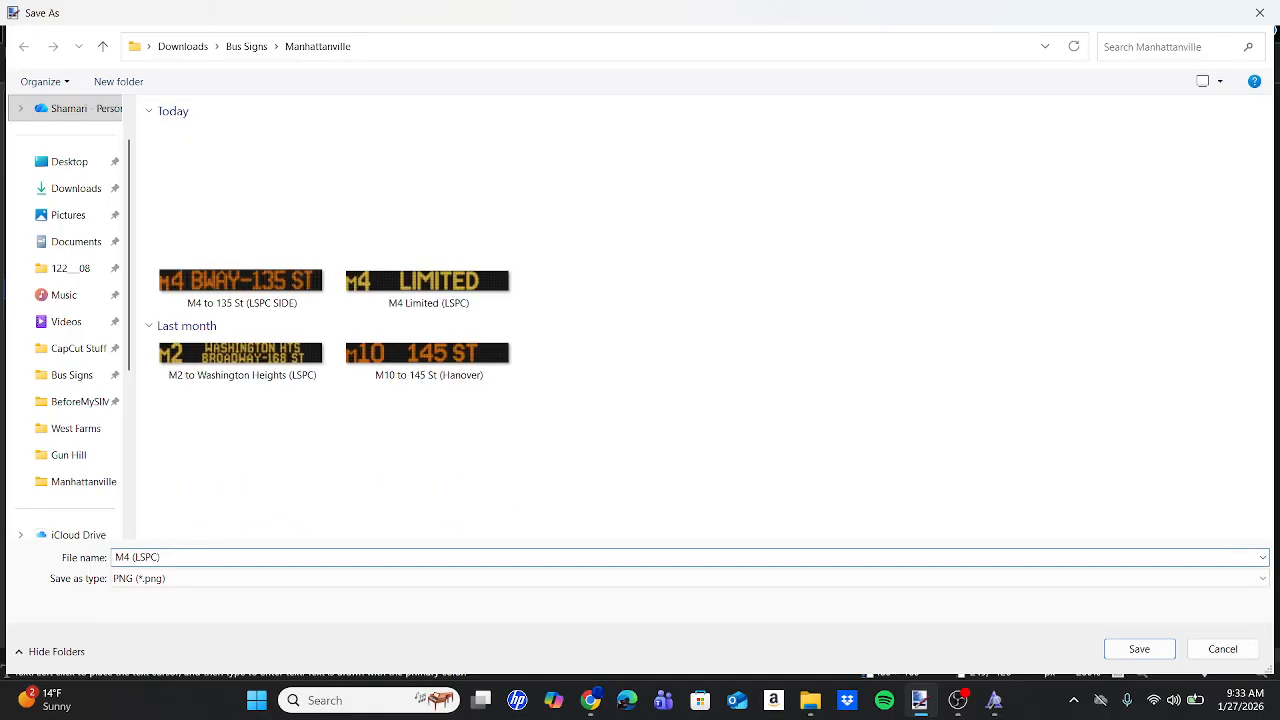
key("Return")
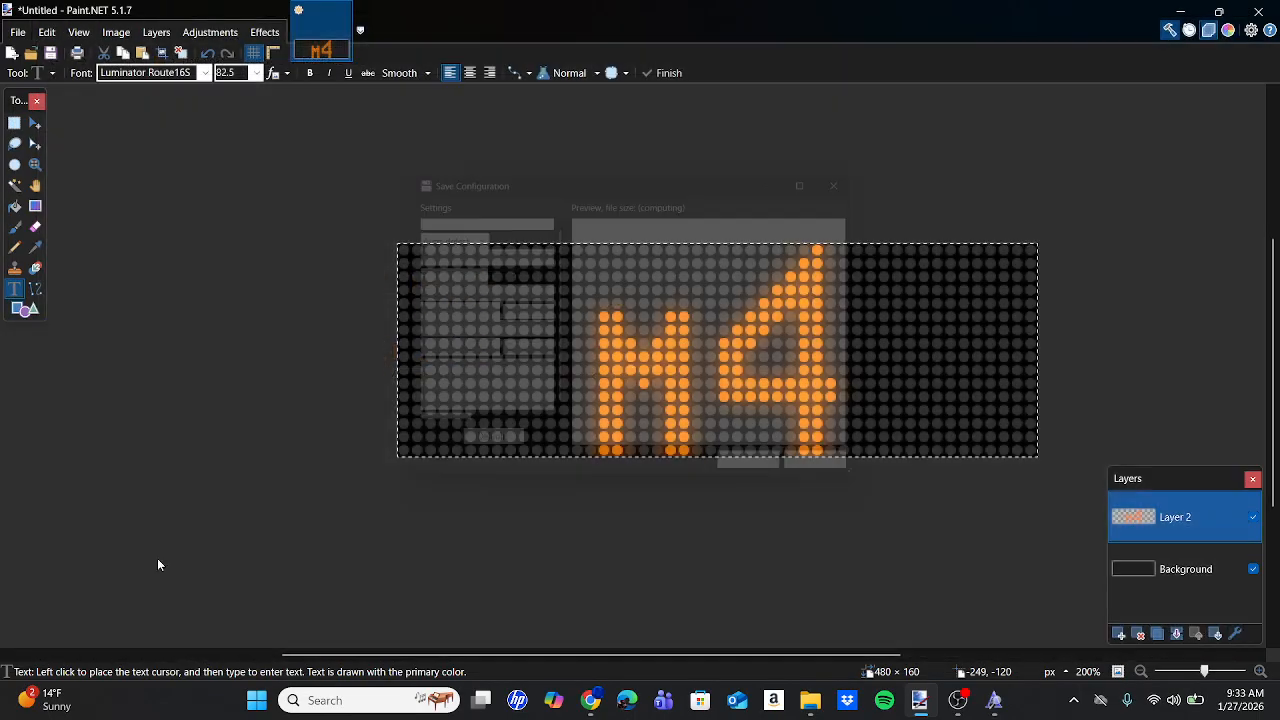
key("Return")
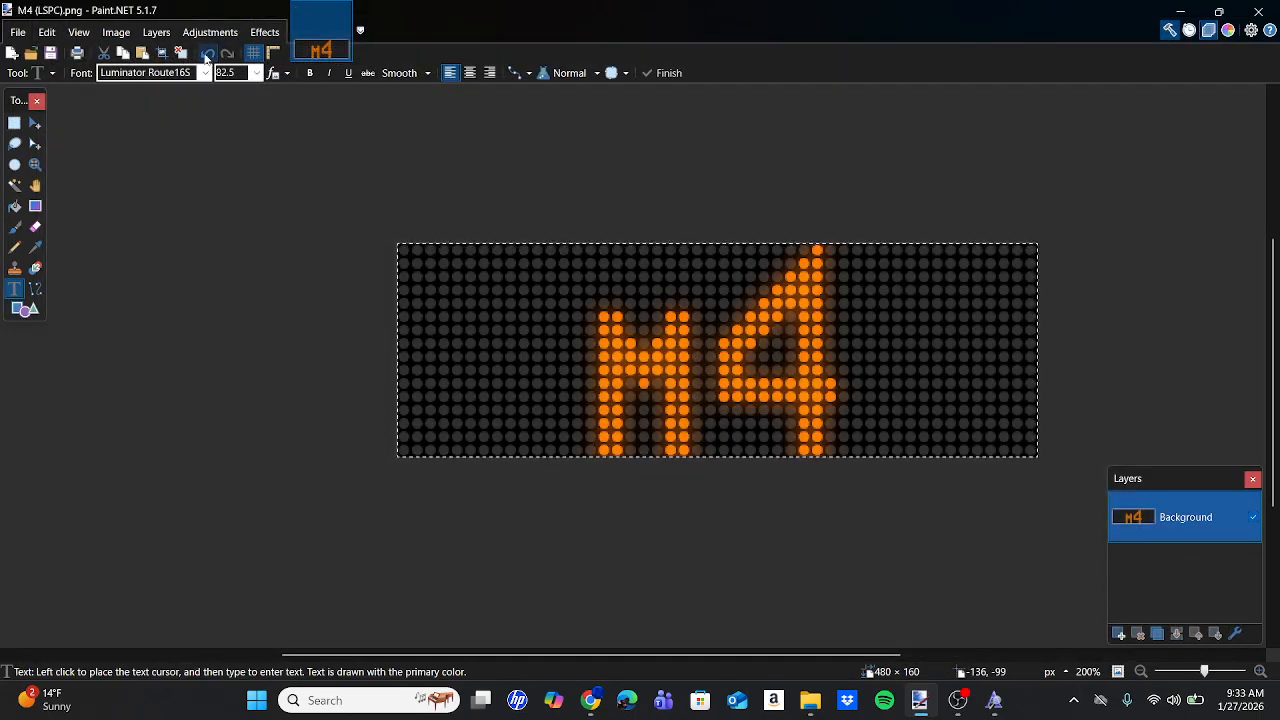
left_click(205, 55)
Remove the M4 text, type Bx40 on Layer 2 and align it on the grid.
left_click(205, 55)
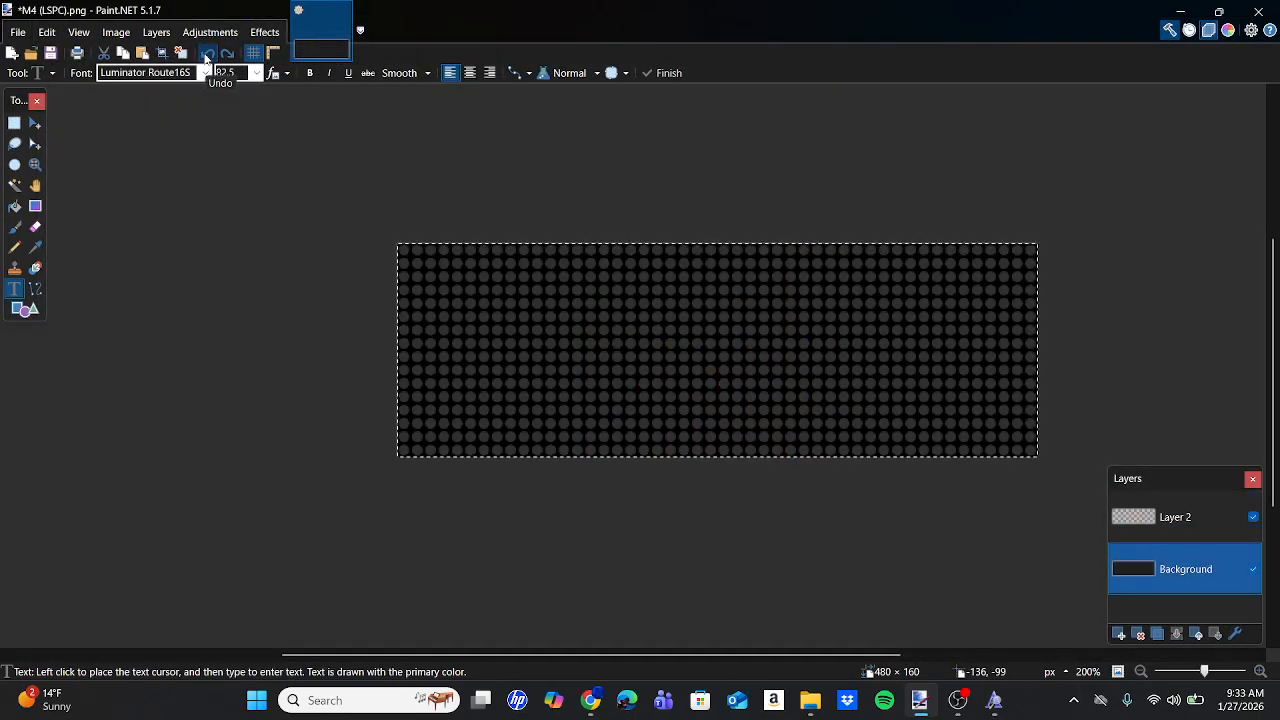
left_click(1207, 532)
left_click(494, 365)
type("Bx40")
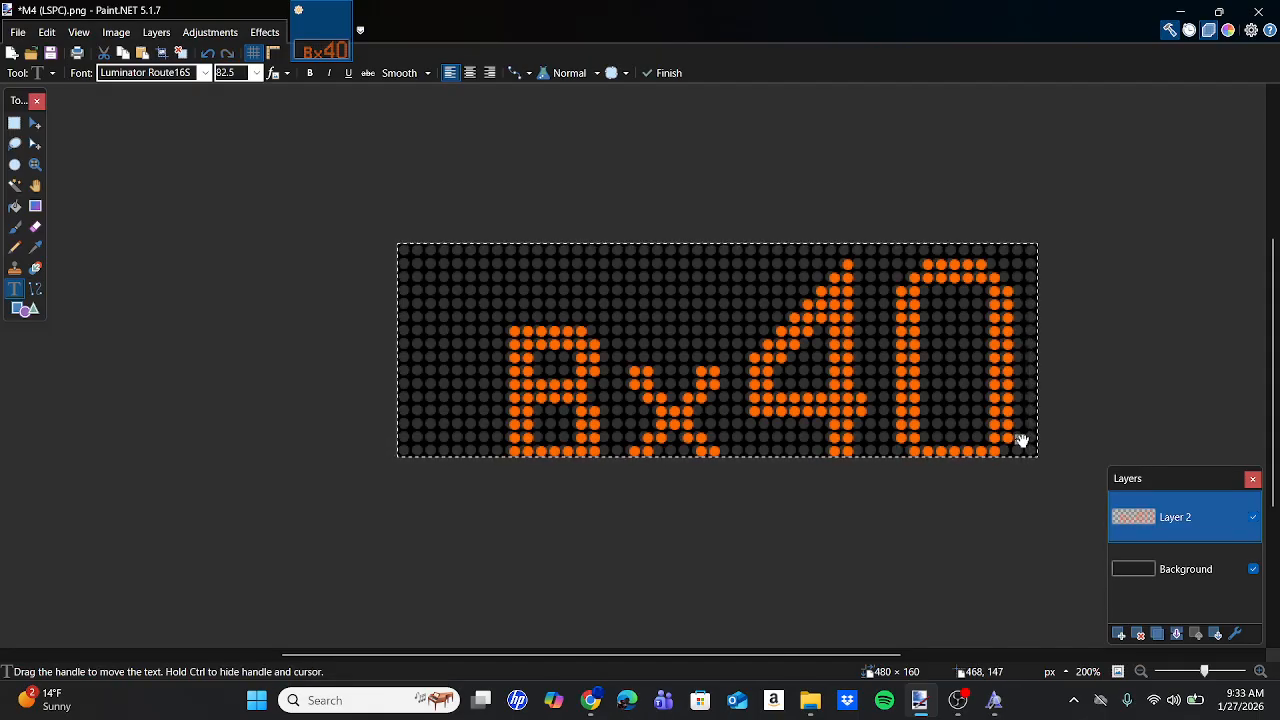
left_click_drag(1020, 440, 977, 425)
scroll(977, 425, "up", 5)
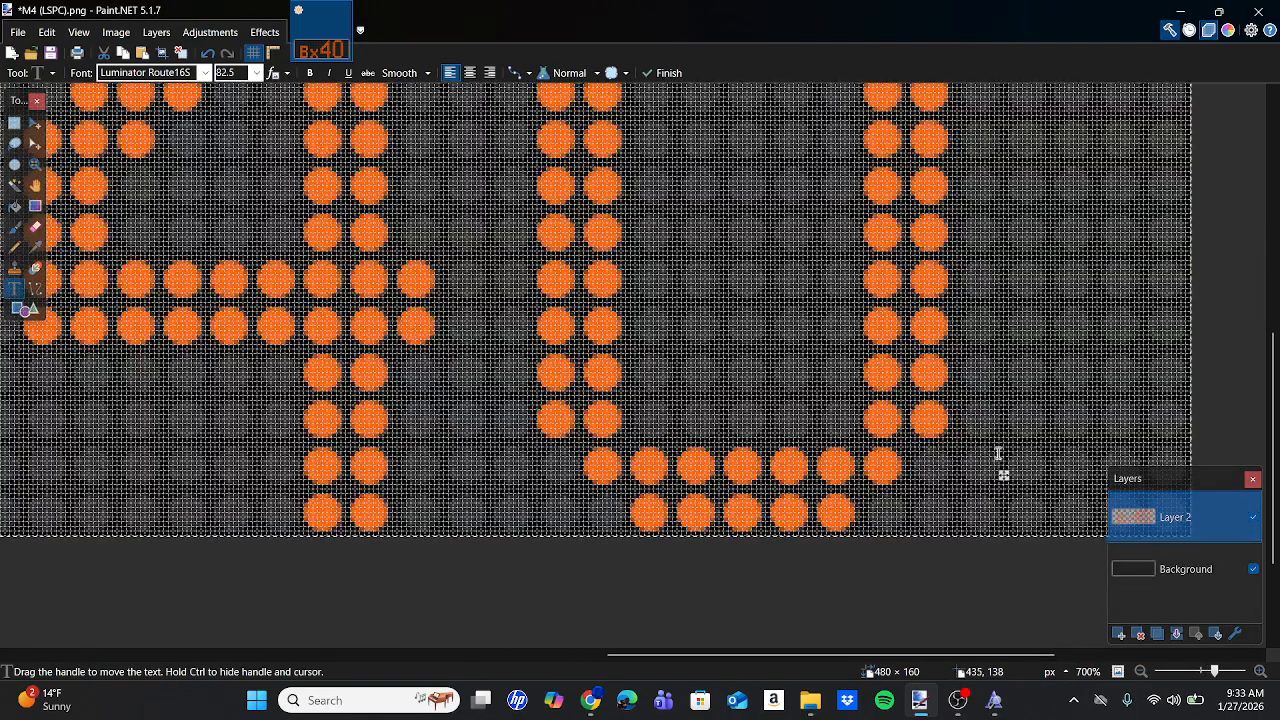
left_click_drag(1002, 475, 1007, 475)
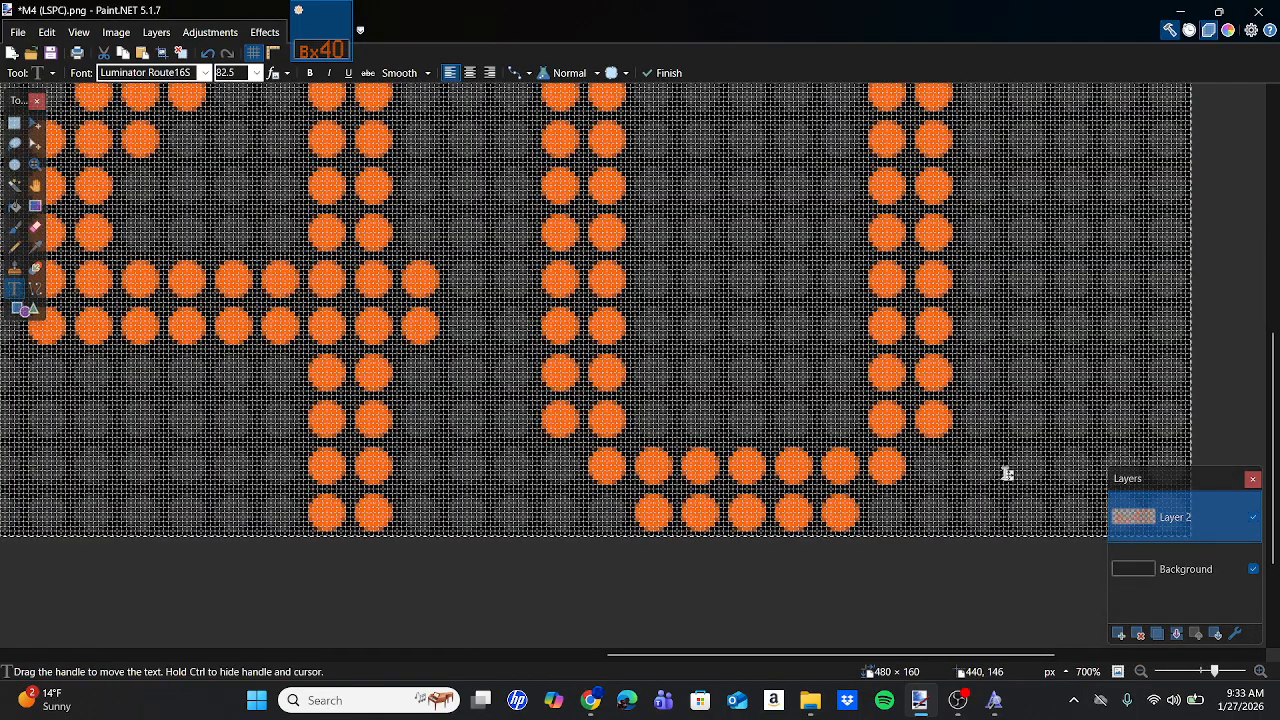
scroll(1008, 474, "down", 4)
scroll(1008, 474, "down", 3)
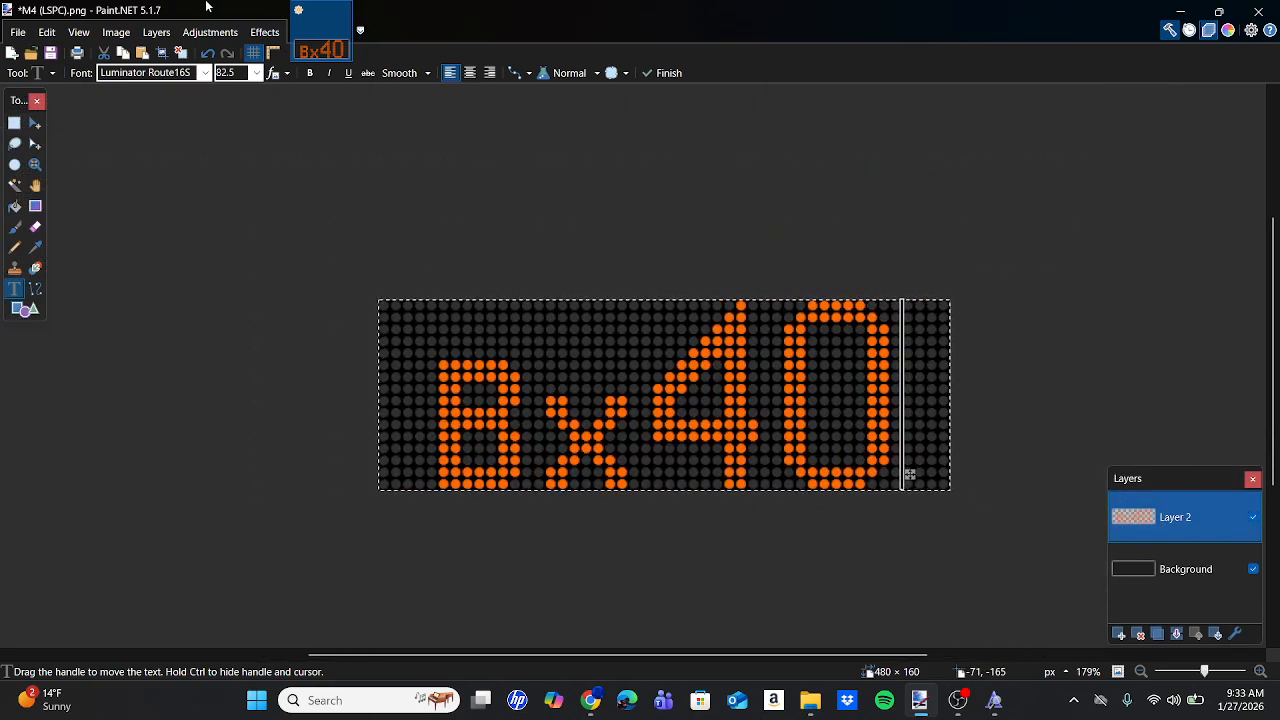
Apply the Glow effect to the Bx40 text.
left_click(258, 32)
left_click(432, 197)
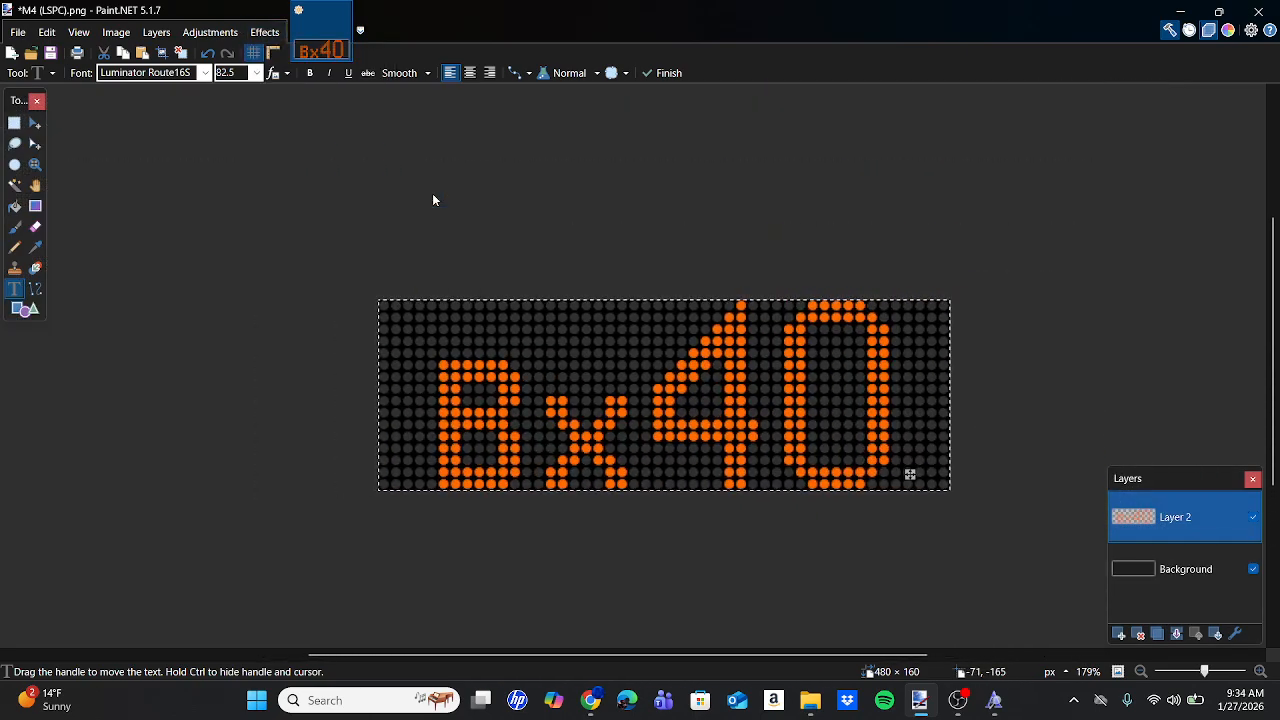
key("Return")
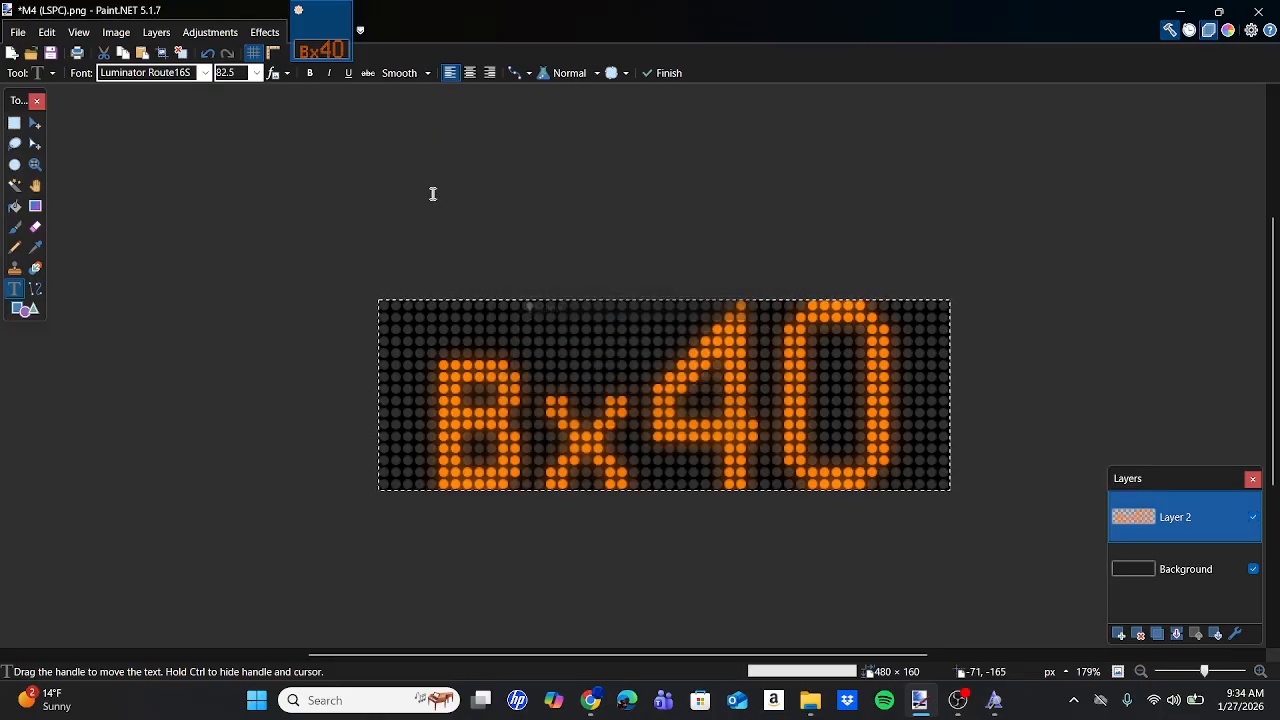
left_click(17, 30)
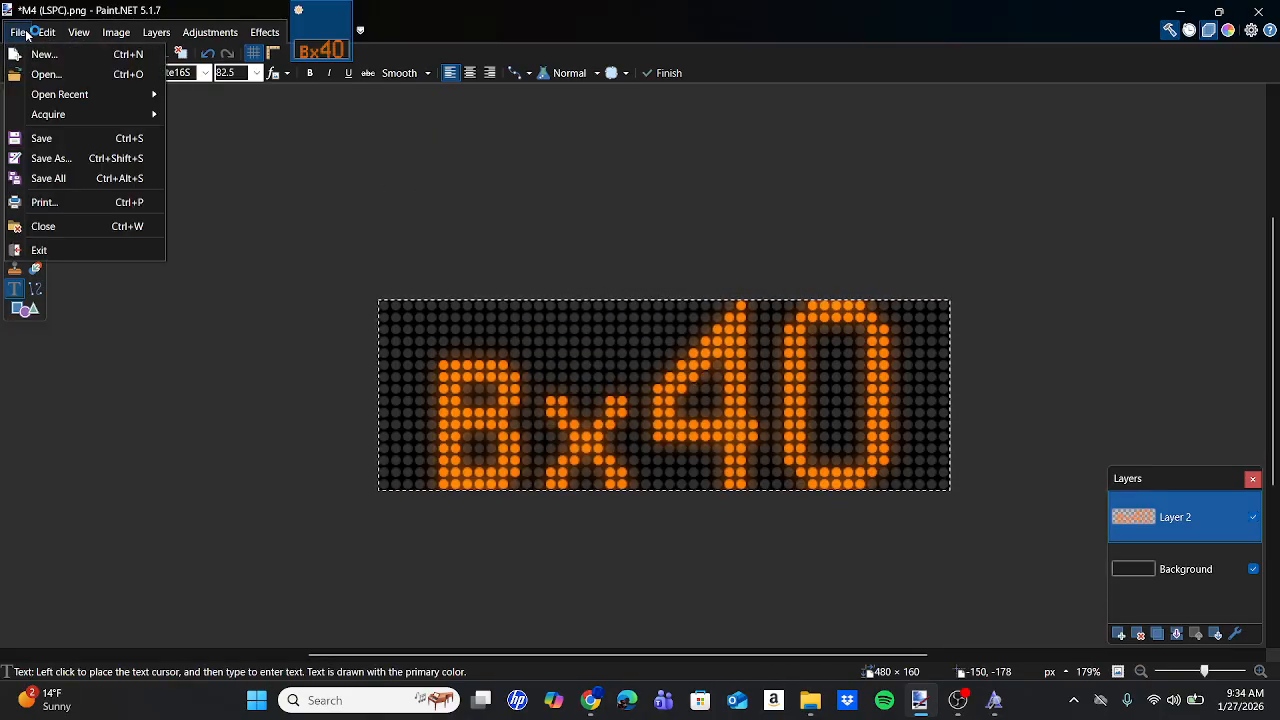
Save the Bx40 sign as PNG 'Bx40 (LSPC)' in Bus Signs > Gun Hill.
left_click(75, 157)
left_click(152, 579)
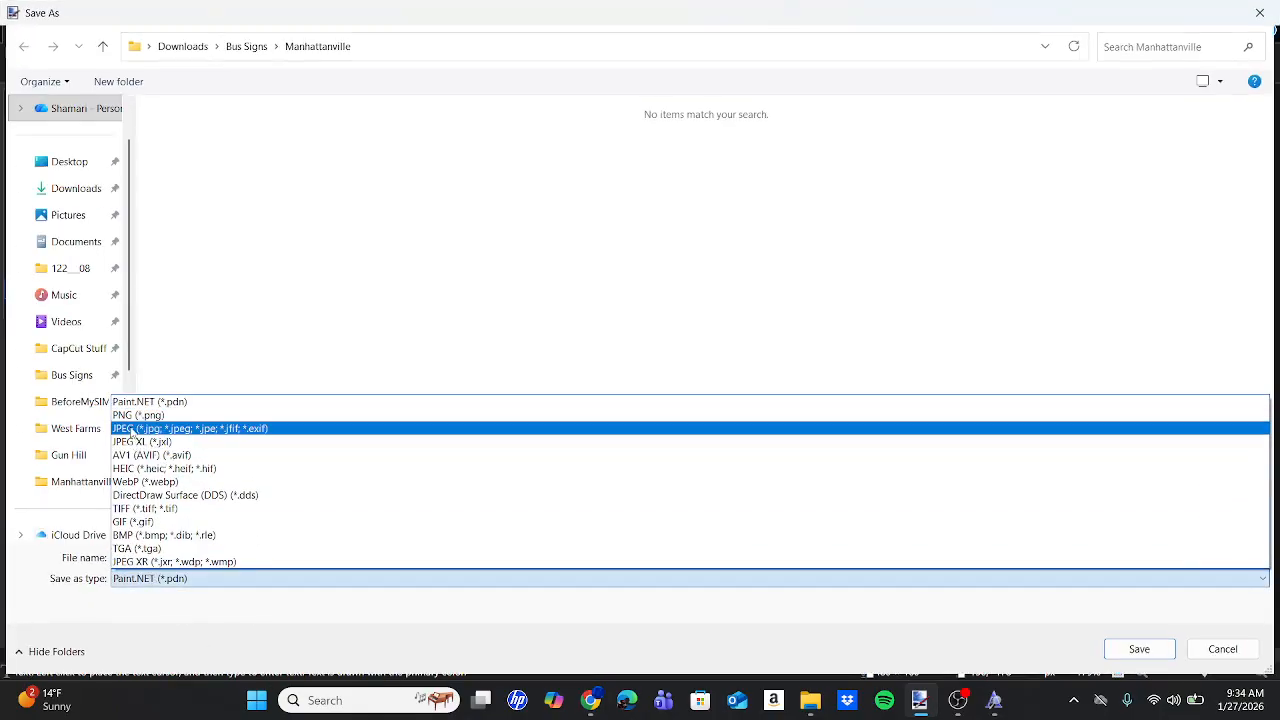
left_click(160, 413)
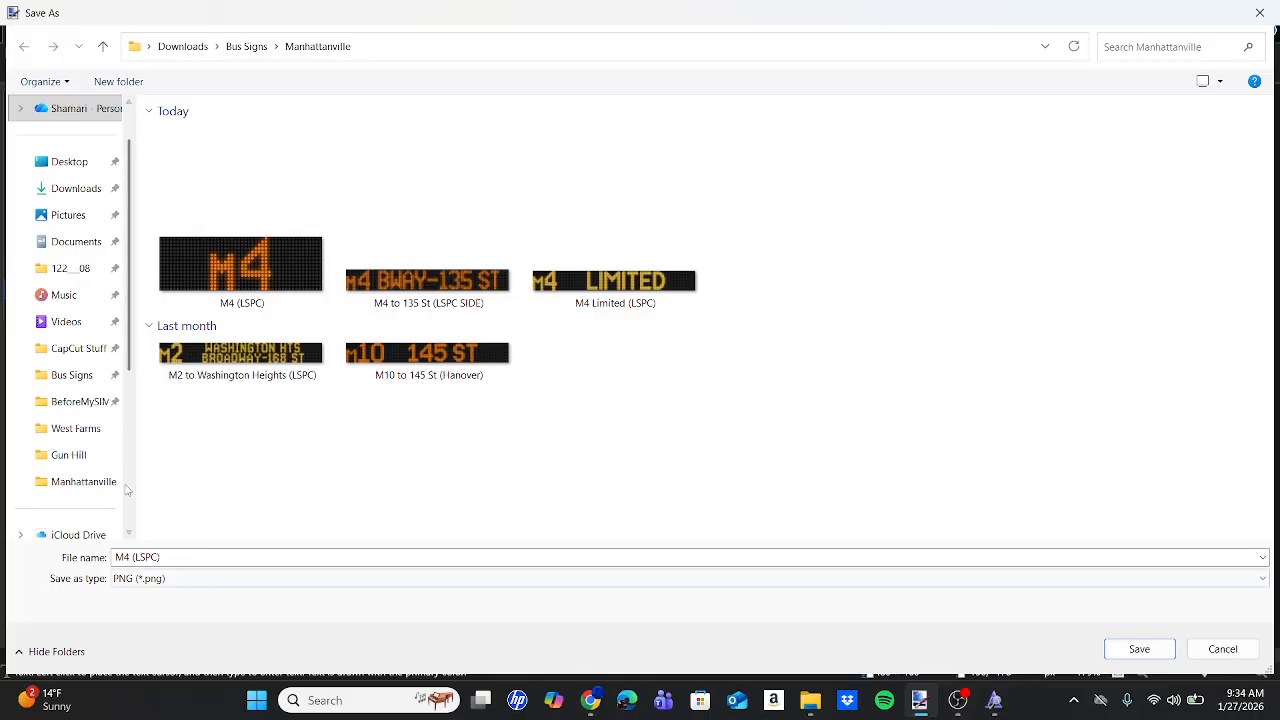
left_click(58, 373)
left_click(410, 290)
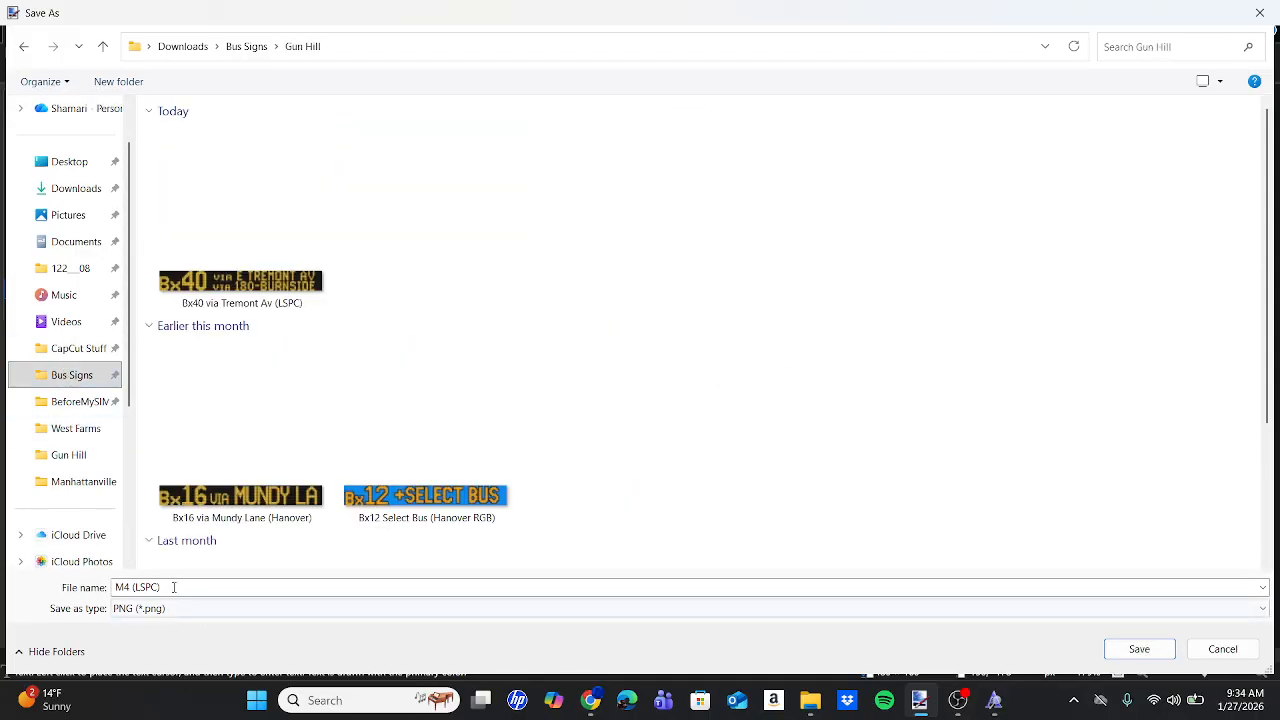
left_click(173, 587)
type("Bx40 (H")
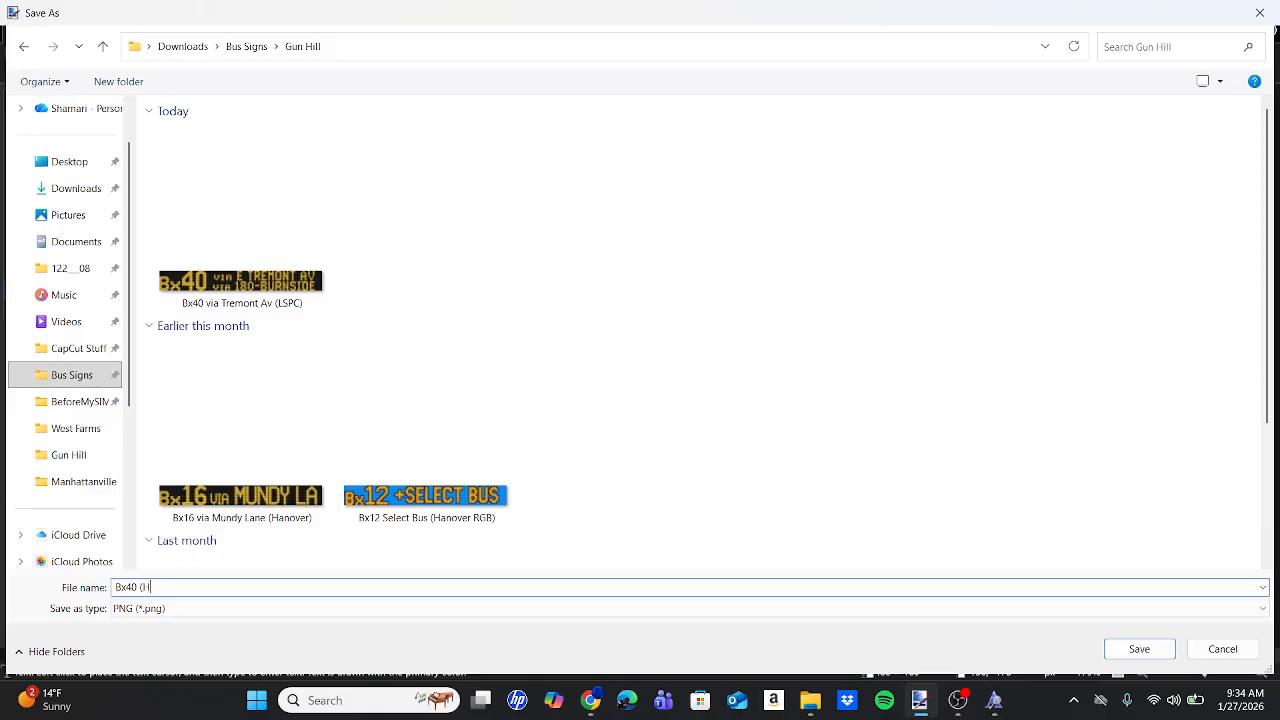
key("Return")
key("Return")
key("Return")
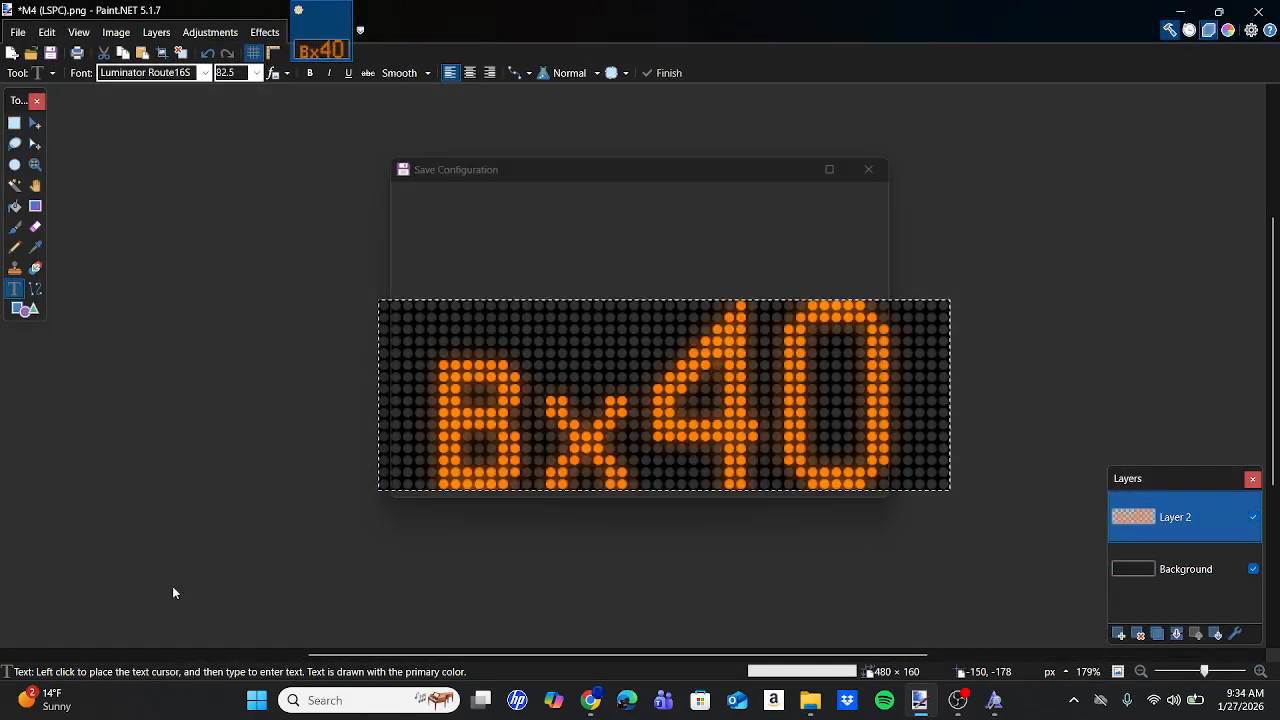